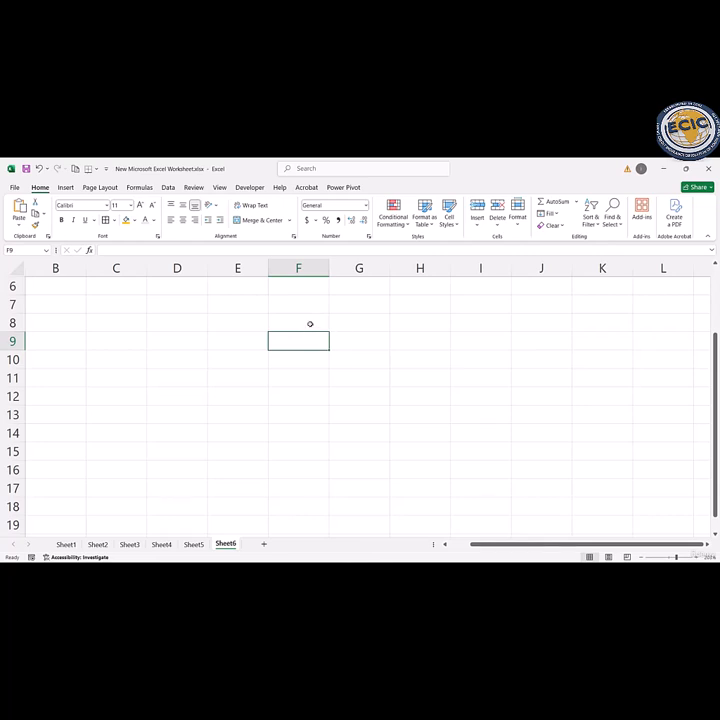
Step: Enter the column header ITEM in cell C7 of Sheet6
{"action": "key", "text": "Home"}
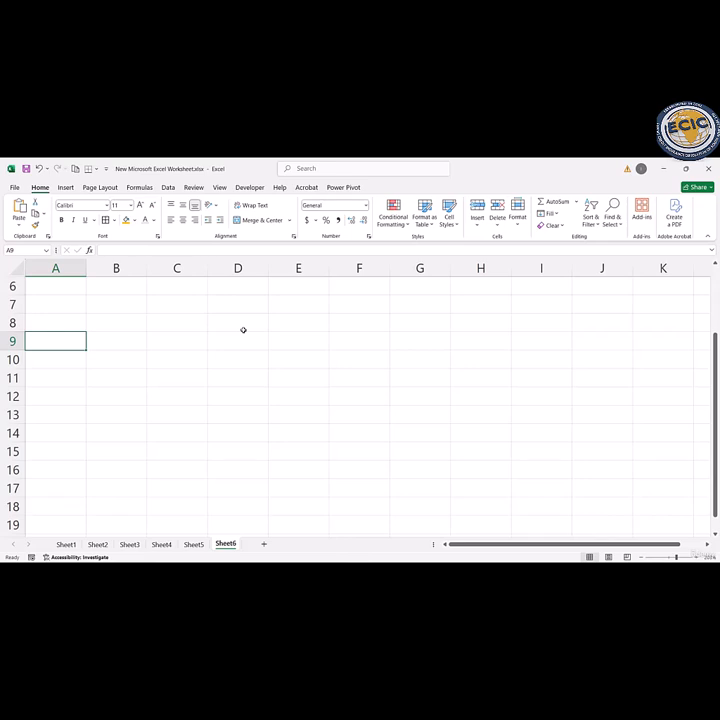
{"action": "left_click", "coordinate": [194, 304]}
{"action": "type", "text": "ITYEM"}
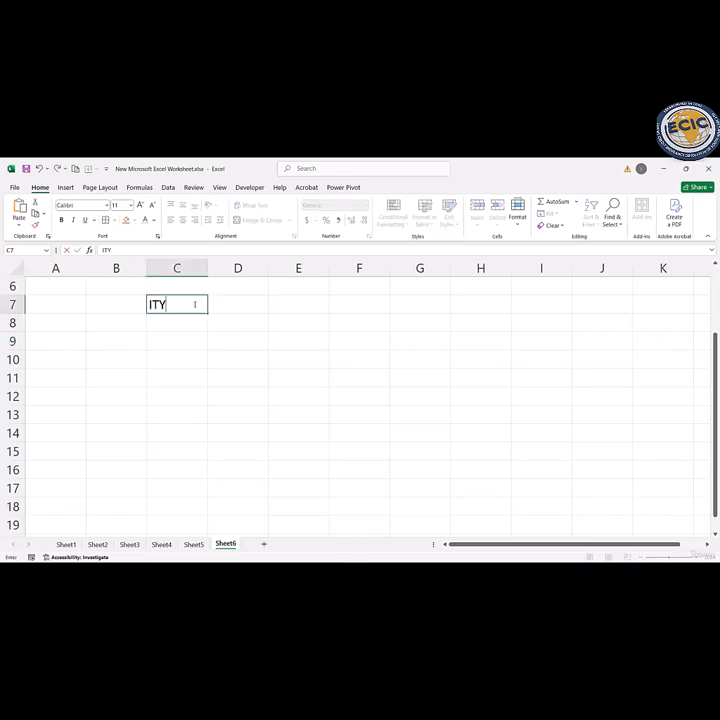
{"action": "key", "text": "BackSpace"}
{"action": "key", "text": "BackSpace"}
{"action": "key", "text": "BackSpace"}
{"action": "type", "text": "EM"}
{"action": "key", "text": "Tab"}
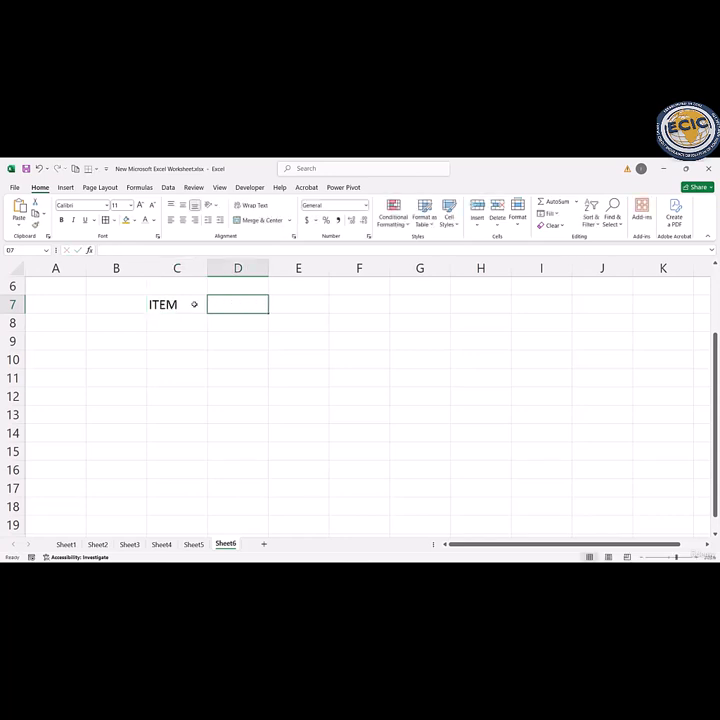
Step: Add the column headers QUANTITY, UNIT PRICE and TOTAL PRICE in cells D7 to F7
{"action": "type", "text": "QUANT"}
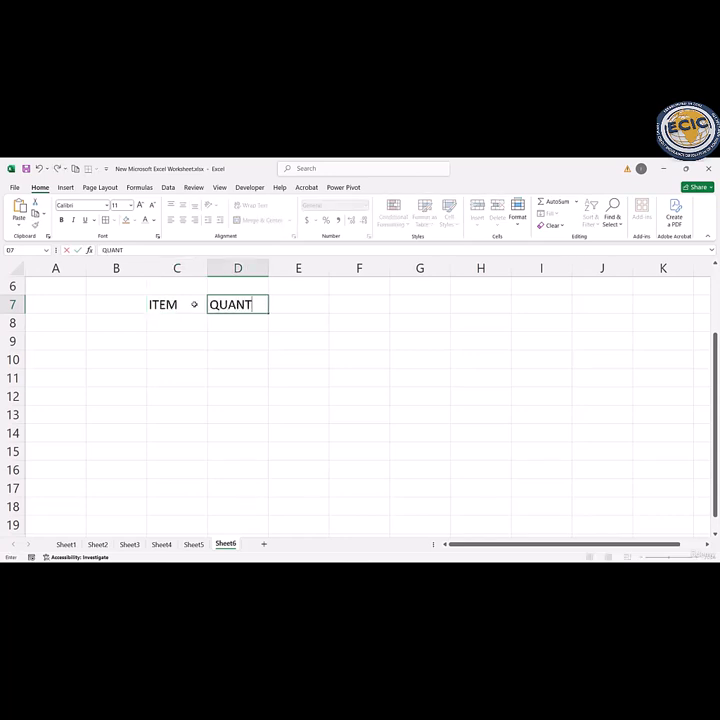
{"action": "type", "text": "ITY"}
{"action": "key", "text": "Tab"}
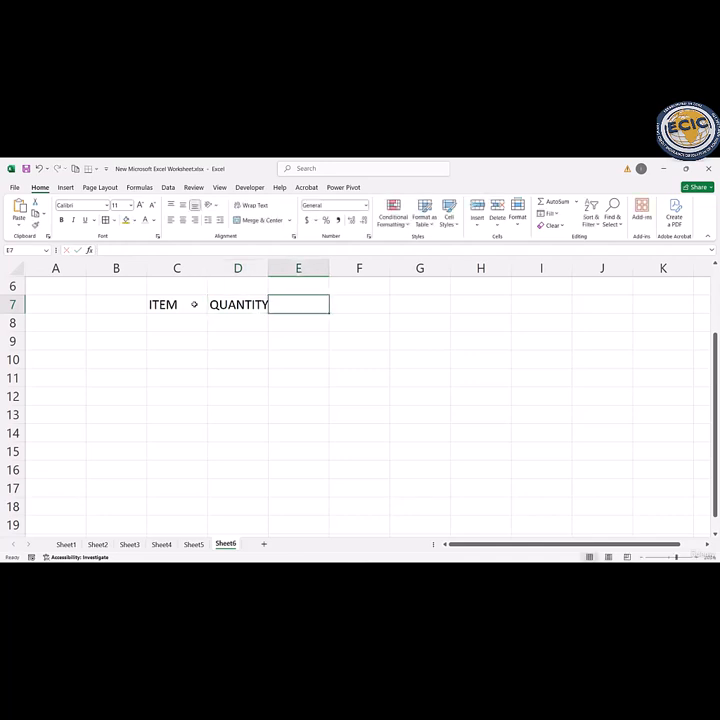
{"action": "type", "text": "UNIT"}
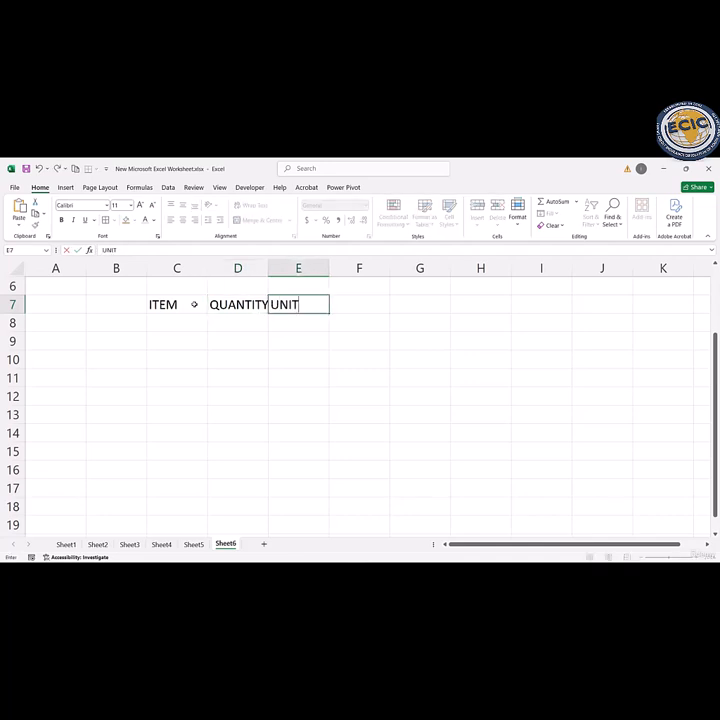
{"action": "type", "text": " PRICE"}
{"action": "key", "text": "Tab"}
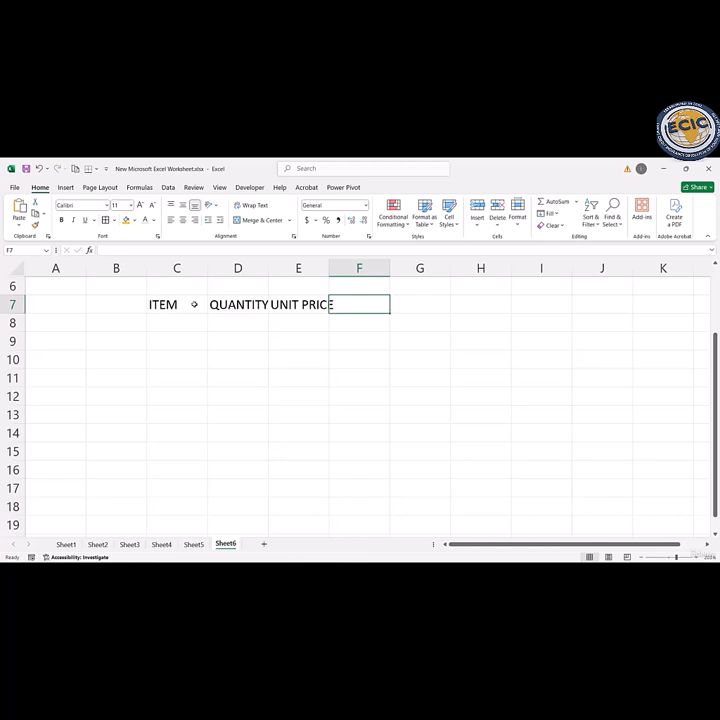
{"action": "type", "text": "T"}
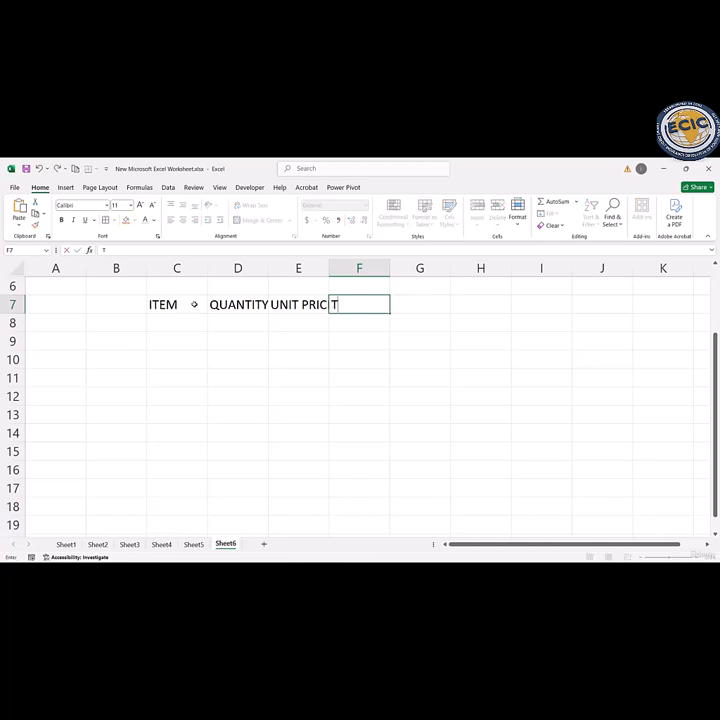
{"action": "type", "text": "OTAL PRICE"}
{"action": "key", "text": "Return"}
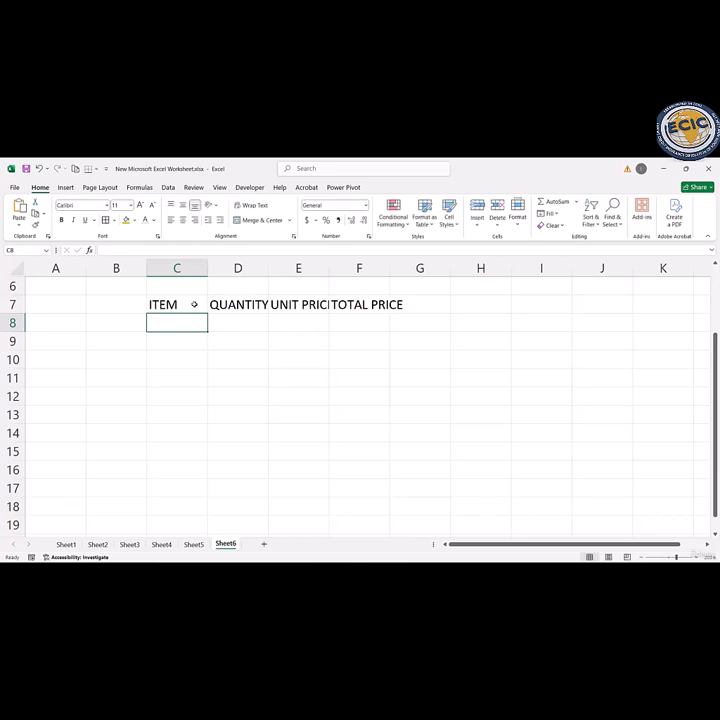
Step: List the items PEN, NOTEBOOK and BAG in cells C8 to C10 under the ITEM header
{"action": "type", "text": "PEN"}
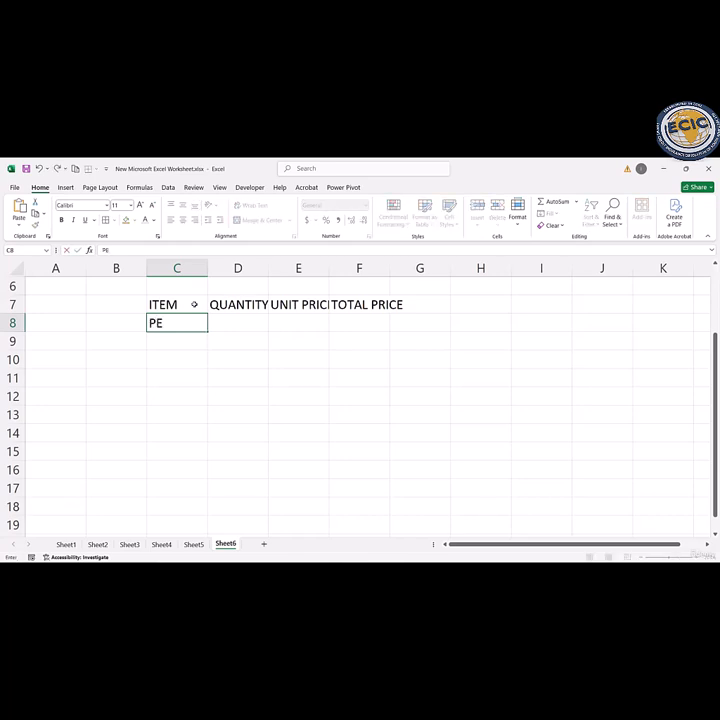
{"action": "key", "text": "Return"}
{"action": "type", "text": "NOTEBOOK"}
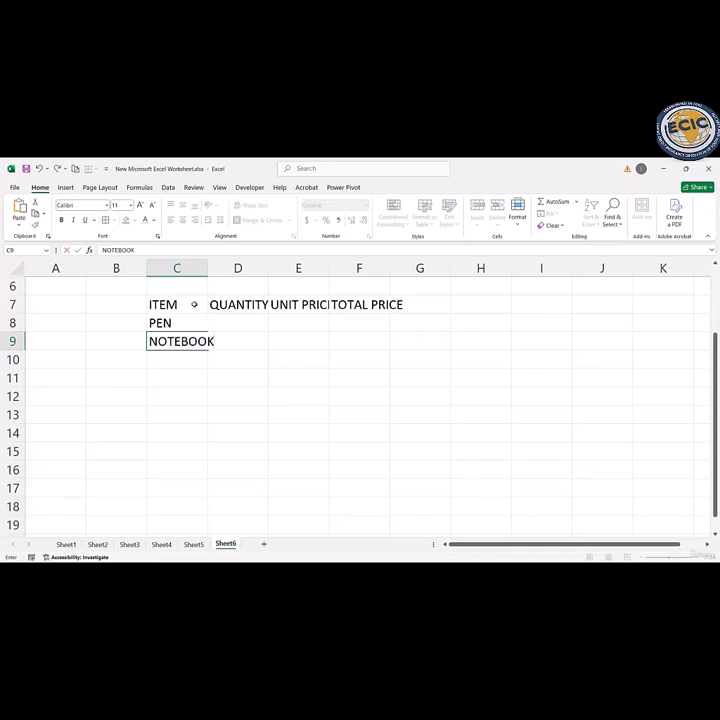
{"action": "key", "text": "Return"}
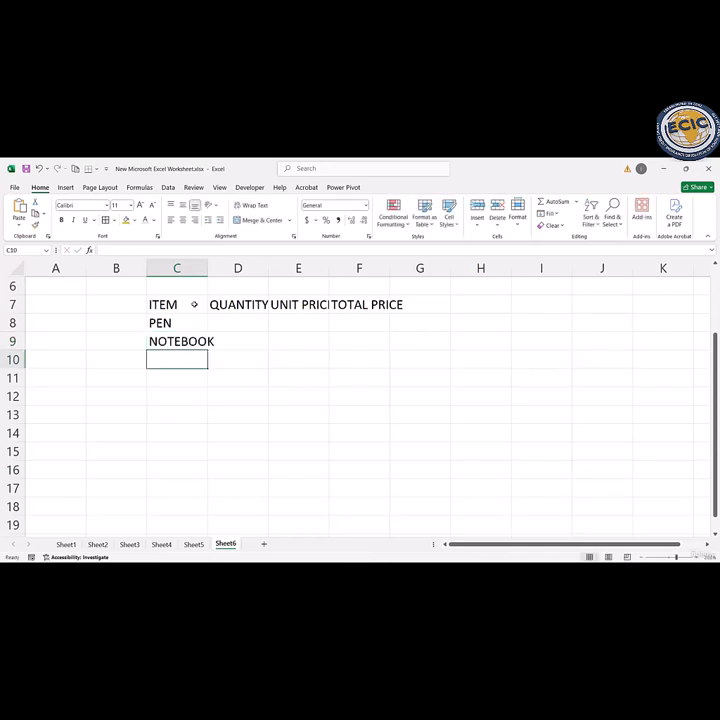
{"action": "type", "text": "BAG"}
{"action": "key", "text": "Return"}
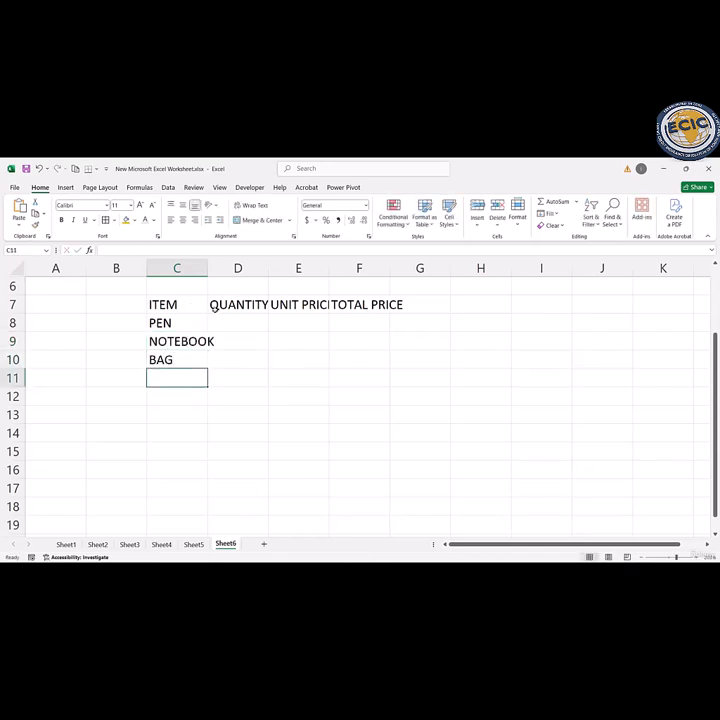
Step: Enter the quantities 10, 5 and 2 for the pen, notebook and bag in cells D8 to D10
{"action": "left_click", "coordinate": [228, 318]}
{"action": "double_click", "coordinate": [228, 318]}
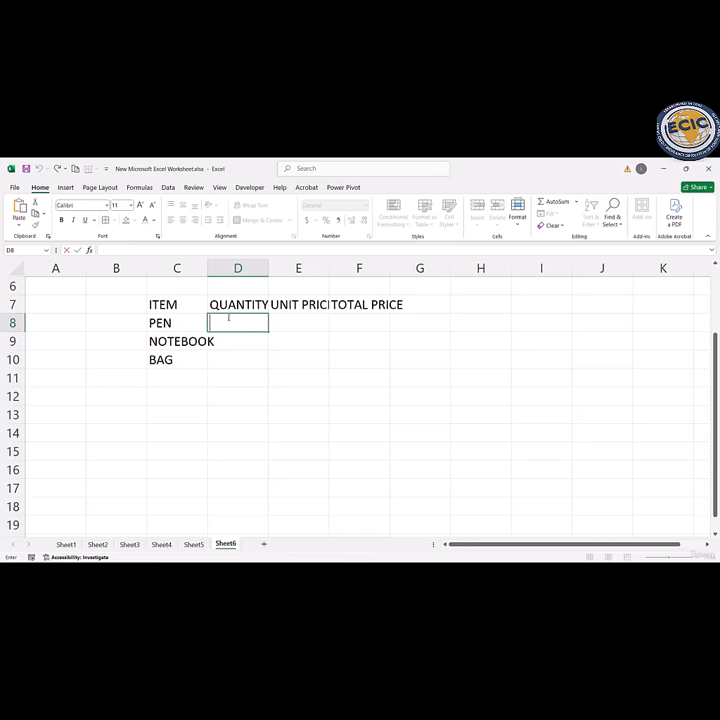
{"action": "type", "text": "10"}
{"action": "key", "text": "Return"}
{"action": "type", "text": "5"}
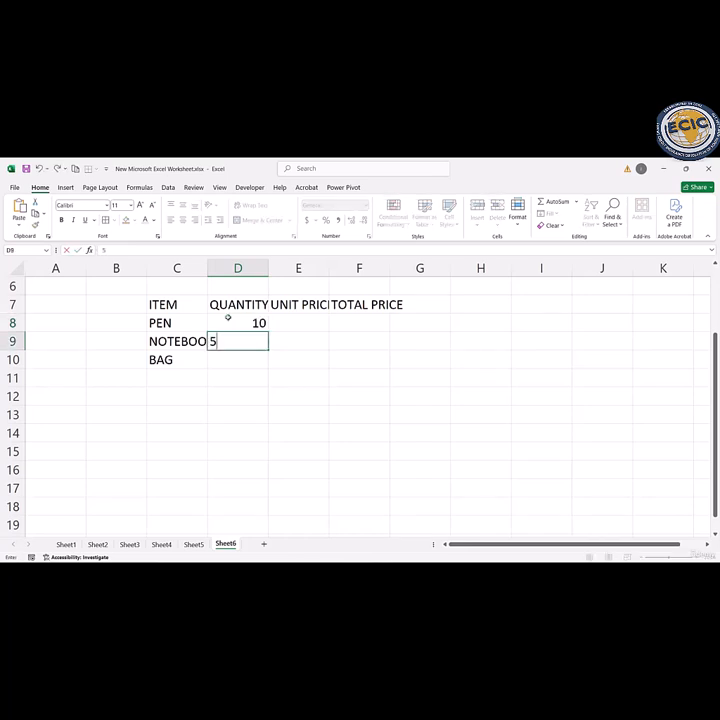
{"action": "key", "text": "Return"}
{"action": "type", "text": "2"}
{"action": "key", "text": "Return"}
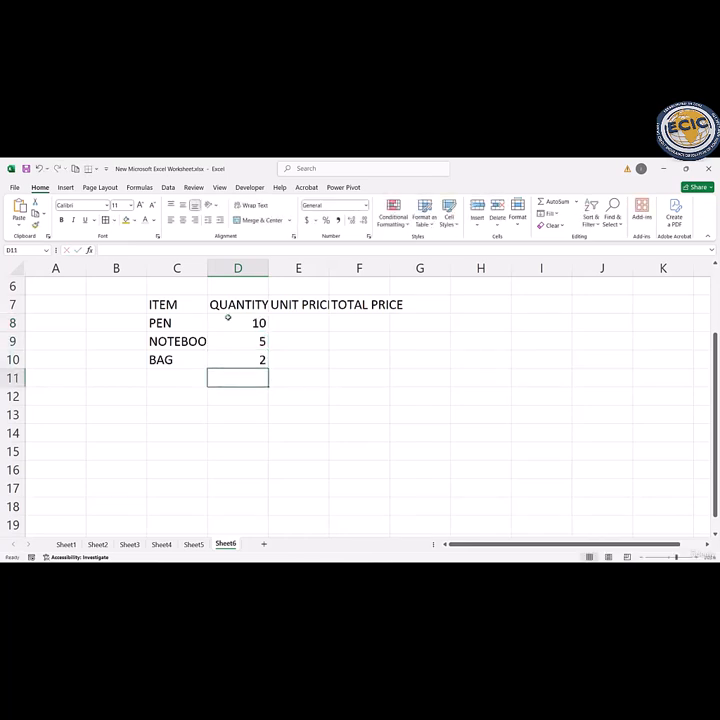
Step: Enter the unit prices 5, 50 and 1500 for the pen, notebook and bag in cells E8 to E10
{"action": "left_click", "coordinate": [293, 323]}
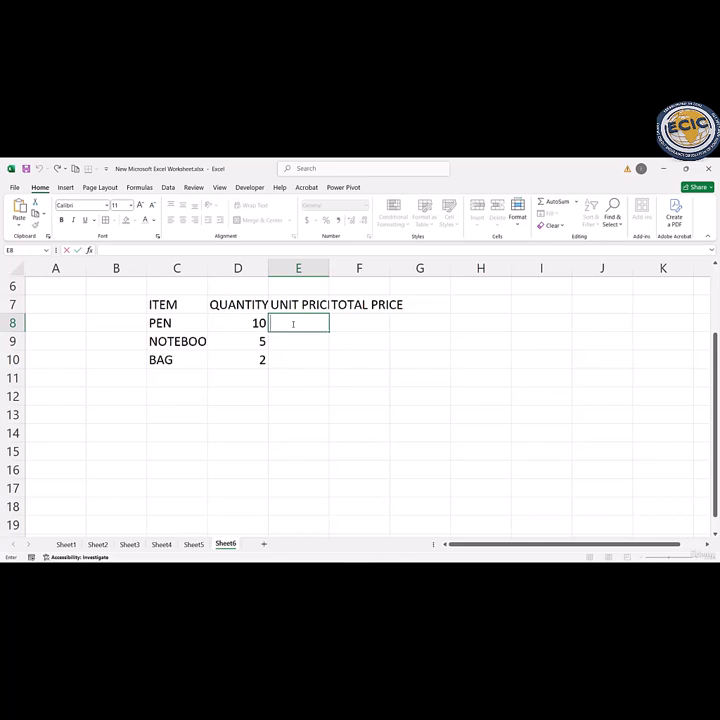
{"action": "type", "text": "5"}
{"action": "key", "text": "Return"}
{"action": "type", "text": "50"}
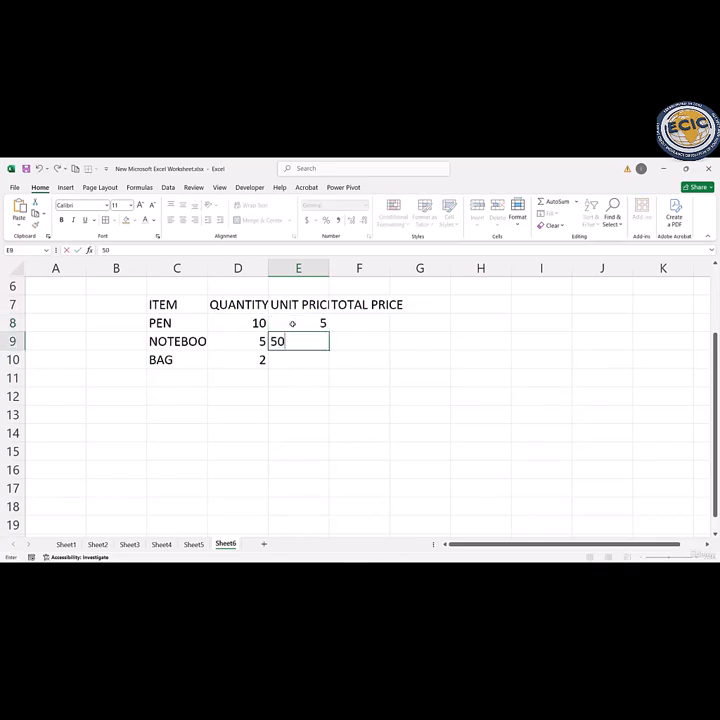
{"action": "key", "text": "Return"}
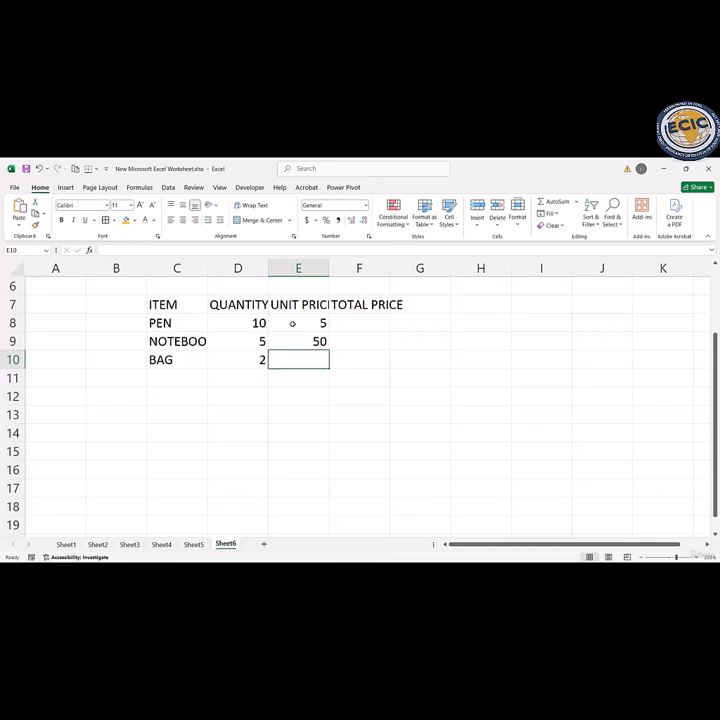
{"action": "type", "text": "1500"}
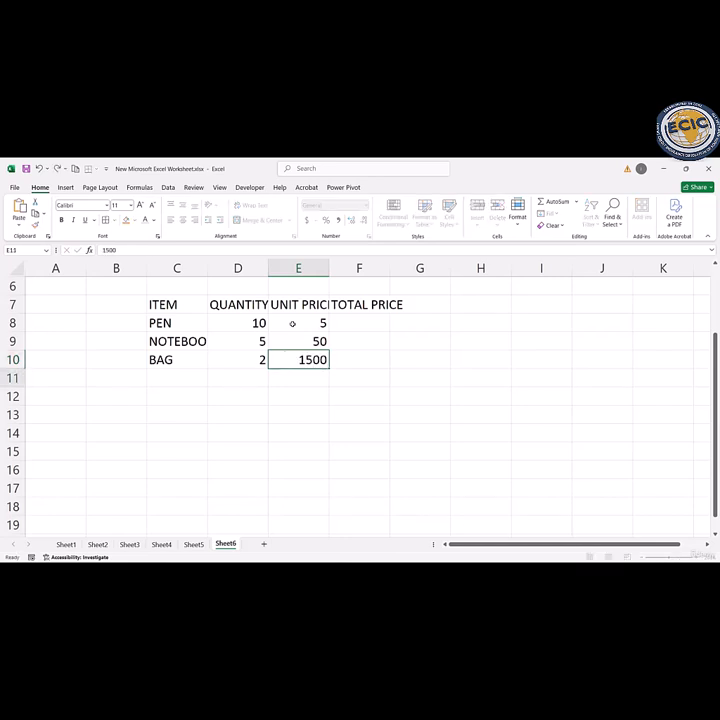
{"action": "key", "text": "Return"}
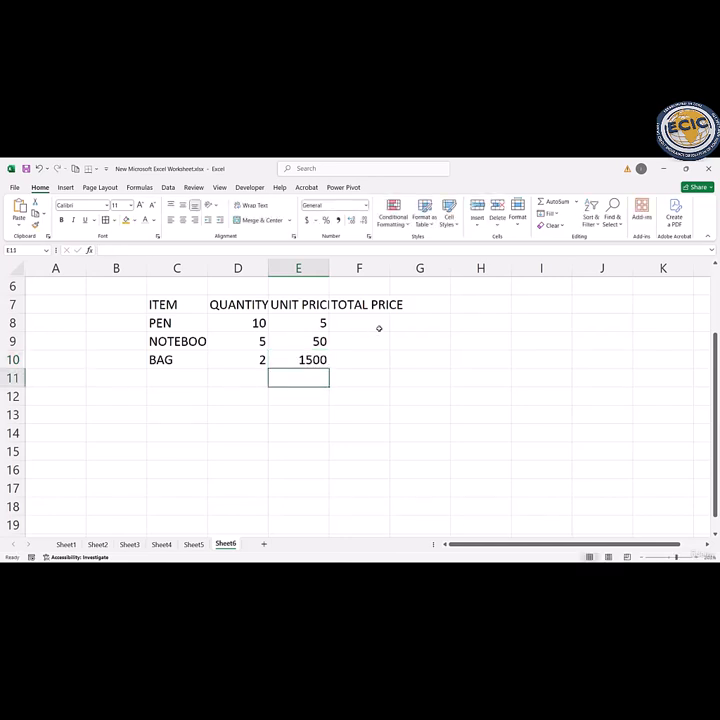
Step: Apply borders around all cells of the item table in C7:F10
{"action": "left_click", "coordinate": [368, 321]}
{"action": "double_click", "coordinate": [368, 321]}
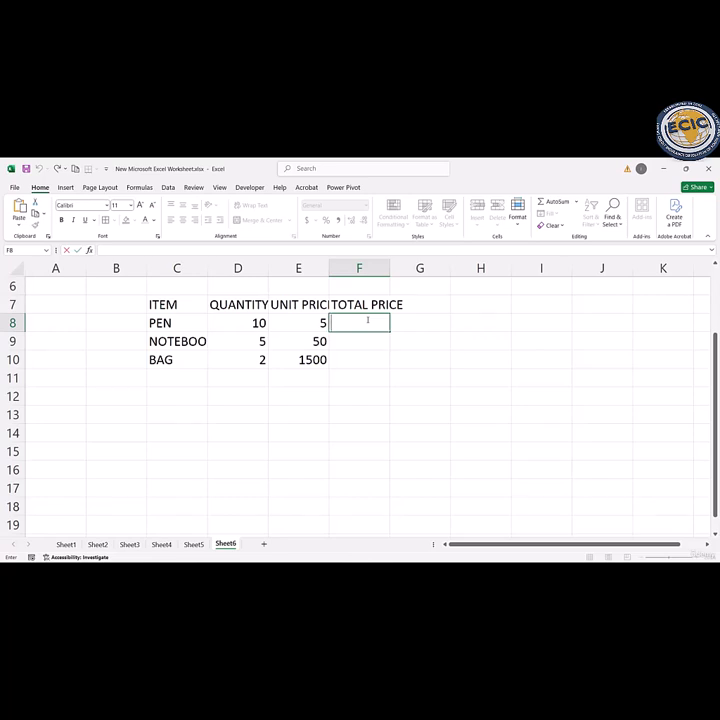
{"action": "left_click_drag", "start_coordinate": [150, 300], "coordinate": [355, 355]}
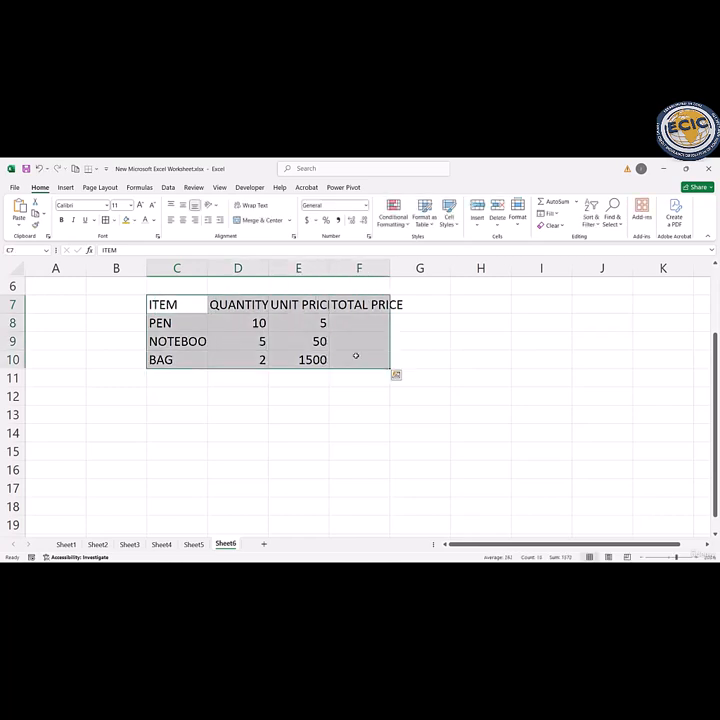
{"action": "left_click", "coordinate": [106, 220]}
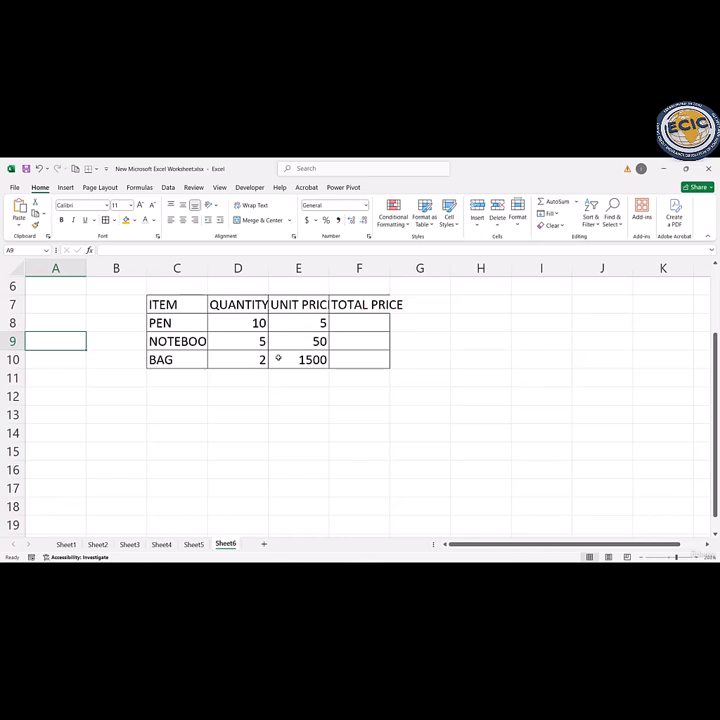
Step: Add up the three quantities in cell D11 with the cell-by-cell formula =D8+D9+D10
{"action": "left_click", "coordinate": [242, 377]}
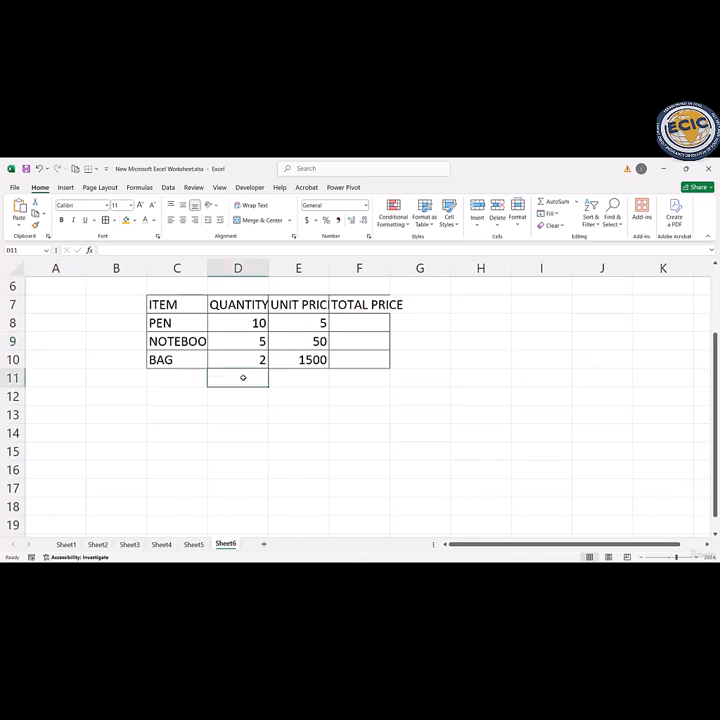
{"action": "type", "text": "="}
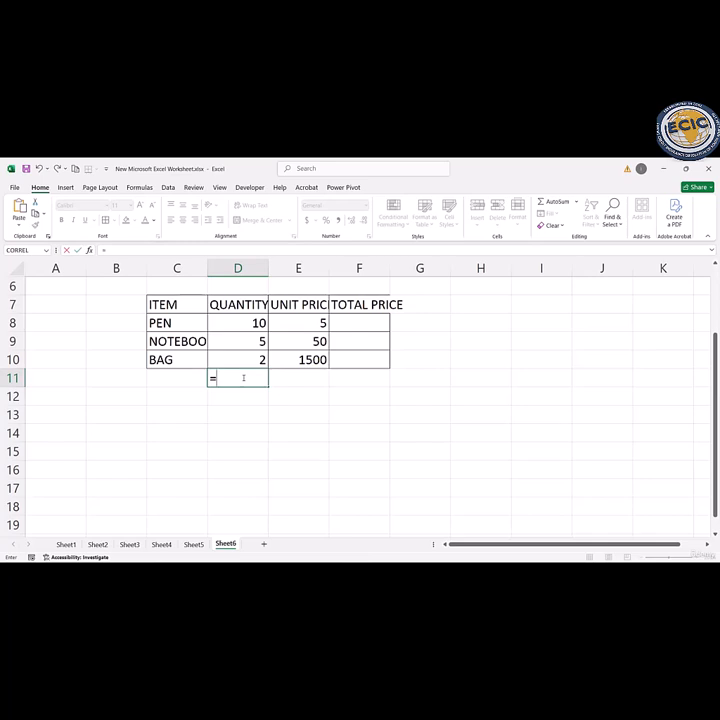
{"action": "left_click", "coordinate": [255, 326]}
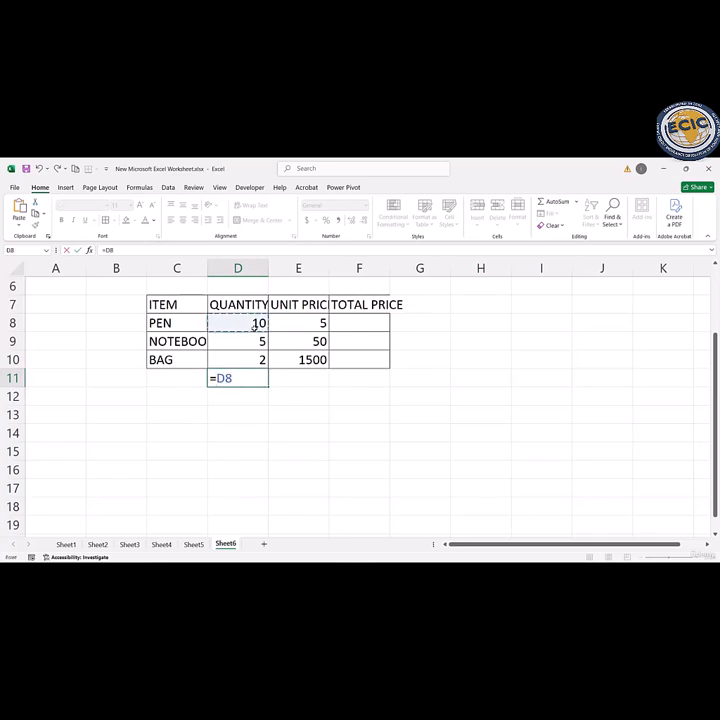
{"action": "type", "text": "+"}
{"action": "left_click", "coordinate": [260, 341]}
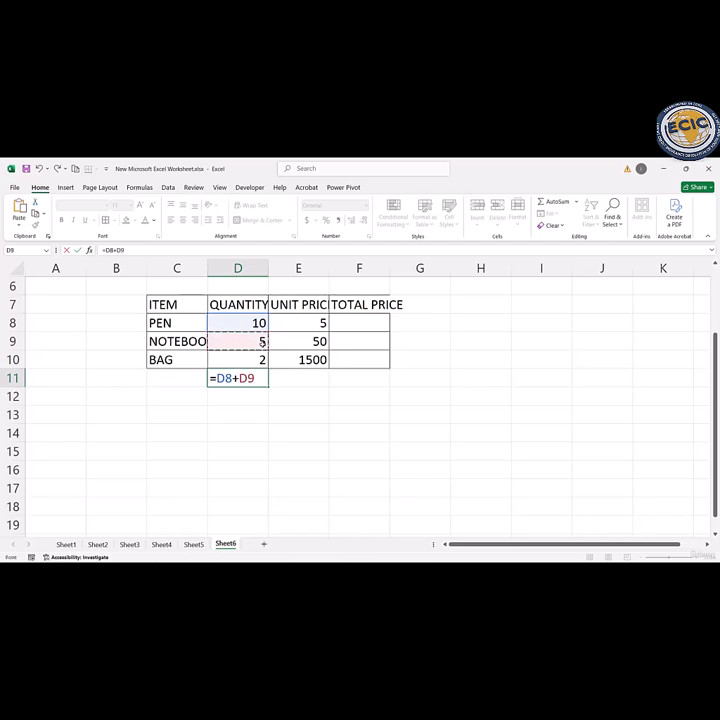
{"action": "type", "text": "+"}
{"action": "left_click", "coordinate": [260, 360]}
{"action": "key", "text": "Return"}
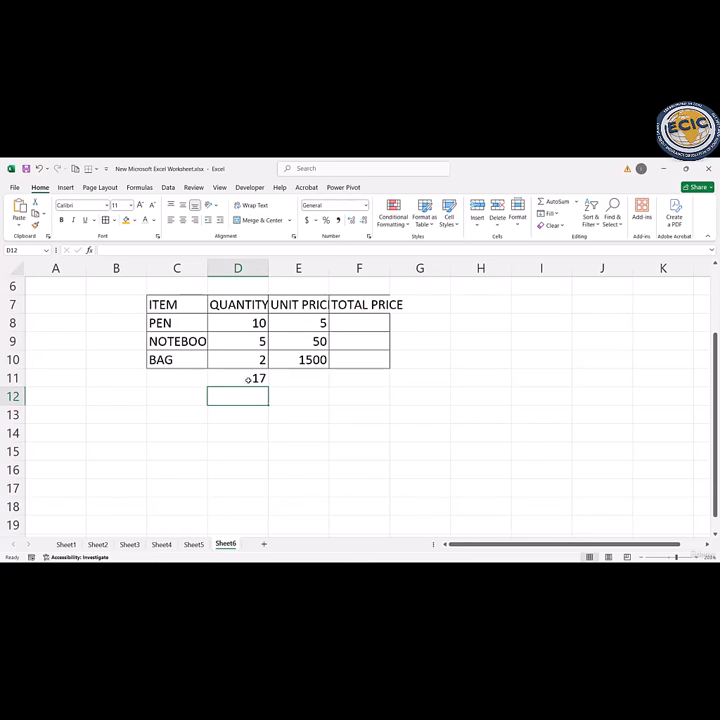
Step: Total the quantities in cell D12 with the function formula =SUM(D8:D10)
{"action": "double_click", "coordinate": [233, 395]}
{"action": "type", "text": "SUM"}
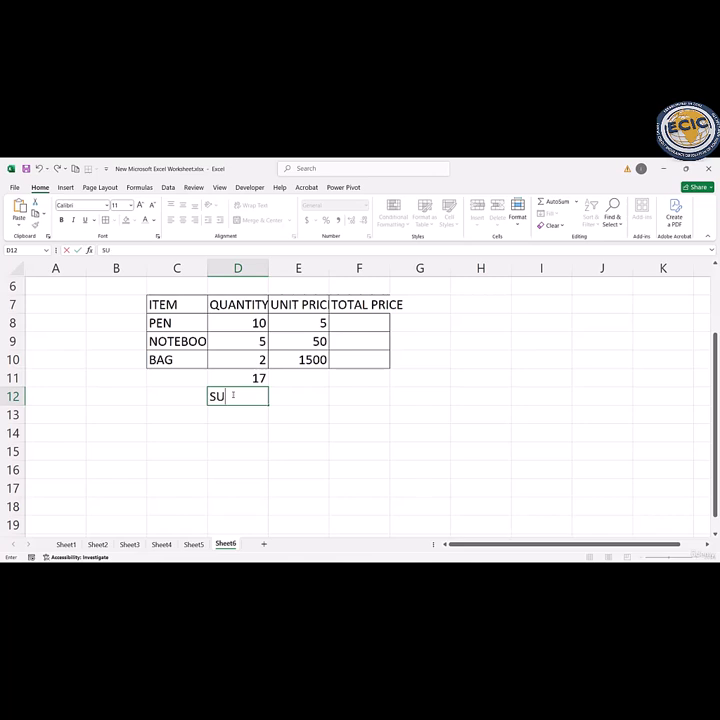
{"action": "key", "text": "BackSpace"}
{"action": "key", "text": "BackSpace"}
{"action": "key", "text": "BackSpace"}
{"action": "type", "text": "=SUM("}
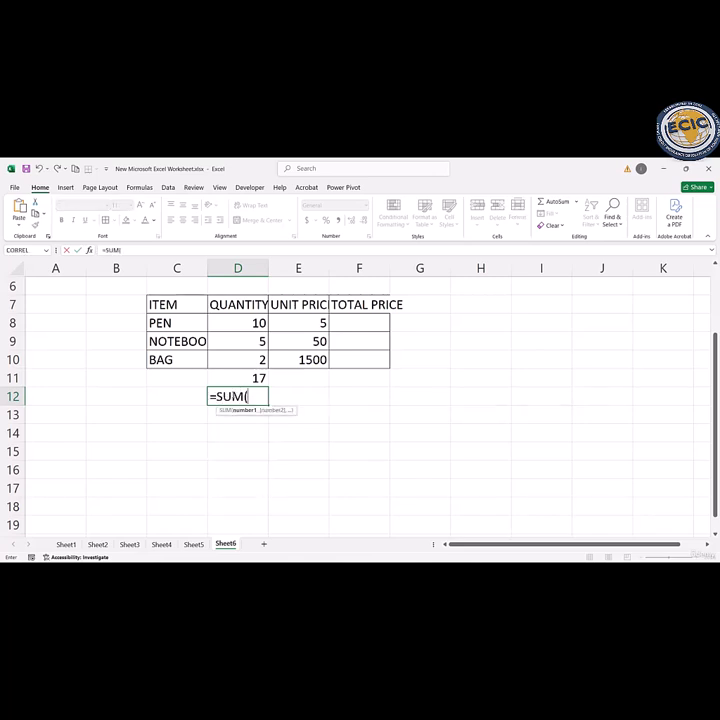
{"action": "left_click_drag", "start_coordinate": [238, 321], "coordinate": [242, 359]}
{"action": "type", "text": ")"}
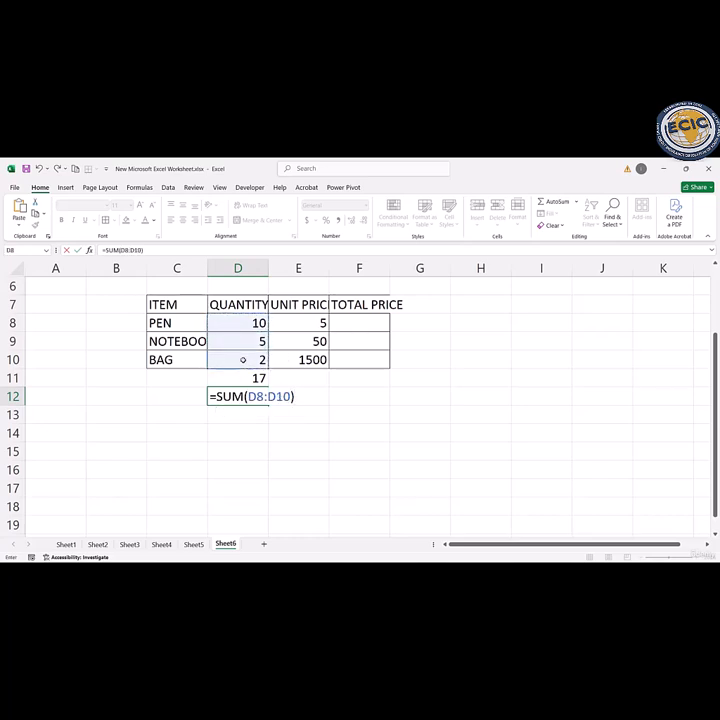
{"action": "key", "text": "Return"}
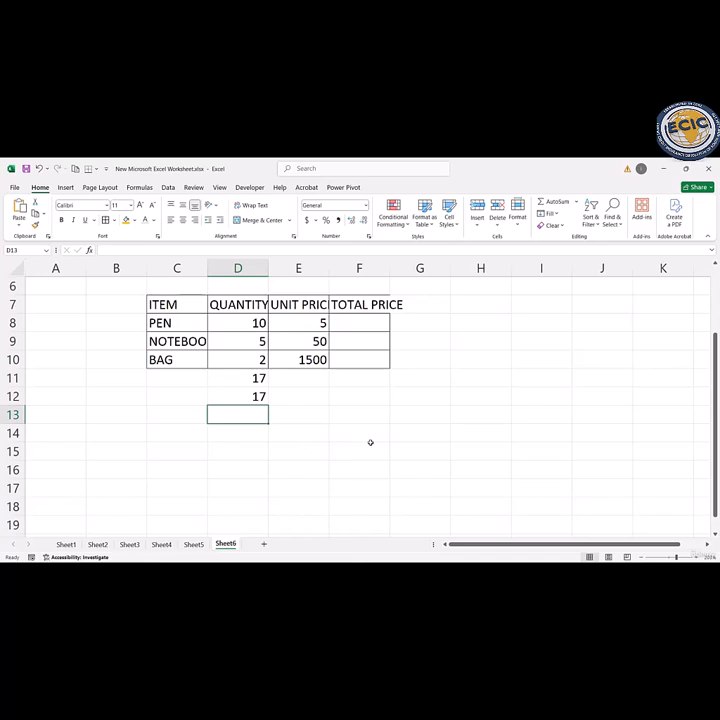
Step: Subtract the notebook's unit price from the bag's unit price in cell I10 with the formula =E10-E9
{"action": "left_click", "coordinate": [530, 357]}
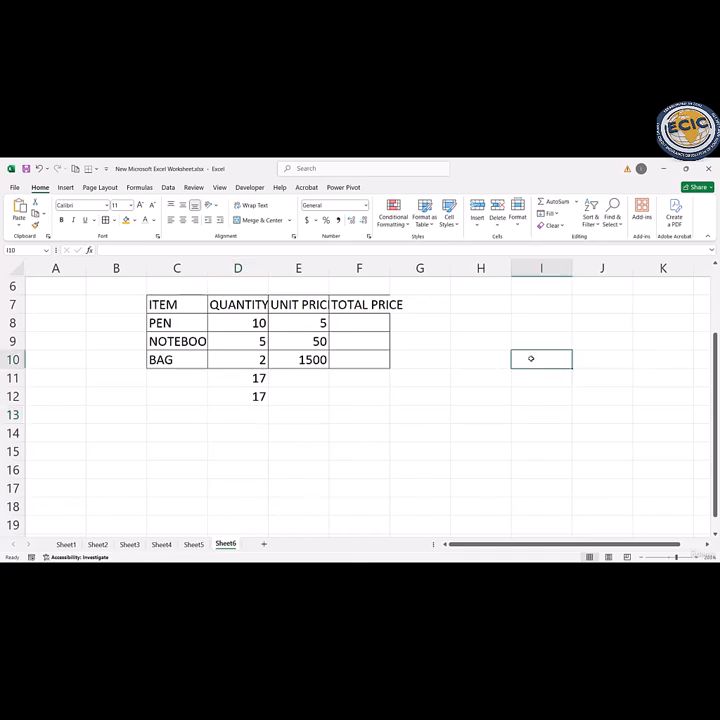
{"action": "type", "text": "="}
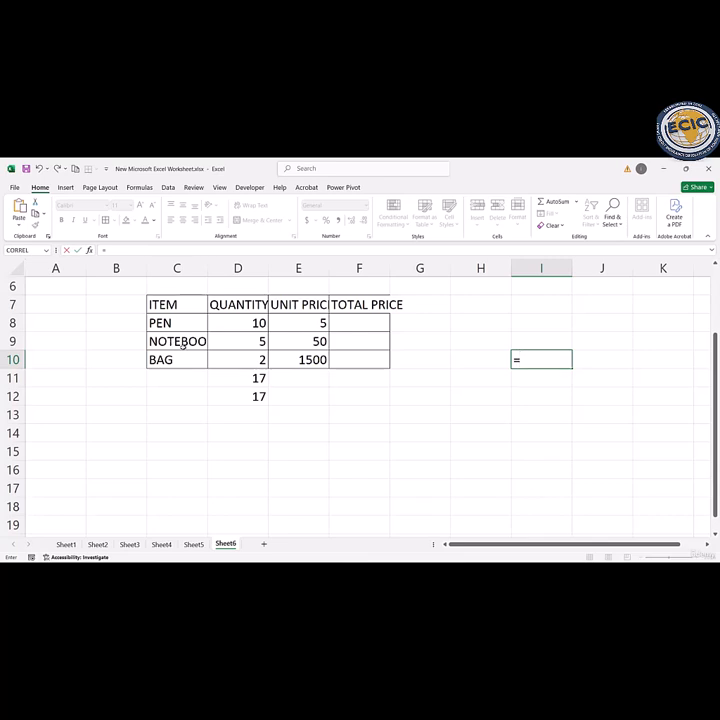
{"action": "left_click", "coordinate": [312, 359]}
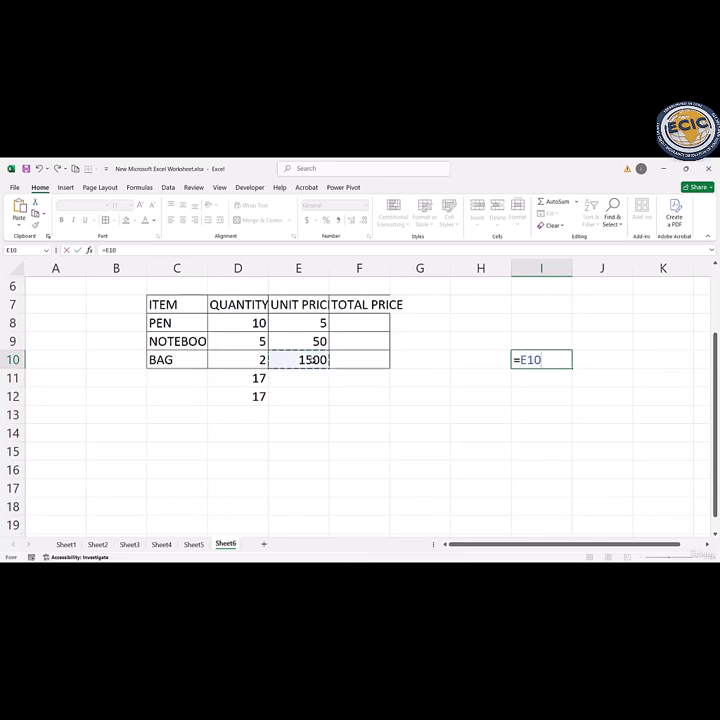
{"action": "type", "text": "-"}
{"action": "left_click", "coordinate": [318, 341]}
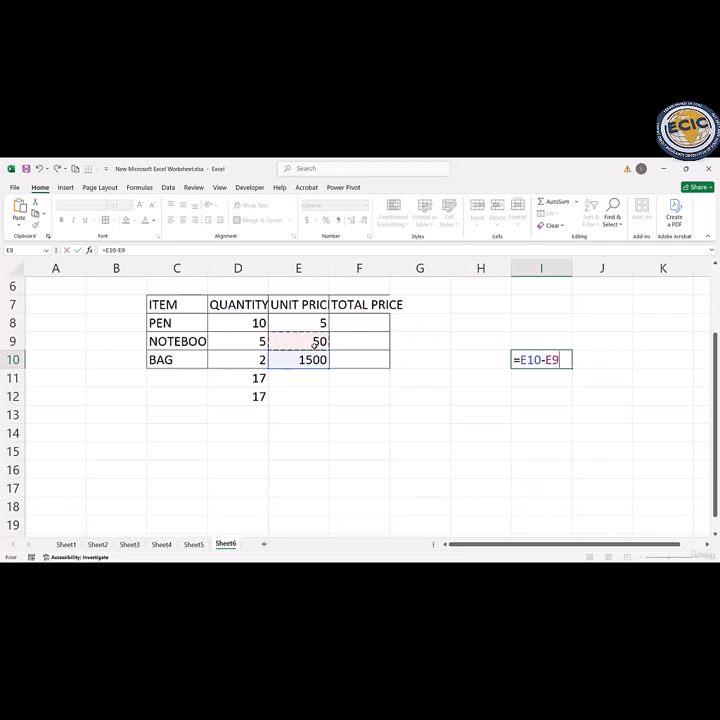
{"action": "key", "text": "Return"}
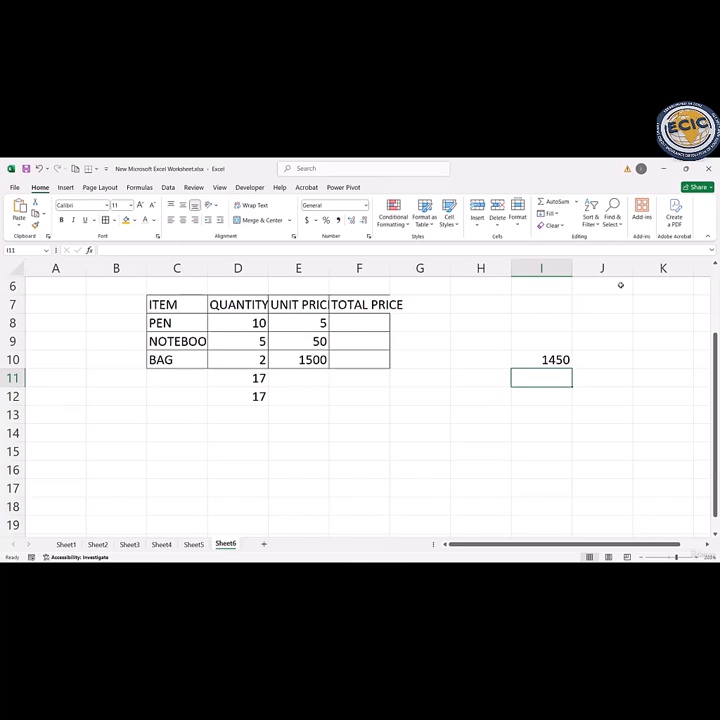
Step: Calculate the pen's total price in F8 with =D8*E8 and fill the formula down to F10
{"action": "left_click", "coordinate": [356, 323]}
{"action": "type", "text": "="}
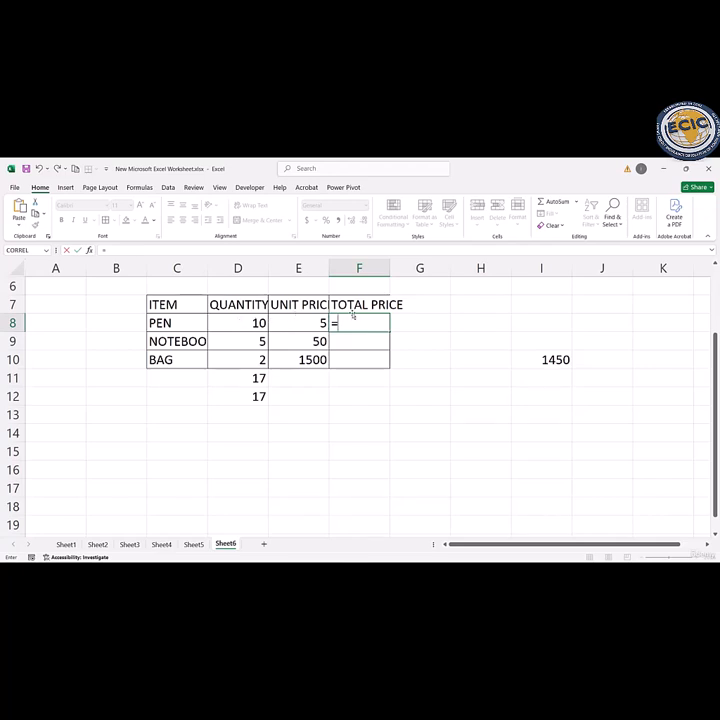
{"action": "left_click", "coordinate": [243, 321]}
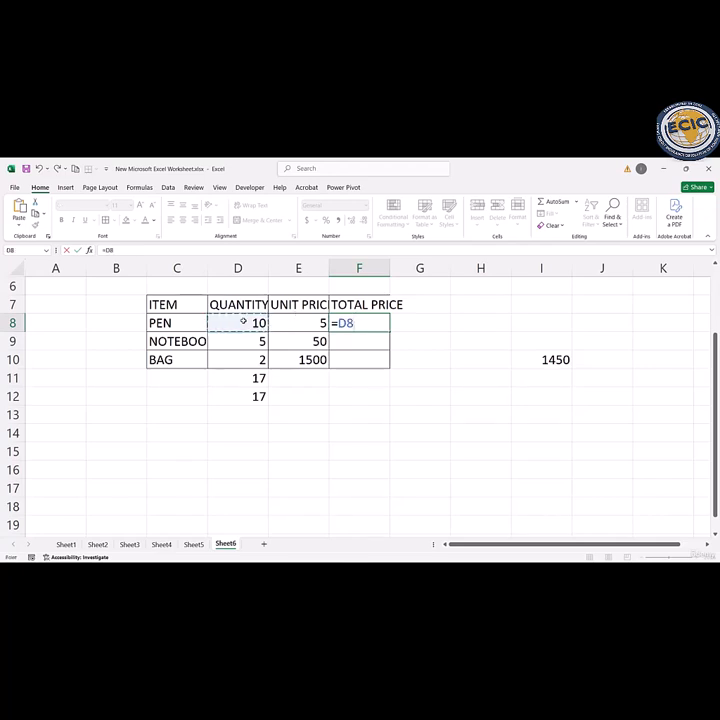
{"action": "type", "text": "*"}
{"action": "left_click", "coordinate": [300, 322]}
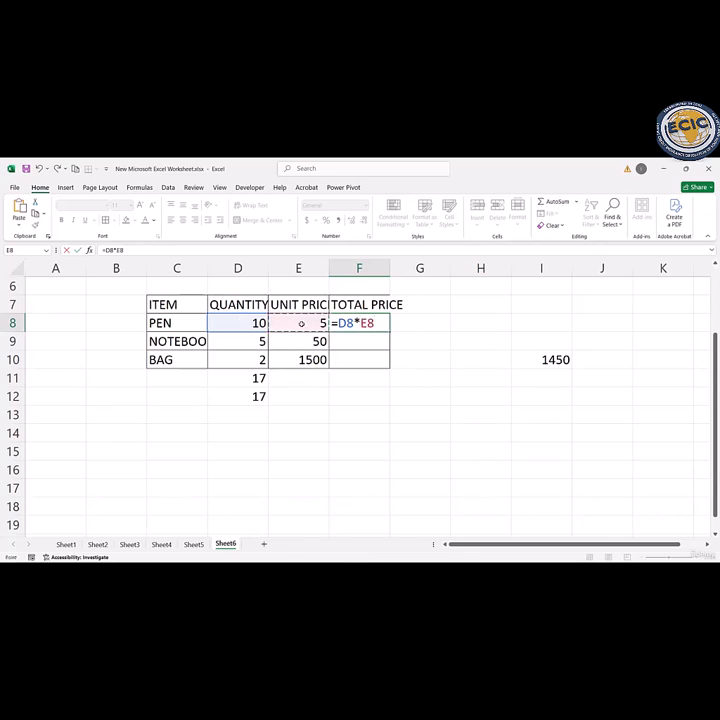
{"action": "key", "text": "ctrl+Return"}
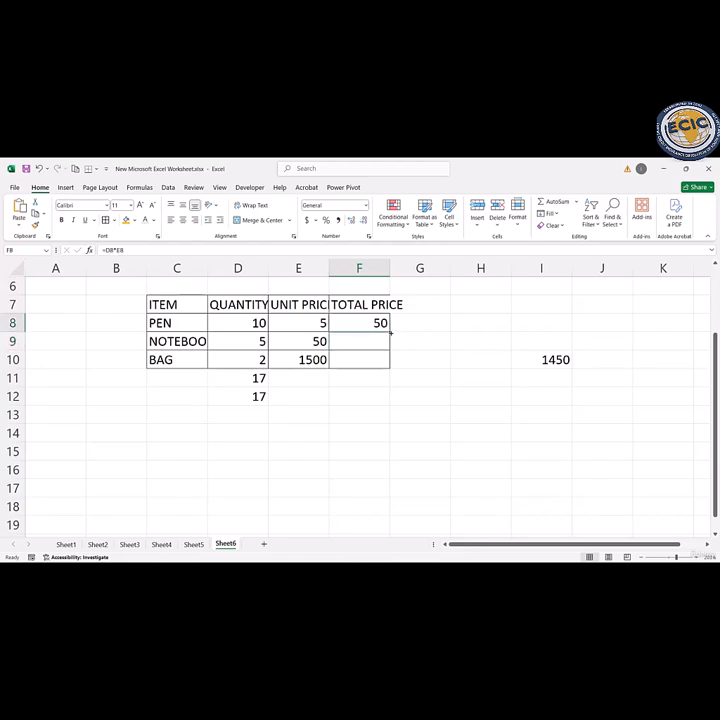
{"action": "left_click_drag", "start_coordinate": [390, 331], "coordinate": [390, 369]}
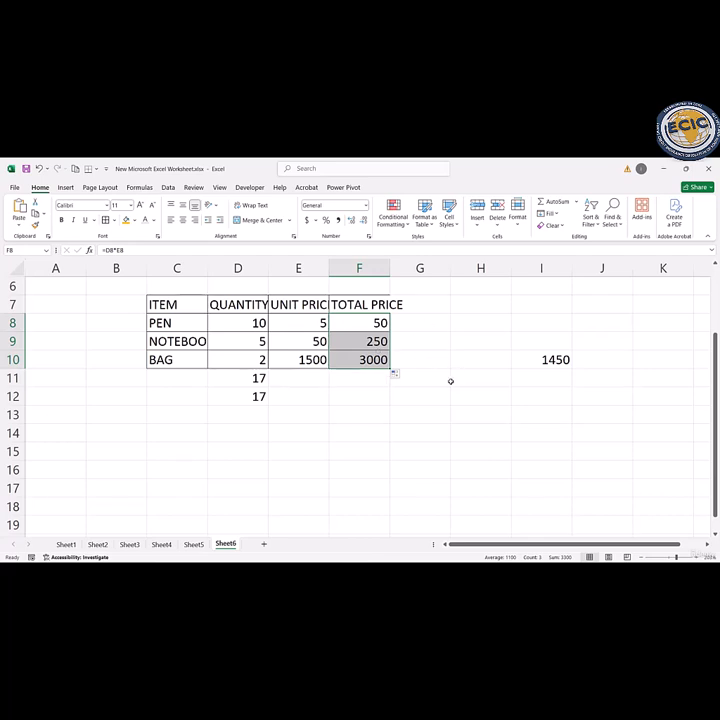
Step: Divide the pen's total price by its quantity in cell H11 with the formula =F8/D8
{"action": "left_click", "coordinate": [479, 381]}
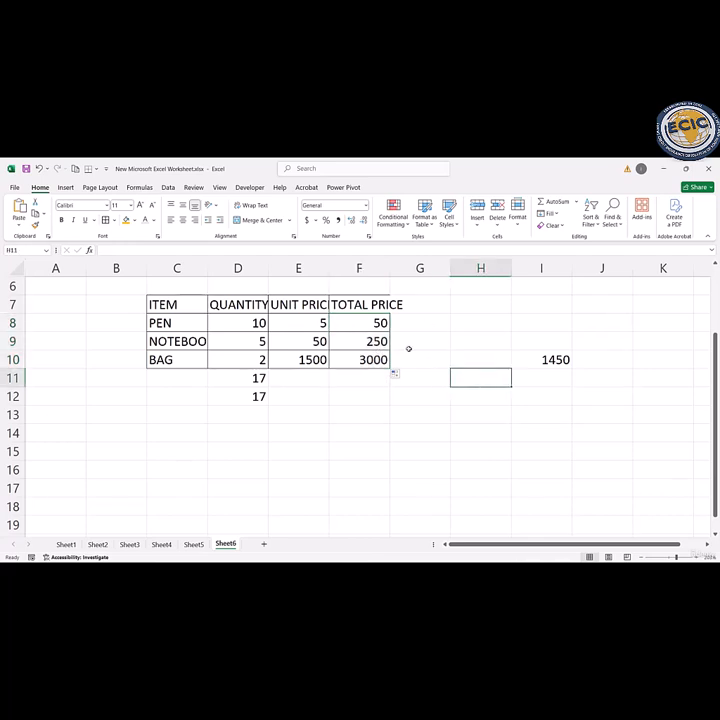
{"action": "type", "text": "="}
{"action": "left_click", "coordinate": [370, 327]}
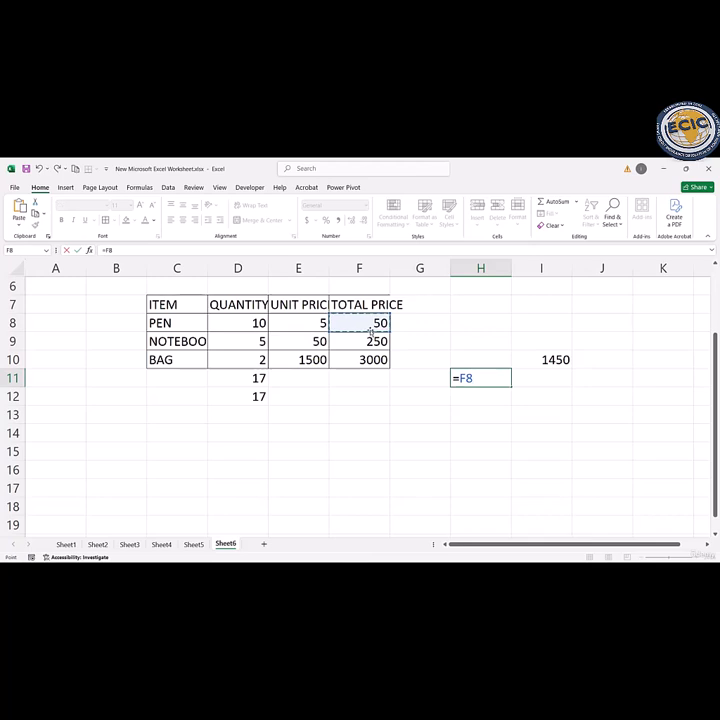
{"action": "type", "text": "/"}
{"action": "left_click", "coordinate": [257, 323]}
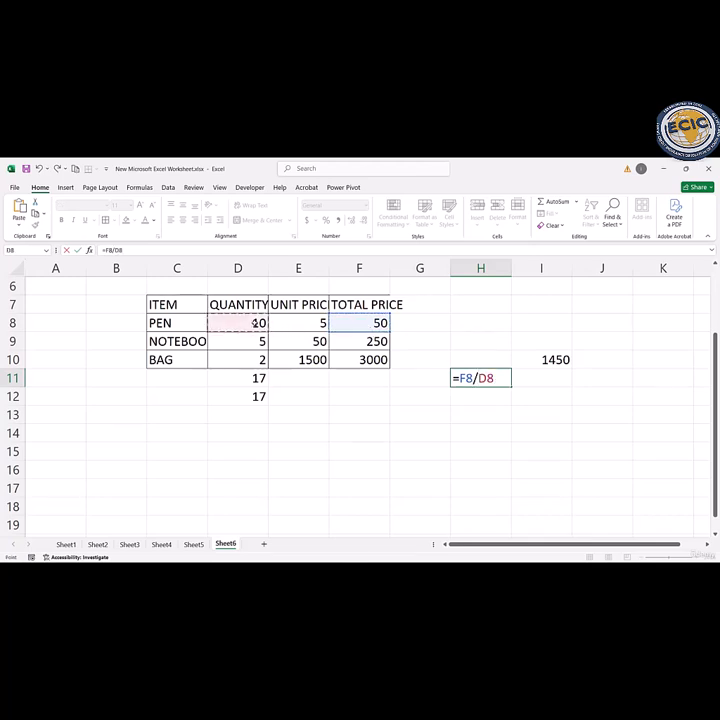
{"action": "key", "text": "Return"}
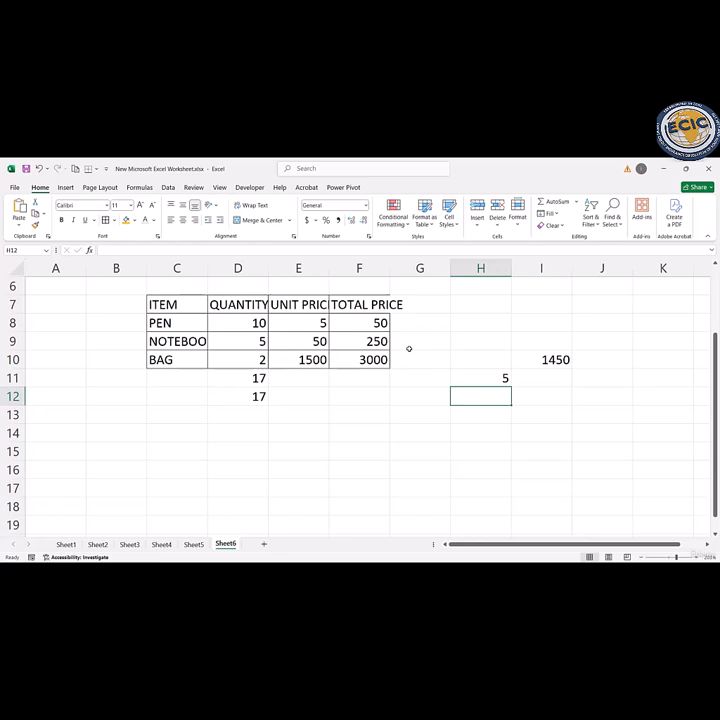
Step: Review the division, addition, SUM and subtraction formulas in cells H11, D11, D12 and I10, leaving them unedited
{"action": "left_click", "coordinate": [488, 378]}
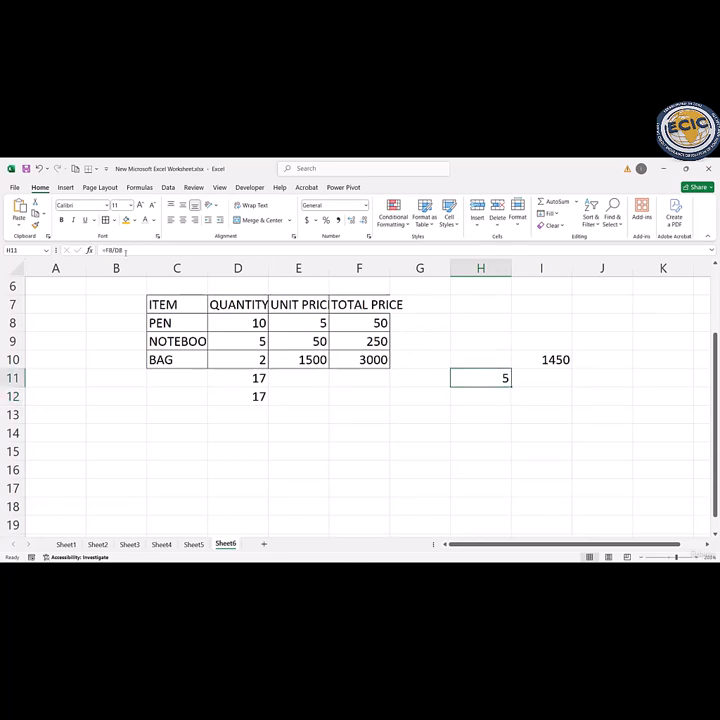
{"action": "left_click_drag", "start_coordinate": [127, 250], "coordinate": [101, 249]}
{"action": "left_click", "coordinate": [260, 430]}
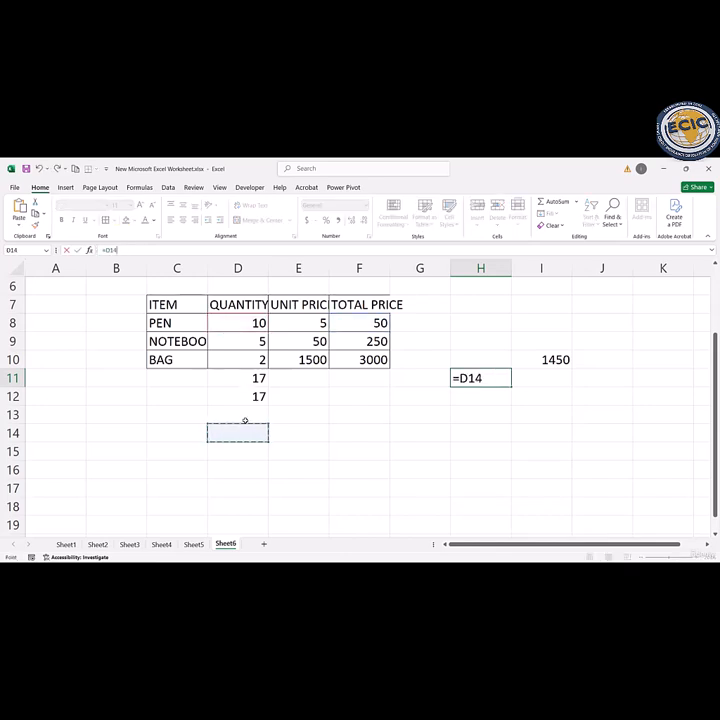
{"action": "key", "text": "Escape"}
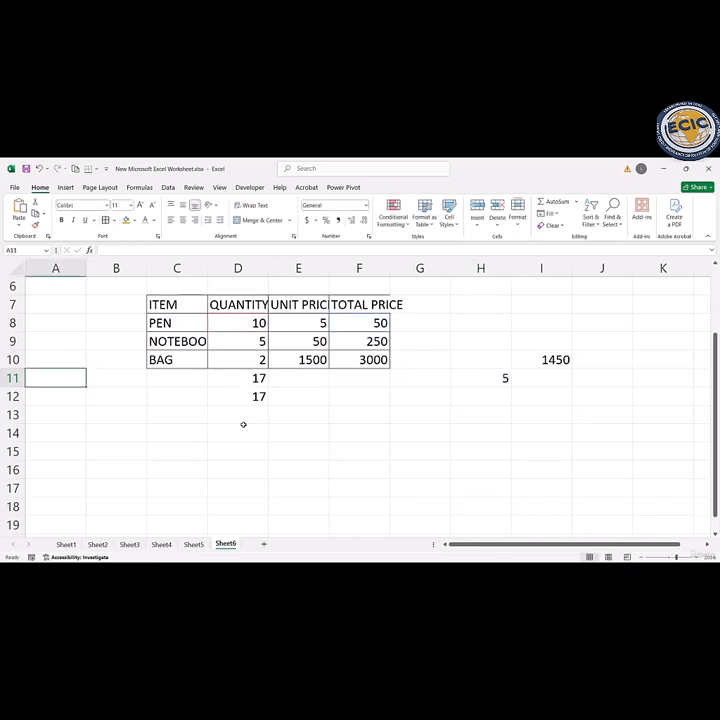
{"action": "left_click", "coordinate": [245, 377]}
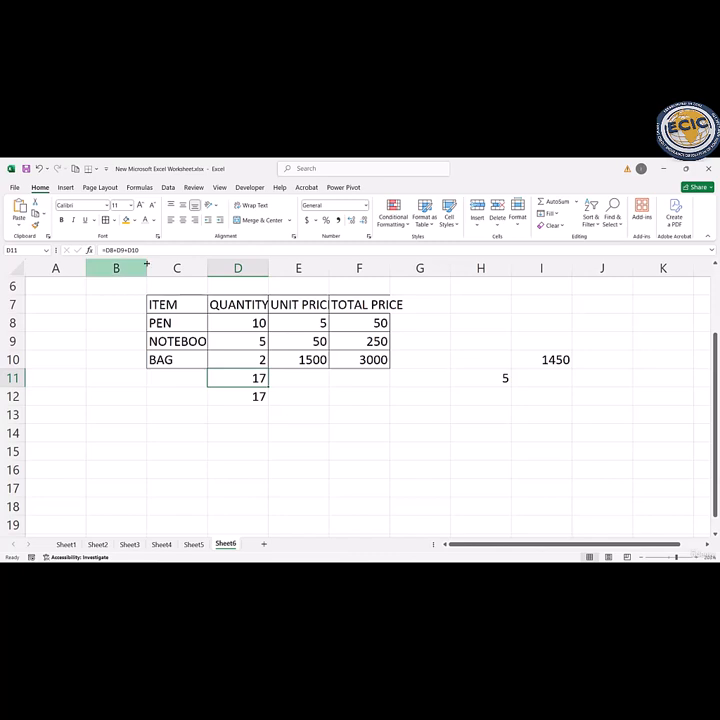
{"action": "left_click", "coordinate": [253, 396]}
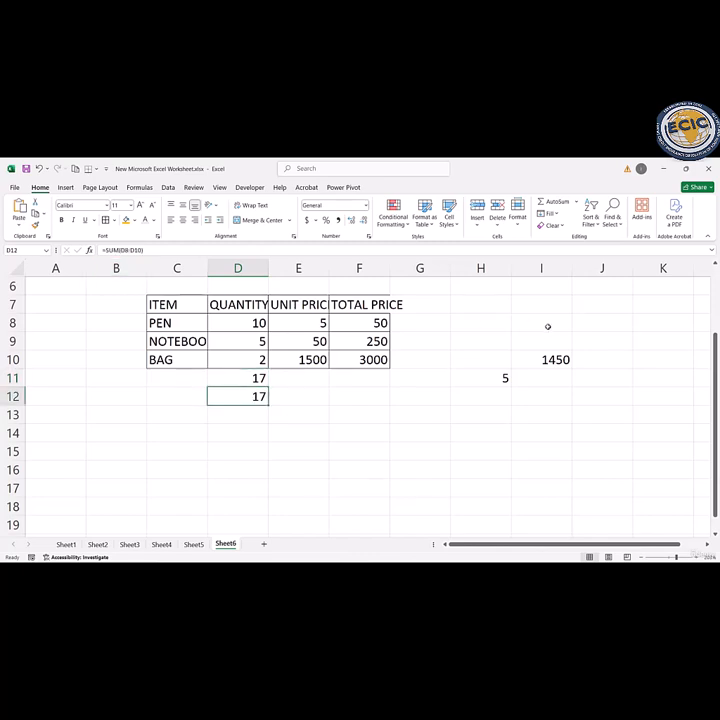
{"action": "left_click", "coordinate": [548, 360]}
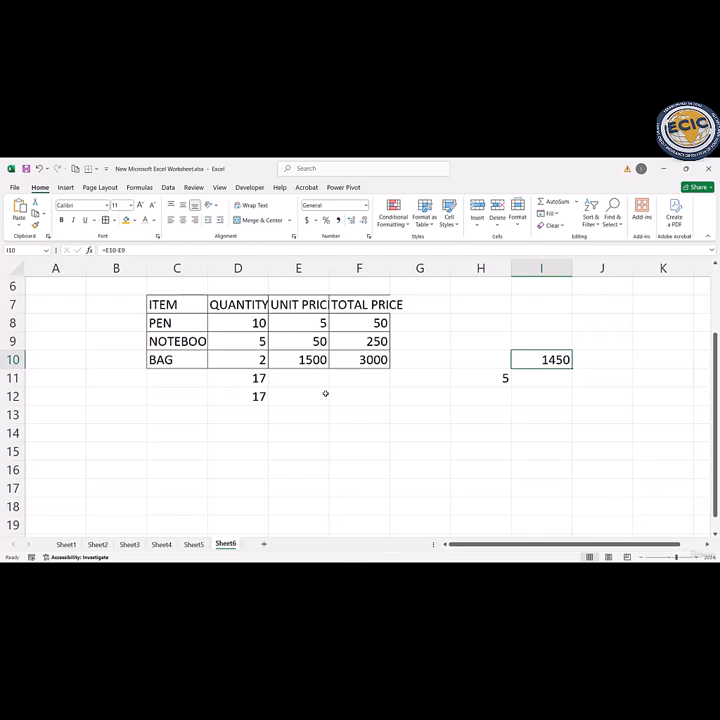
{"action": "left_click", "coordinate": [325, 393]}
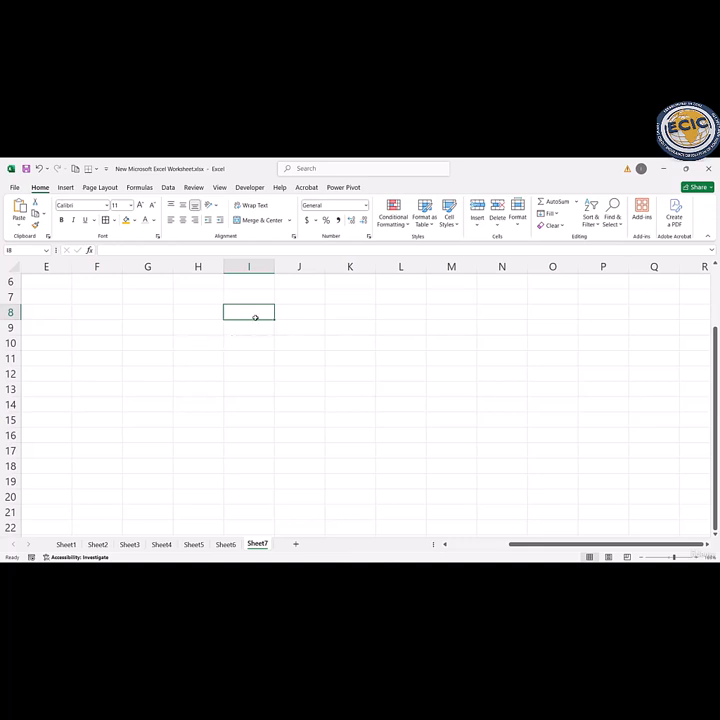
Step: Enter the column headings ITEM, QUANTITY and UNIT PRICE in cells D8 to F8 of Sheet7
{"action": "key", "text": "Home"}
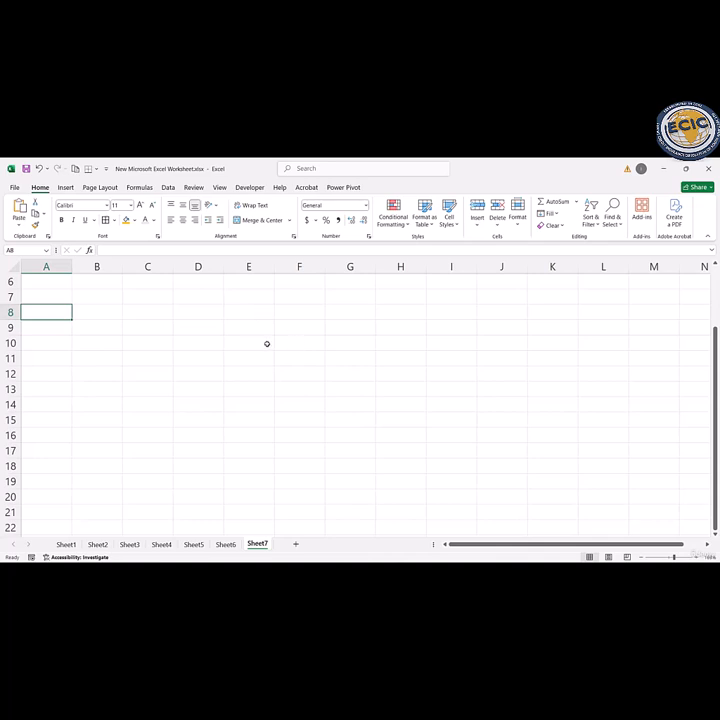
{"action": "left_click", "coordinate": [199, 316]}
{"action": "type", "text": "IT"}
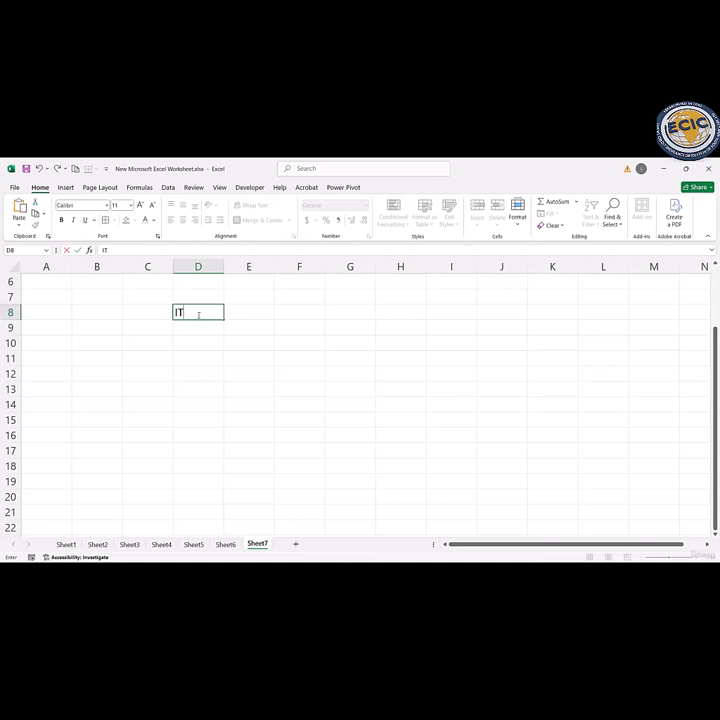
{"action": "type", "text": "EM"}
{"action": "key", "text": "Tab"}
{"action": "type", "text": "QUANTITY"}
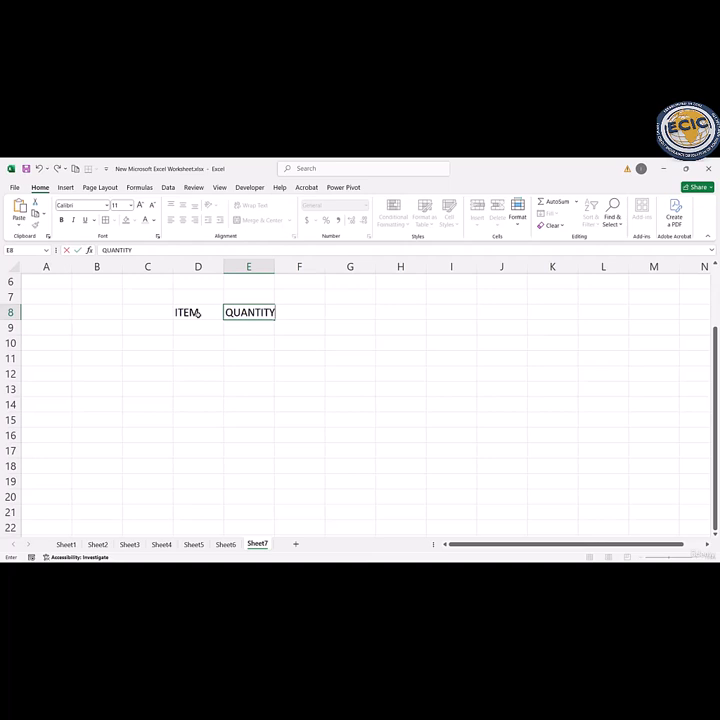
{"action": "key", "text": "Tab"}
{"action": "type", "text": "UNIT"}
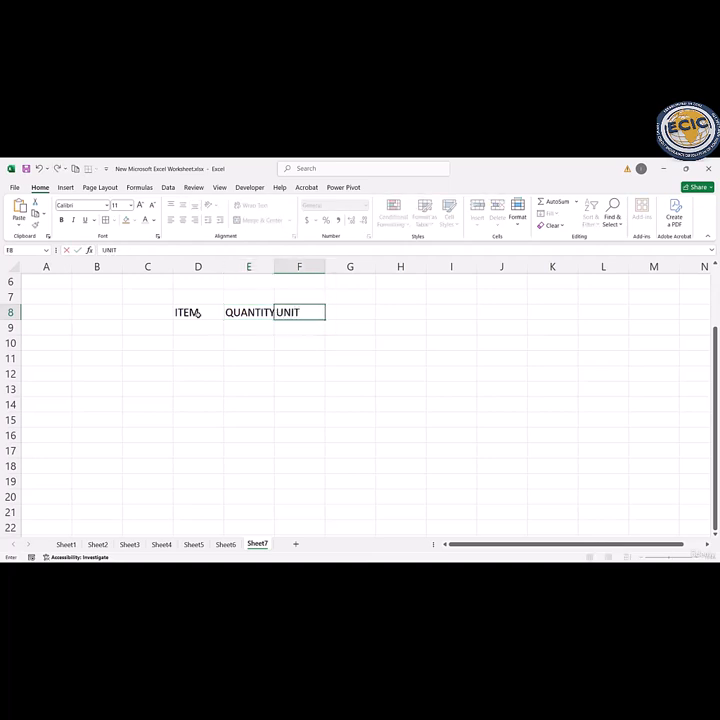
{"action": "type", "text": " PRICE"}
{"action": "key", "text": "Return"}
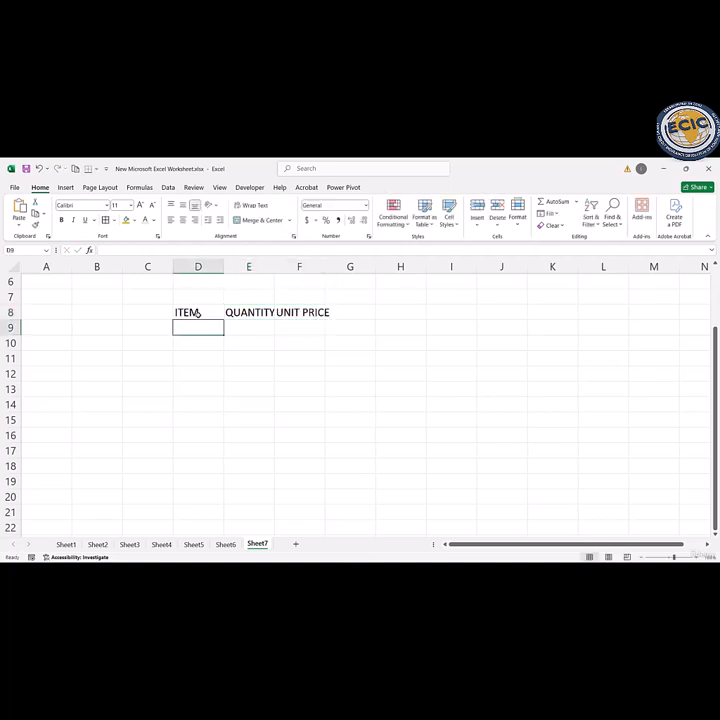
Step: List the items PEN, NOTEBOOK, BAG, PENCIL and ERASER in cells D9 to D13 under the ITEM heading
{"action": "type", "text": "PEN"}
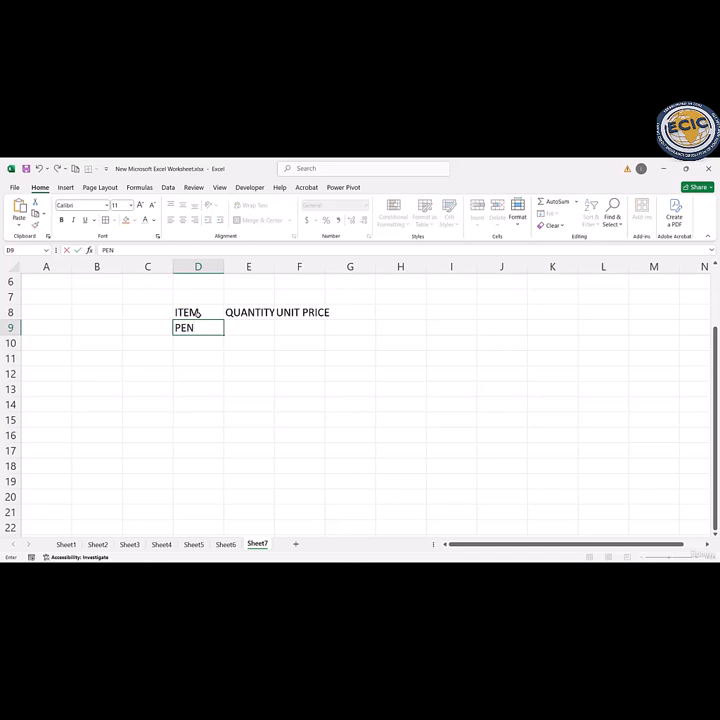
{"action": "key", "text": "Return"}
{"action": "type", "text": "NO"}
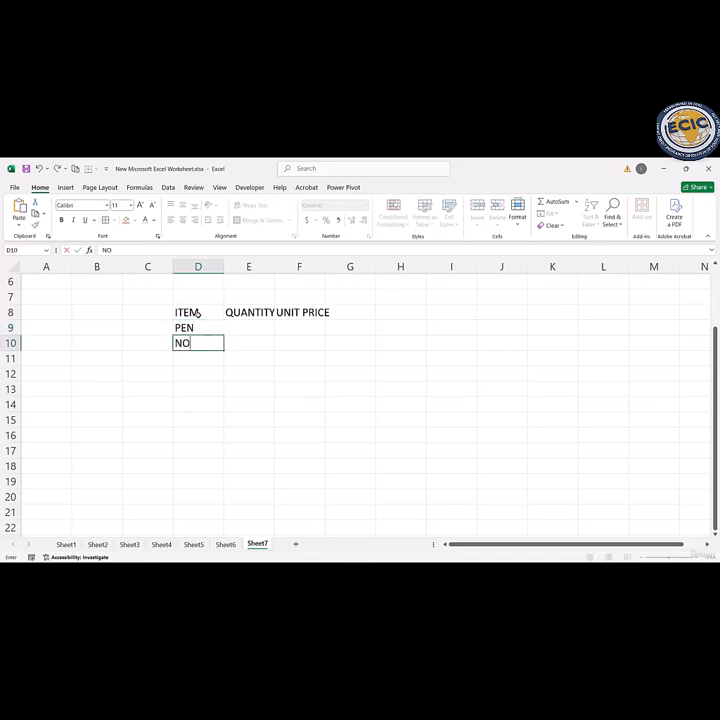
{"action": "type", "text": "TEBOOK"}
{"action": "key", "text": "Return"}
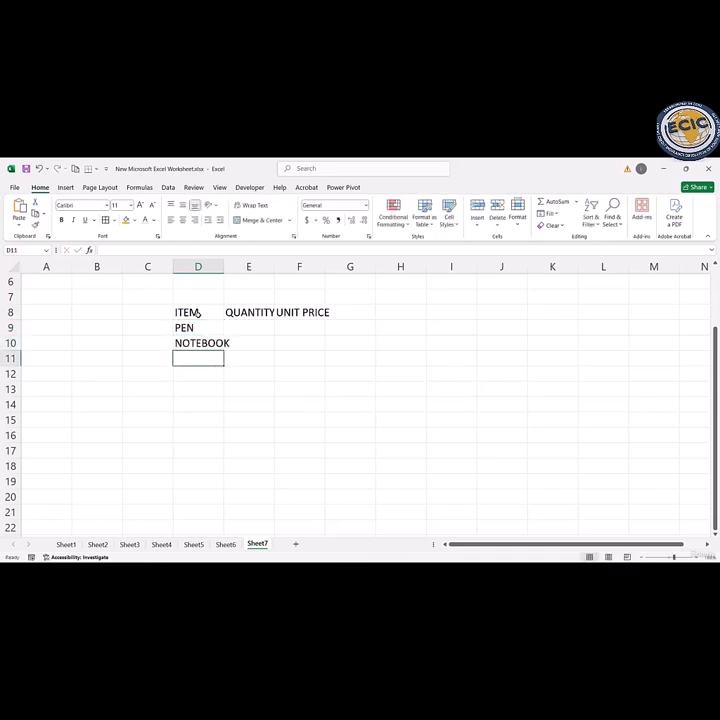
{"action": "type", "text": "BAG"}
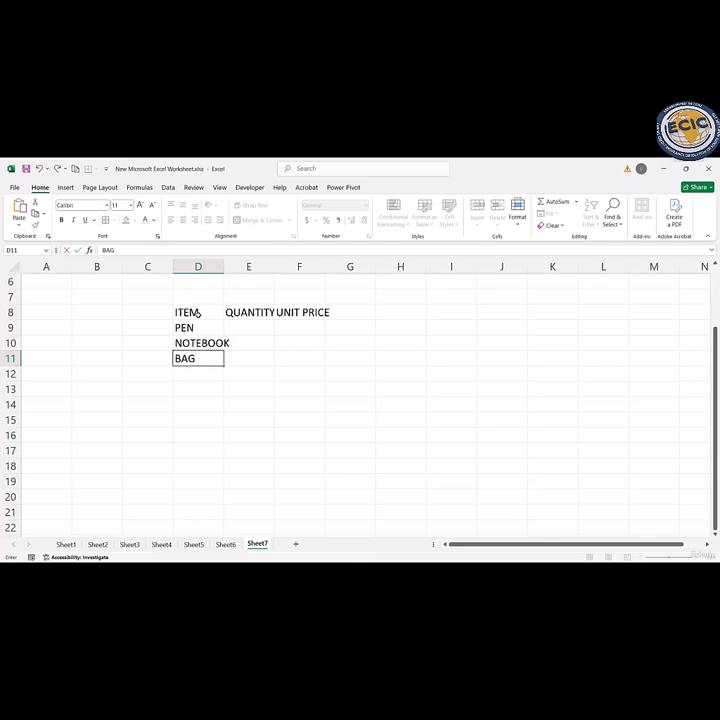
{"action": "key", "text": "Return"}
{"action": "type", "text": "PENCIL"}
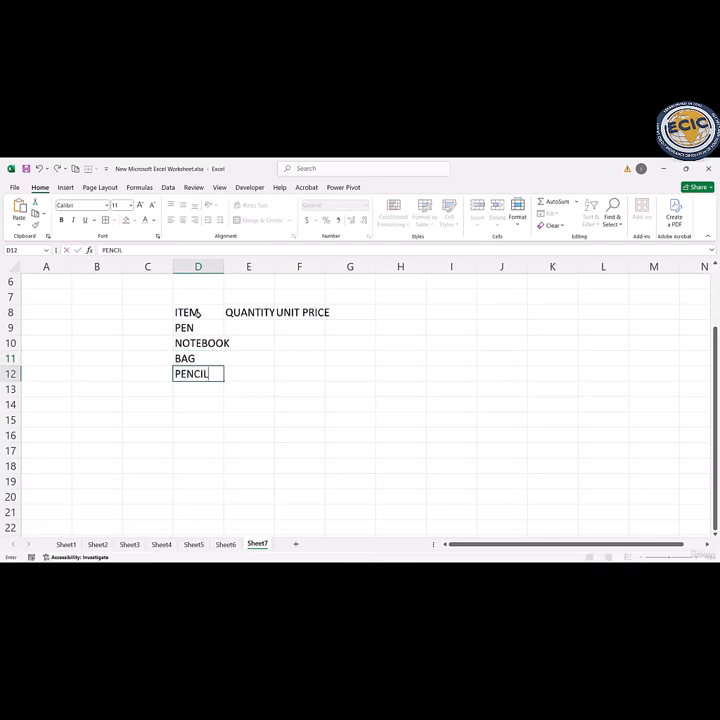
{"action": "key", "text": "Return"}
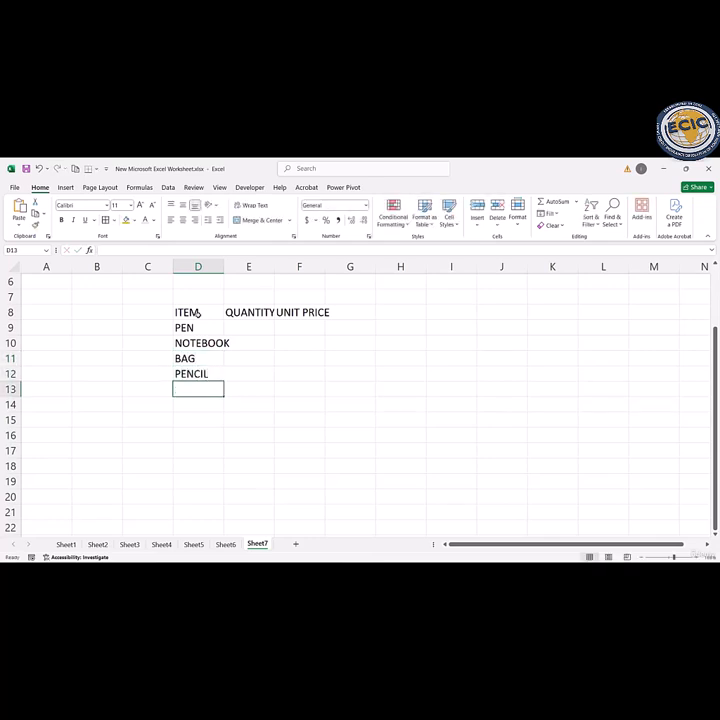
{"action": "type", "text": "ERA"}
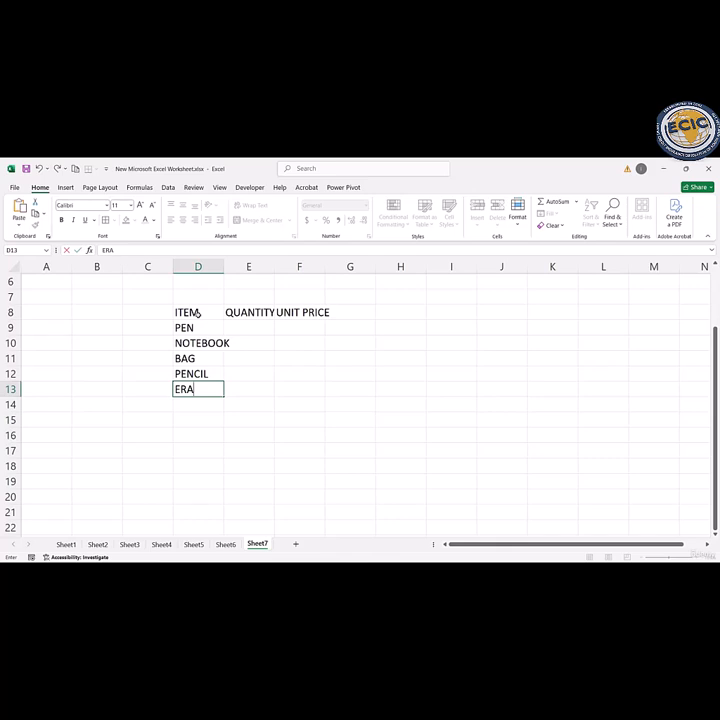
{"action": "type", "text": "SER"}
{"action": "key", "text": "Return"}
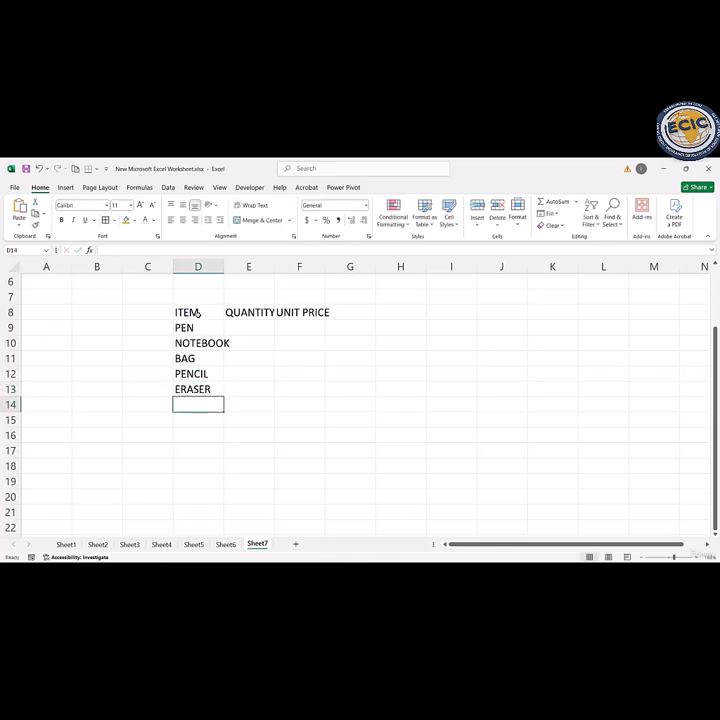
Step: Fill the QUANTITY column in cells E9 to E13 with 10, 5, 2, 20 and 15
{"action": "left_click", "coordinate": [248, 332]}
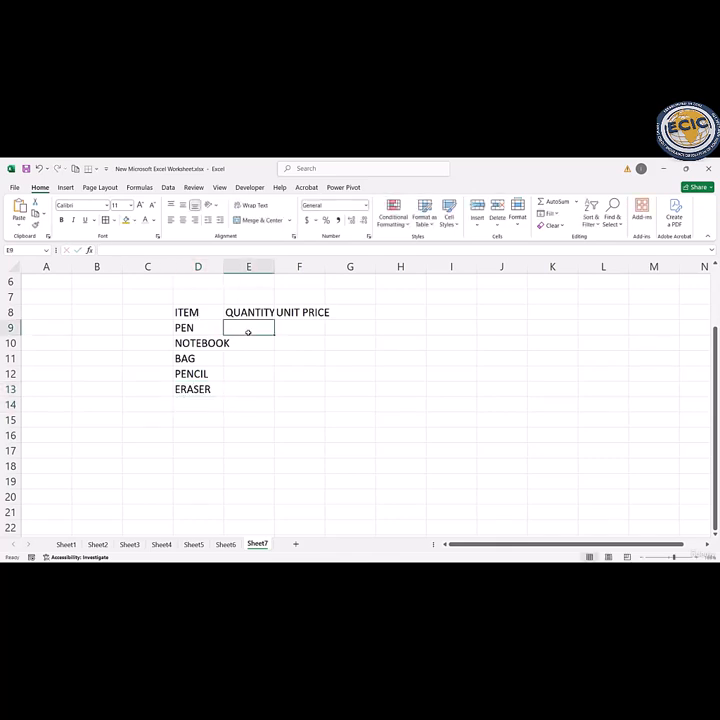
{"action": "type", "text": "10"}
{"action": "key", "text": "Return"}
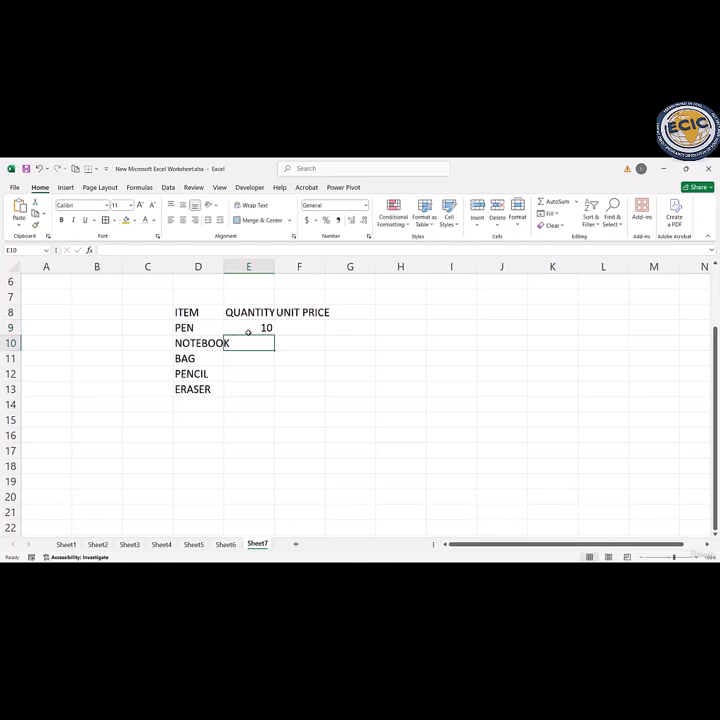
{"action": "type", "text": "5"}
{"action": "key", "text": "Return"}
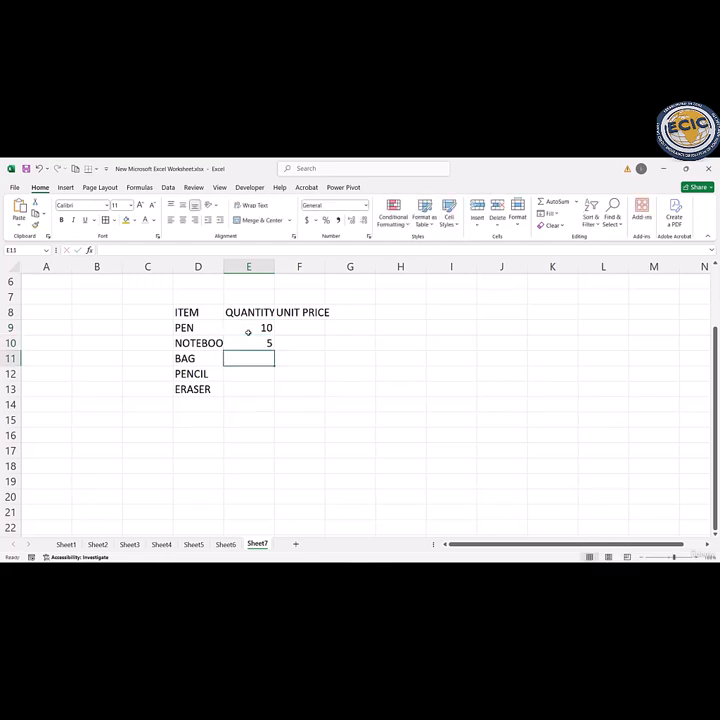
{"action": "type", "text": "2"}
{"action": "key", "text": "Return"}
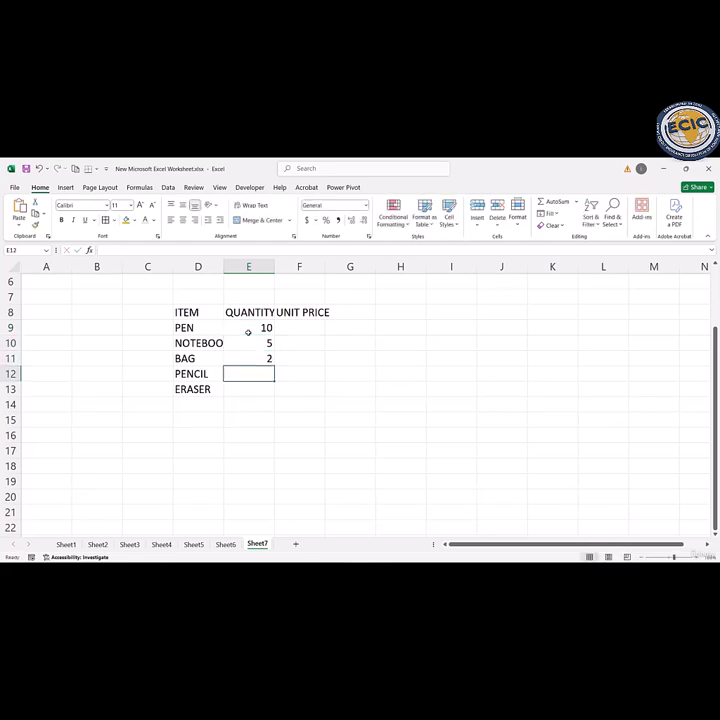
{"action": "type", "text": "20"}
{"action": "key", "text": "Return"}
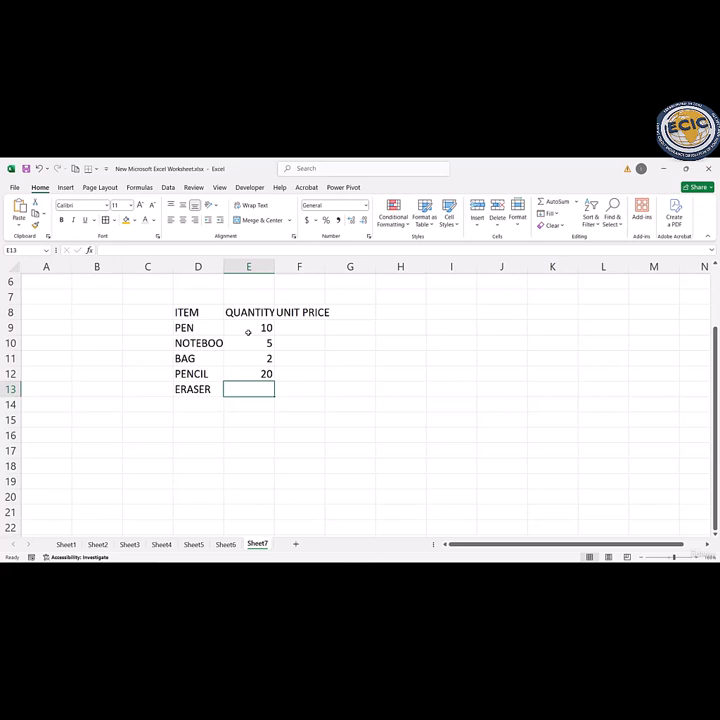
{"action": "type", "text": "15"}
{"action": "key", "text": "Return"}
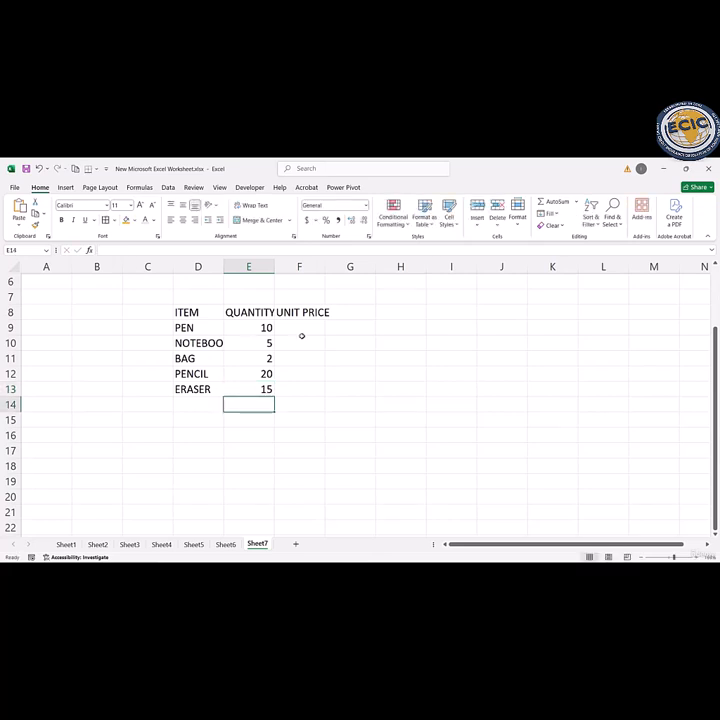
Step: Fill the UNIT PRICE column in cells F9 to F13 with 5, 50, 1500, 3 and 2
{"action": "double_click", "coordinate": [298, 326]}
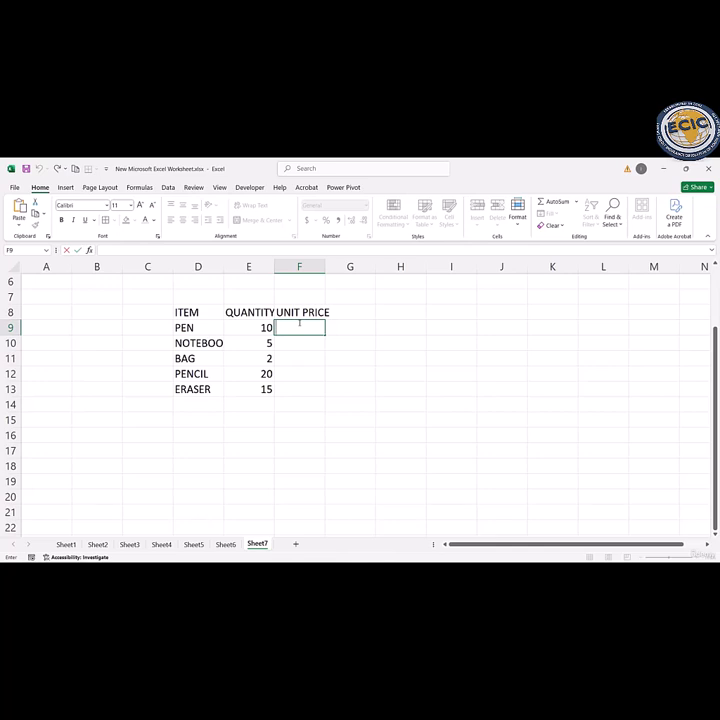
{"action": "type", "text": "5"}
{"action": "key", "text": "Return"}
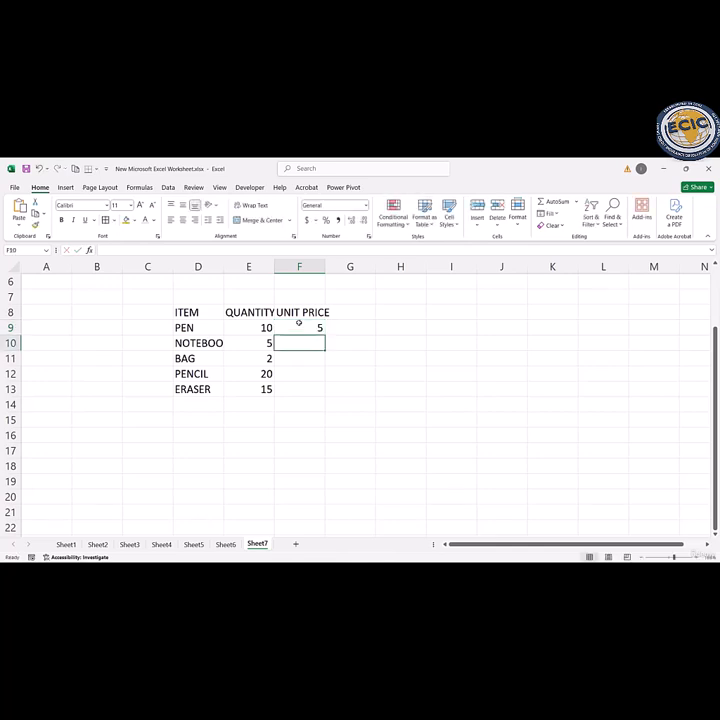
{"action": "type", "text": "50"}
{"action": "key", "text": "Return"}
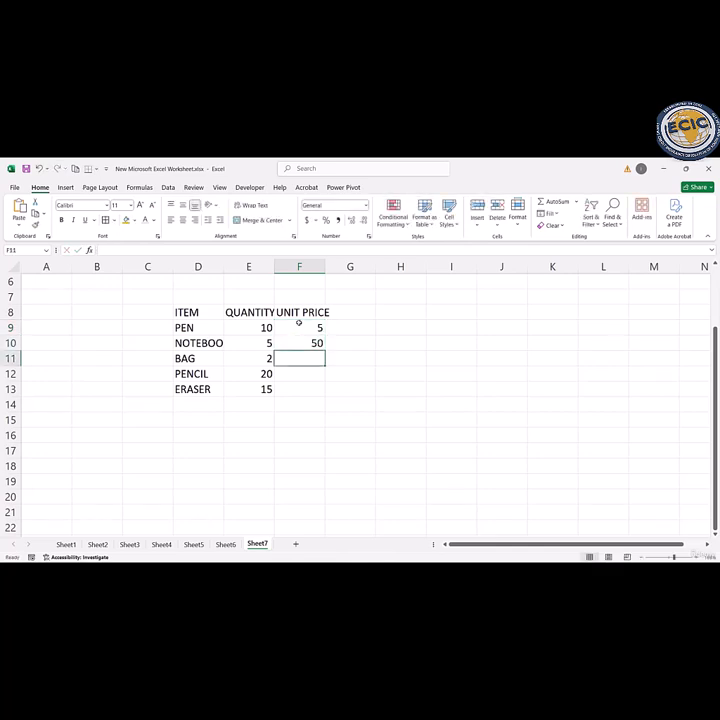
{"action": "type", "text": "1500"}
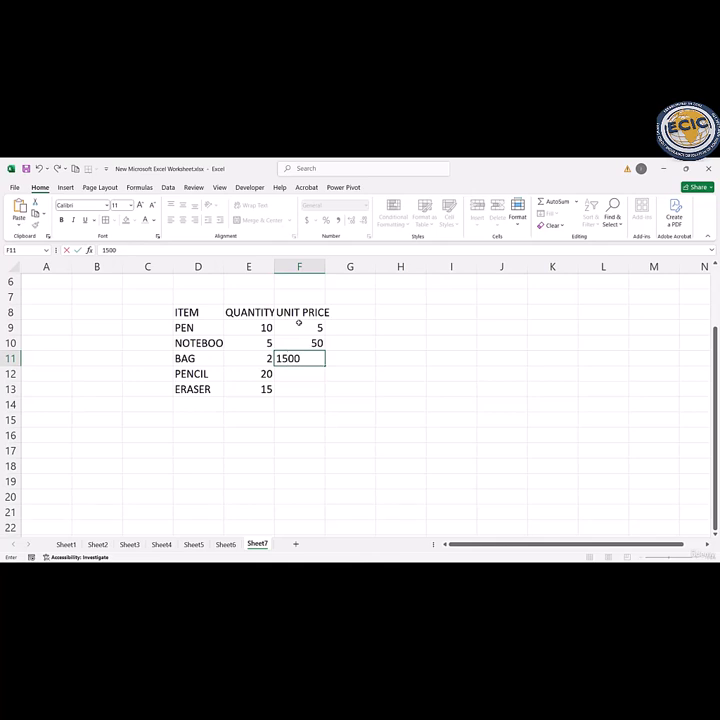
{"action": "key", "text": "Return"}
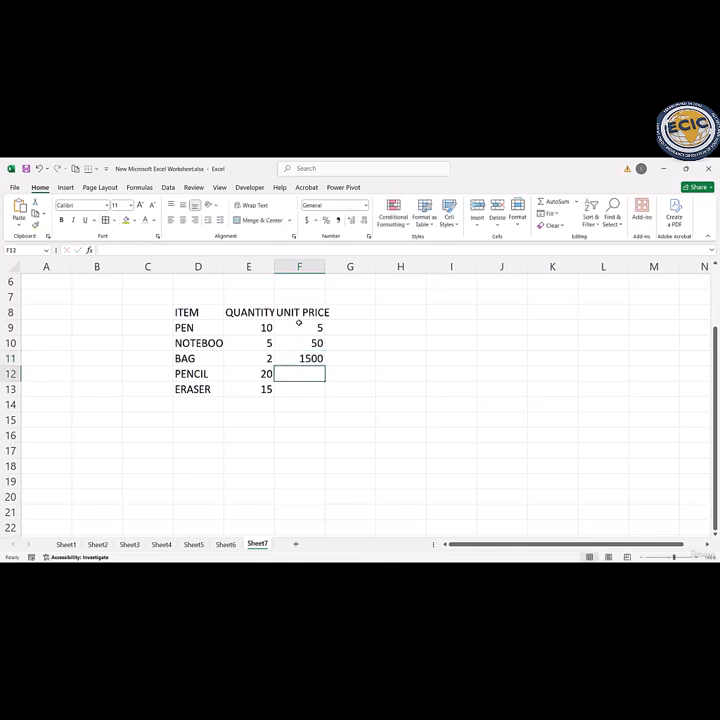
{"action": "type", "text": "3"}
{"action": "key", "text": "Return"}
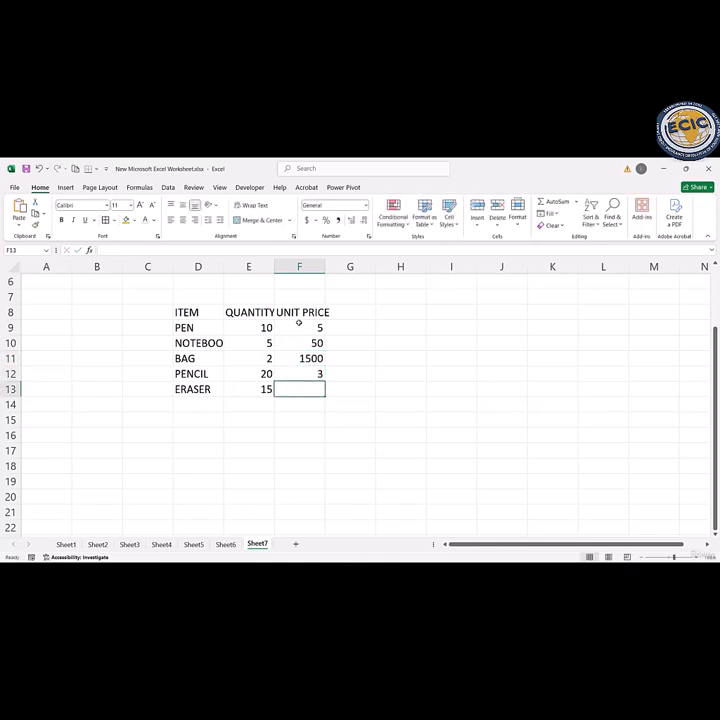
{"action": "type", "text": "2"}
{"action": "key", "text": "Return"}
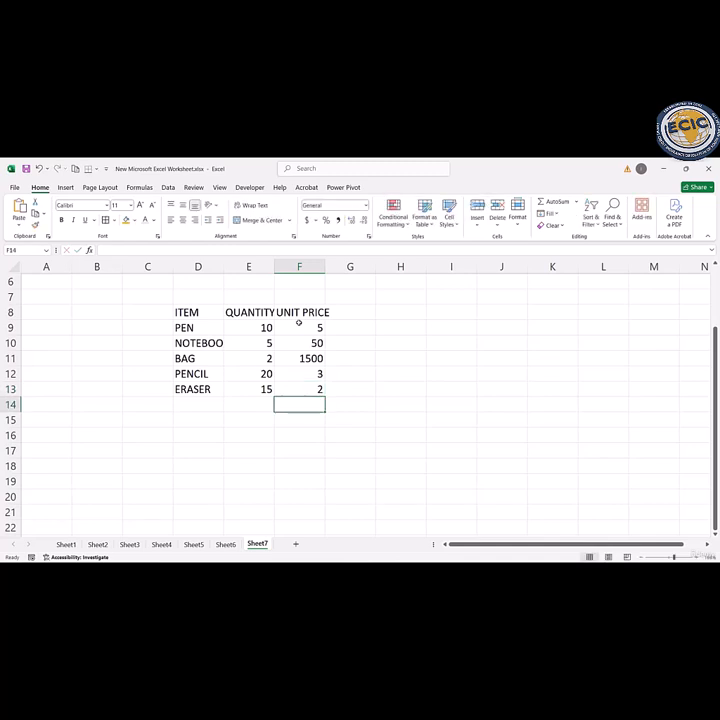
Step: Try converting the range D8:F13 to a table with headers, and undo the conversion
{"action": "left_click_drag", "start_coordinate": [202, 311], "coordinate": [299, 384]}
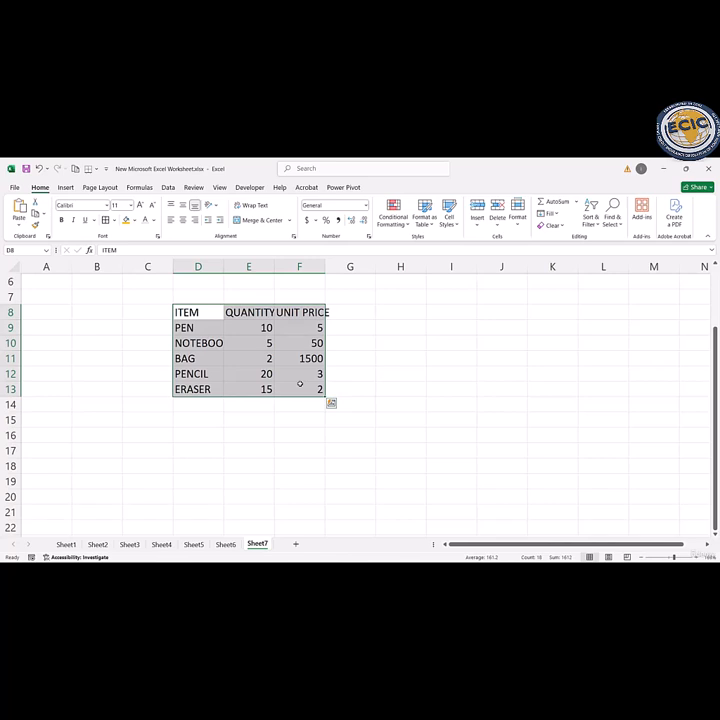
{"action": "key", "text": "ctrl+t"}
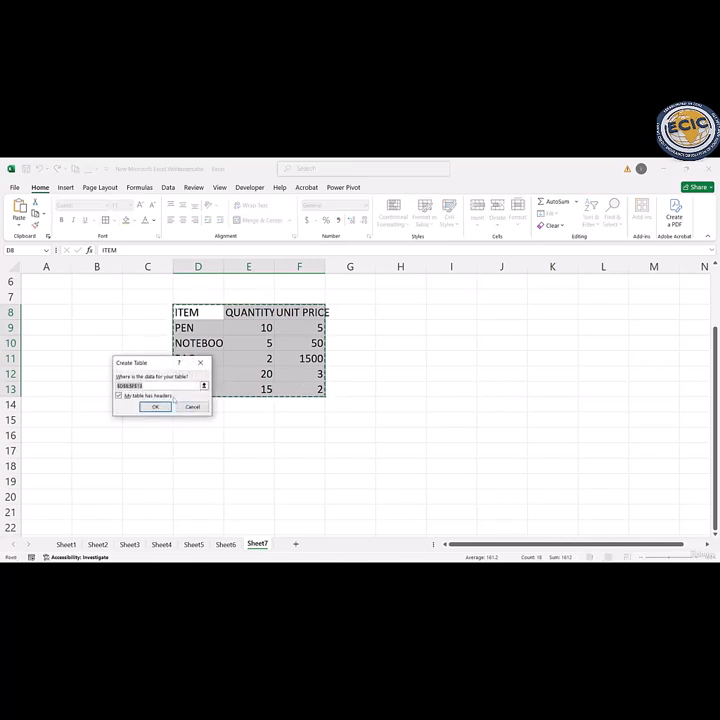
{"action": "left_click", "coordinate": [153, 406]}
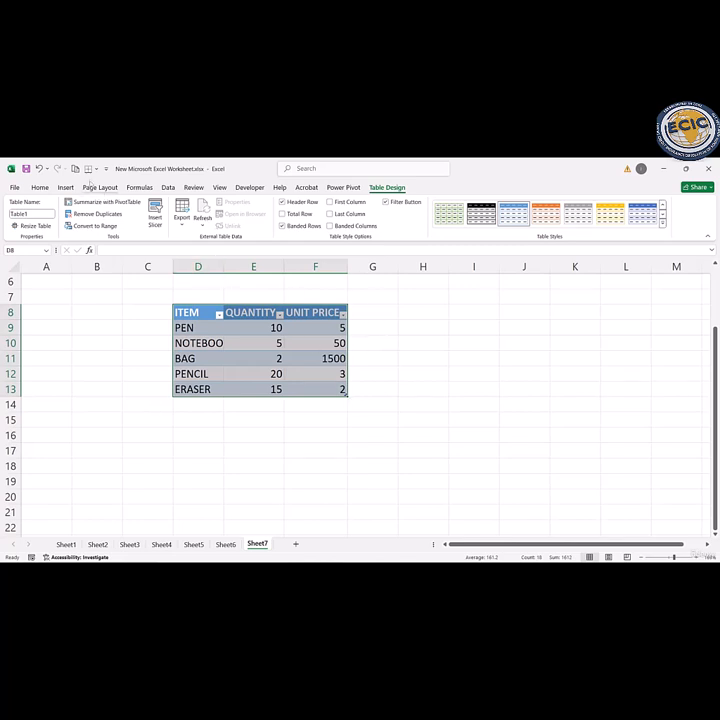
{"action": "left_click", "coordinate": [41, 188]}
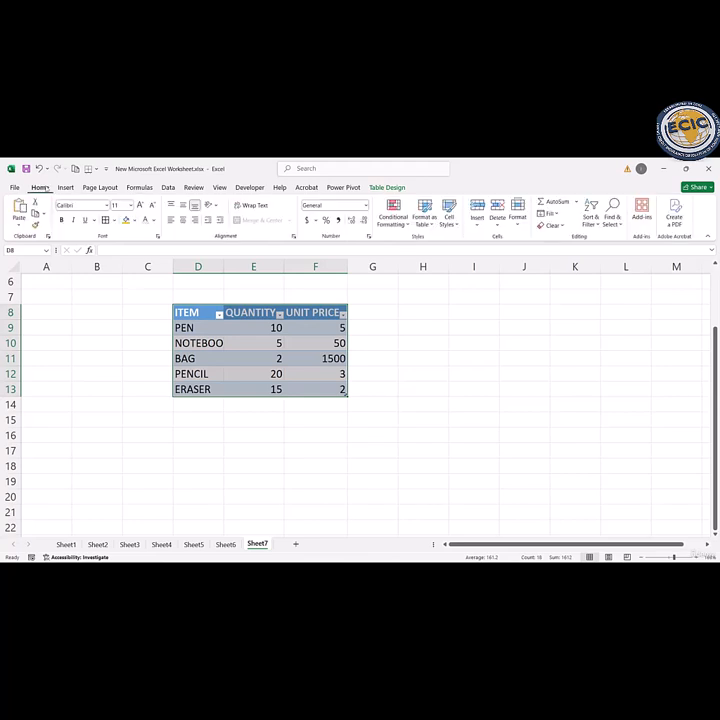
{"action": "key", "text": "ctrl+z"}
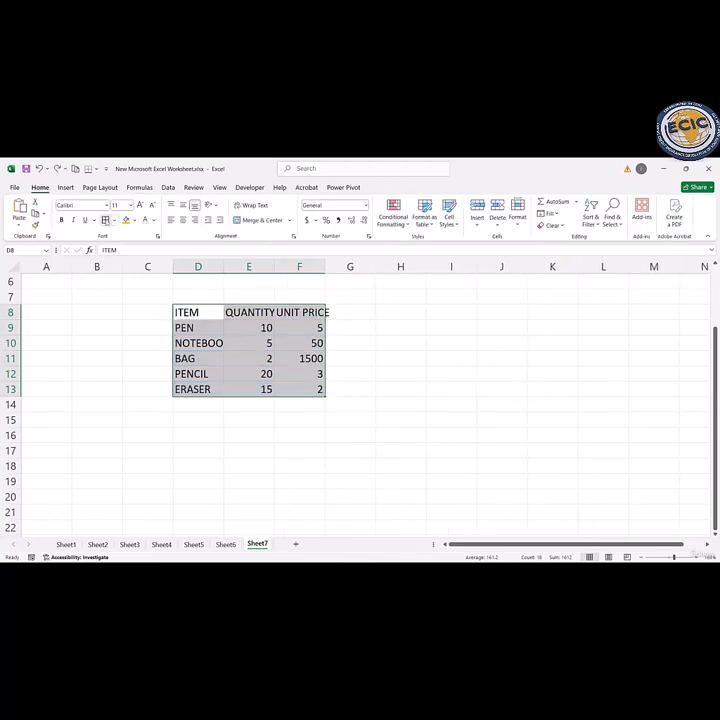
Step: Apply borders around every cell of D8:F13 and autofit the widths of columns D, E and F
{"action": "left_click", "coordinate": [106, 221]}
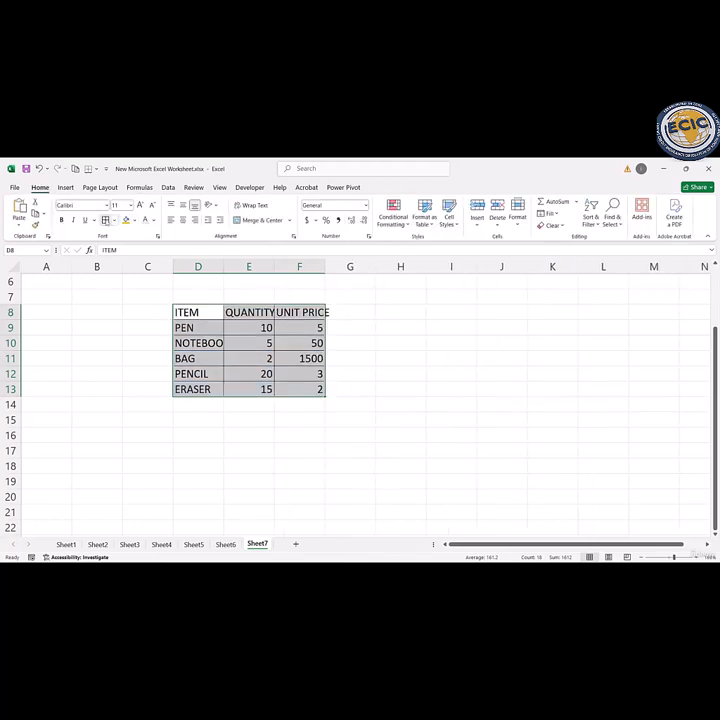
{"action": "left_click", "coordinate": [354, 372]}
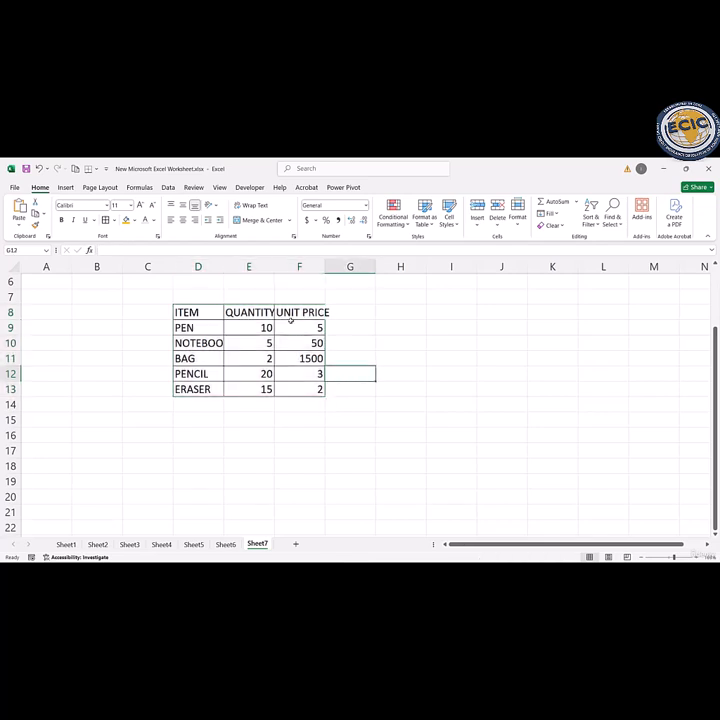
{"action": "double_click", "coordinate": [272, 264]}
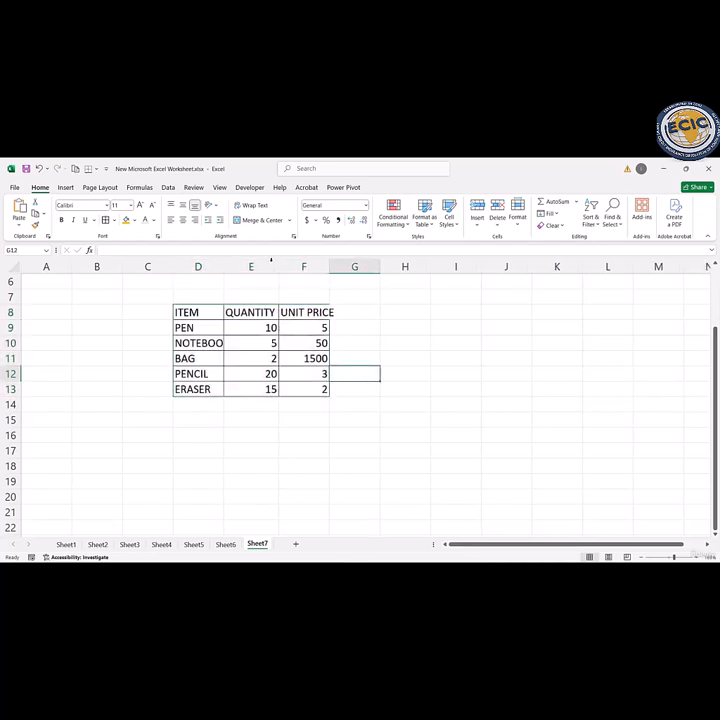
{"action": "double_click", "coordinate": [327, 266]}
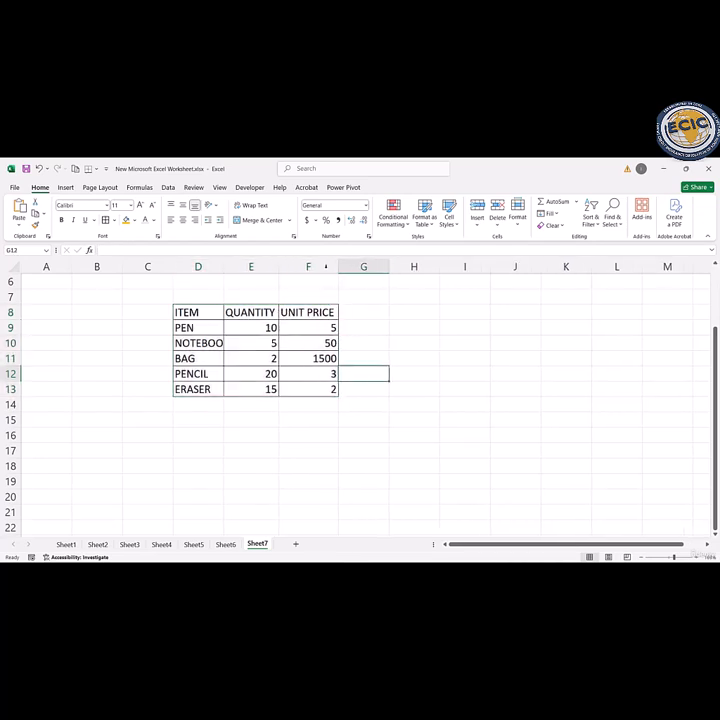
{"action": "double_click", "coordinate": [223, 267]}
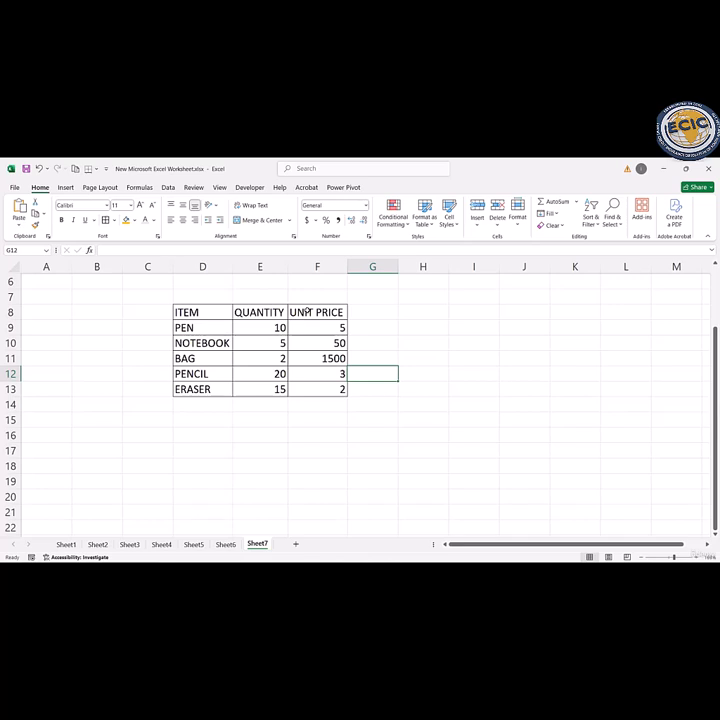
Step: Start a SUM function in cell E14 with its function arguments, setting Number1 to E9 and Number2 to E10
{"action": "left_click", "coordinate": [261, 401]}
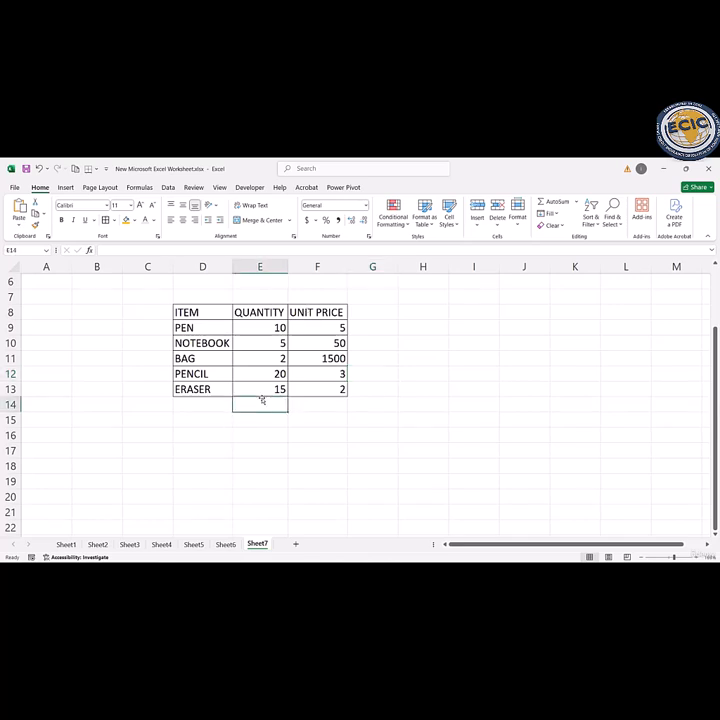
{"action": "type", "text": "=SUM"}
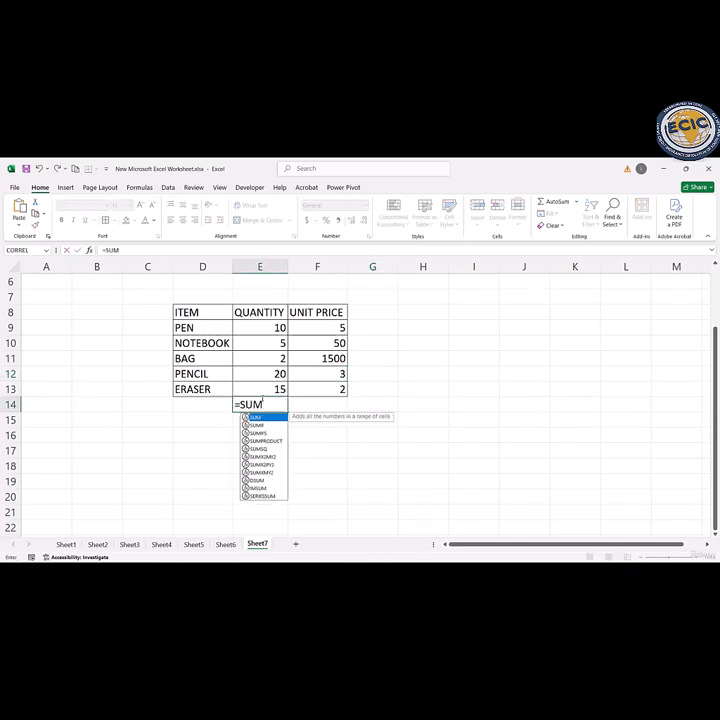
{"action": "type", "text": "("}
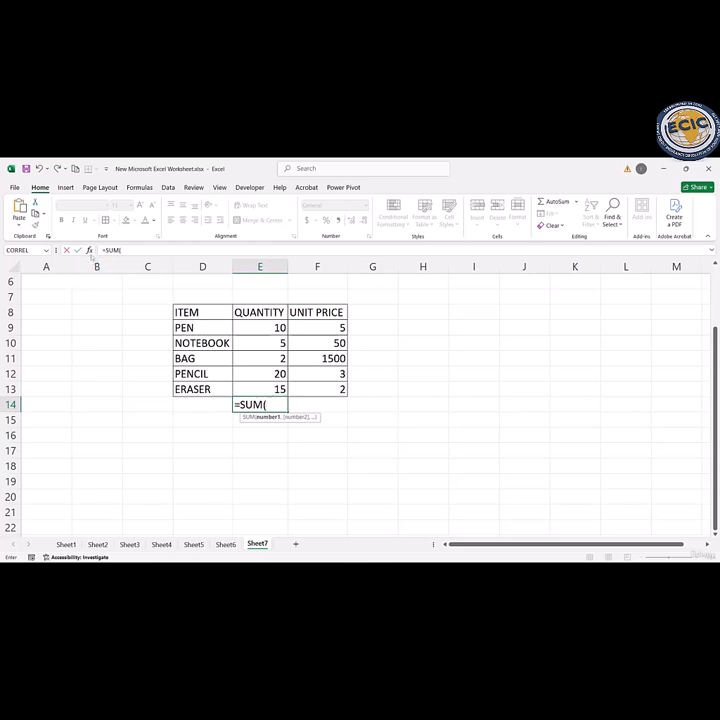
{"action": "left_click", "coordinate": [89, 250]}
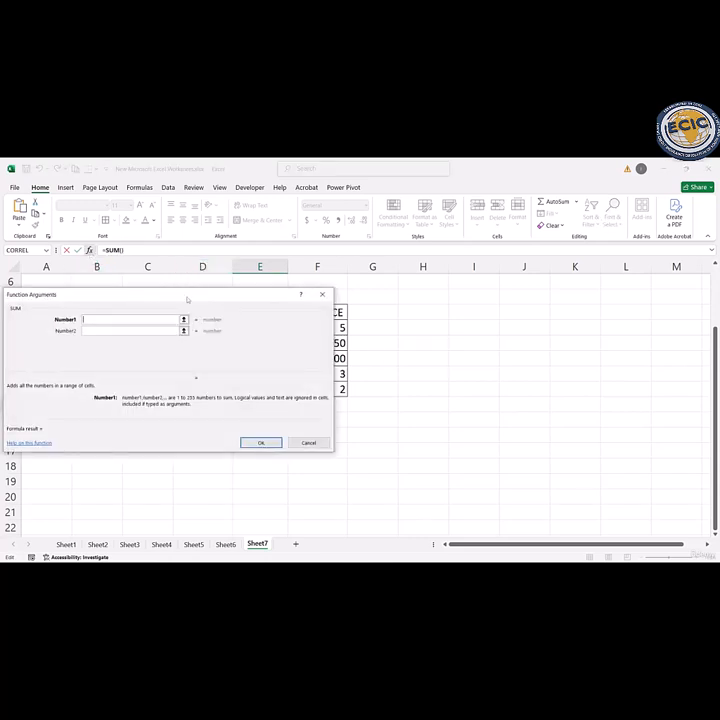
{"action": "left_click_drag", "start_coordinate": [188, 299], "coordinate": [534, 290]}
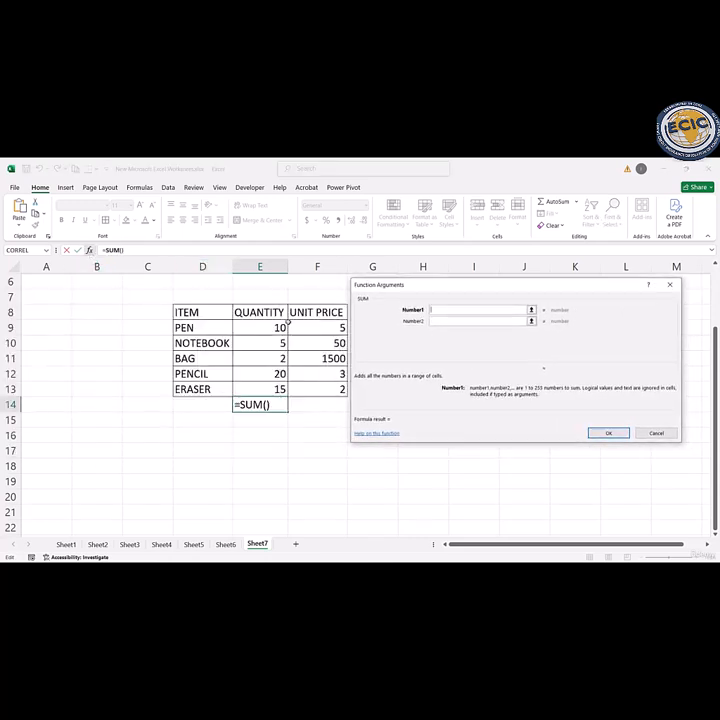
{"action": "left_click", "coordinate": [282, 328]}
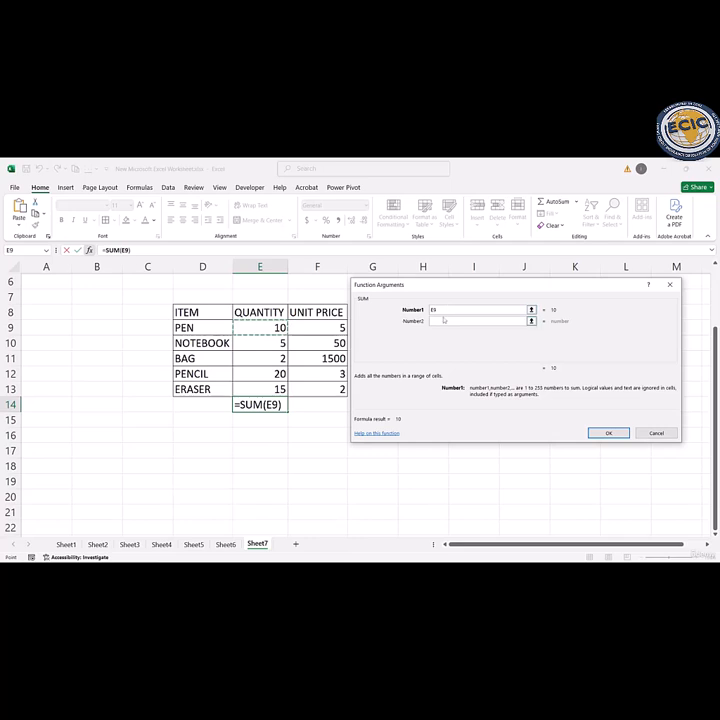
{"action": "left_click", "coordinate": [441, 320]}
{"action": "left_click", "coordinate": [274, 343]}
{"action": "mouse_move", "coordinate": [274, 343]}
{"action": "left_mouse_down"}
{"action": "mouse_move", "coordinate": [399, 341]}
{"action": "mouse_move", "coordinate": [265, 354]}
{"action": "mouse_move", "coordinate": [267, 343]}
{"action": "left_mouse_up"}
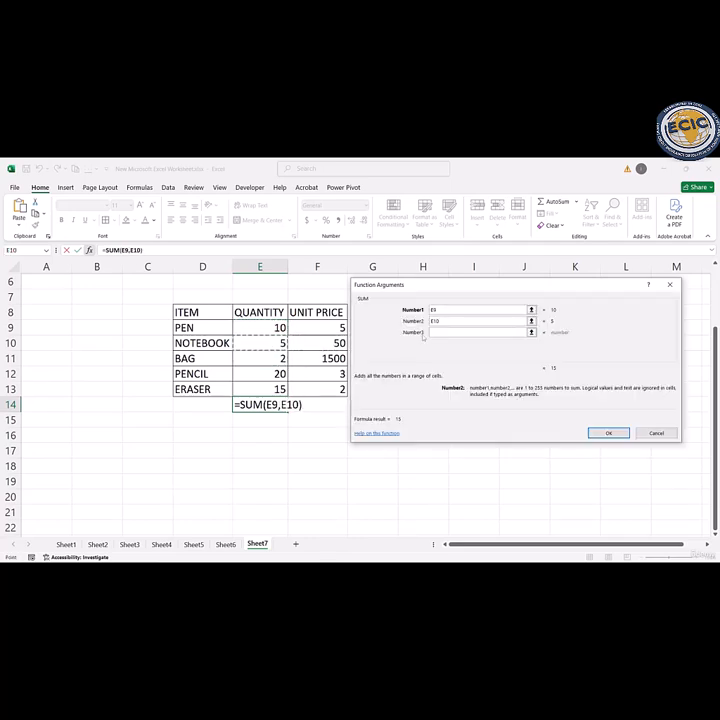
Step: Add E11, E12 and E13 as the remaining SUM arguments and complete the quantity total in E14
{"action": "key", "text": "Tab"}
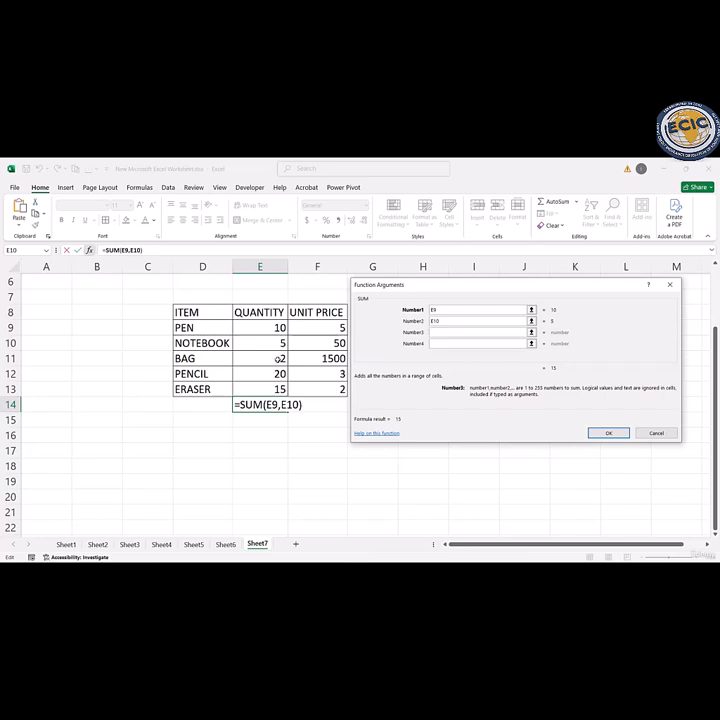
{"action": "left_click", "coordinate": [281, 358]}
{"action": "left_click", "coordinate": [436, 342]}
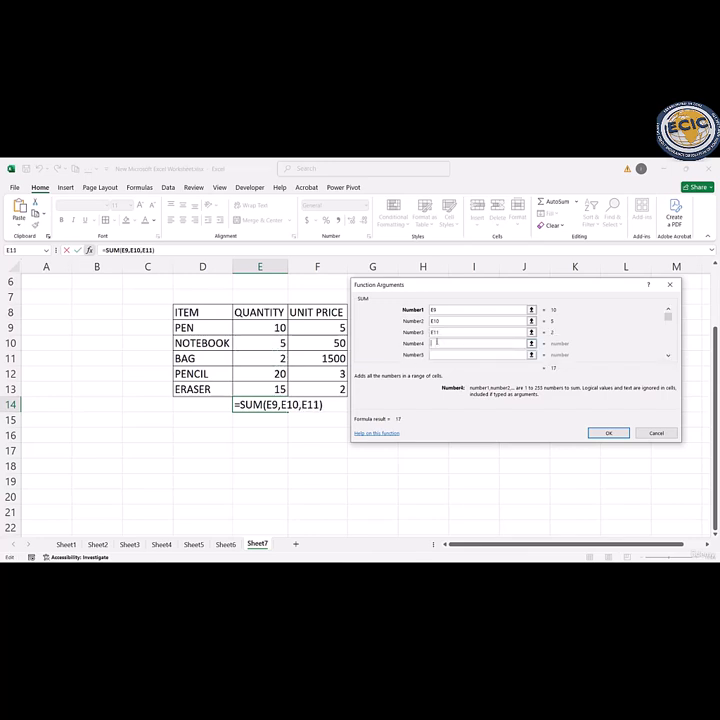
{"action": "left_click", "coordinate": [280, 374]}
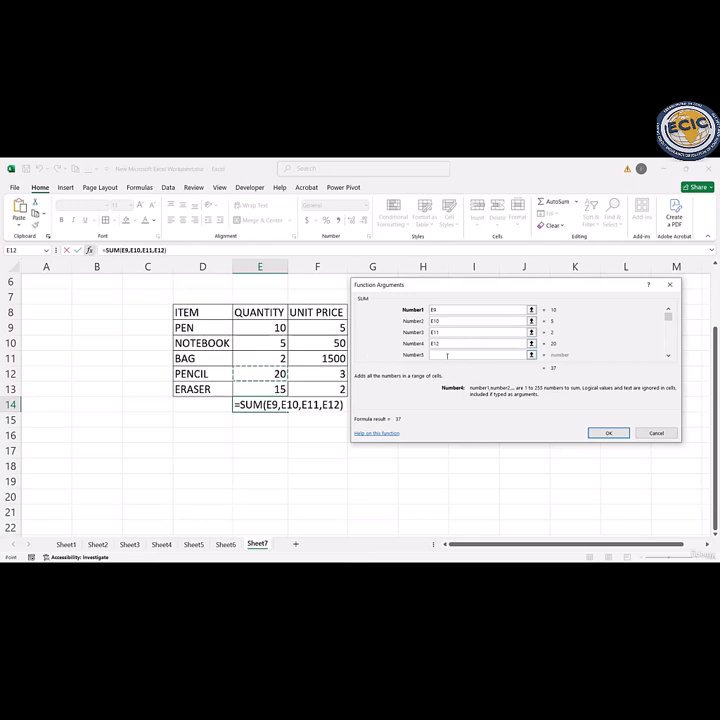
{"action": "left_click", "coordinate": [278, 388]}
{"action": "left_click", "coordinate": [607, 432]}
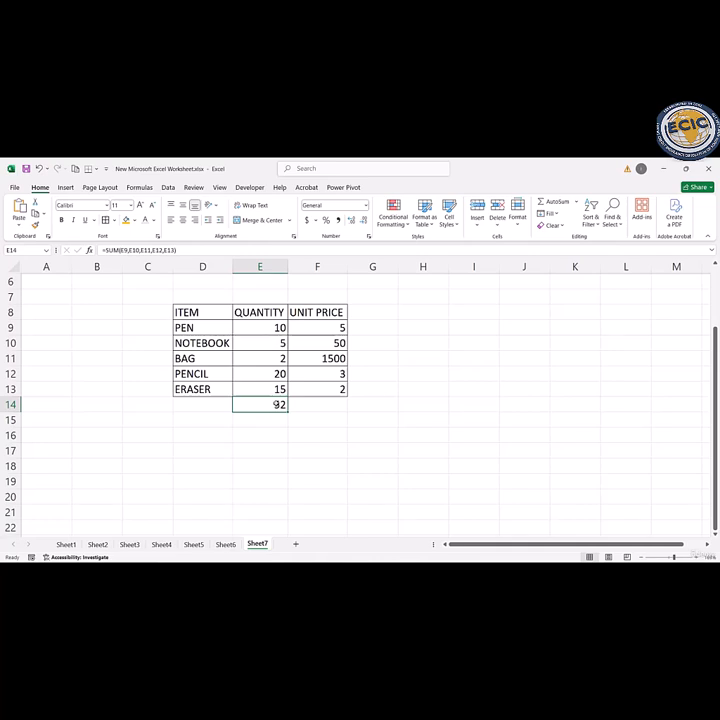
Step: Replace the separate cell arguments of the SUM formula in E14 with the range E9:E13
{"action": "double_click", "coordinate": [281, 405]}
{"action": "left_click", "coordinate": [371, 404]}
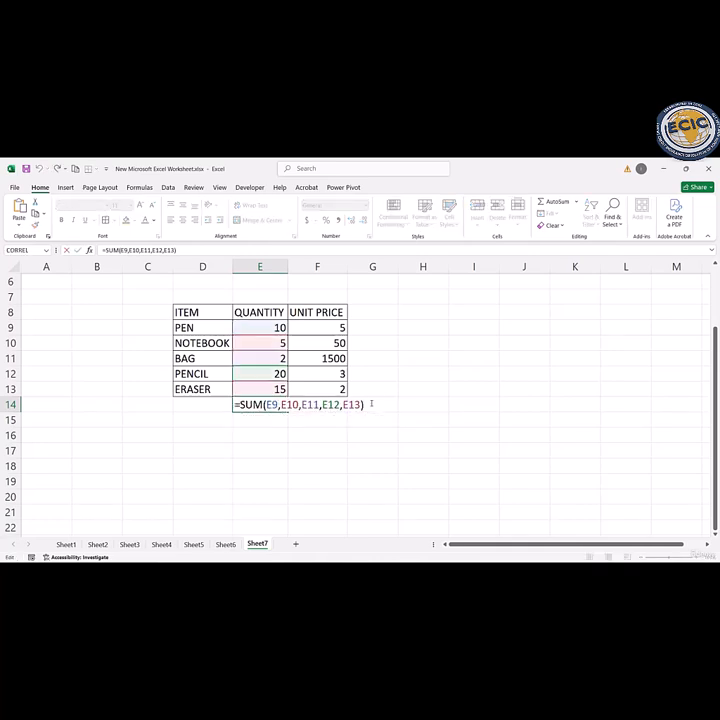
{"action": "key", "text": "BackSpace"}
{"action": "key", "text": "BackSpace"}
{"action": "key", "text": "BackSpace"}
{"action": "key", "text": "BackSpace"}
{"action": "key", "text": "BackSpace"}
{"action": "key", "text": "BackSpace"}
{"action": "key", "text": "BackSpace"}
{"action": "key", "text": "BackSpace"}
{"action": "key", "text": "BackSpace"}
{"action": "key", "text": "BackSpace"}
{"action": "key", "text": "BackSpace"}
{"action": "key", "text": "BackSpace"}
{"action": "key", "text": "BackSpace"}
{"action": "key", "text": "BackSpace"}
{"action": "key", "text": "BackSpace"}
{"action": "key", "text": "BackSpace"}
{"action": "key", "text": "BackSpace"}
{"action": "key", "text": "BackSpace"}
{"action": "key", "text": "BackSpace"}
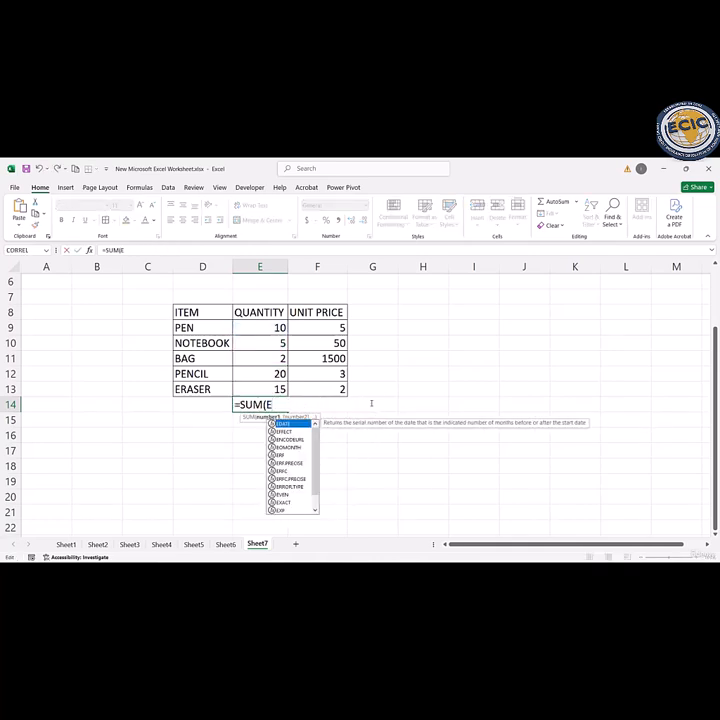
{"action": "left_click_drag", "start_coordinate": [281, 327], "coordinate": [280, 388]}
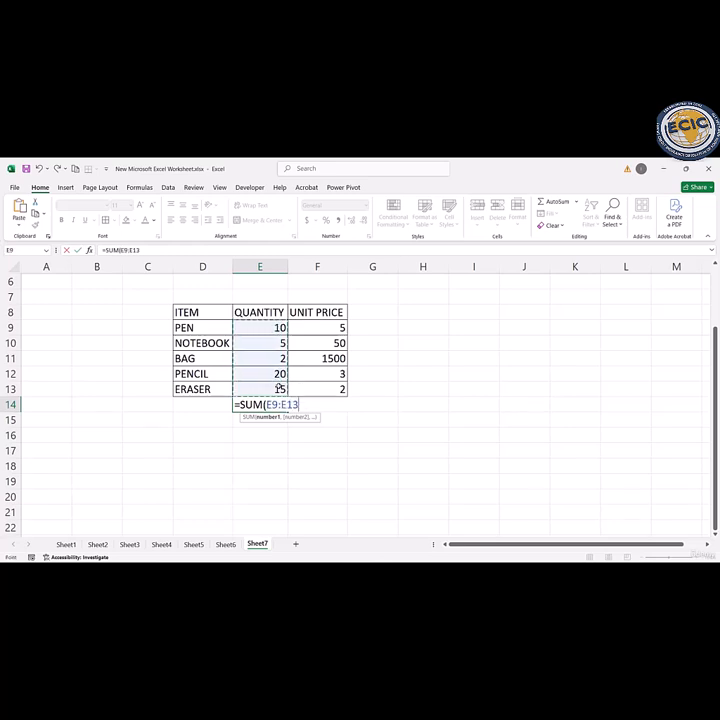
{"action": "type", "text": ")"}
{"action": "key", "text": "Return"}
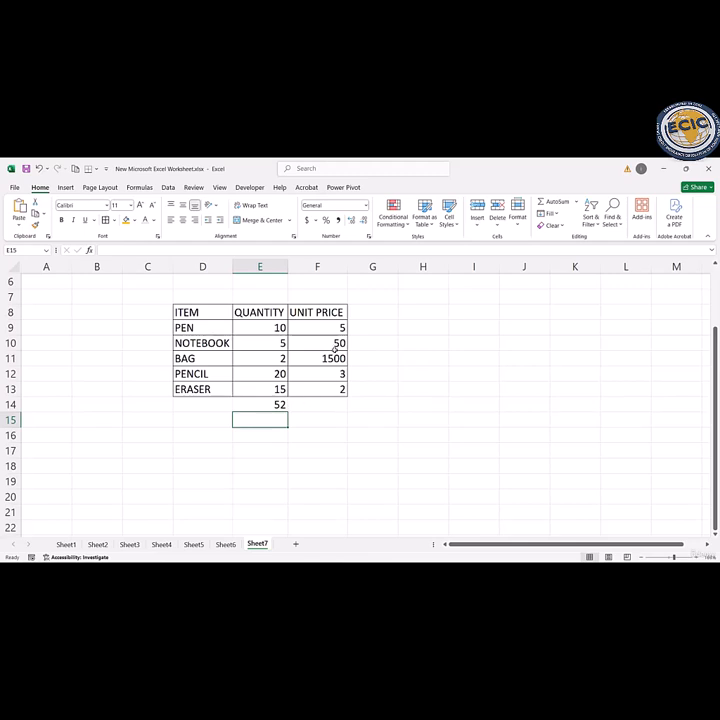
Step: Calculate the average unit price in cell F14 with an AVERAGE formula over F9:F13
{"action": "left_click", "coordinate": [330, 407]}
{"action": "type", "text": "="}
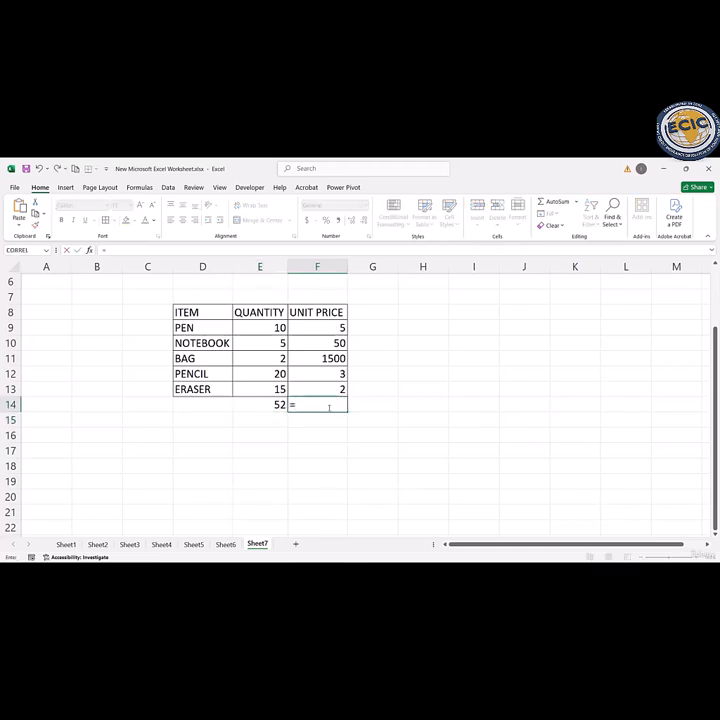
{"action": "type", "text": "A"}
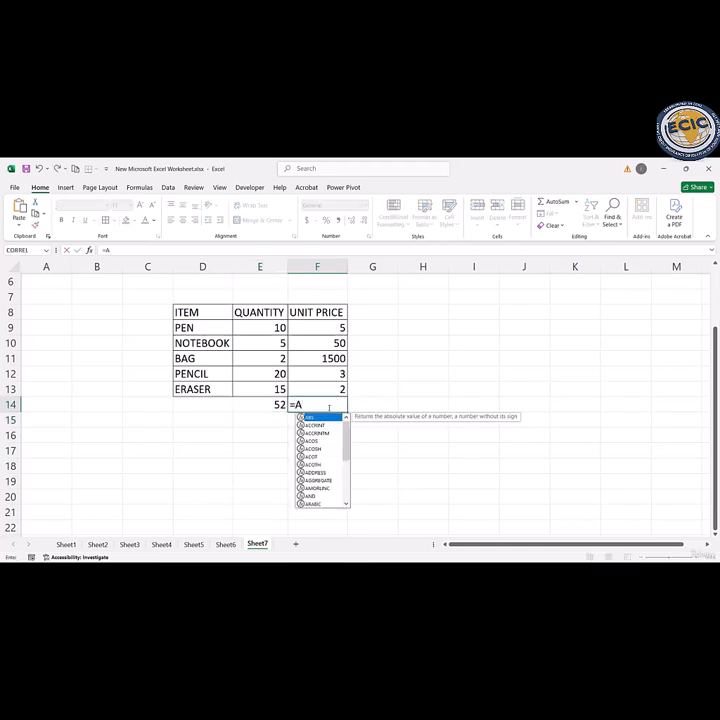
{"action": "type", "text": "VERAG"}
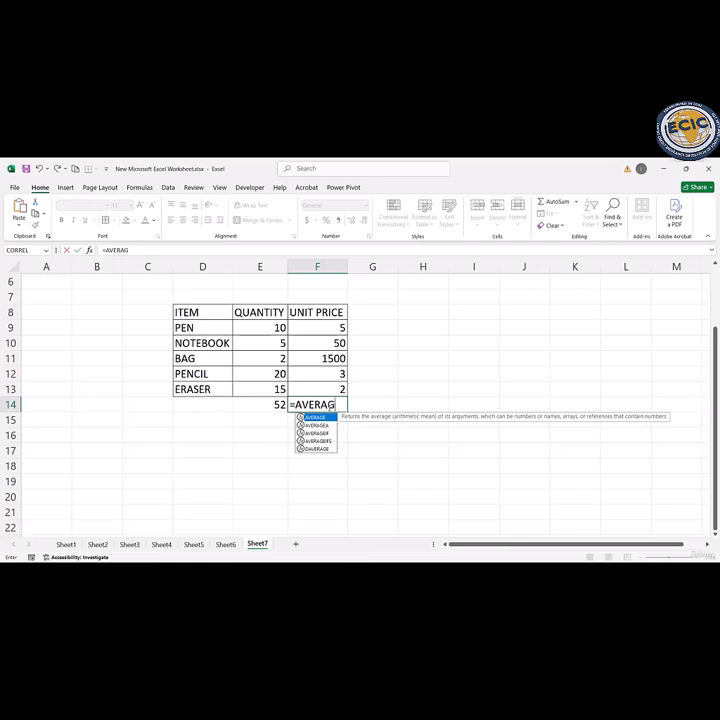
{"action": "type", "text": "E("}
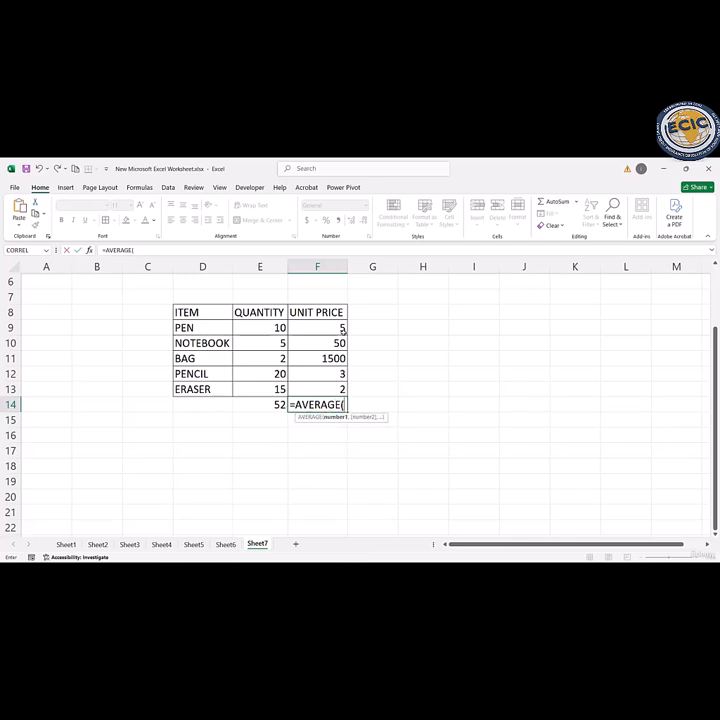
{"action": "left_click_drag", "start_coordinate": [330, 327], "coordinate": [333, 387]}
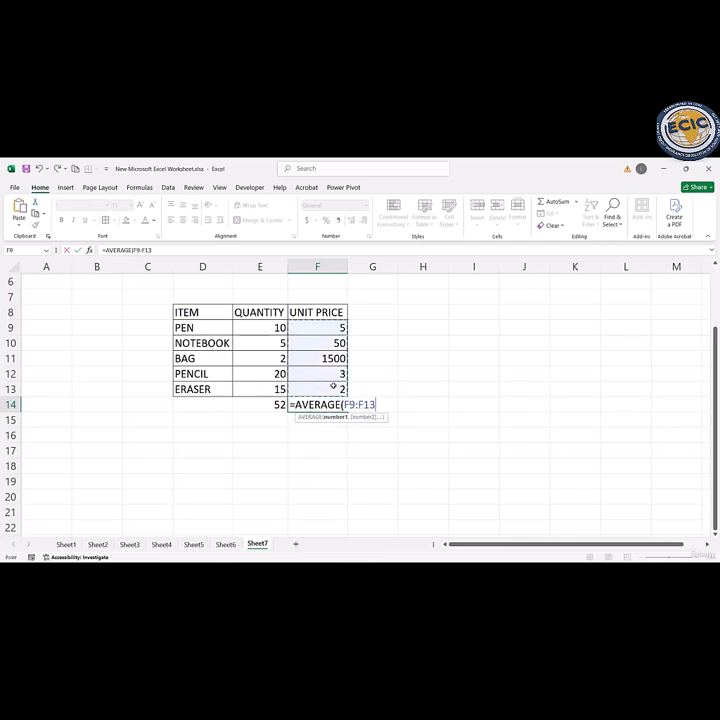
{"action": "type", "text": ")"}
{"action": "key", "text": "Return"}
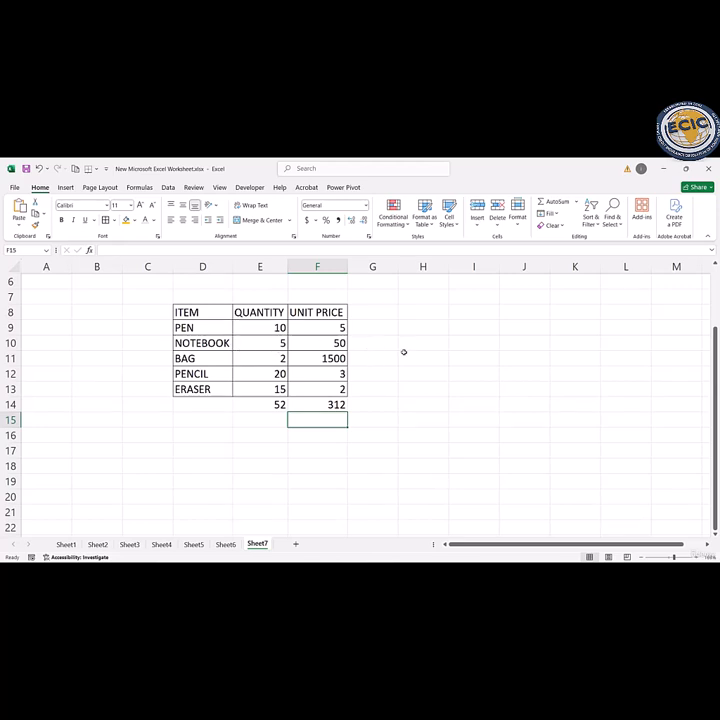
Step: Enter a COUNT formula over the item names D9:D13 in cell I9 and check its range
{"action": "left_click", "coordinate": [460, 328]}
{"action": "type", "text": "=C"}
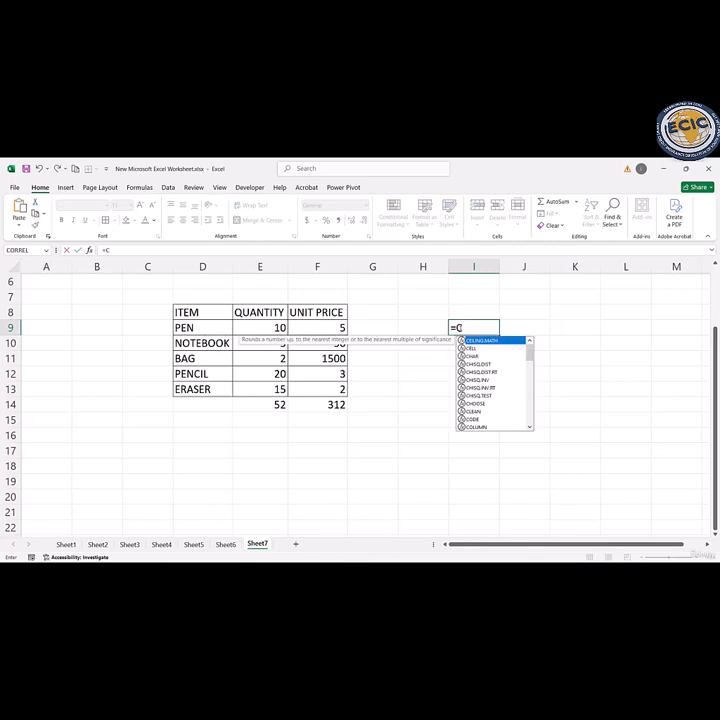
{"action": "type", "text": "OUNT("}
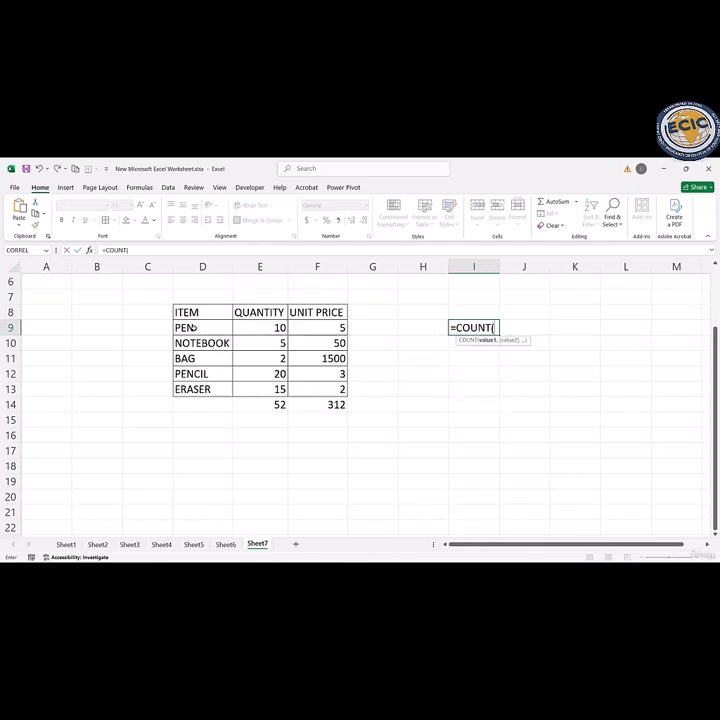
{"action": "left_click_drag", "start_coordinate": [195, 328], "coordinate": [203, 385]}
{"action": "key", "text": "Return"}
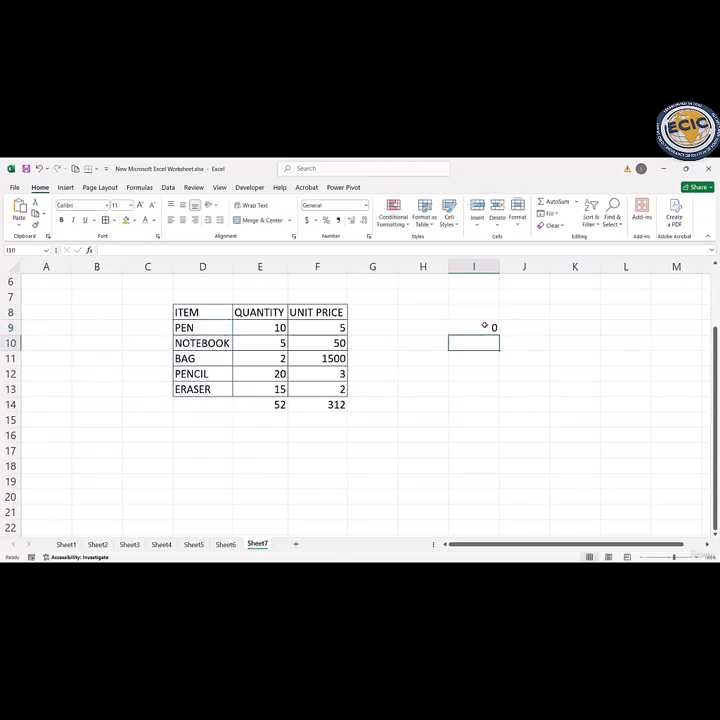
{"action": "double_click", "coordinate": [484, 327]}
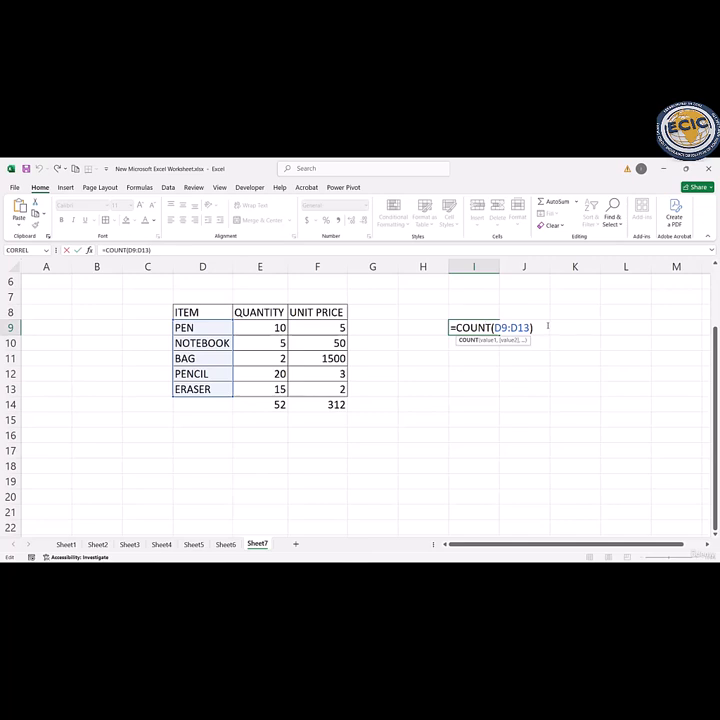
{"action": "double_click", "coordinate": [175, 405]}
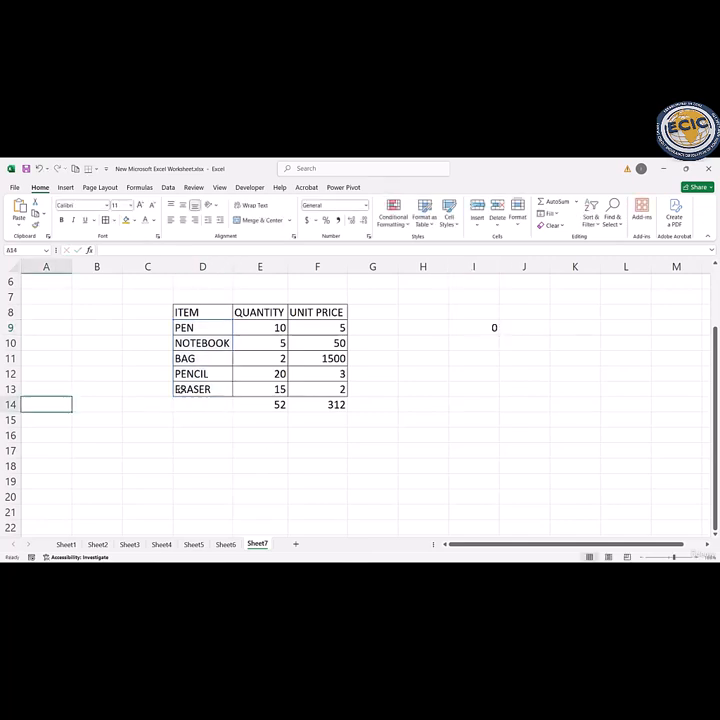
Step: Enter the formula =COUNT(D9:D13) in cell D14 below the item names
{"action": "double_click", "coordinate": [181, 407]}
{"action": "type", "text": "="}
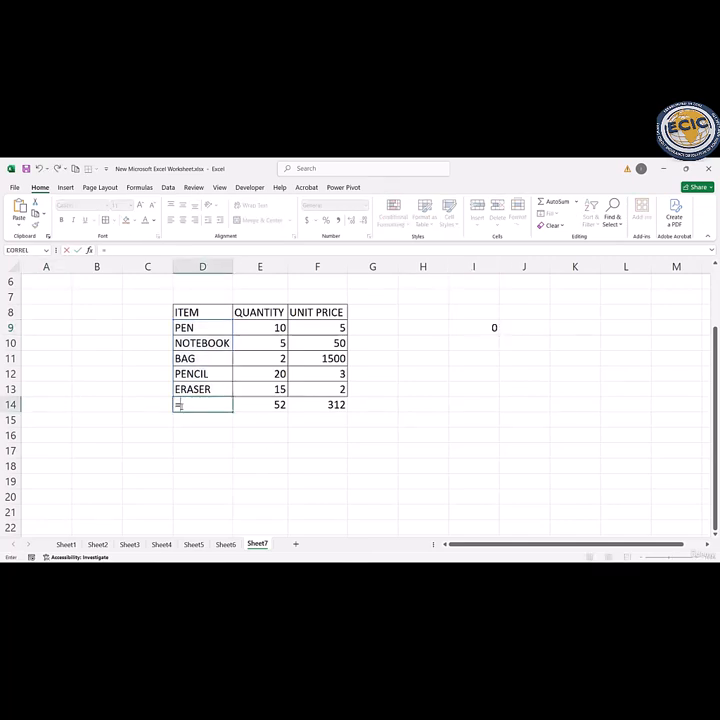
{"action": "type", "text": "CO"}
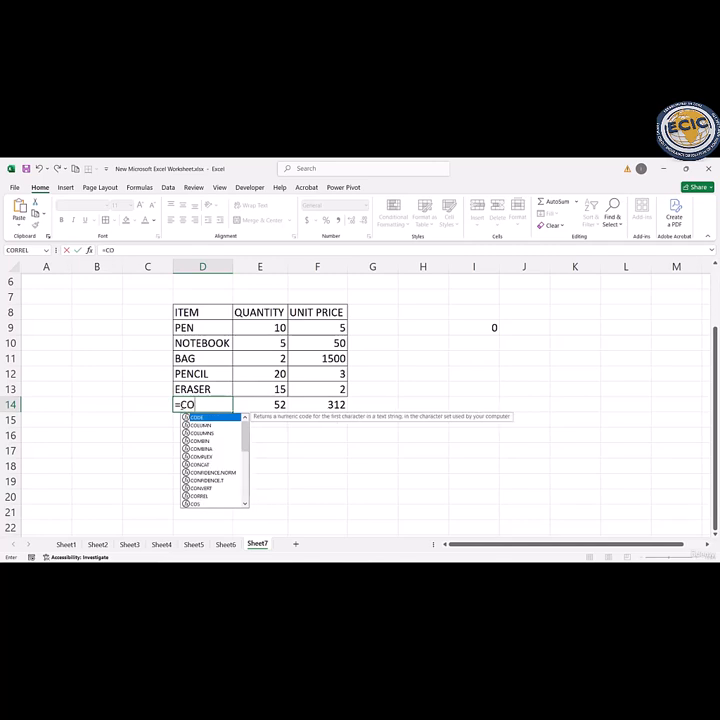
{"action": "type", "text": "UNT"}
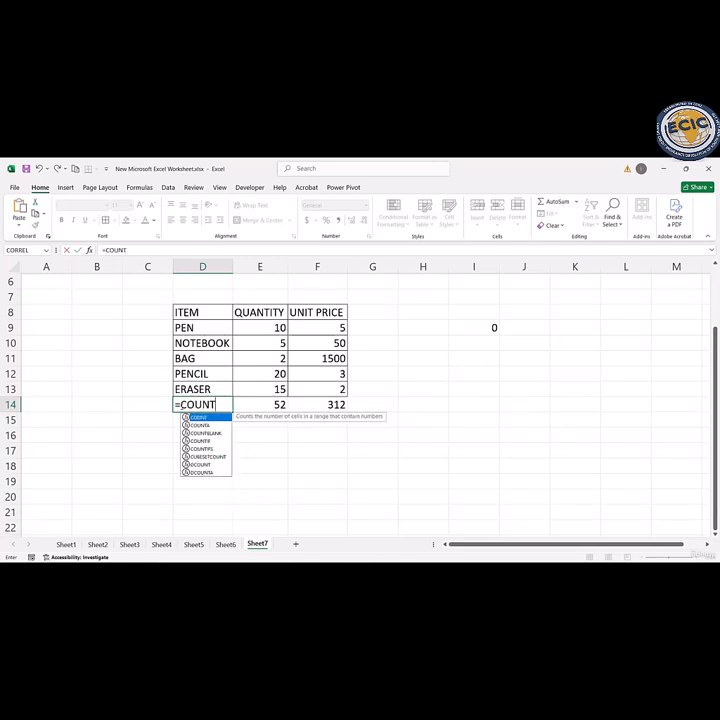
{"action": "double_click", "coordinate": [206, 419]}
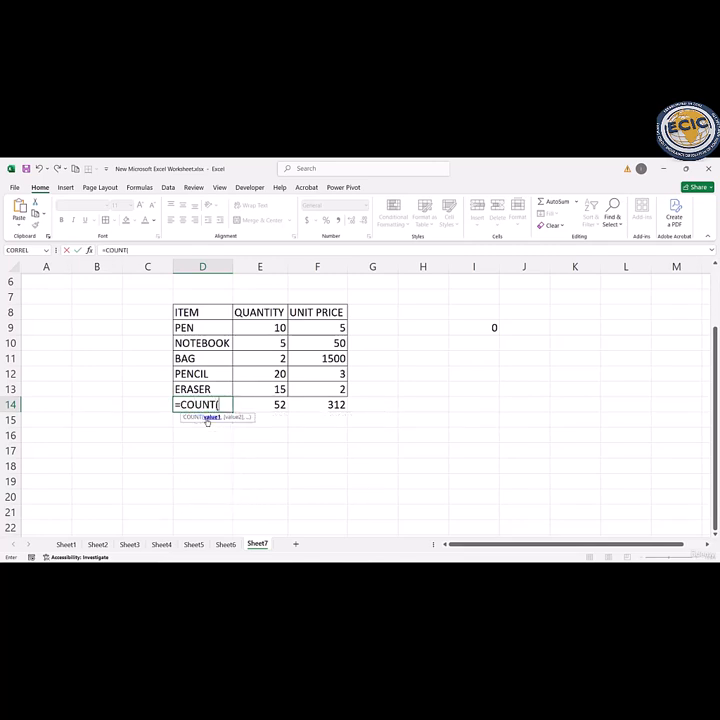
{"action": "left_click_drag", "start_coordinate": [201, 326], "coordinate": [203, 388]}
{"action": "type", "text": ")"}
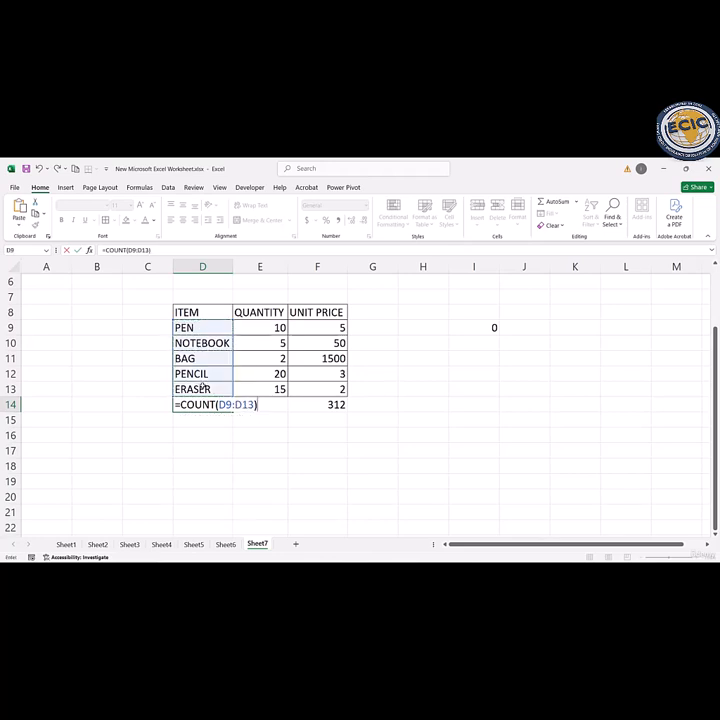
{"action": "key", "text": "Return"}
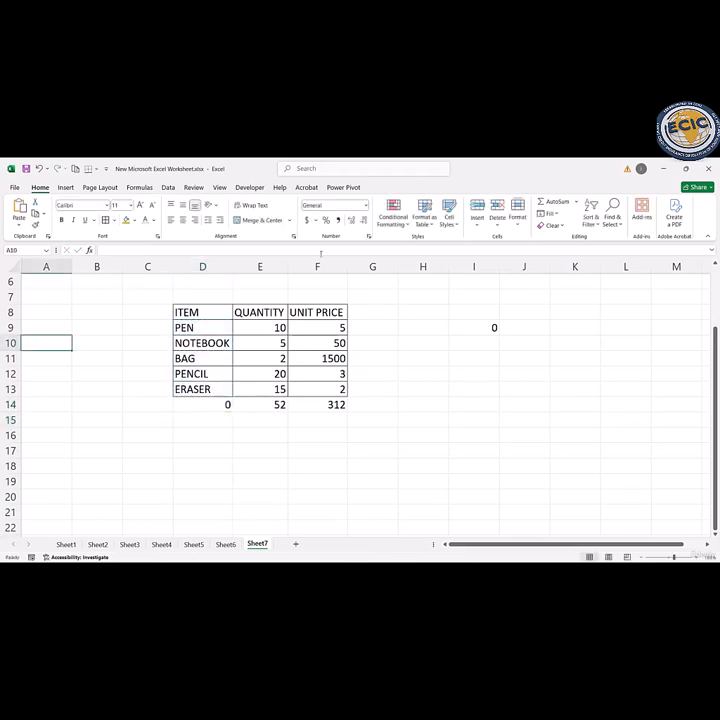
Step: Change the range of the COUNT formula in cell I9 to the quantities E9:E13
{"action": "double_click", "coordinate": [484, 330]}
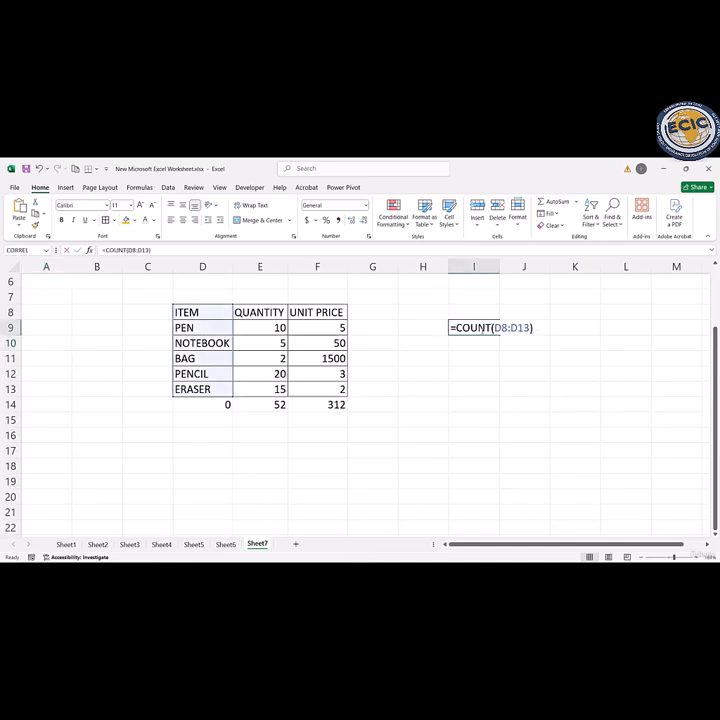
{"action": "left_click_drag", "start_coordinate": [531, 328], "coordinate": [491, 328]}
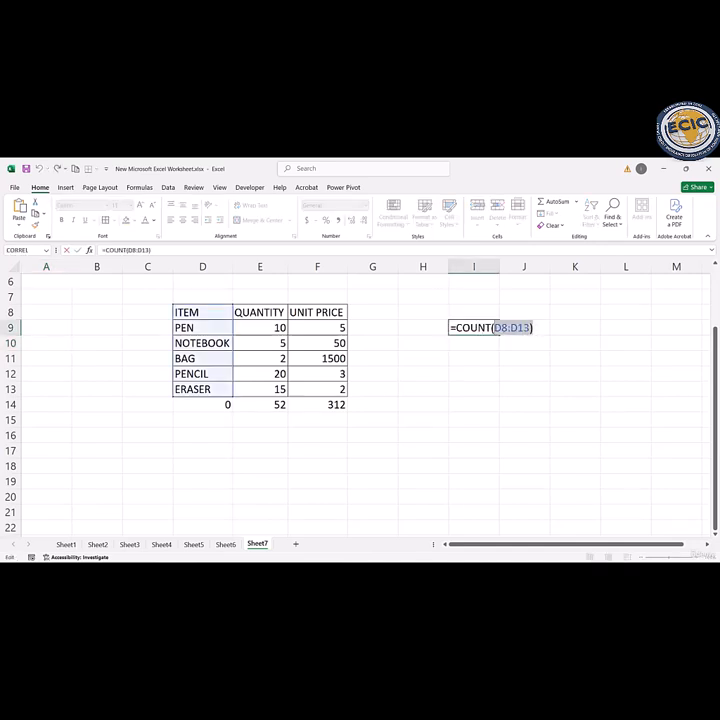
{"action": "key", "text": "BackSpace"}
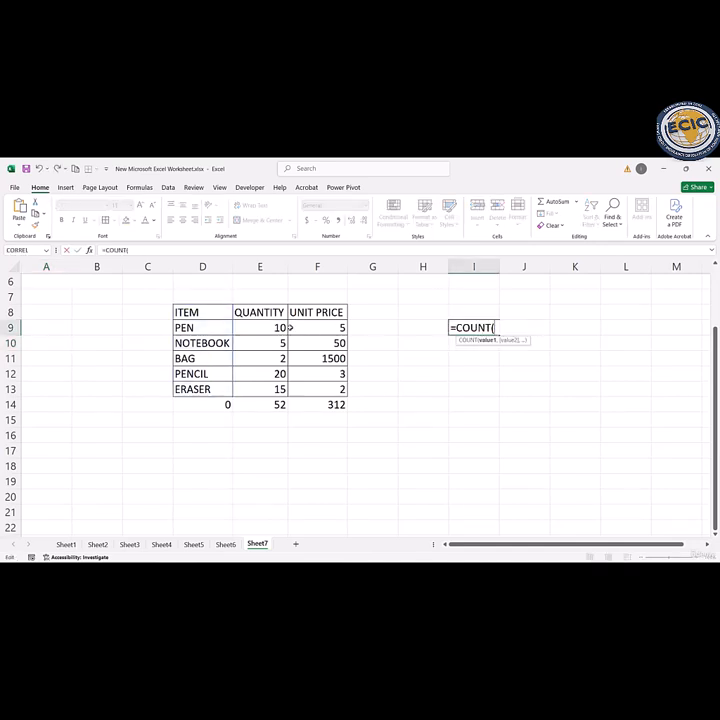
{"action": "left_click_drag", "start_coordinate": [276, 328], "coordinate": [281, 389]}
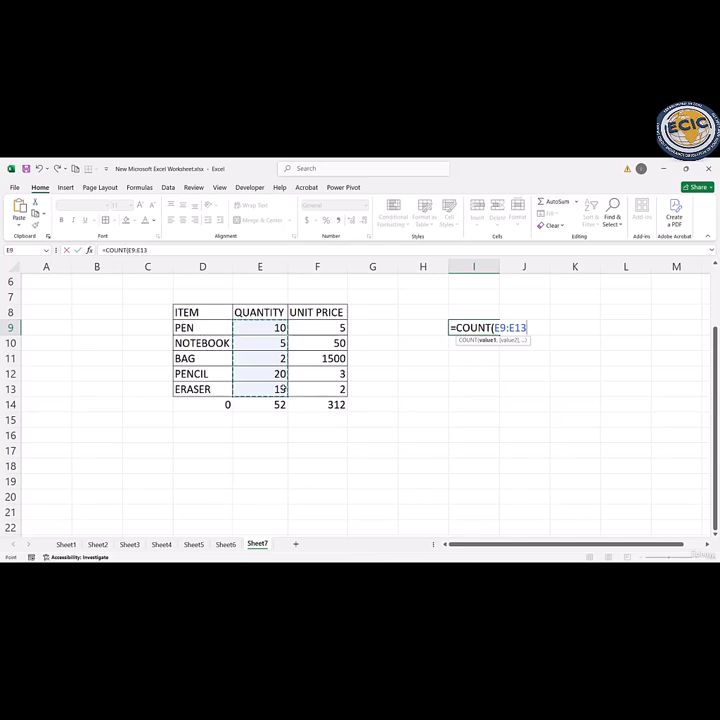
{"action": "type", "text": ")"}
{"action": "key", "text": "Return"}
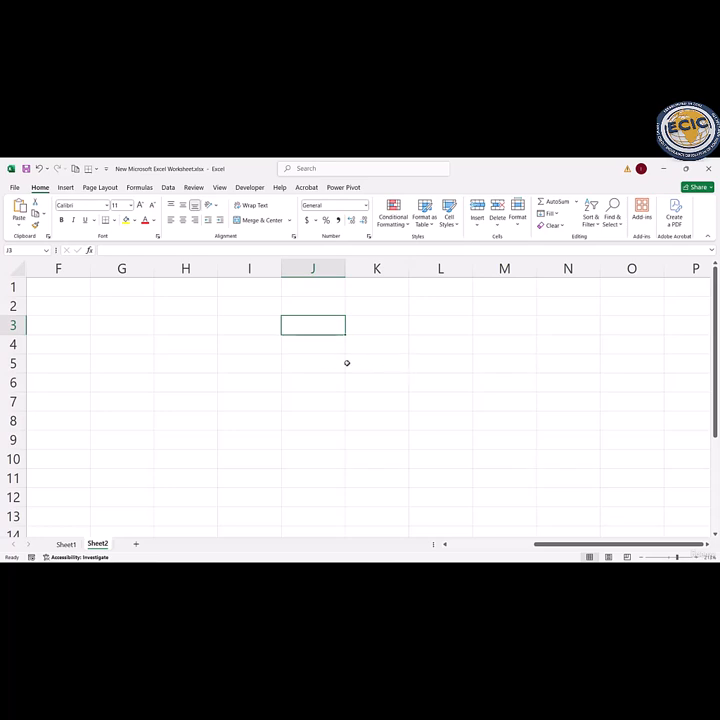
Step: Enter the column headers PRODUCT, PRICE, TAX RATE and FINAL PRICE in cells C2 to F2 of Sheet2
{"action": "key", "text": "Home"}
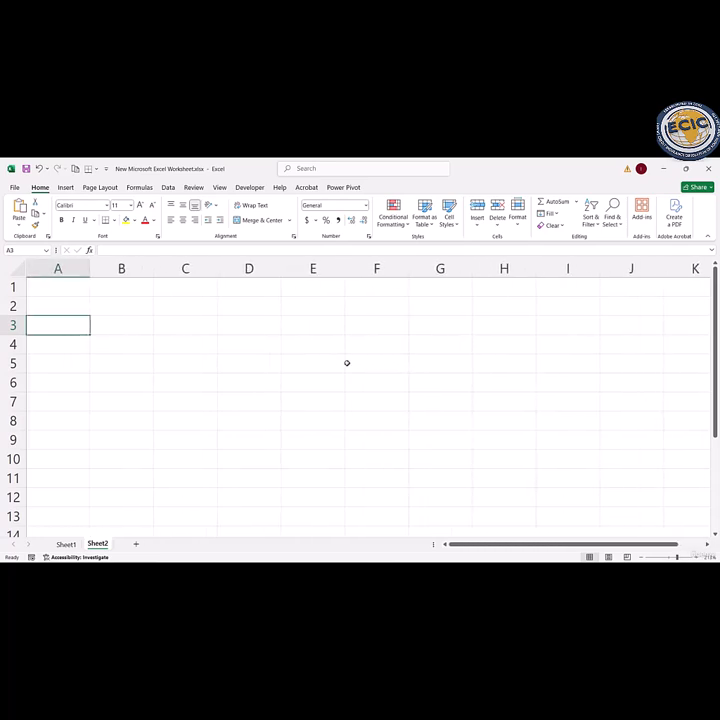
{"action": "left_click", "coordinate": [191, 310]}
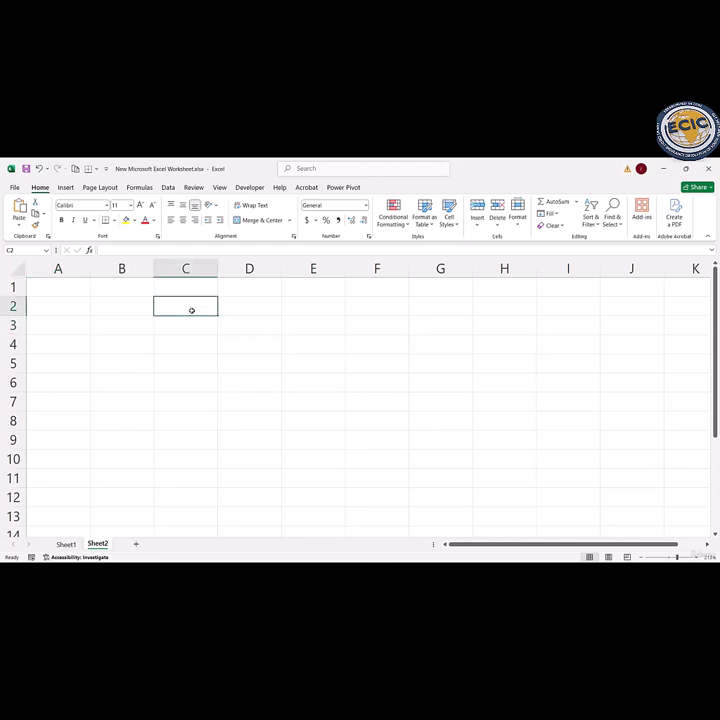
{"action": "type", "text": "PRODUCT"}
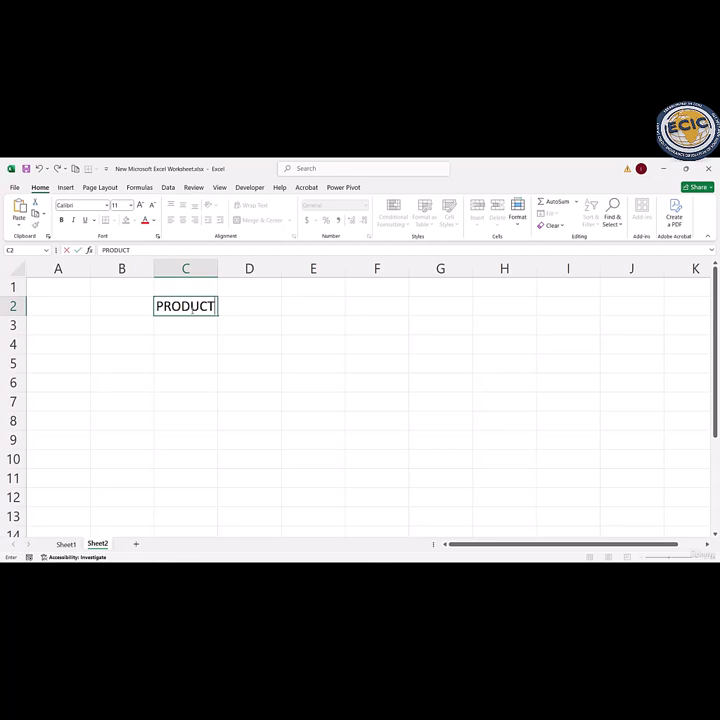
{"action": "key", "text": "Tab"}
{"action": "type", "text": "PRICE"}
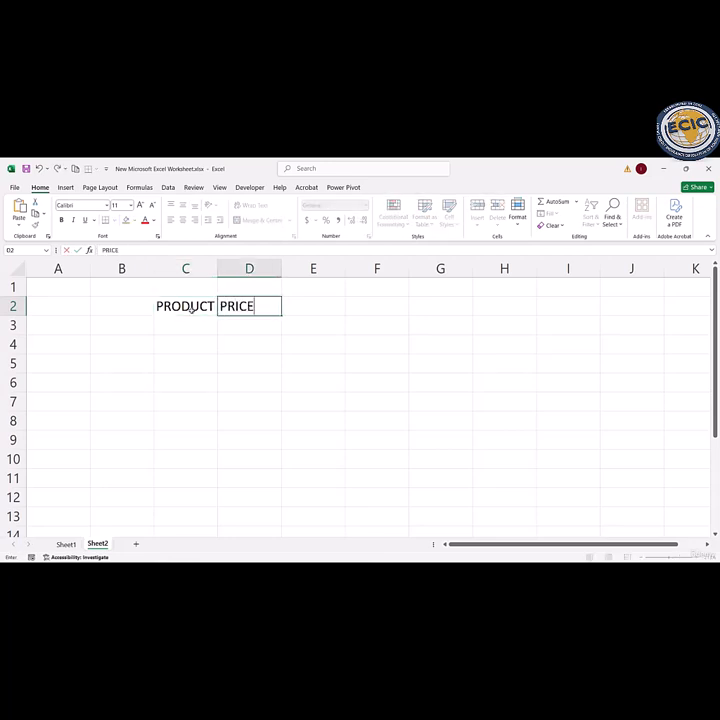
{"action": "key", "text": "Tab"}
{"action": "type", "text": "TA"}
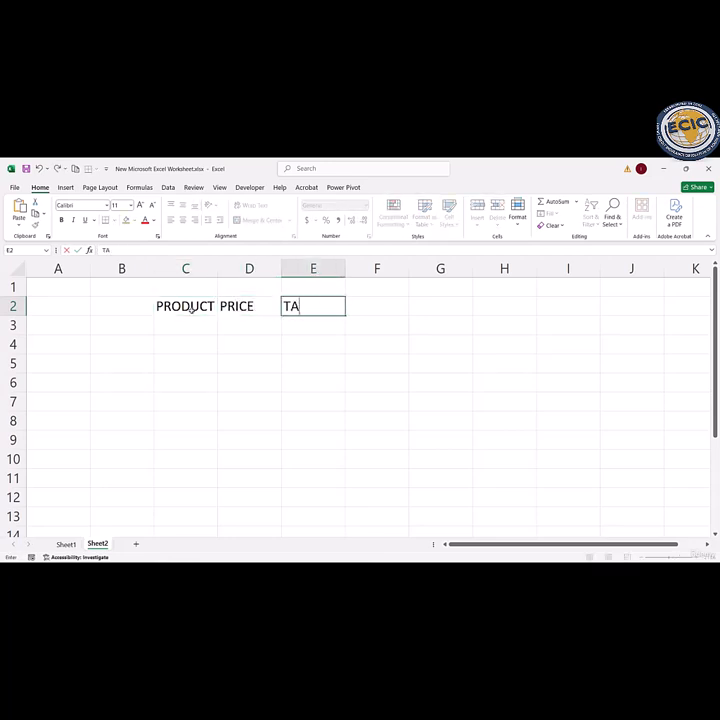
{"action": "type", "text": "X RA"}
{"action": "type", "text": "TE"}
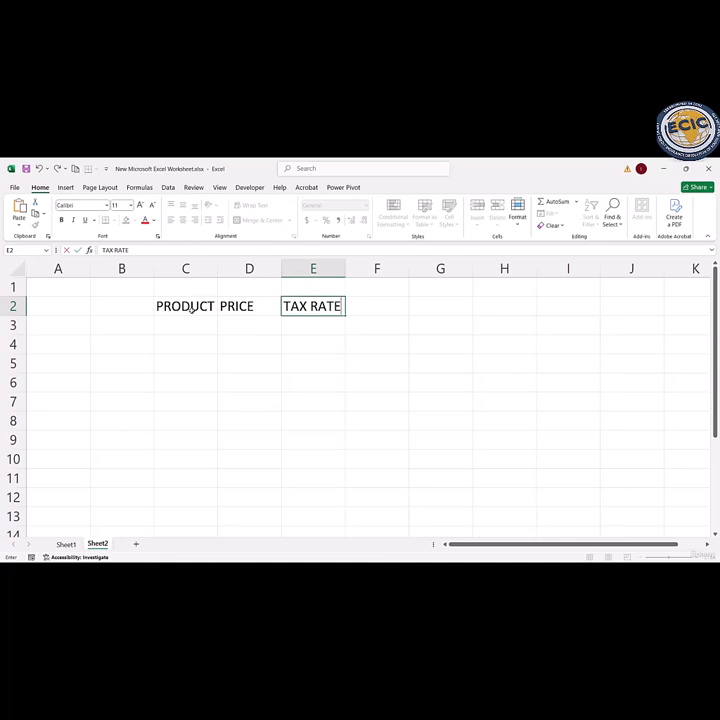
{"action": "key", "text": "Tab"}
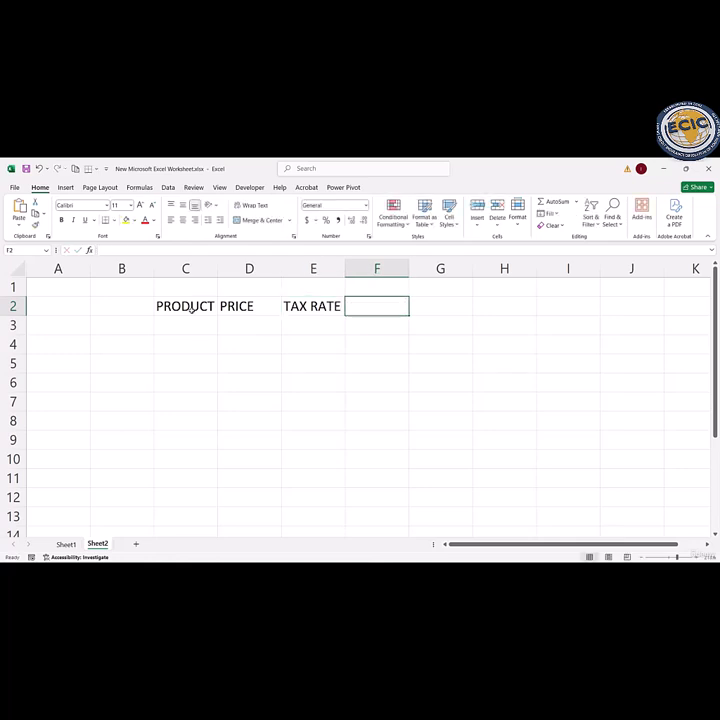
{"action": "type", "text": "FINAL"}
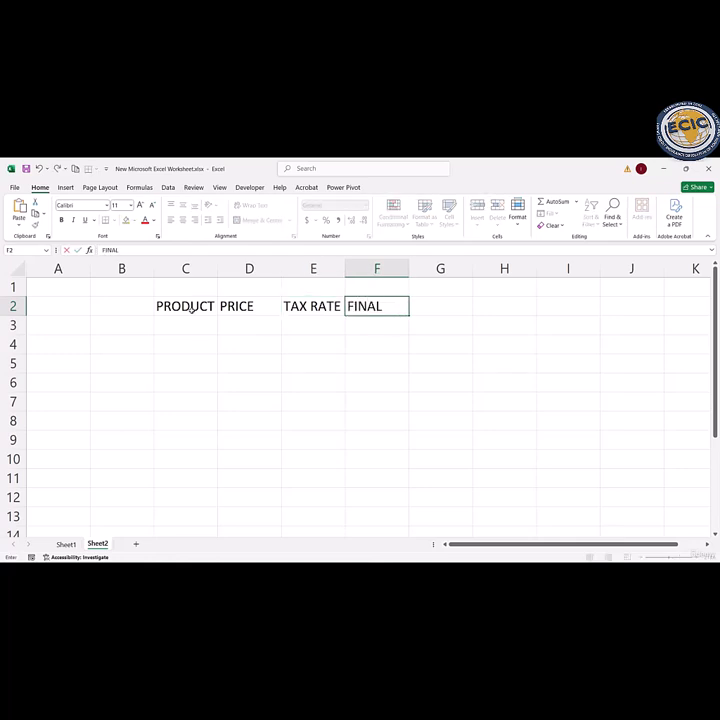
{"action": "type", "text": " PRICE"}
{"action": "key", "text": "Return"}
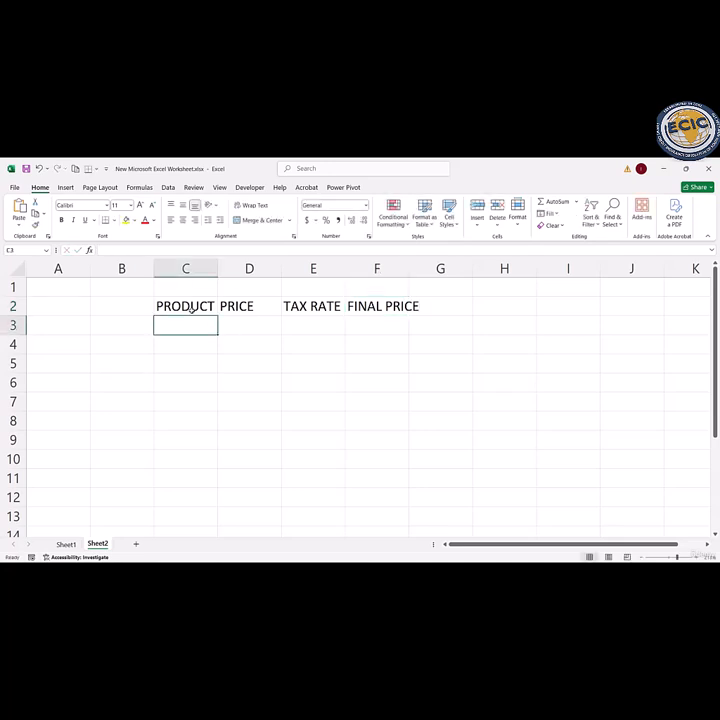
Step: Enter the product names PEN, NOTEBOOK and BAG in cells C3 to C5
{"action": "type", "text": "PEN"}
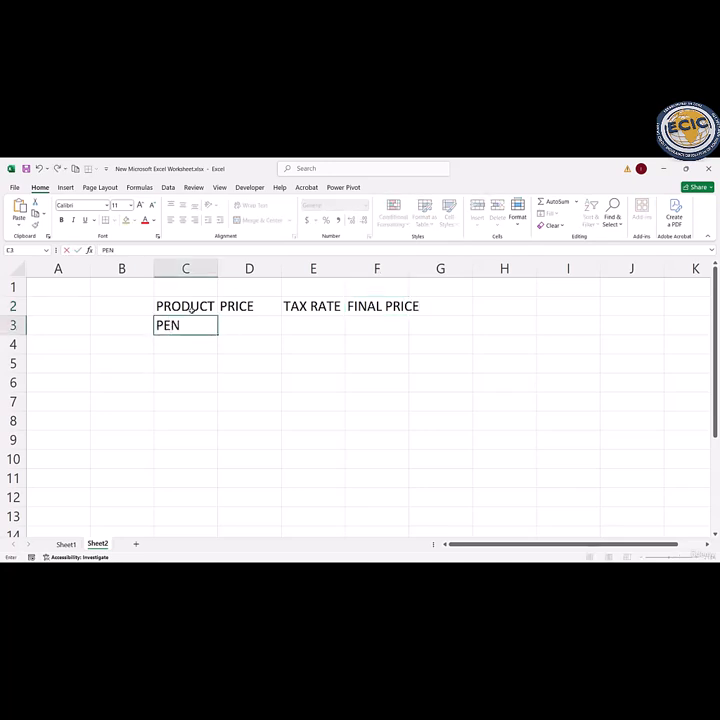
{"action": "key", "text": "Return"}
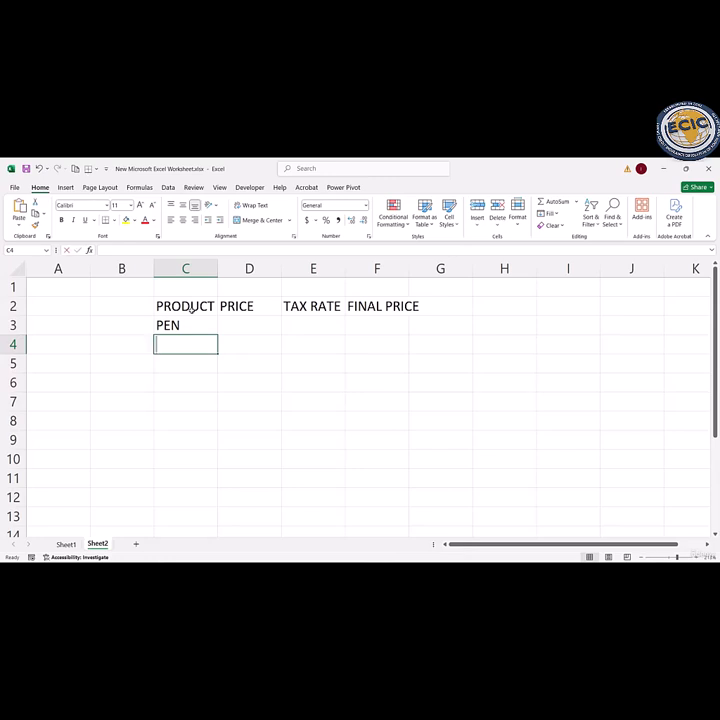
{"action": "type", "text": "NOTEBOOK"}
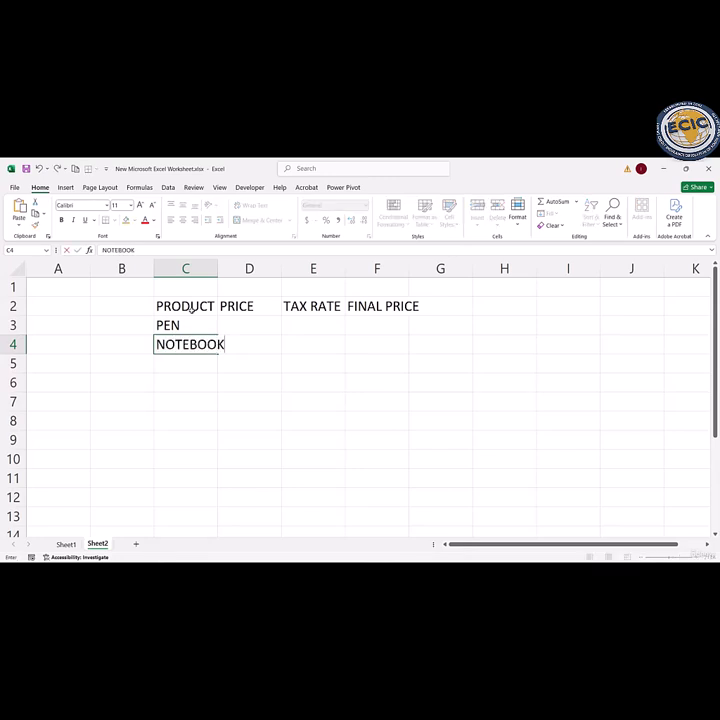
{"action": "key", "text": "Return"}
{"action": "type", "text": "BAG"}
{"action": "key", "text": "Return"}
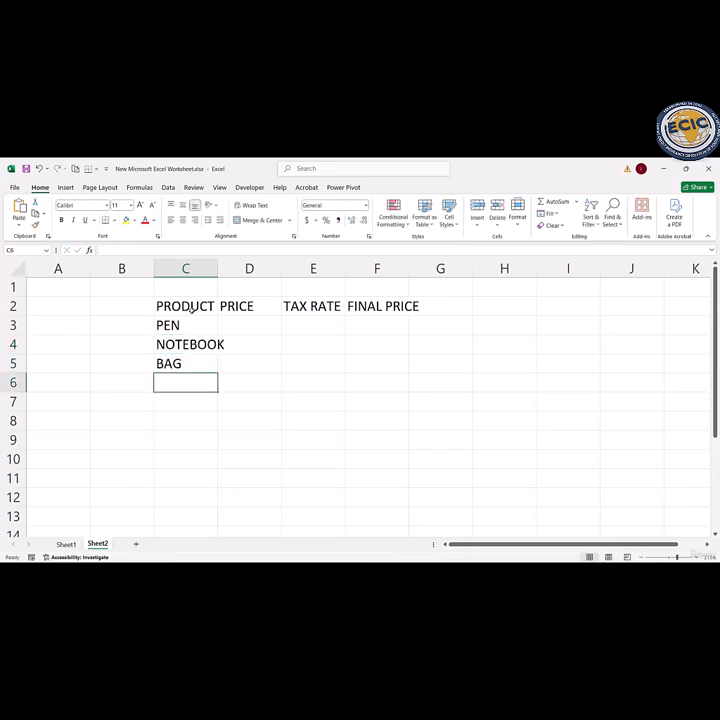
Step: Enter the prices 10, 50 and 100 in cells D3 to D5
{"action": "left_click", "coordinate": [257, 321]}
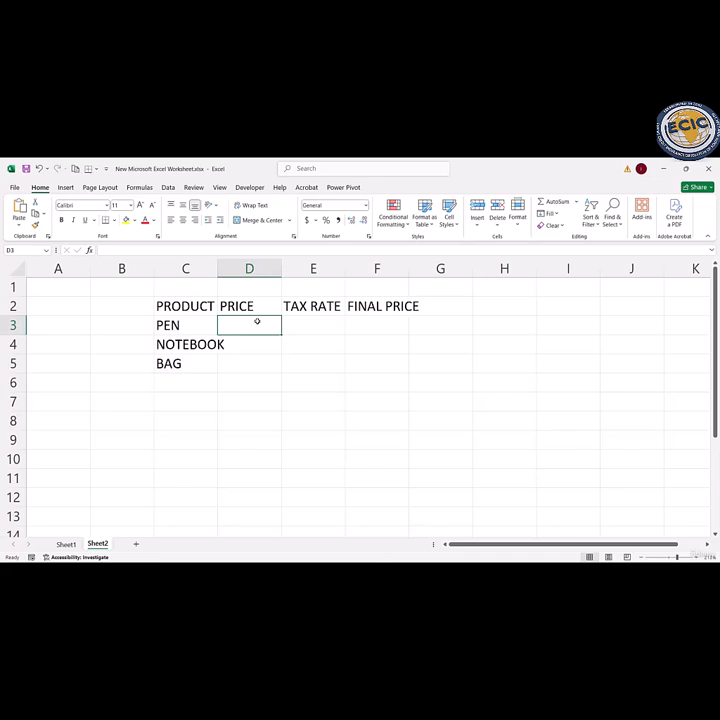
{"action": "type", "text": "10"}
{"action": "key", "text": "Return"}
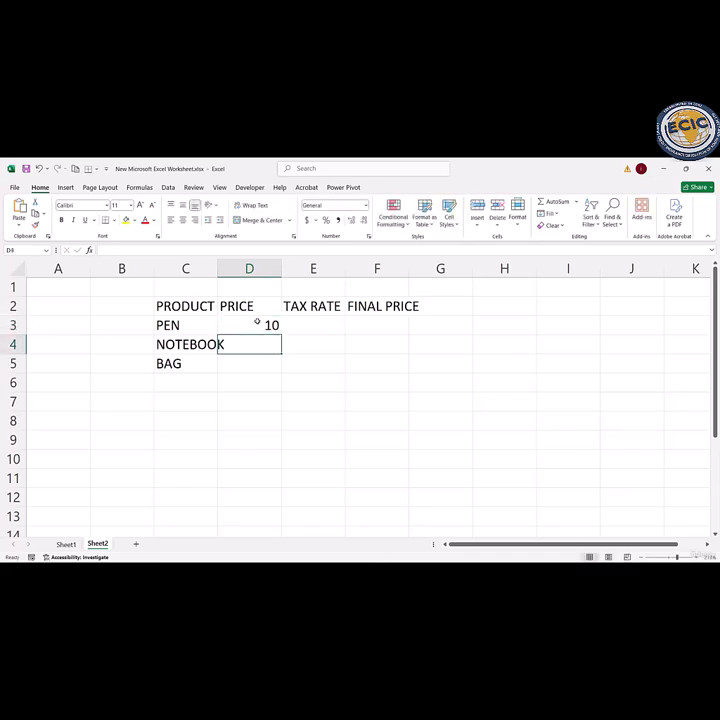
{"action": "type", "text": "50"}
{"action": "key", "text": "Return"}
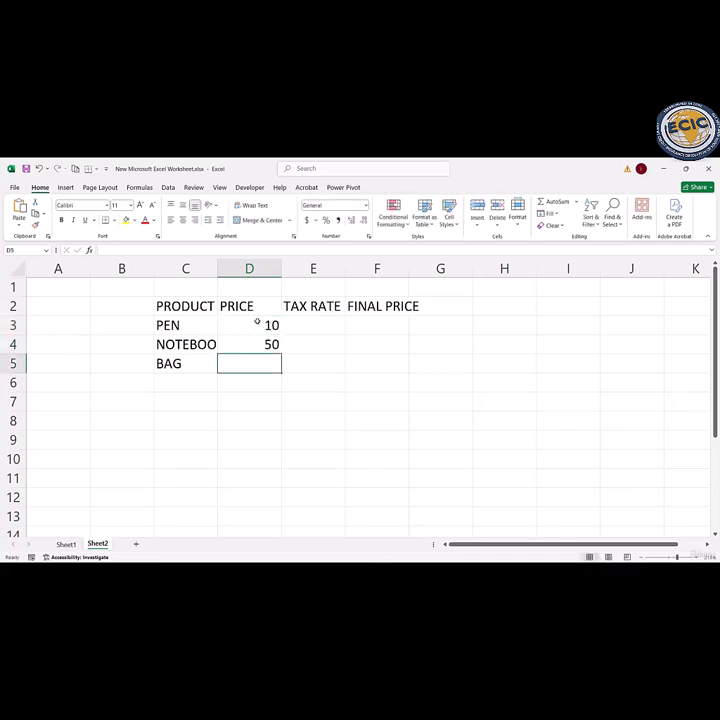
{"action": "type", "text": "100"}
{"action": "key", "text": "Return"}
Step: Enter a tax rate of 10% for each of the three products in cells E3 to E5
{"action": "left_click", "coordinate": [336, 326]}
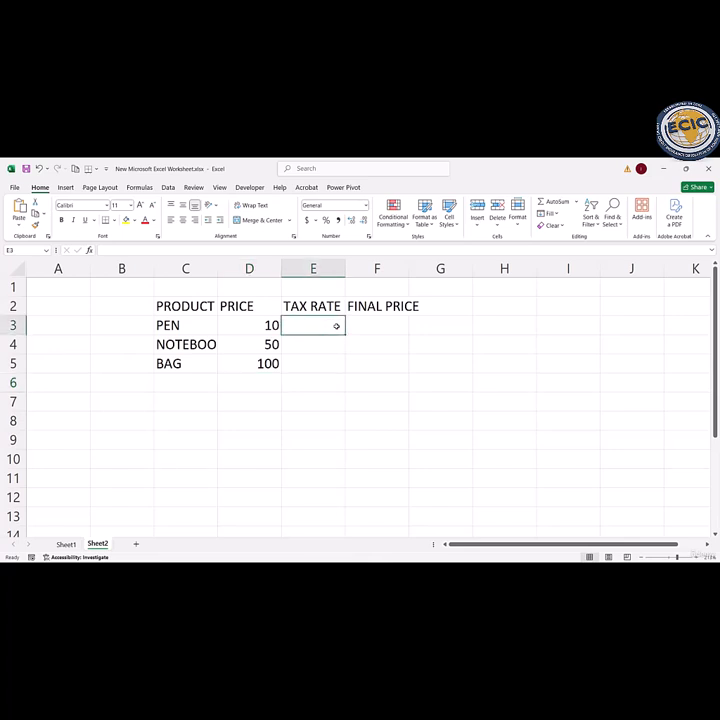
{"action": "type", "text": "10%"}
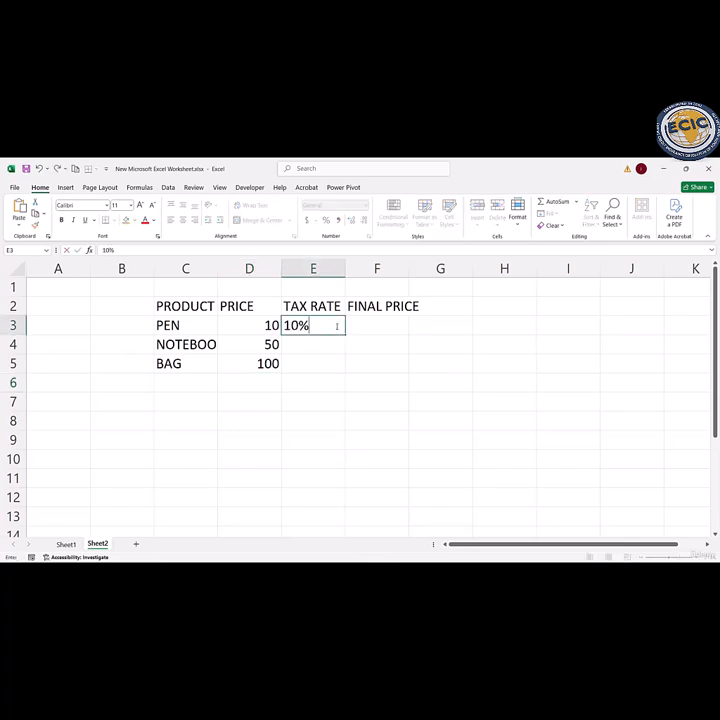
{"action": "key", "text": "Return"}
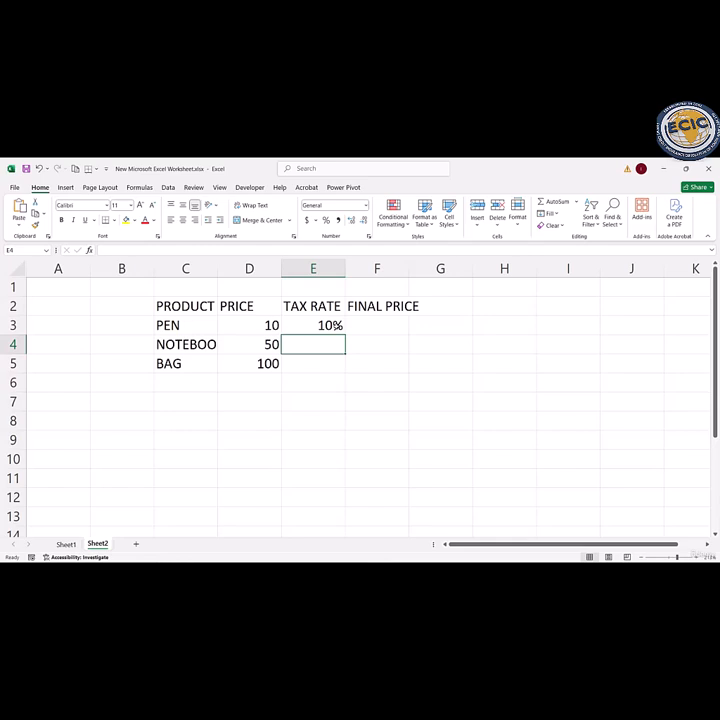
{"action": "type", "text": "10%"}
{"action": "key", "text": "Return"}
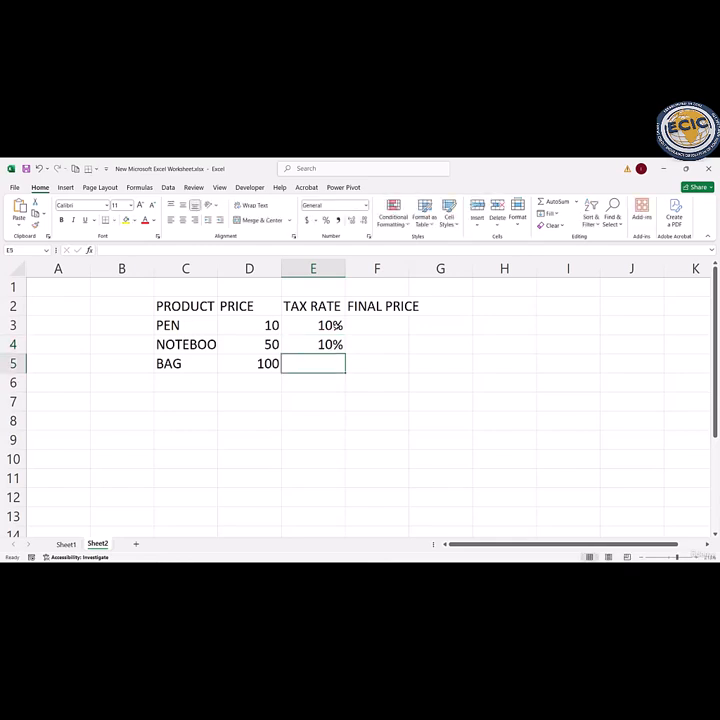
{"action": "type", "text": "10"}
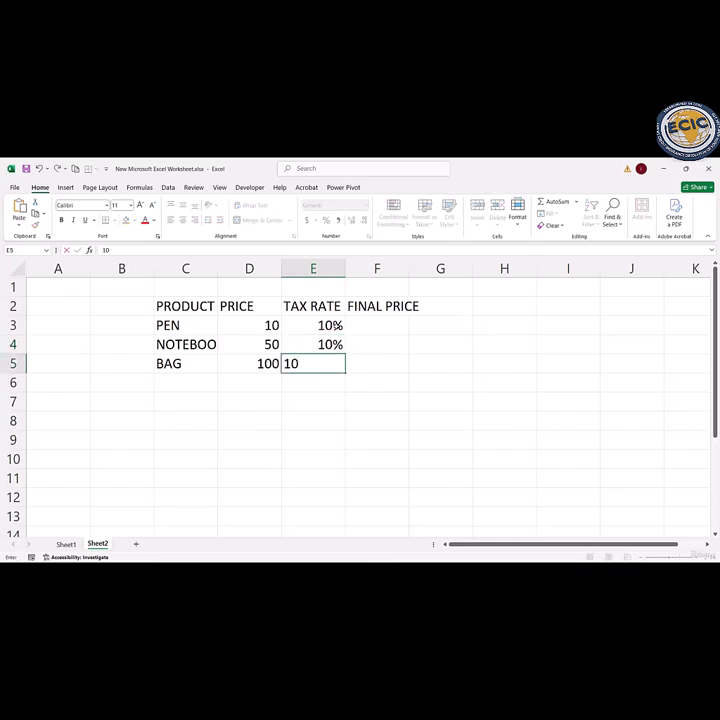
{"action": "type", "text": "^%"}
{"action": "key", "text": "Return"}
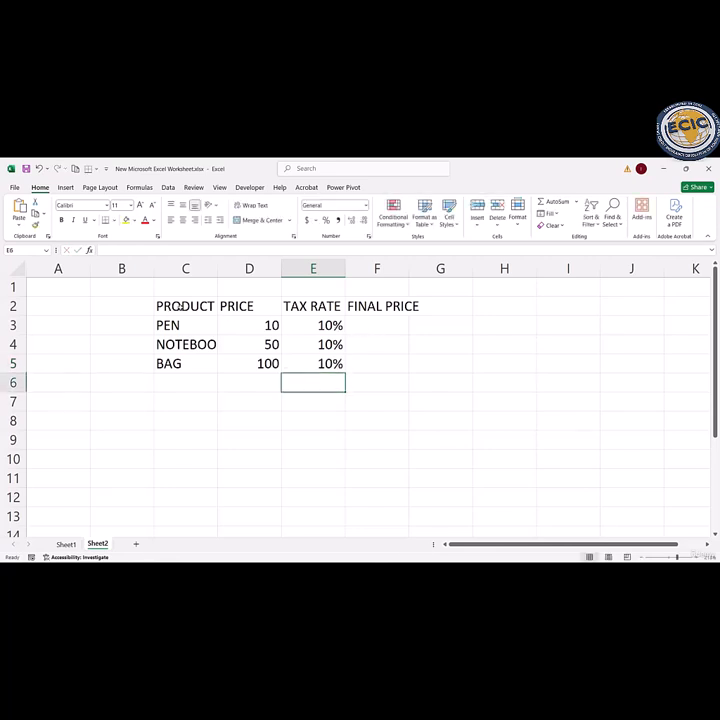
Step: Apply all borders to the table C2:F5 and widen column F to fit the FINAL PRICE header
{"action": "left_click_drag", "start_coordinate": [178, 308], "coordinate": [378, 368]}
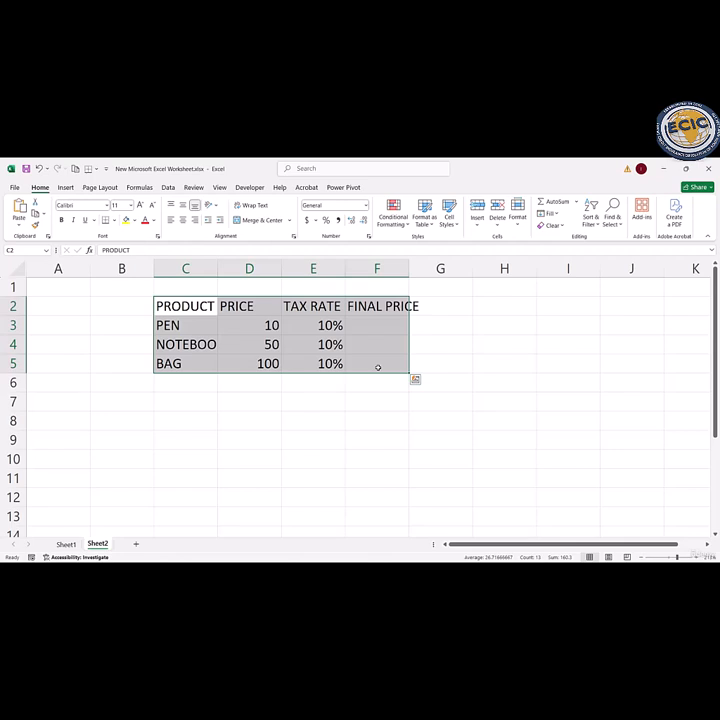
{"action": "left_click", "coordinate": [115, 220]}
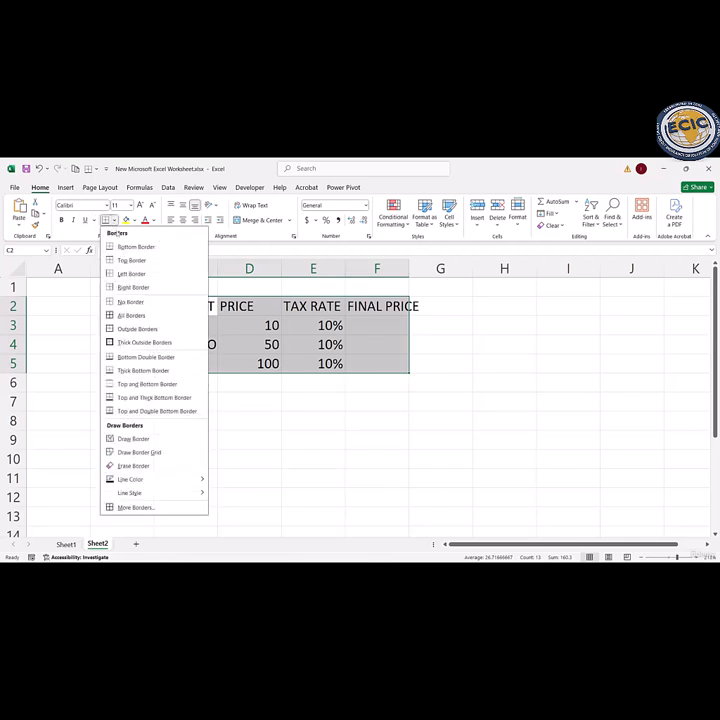
{"action": "left_click", "coordinate": [131, 315]}
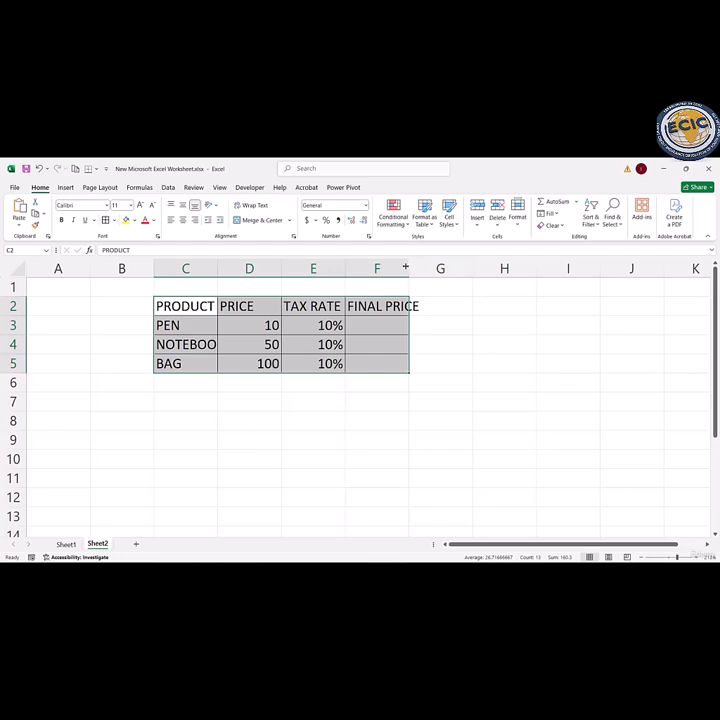
{"action": "double_click", "coordinate": [408, 264]}
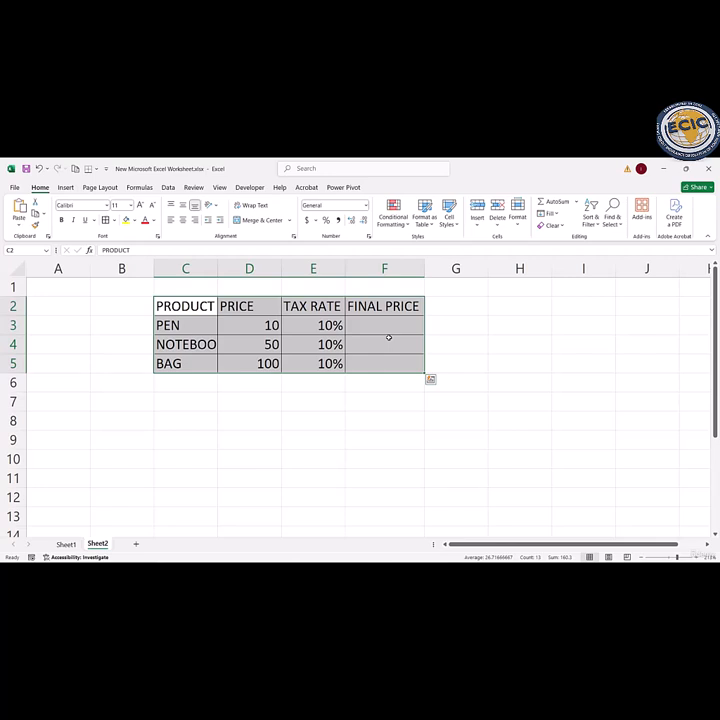
Step: Enter the final price formula =D3+(D3*E3) for the pen in cell F3
{"action": "left_click", "coordinate": [378, 322]}
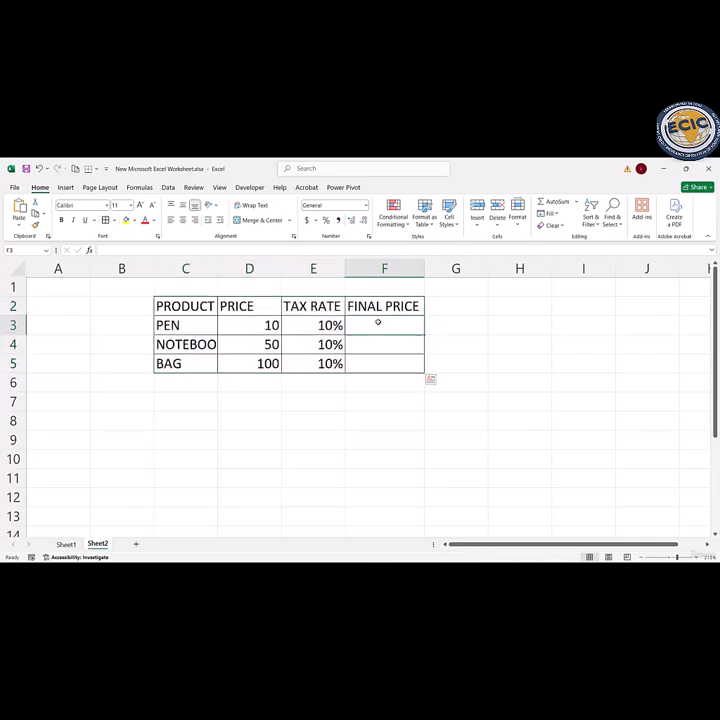
{"action": "type", "text": "="}
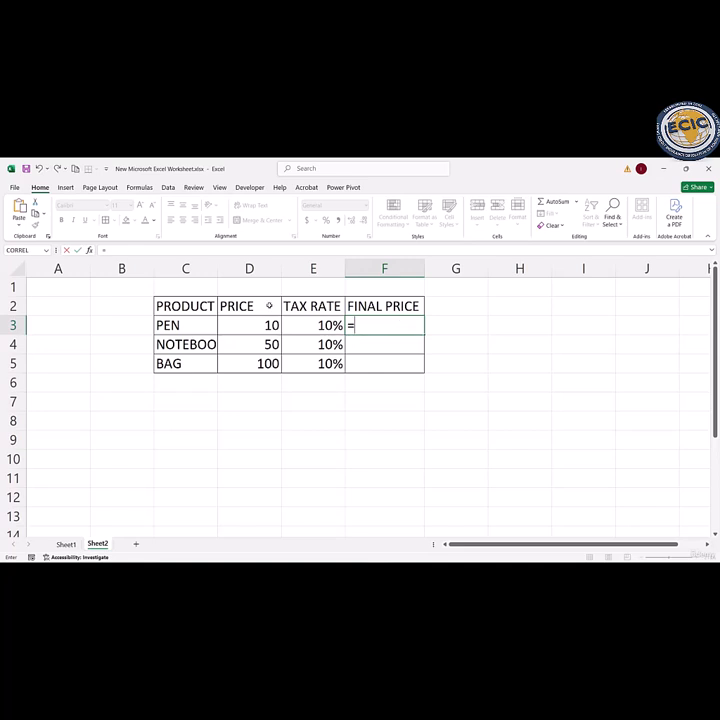
{"action": "left_click", "coordinate": [257, 322]}
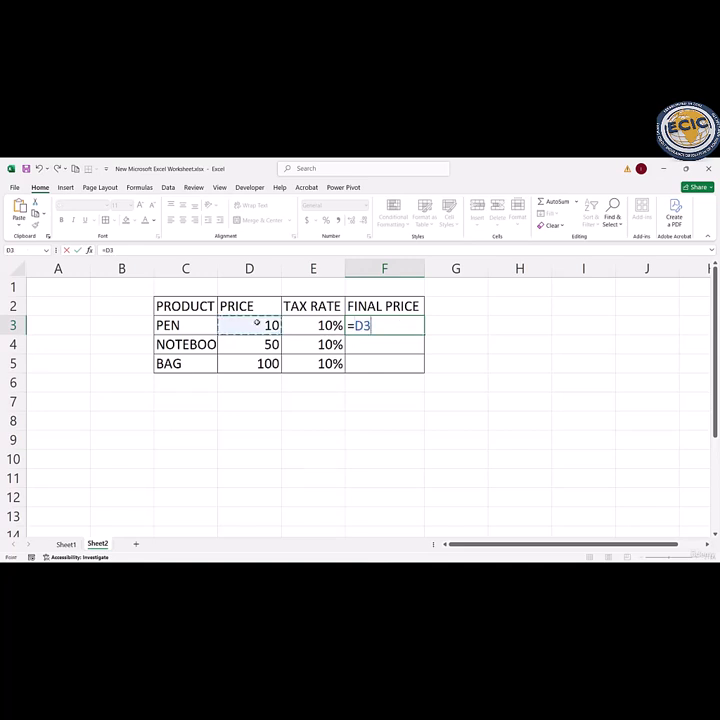
{"action": "type", "text": "+"}
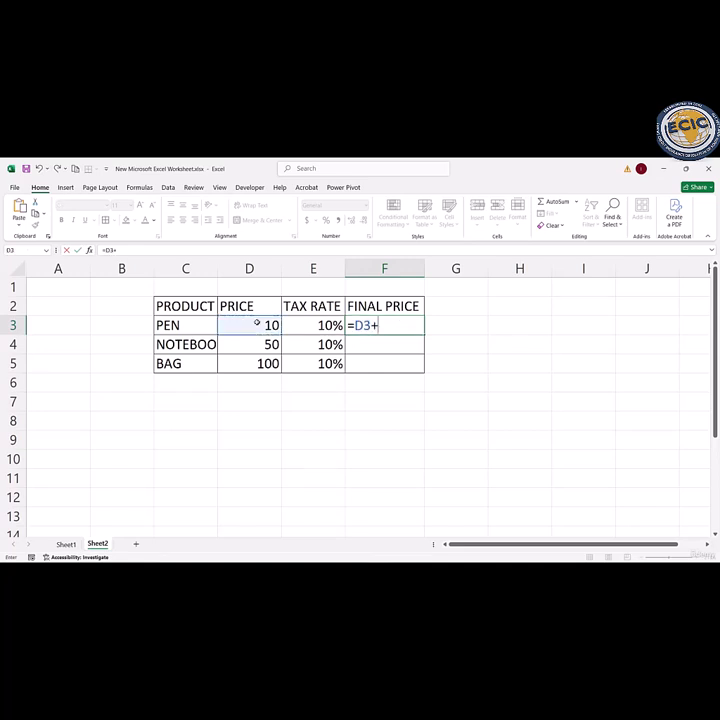
{"action": "type", "text": "("}
{"action": "left_click", "coordinate": [243, 330]}
{"action": "type", "text": "*"}
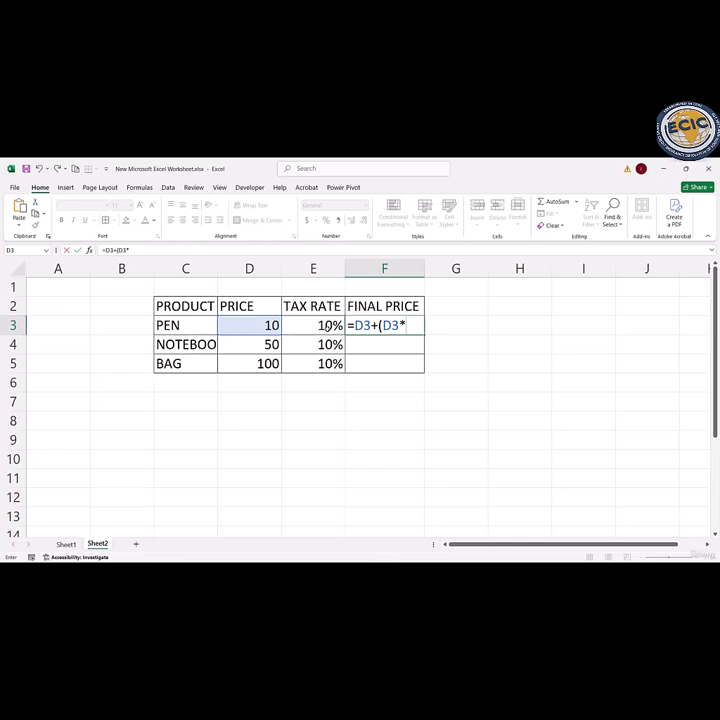
{"action": "left_click", "coordinate": [327, 328]}
{"action": "type", "text": ")"}
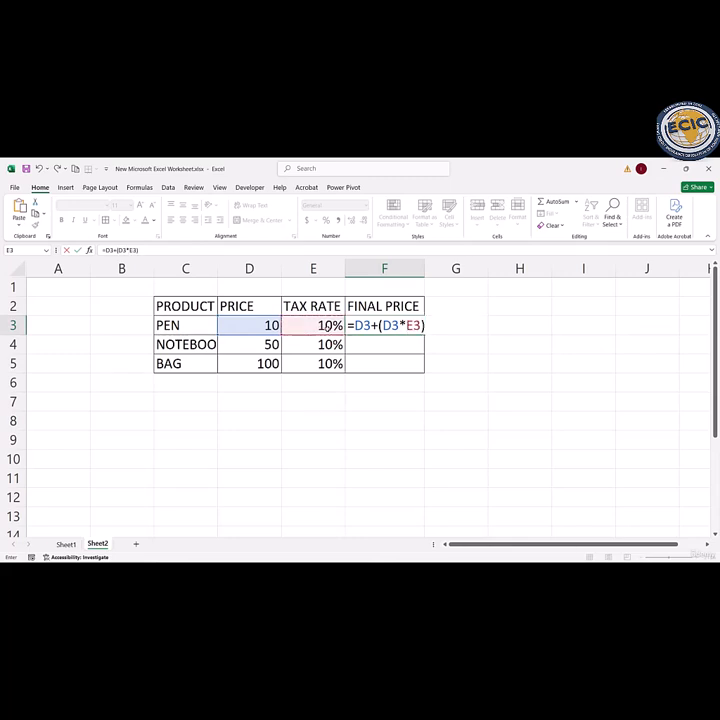
{"action": "key", "text": "Return"}
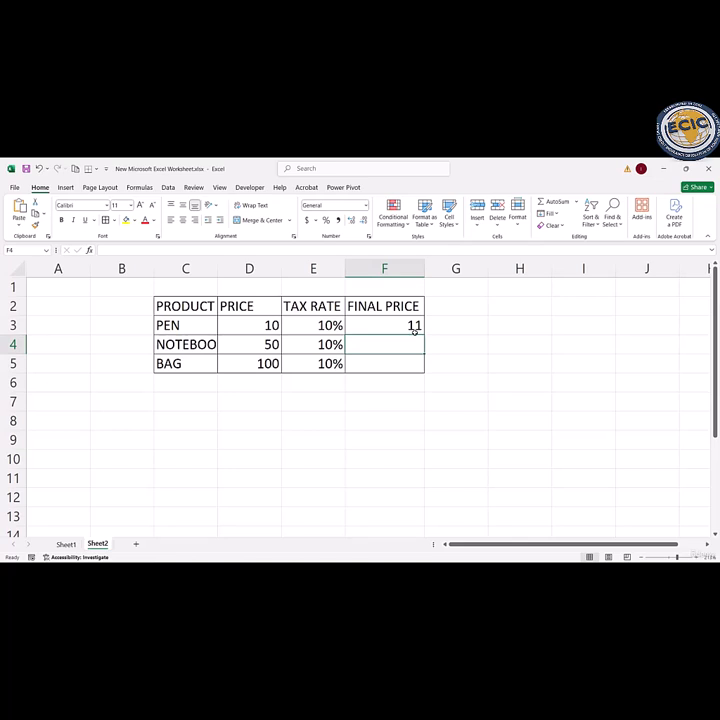
Step: Check the cell references of the formula in F3 and fill it down to F4
{"action": "double_click", "coordinate": [399, 325]}
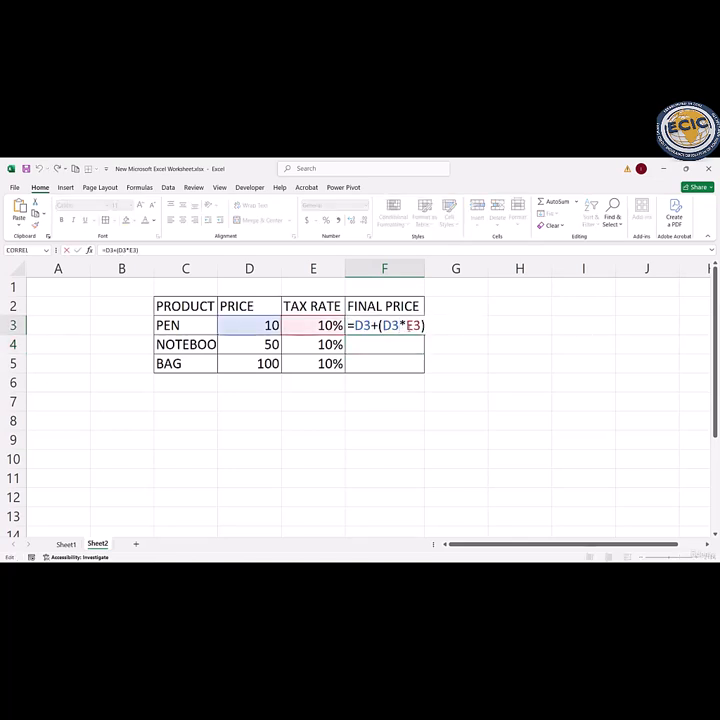
{"action": "key", "text": "Return"}
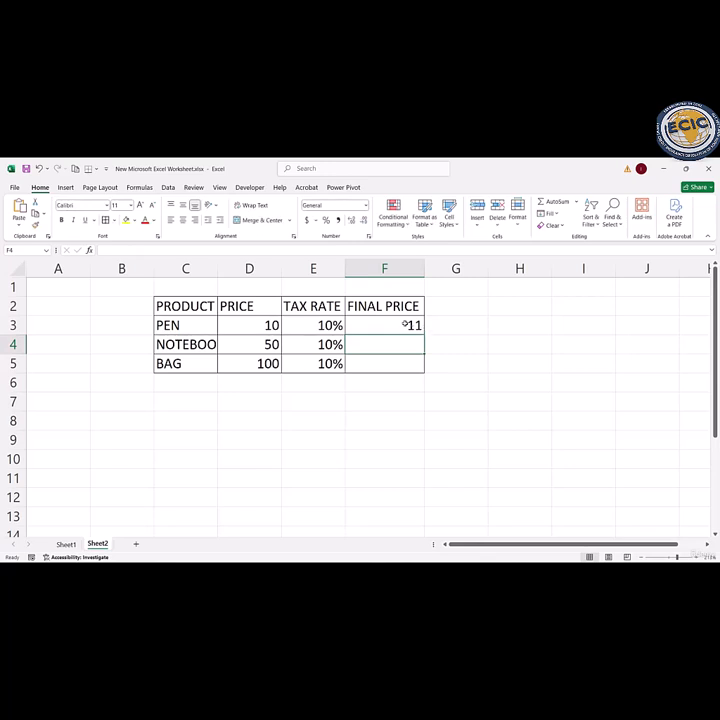
{"action": "left_click", "coordinate": [404, 325]}
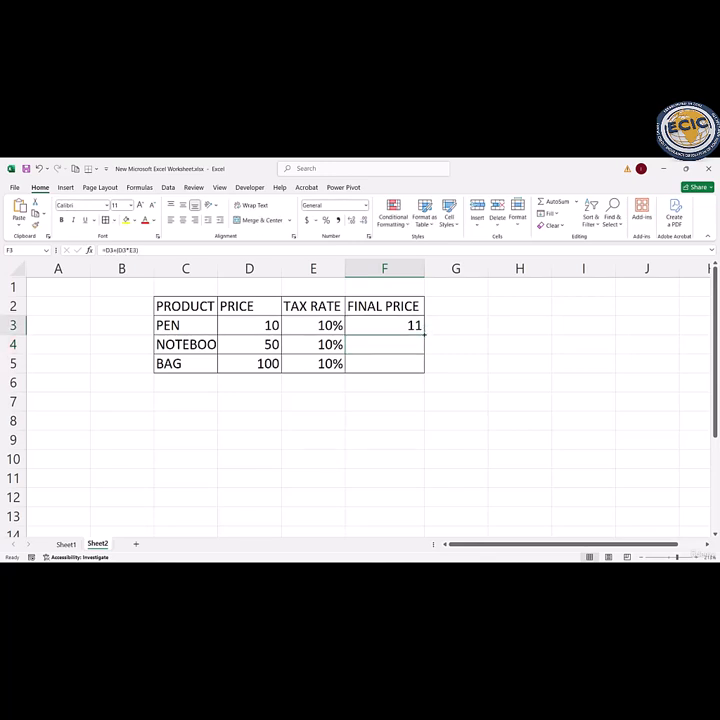
{"action": "left_click_drag", "start_coordinate": [424, 335], "coordinate": [427, 357]}
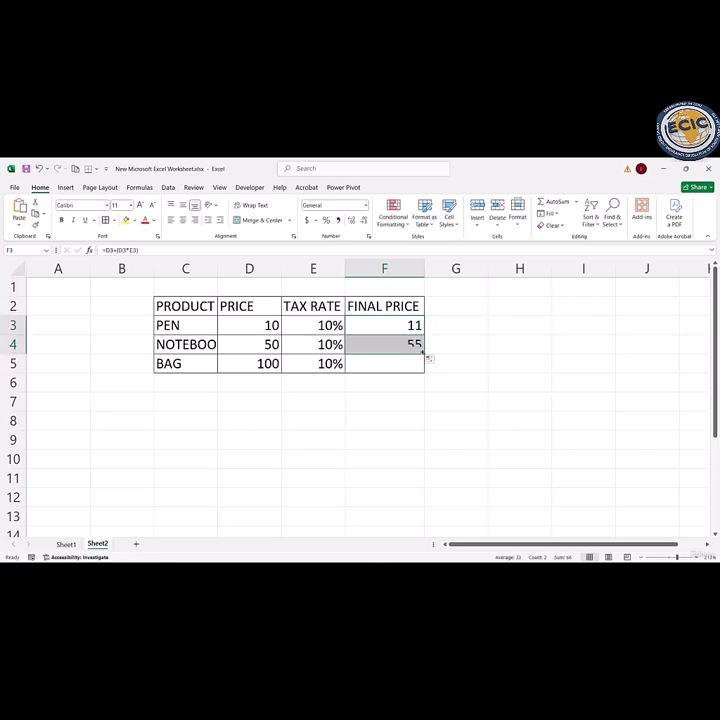
Step: Compare the cell references in the final price formulas of F3 and F4
{"action": "double_click", "coordinate": [383, 325]}
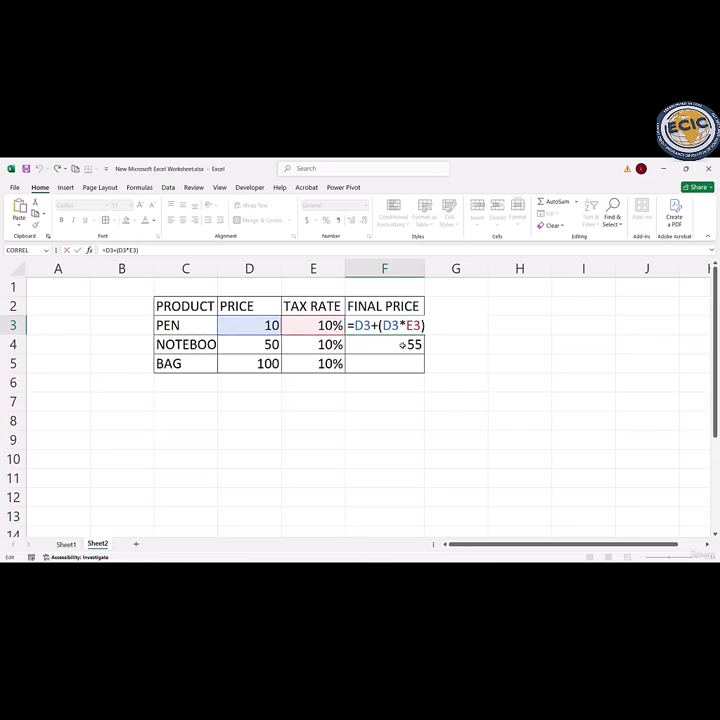
{"action": "key", "text": "Return"}
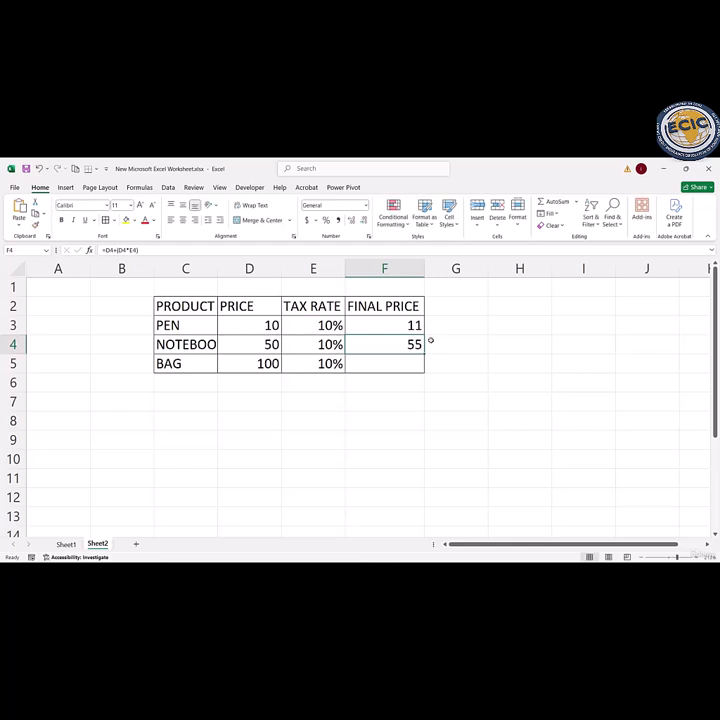
{"action": "double_click", "coordinate": [375, 346]}
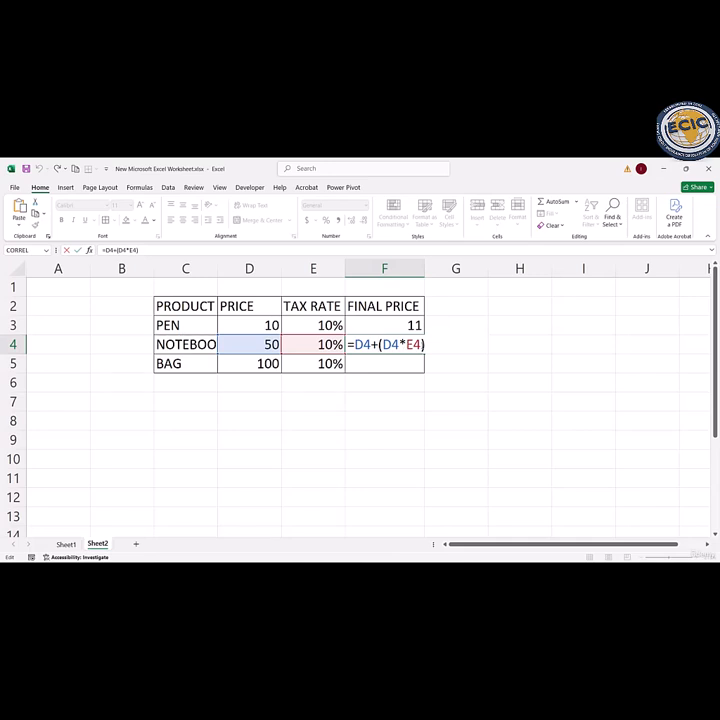
{"action": "key", "text": "Return"}
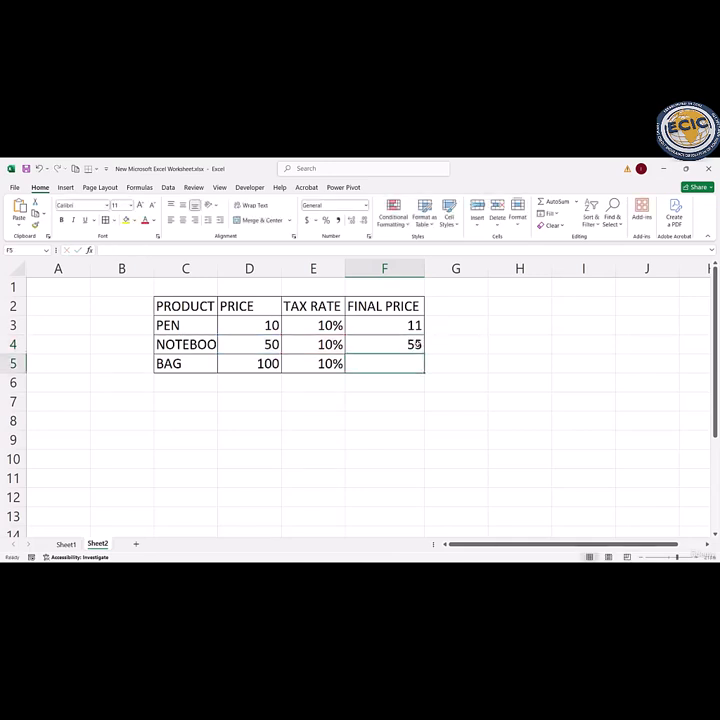
Step: Fill the final price formula from F4 down to F5 and open the formula in F4 for review
{"action": "left_click", "coordinate": [409, 344]}
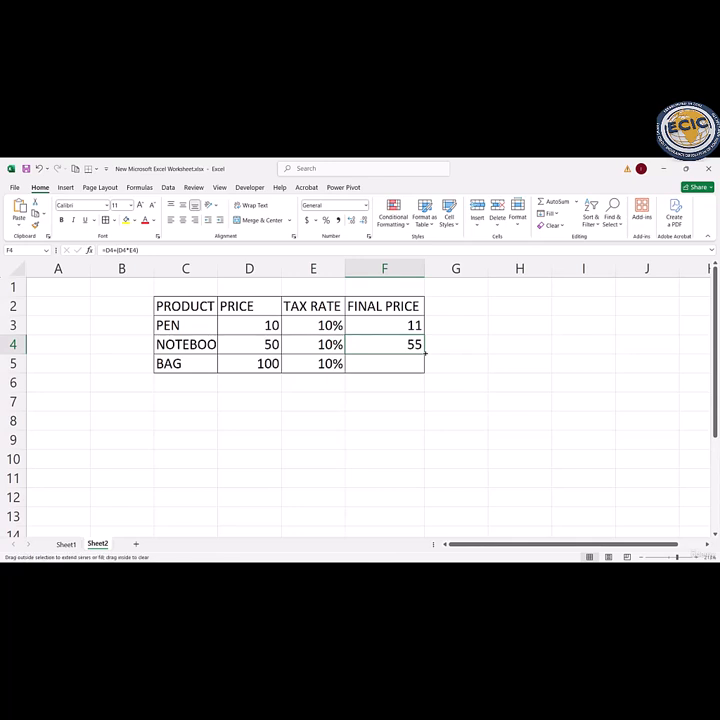
{"action": "left_click_drag", "start_coordinate": [425, 352], "coordinate": [427, 374]}
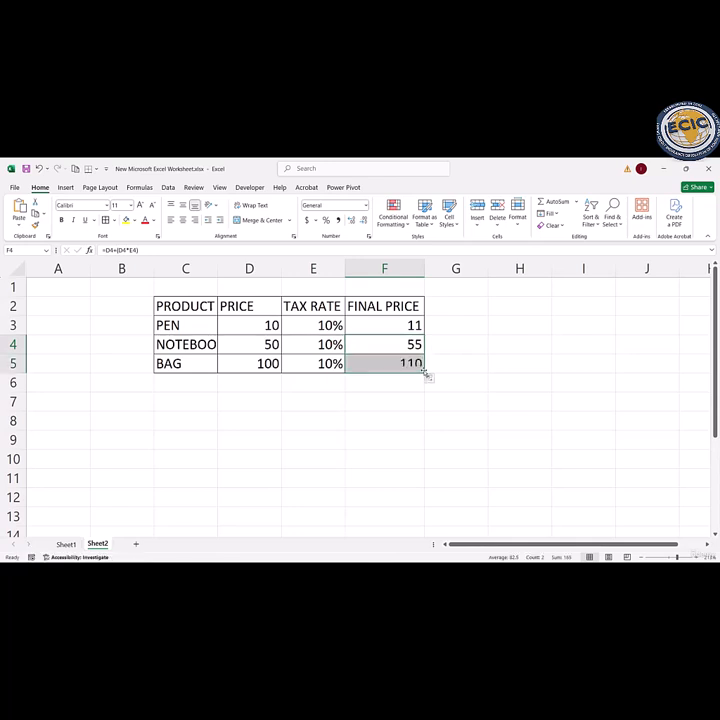
{"action": "double_click", "coordinate": [384, 344]}
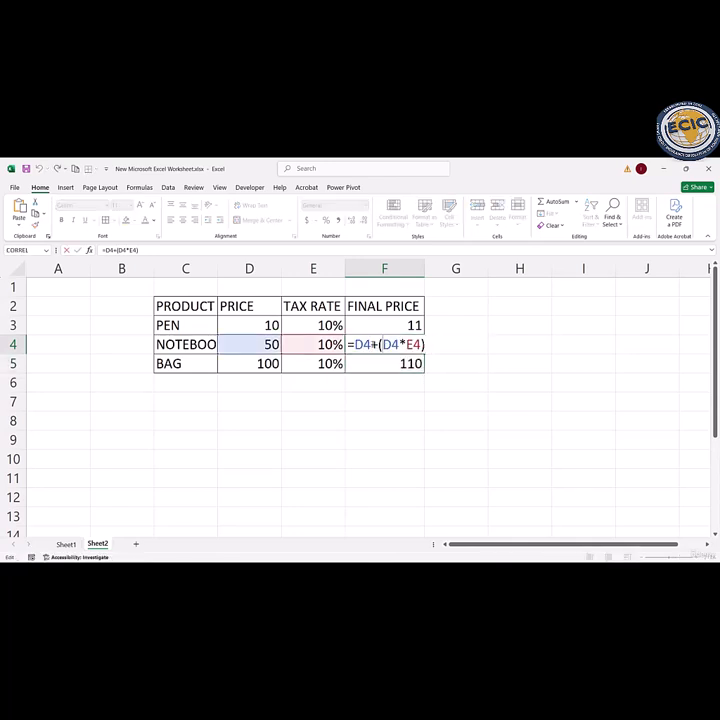
Step: Close the formula in F4 and check the cell references of the final price formula in F5
{"action": "key", "text": "Return"}
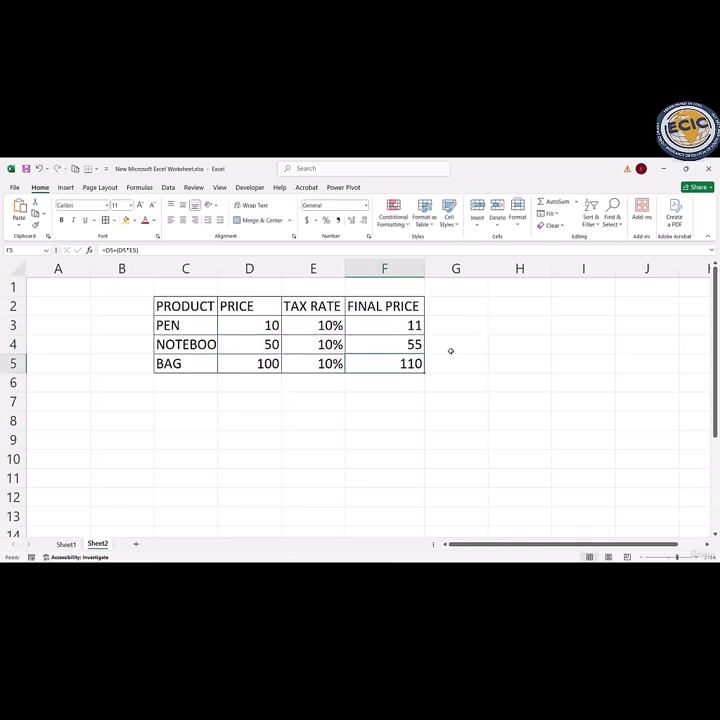
{"action": "double_click", "coordinate": [384, 363]}
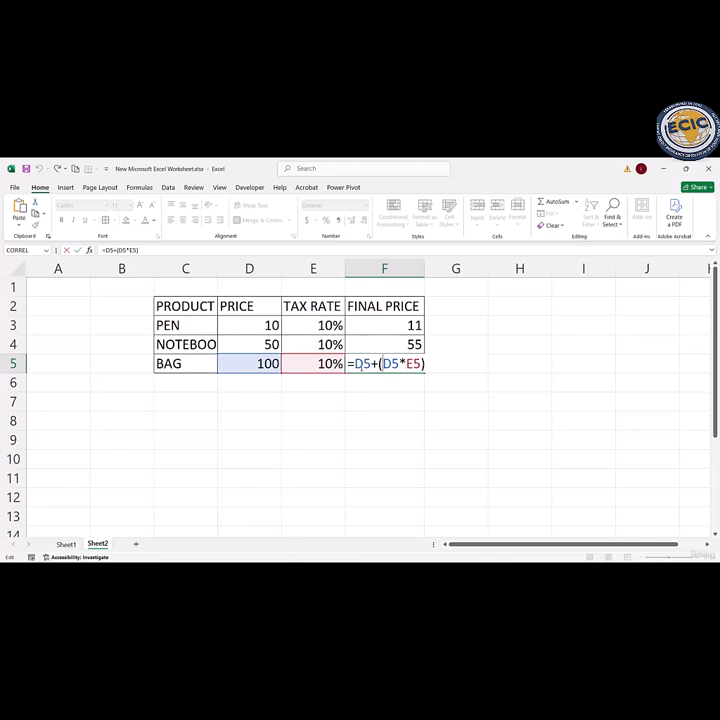
{"action": "key", "text": "Return"}
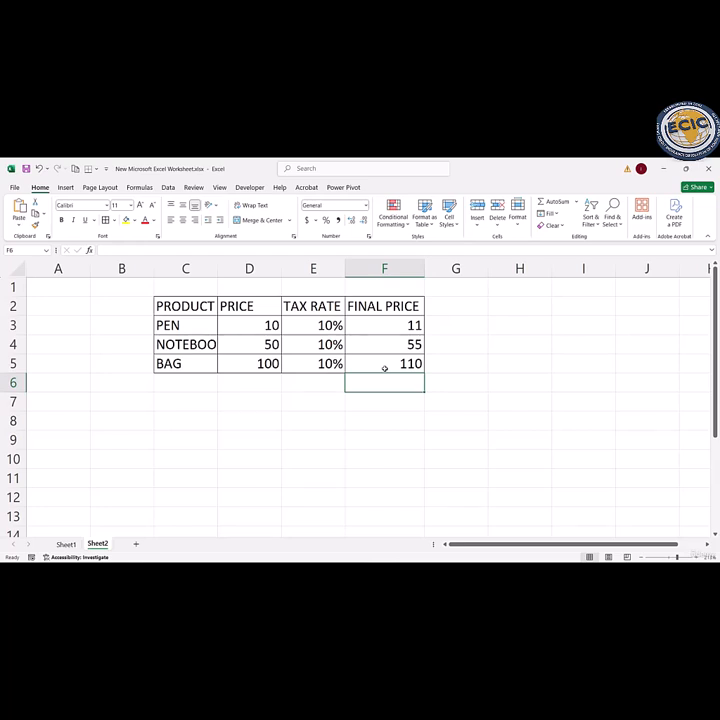
Step: Clear the tax rates of the bag in E5 and the notebook in E4
{"action": "left_click", "coordinate": [316, 367]}
{"action": "key", "text": "BackSpace"}
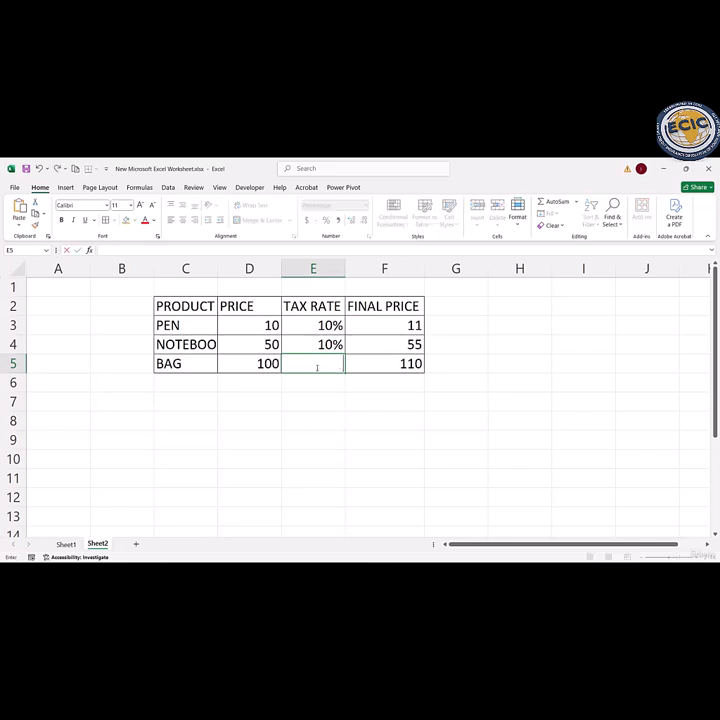
{"action": "left_click", "coordinate": [325, 345]}
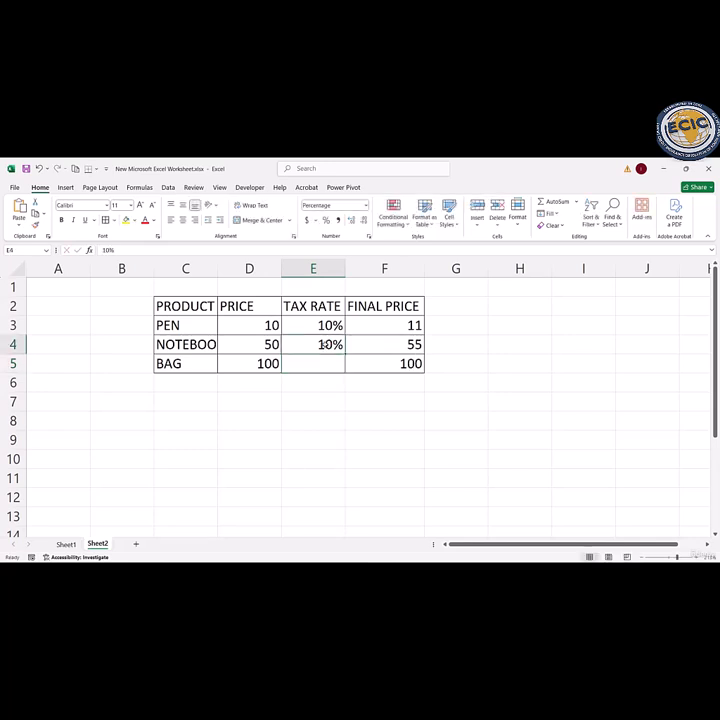
{"action": "key", "text": "BackSpace"}
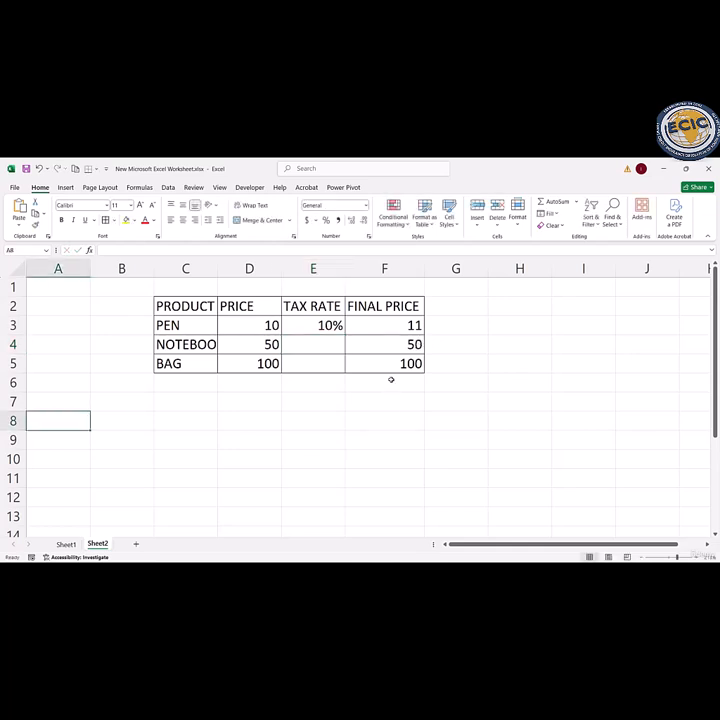
Step: Delete the final price formulas for all three products in cells F5, F4 and F3
{"action": "left_click", "coordinate": [400, 365]}
{"action": "key", "text": "BackSpace"}
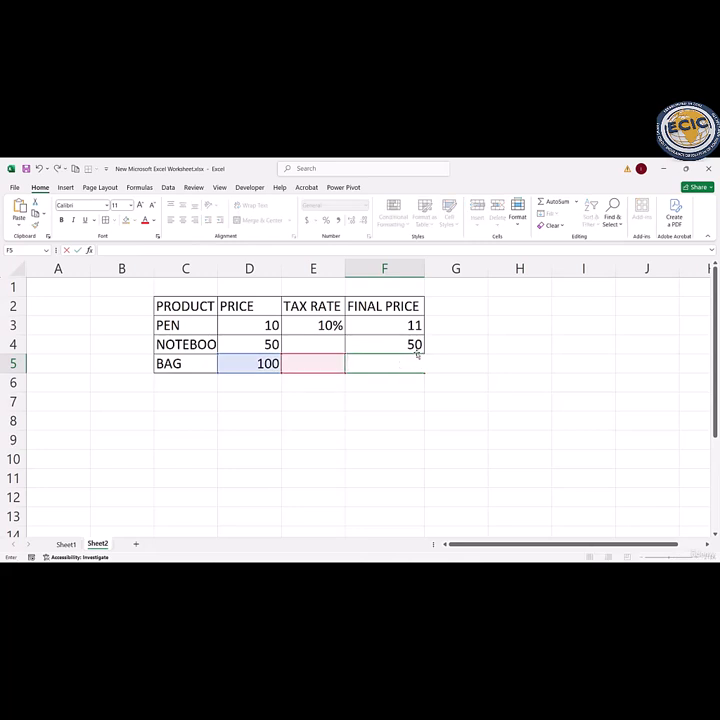
{"action": "left_click", "coordinate": [416, 345]}
{"action": "key", "text": "BackSpace"}
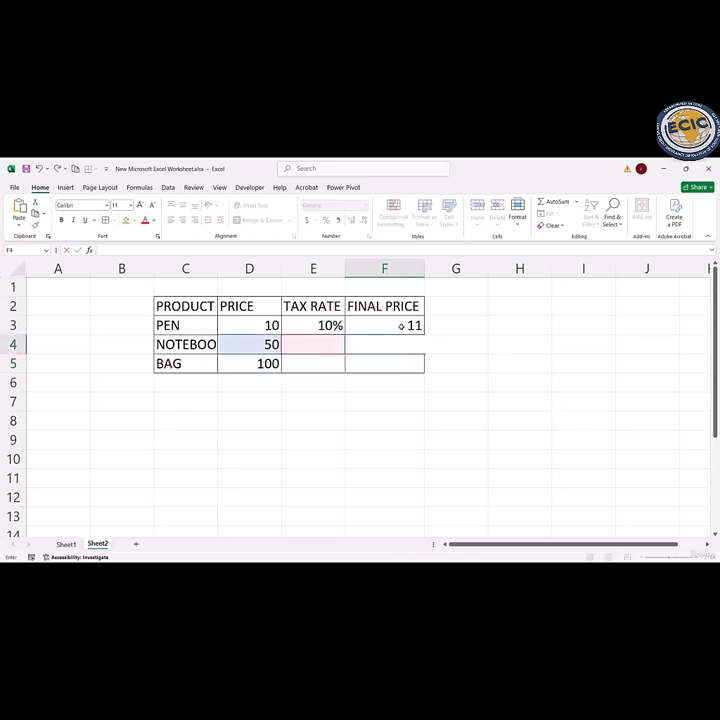
{"action": "left_click", "coordinate": [396, 328]}
{"action": "key", "text": "BackSpace"}
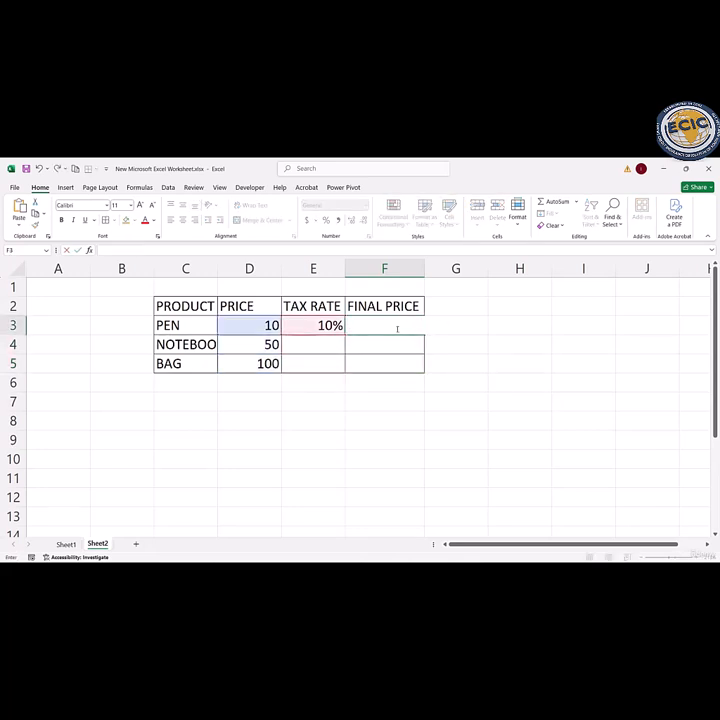
{"action": "left_click", "coordinate": [368, 359]}
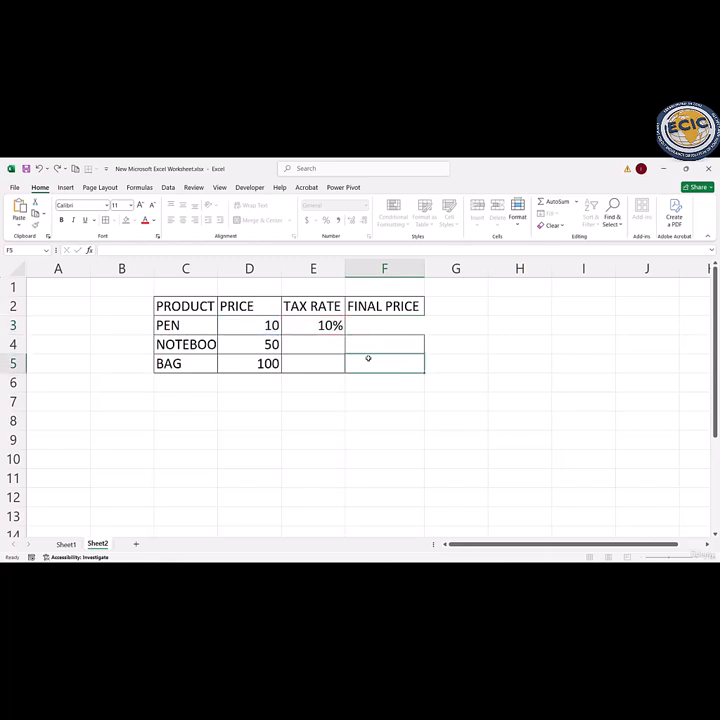
{"action": "left_click", "coordinate": [361, 325]}
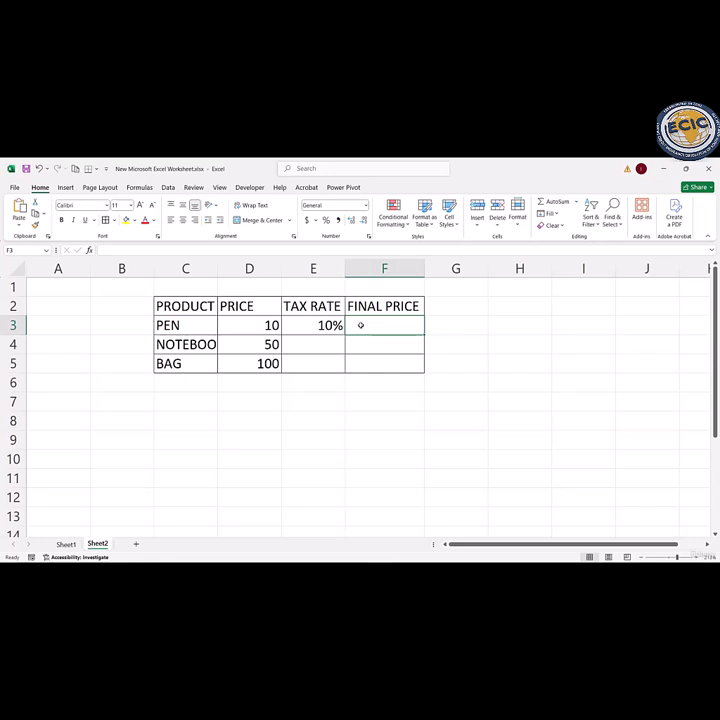
{"action": "type", "text": "="}
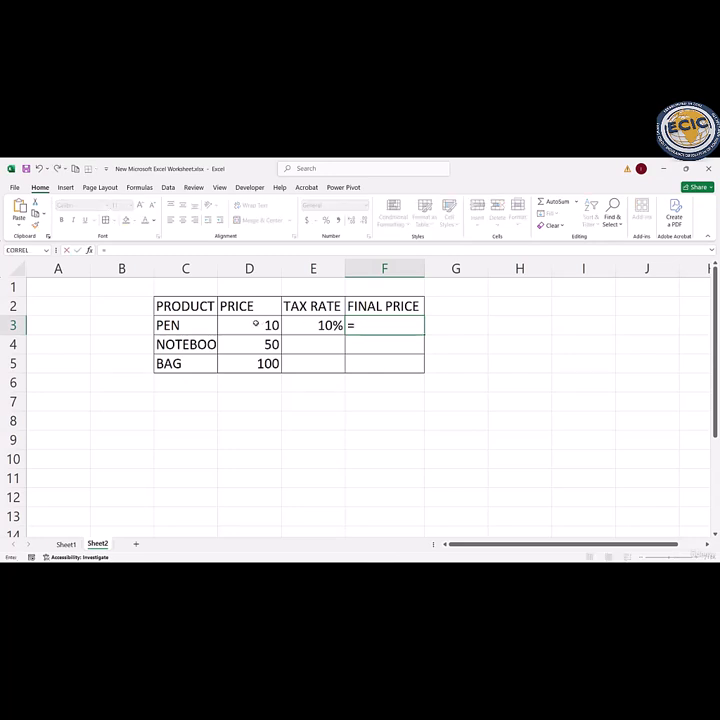
{"action": "left_click", "coordinate": [255, 325]}
{"action": "type", "text": "+"}
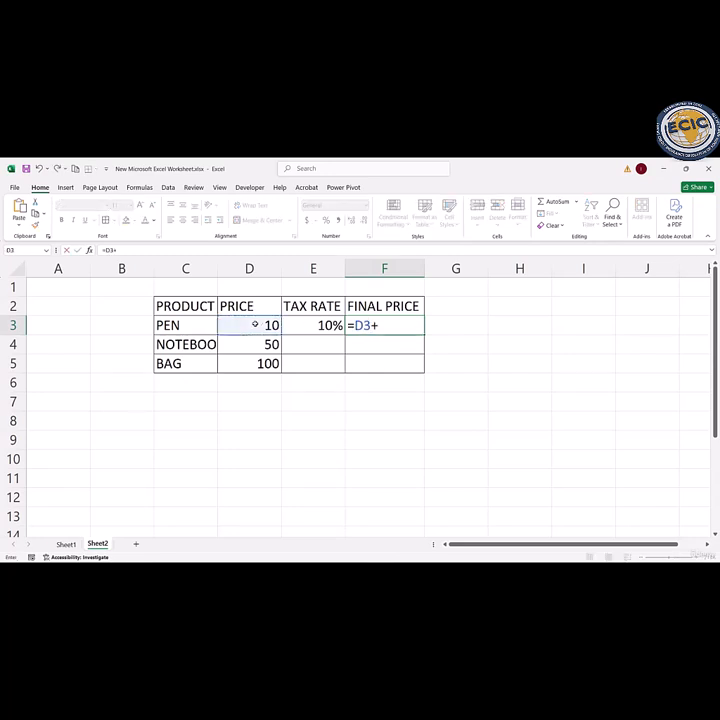
{"action": "type", "text": "("}
{"action": "left_click", "coordinate": [252, 326]}
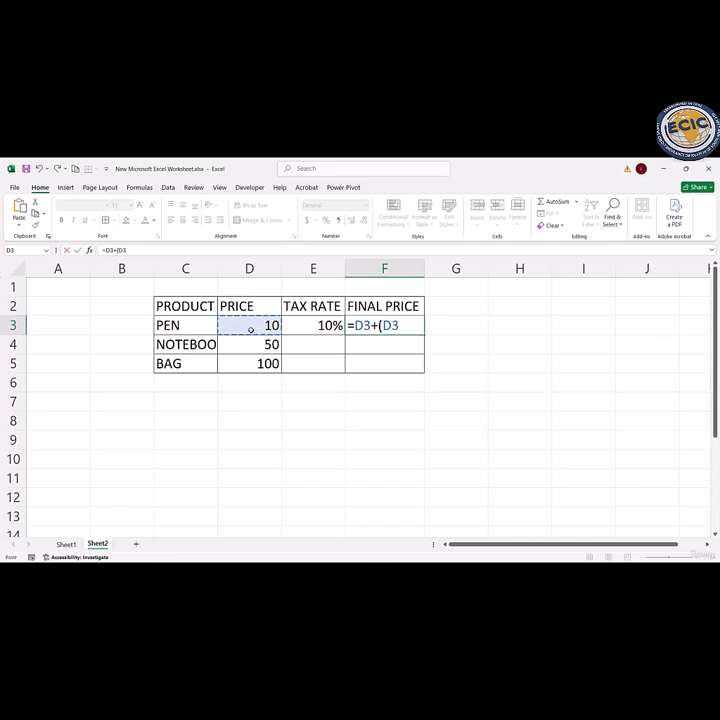
{"action": "type", "text": "*"}
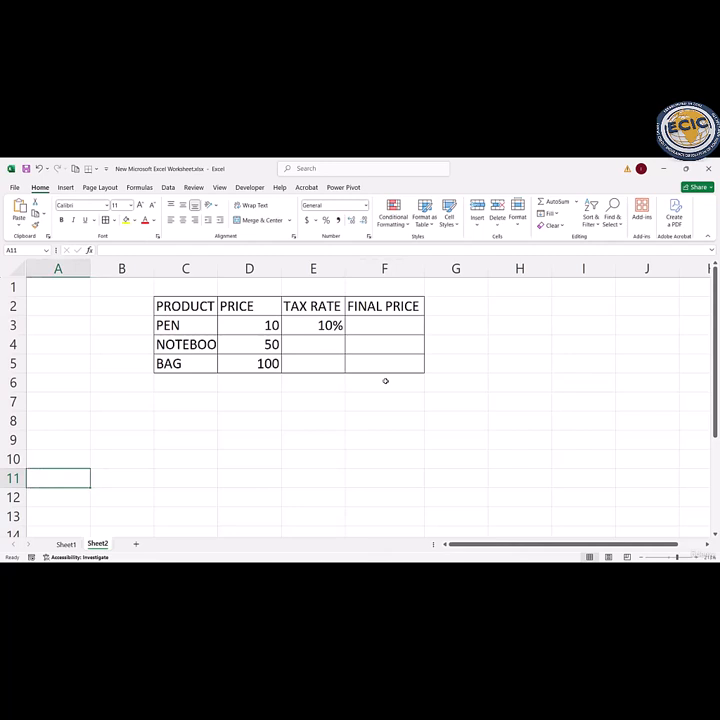
{"action": "left_click", "coordinate": [379, 326]}
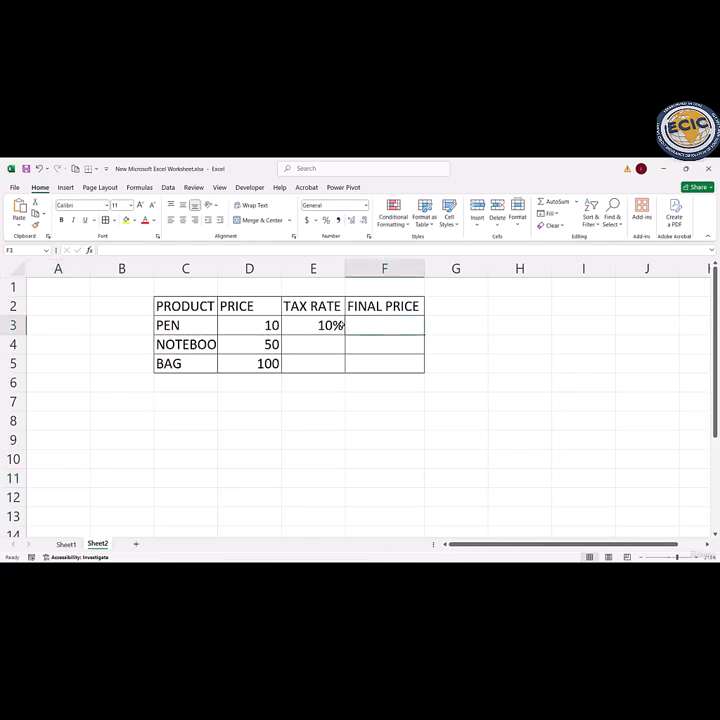
{"action": "double_click", "coordinate": [353, 325]}
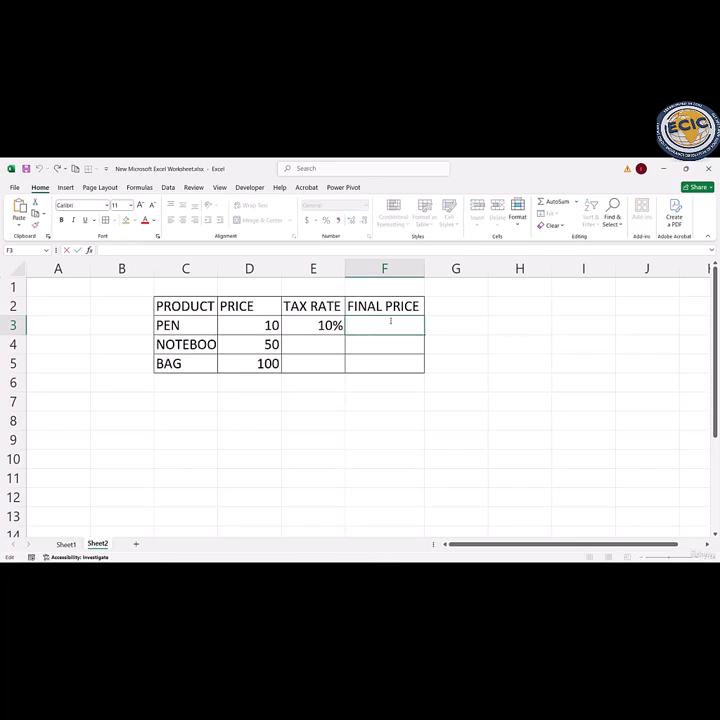
{"action": "left_click", "coordinate": [328, 325]}
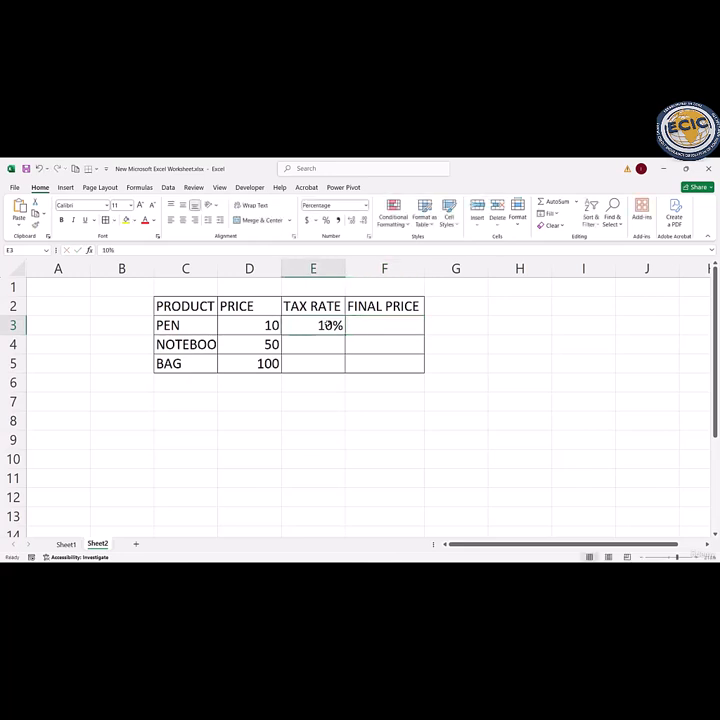
Step: Autofit the width of column C to its product names
{"action": "left_click", "coordinate": [363, 344]}
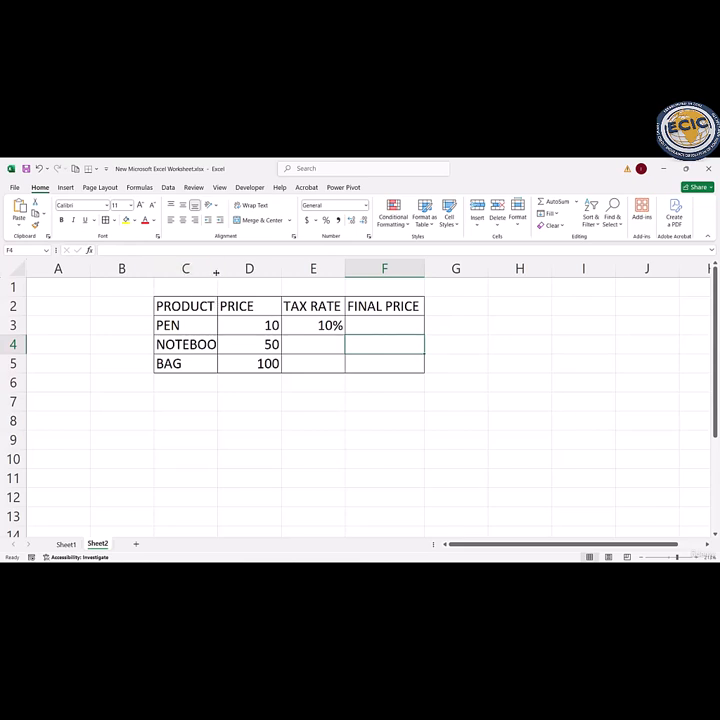
{"action": "double_click", "coordinate": [217, 268]}
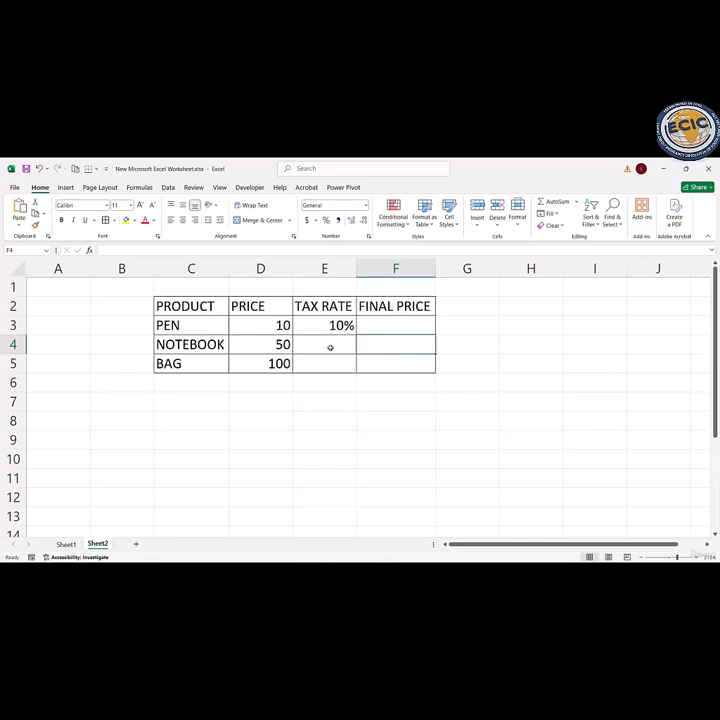
{"action": "left_click", "coordinate": [333, 325]}
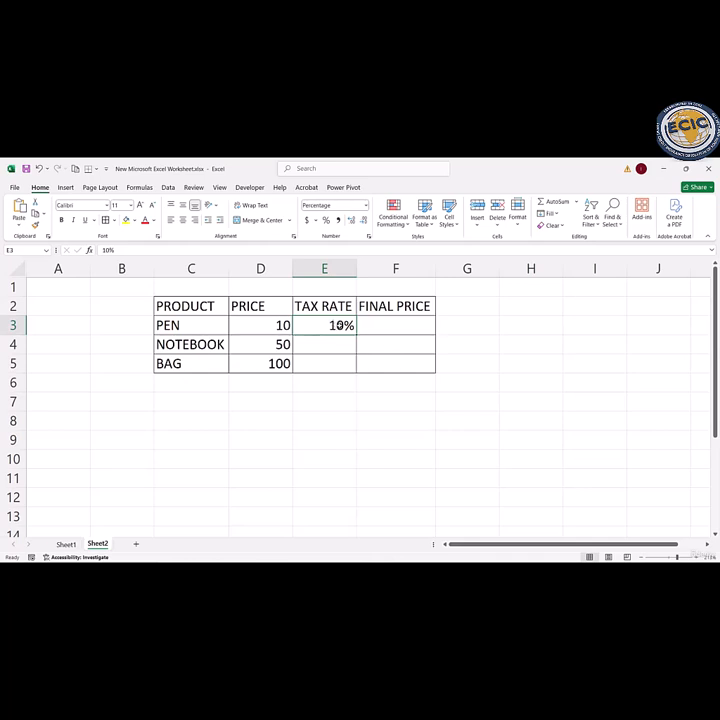
{"action": "left_click", "coordinate": [370, 372]}
{"action": "left_click", "coordinate": [323, 325]}
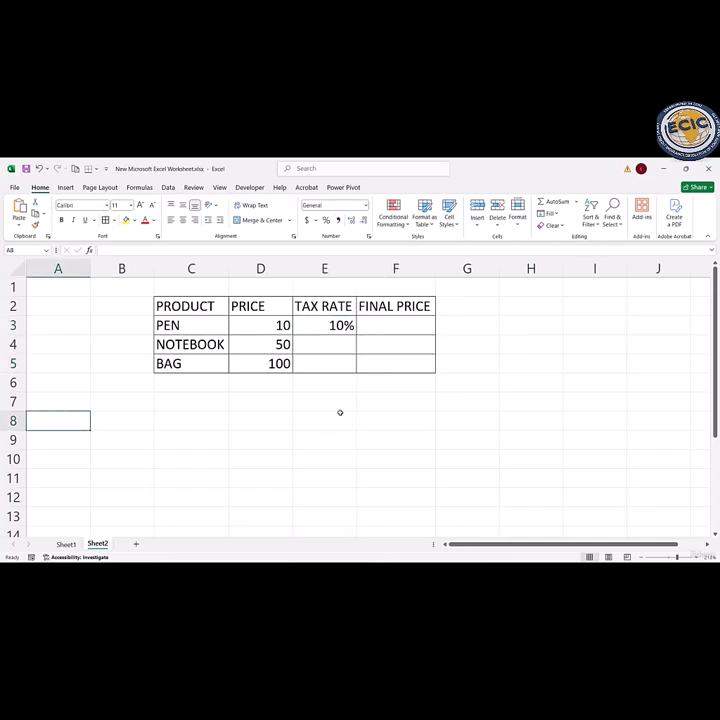
Step: Enter the pen's final price formula =D3+(D3*$E$3) in cell F3, with an absolute reference to the tax rate
{"action": "left_click", "coordinate": [391, 321]}
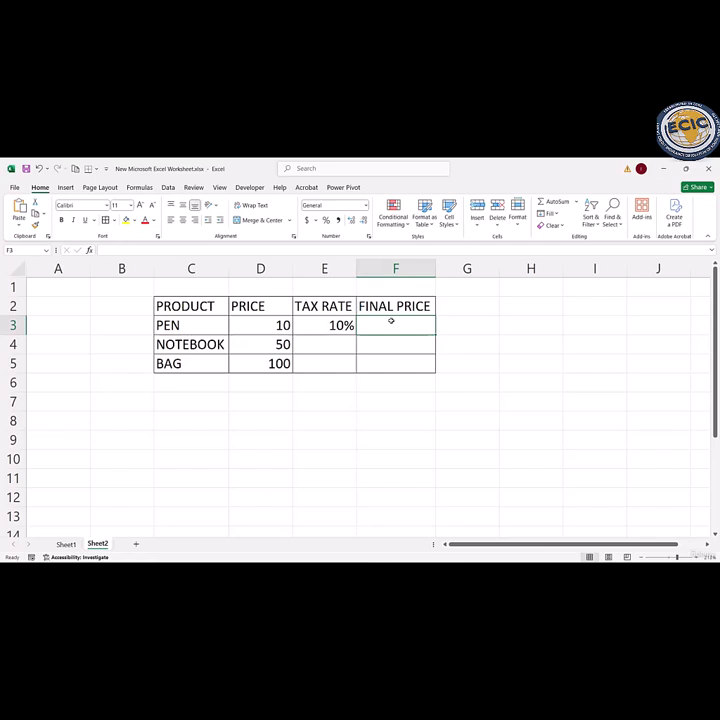
{"action": "type", "text": "="}
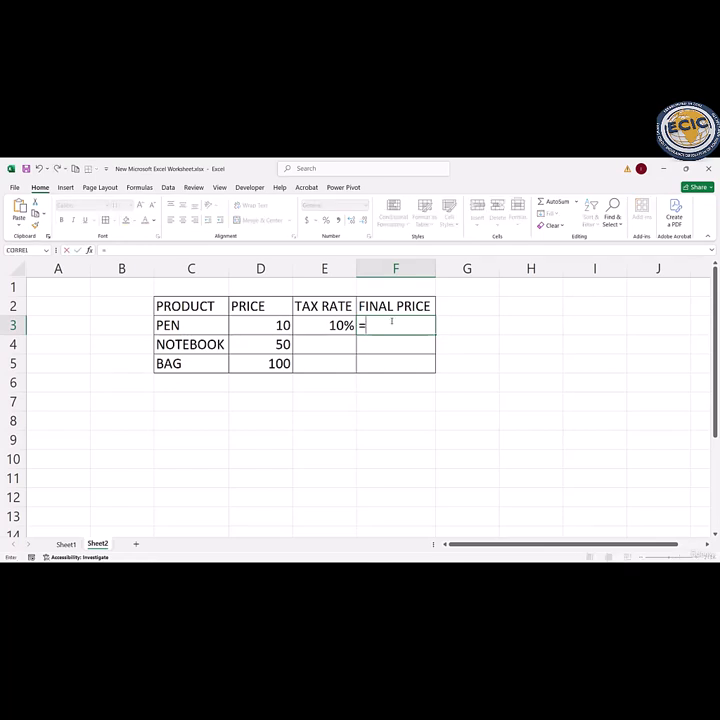
{"action": "left_click", "coordinate": [266, 326]}
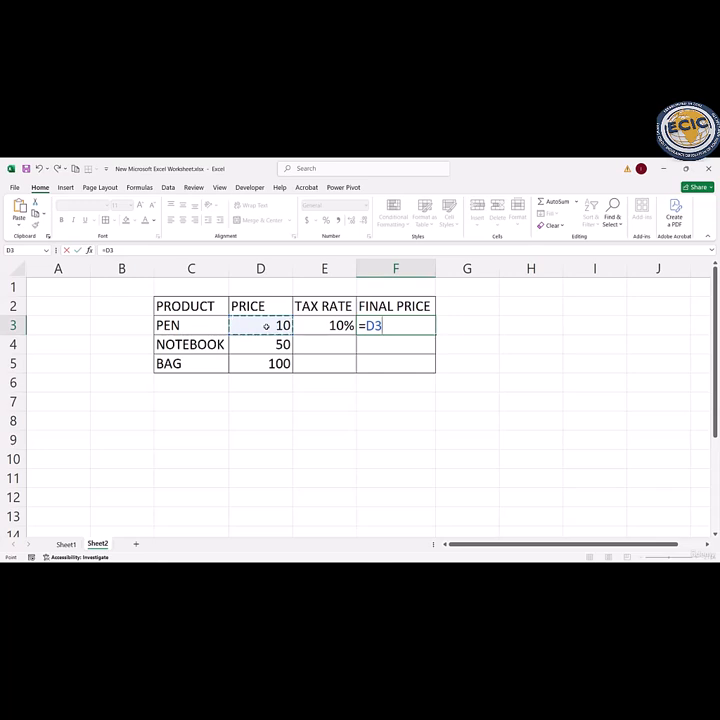
{"action": "type", "text": "+("}
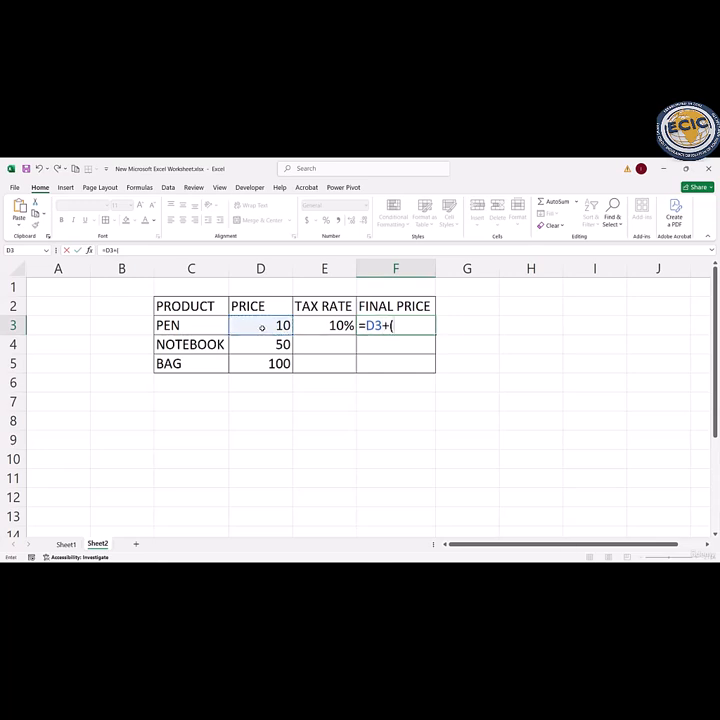
{"action": "left_click", "coordinate": [263, 327]}
{"action": "type", "text": "*"}
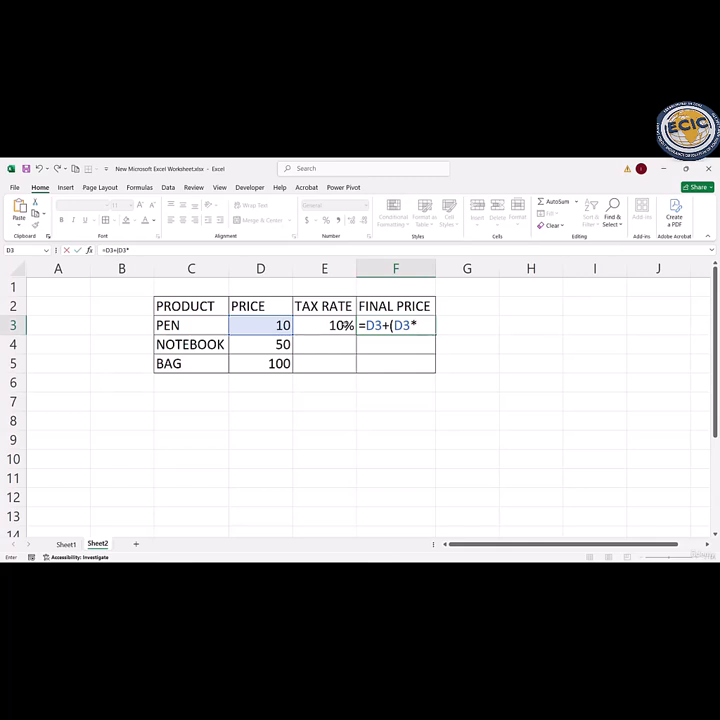
{"action": "type", "text": "$"}
{"action": "type", "text": "E$3"}
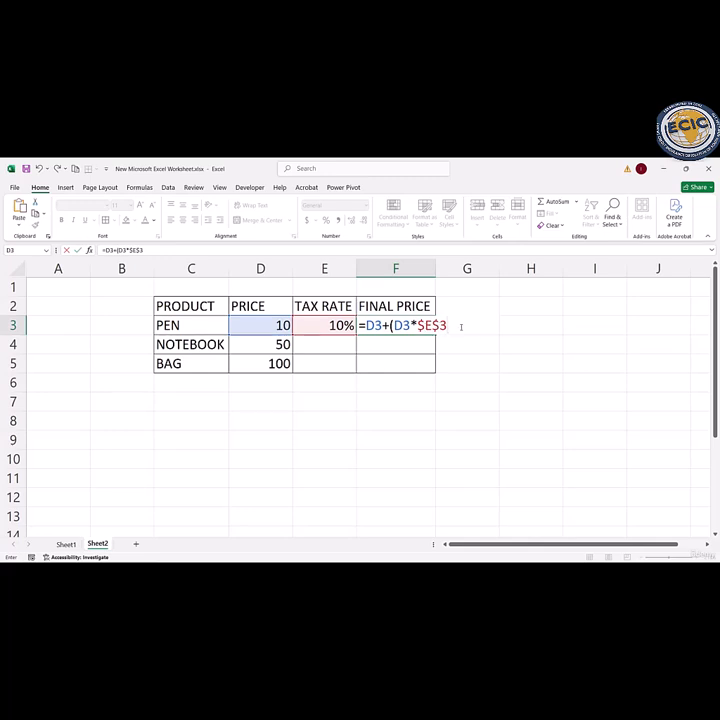
{"action": "type", "text": ")"}
{"action": "key", "text": "ctrl+Return"}
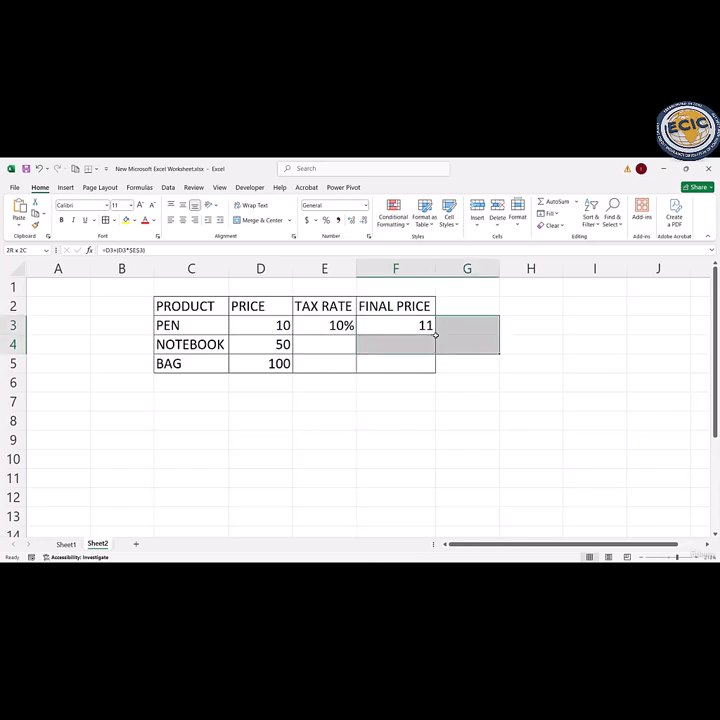
Step: Fill the final price formula from F3 down through F5 for the notebook and the bag
{"action": "left_click_drag", "start_coordinate": [427, 332], "coordinate": [438, 357]}
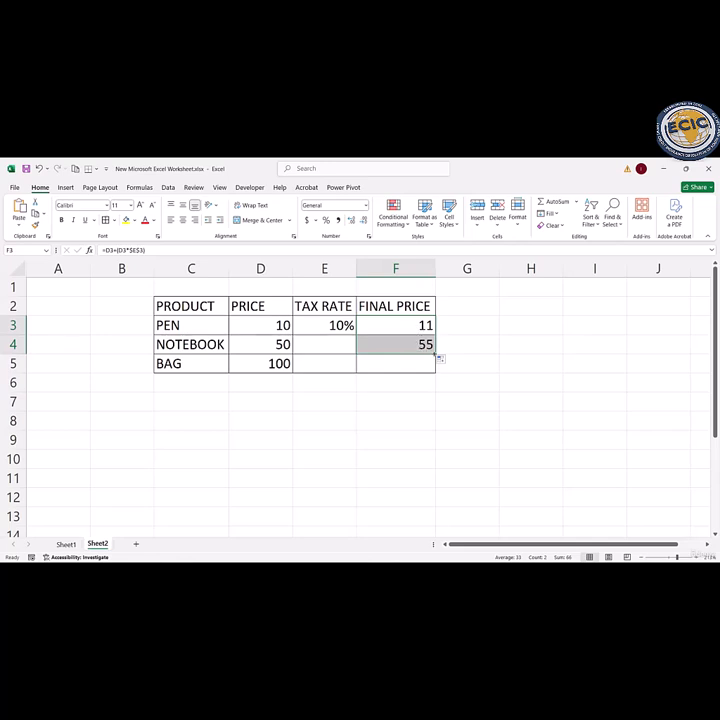
{"action": "left_click_drag", "start_coordinate": [438, 357], "coordinate": [436, 374]}
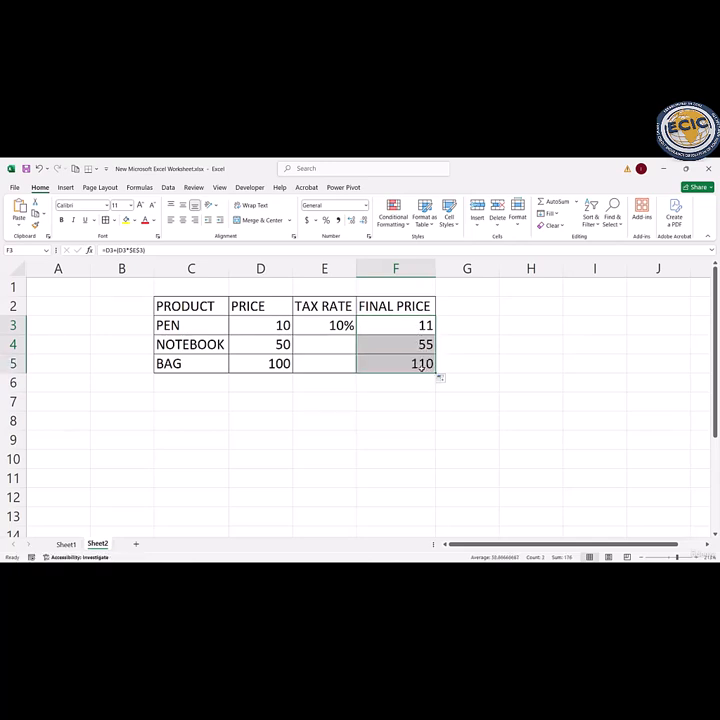
Step: Compare the relative price references and the absolute tax rate reference in the formulas of F5 and F4
{"action": "double_click", "coordinate": [418, 363]}
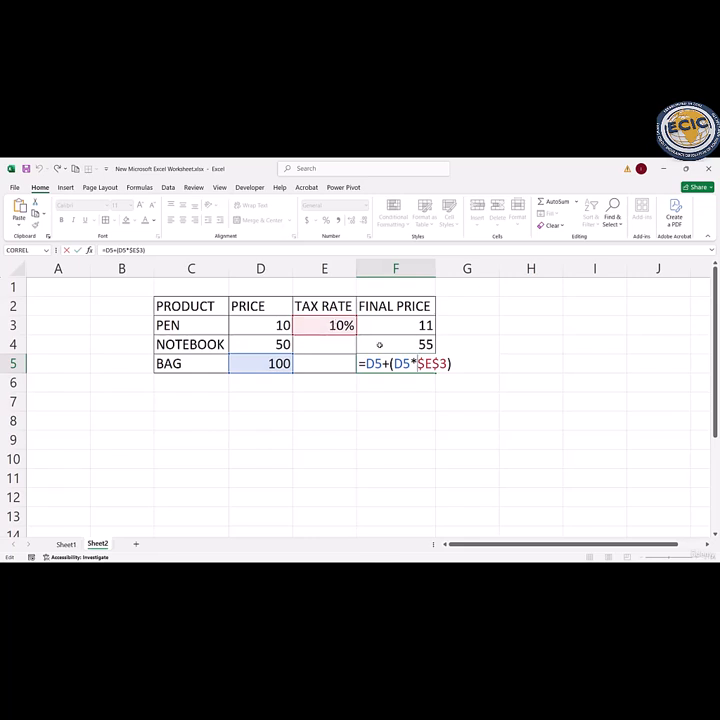
{"action": "key", "text": "Return"}
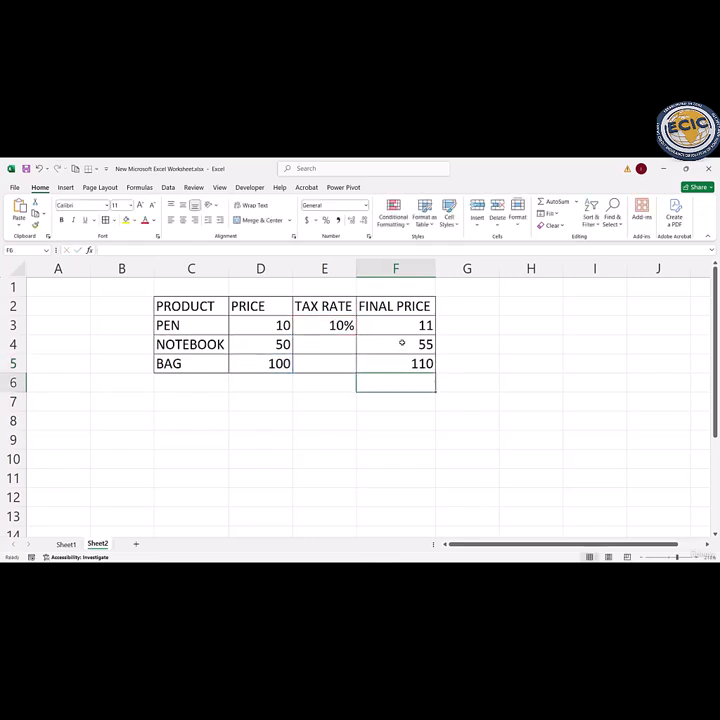
{"action": "double_click", "coordinate": [379, 344]}
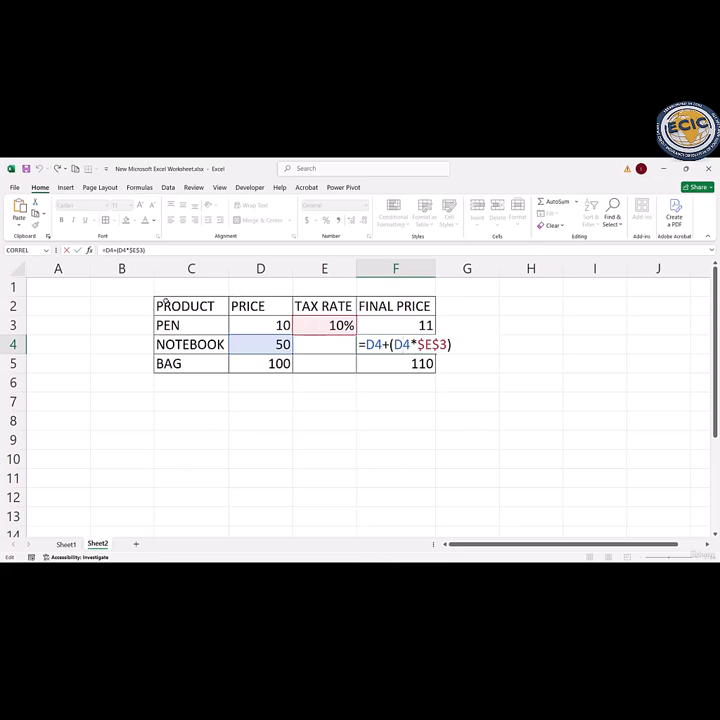
{"action": "left_click", "coordinate": [147, 319]}
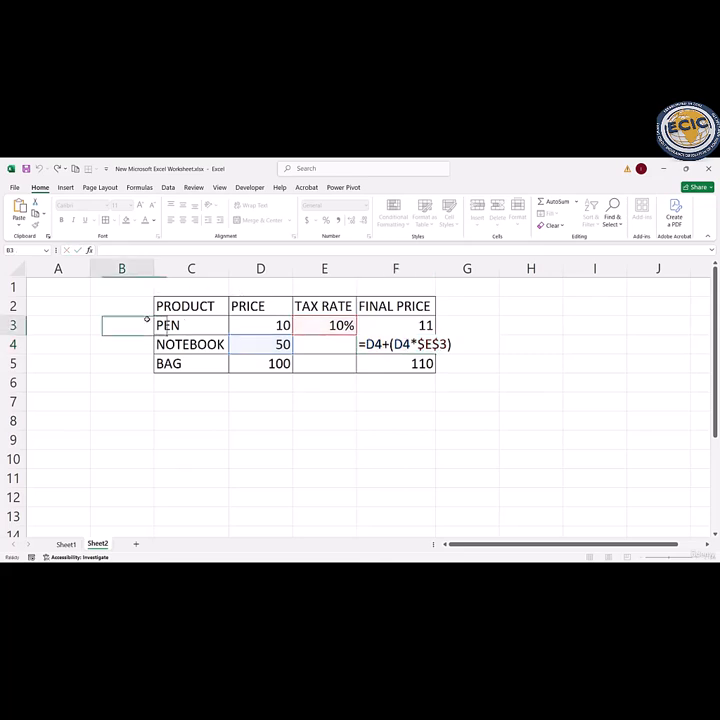
Step: Insert an entire blank row above the PEN row of the product table
{"action": "right_click", "coordinate": [147, 320]}
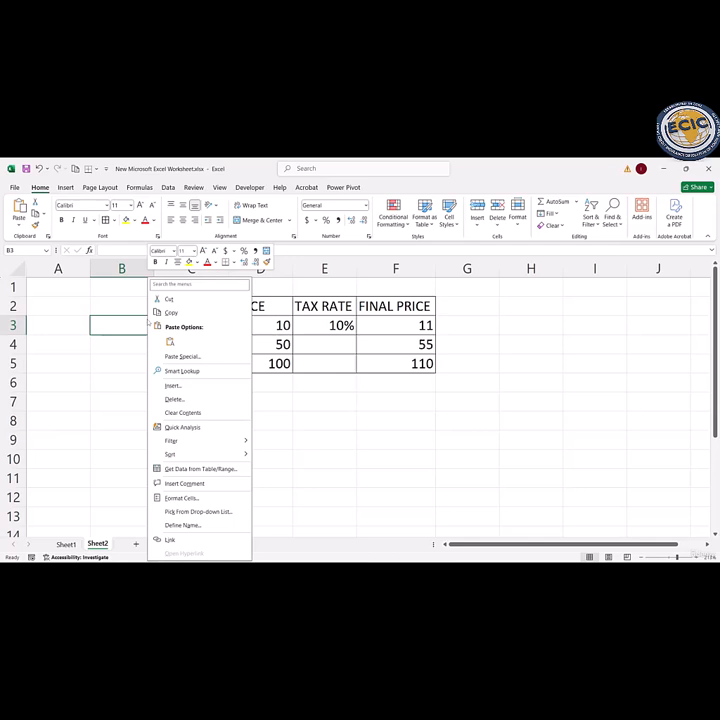
{"action": "left_click", "coordinate": [180, 386]}
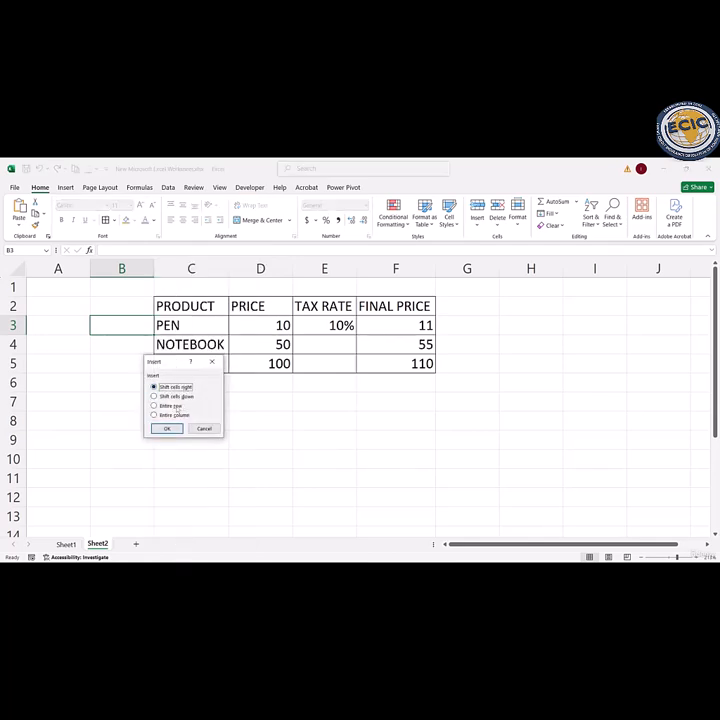
{"action": "left_click", "coordinate": [167, 406]}
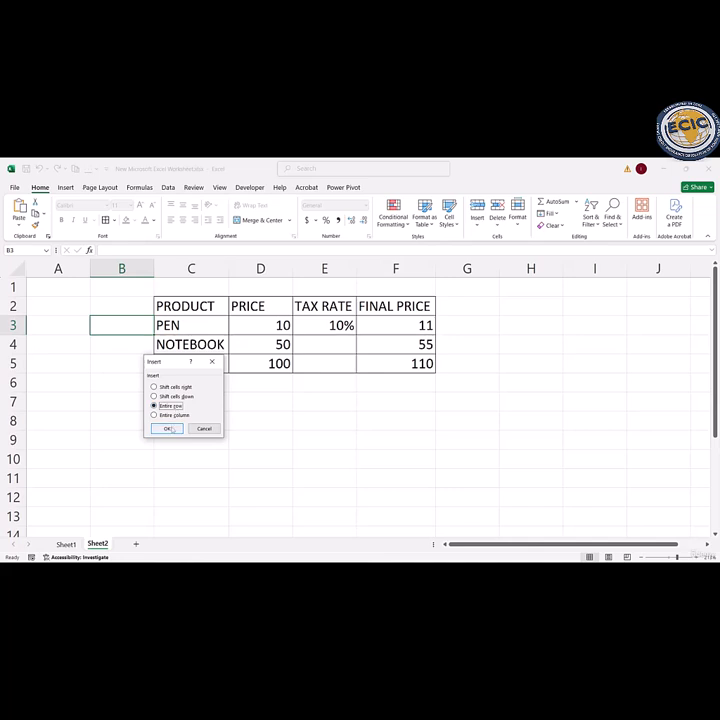
{"action": "left_click", "coordinate": [168, 428]}
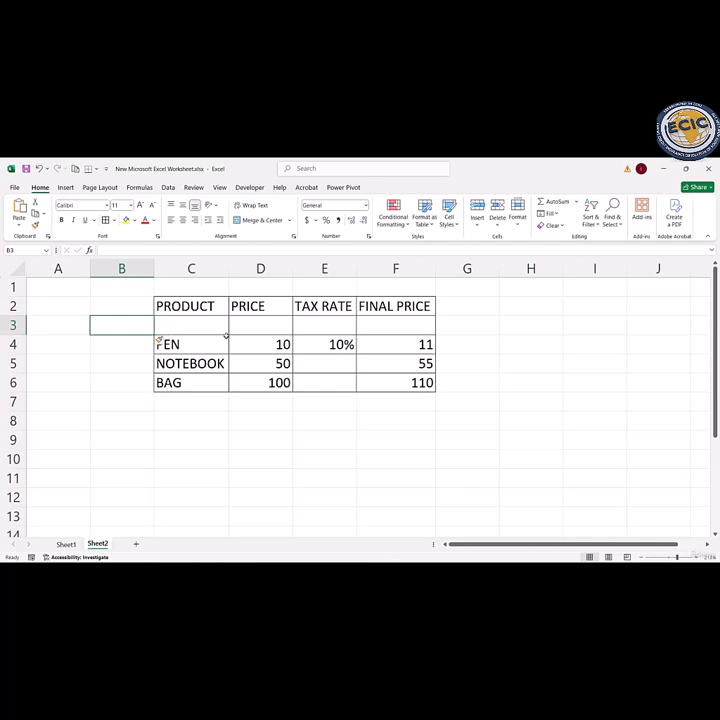
{"action": "left_click", "coordinate": [104, 350]}
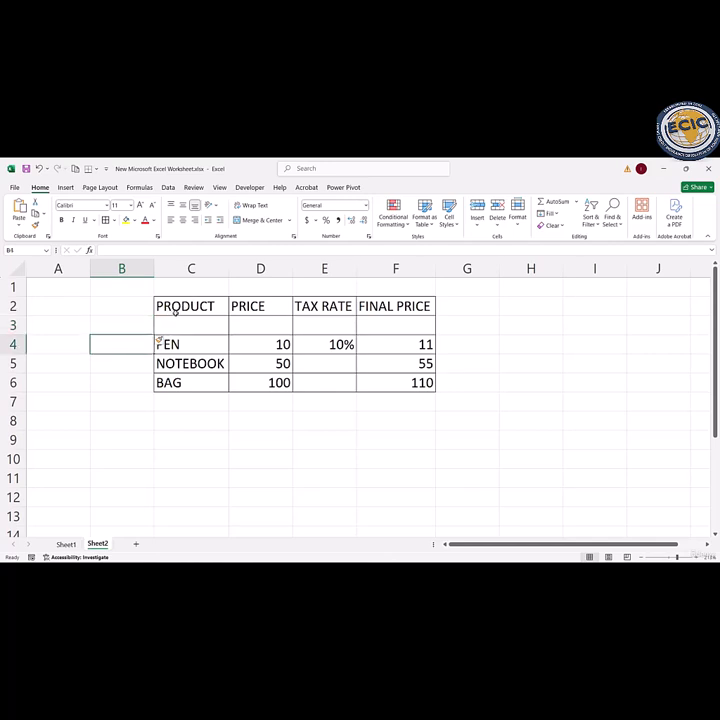
Step: Clear the PRODUCT heading in C2 and delete the header cells C2:F2, shifting the remaining cells left
{"action": "left_click", "coordinate": [185, 308]}
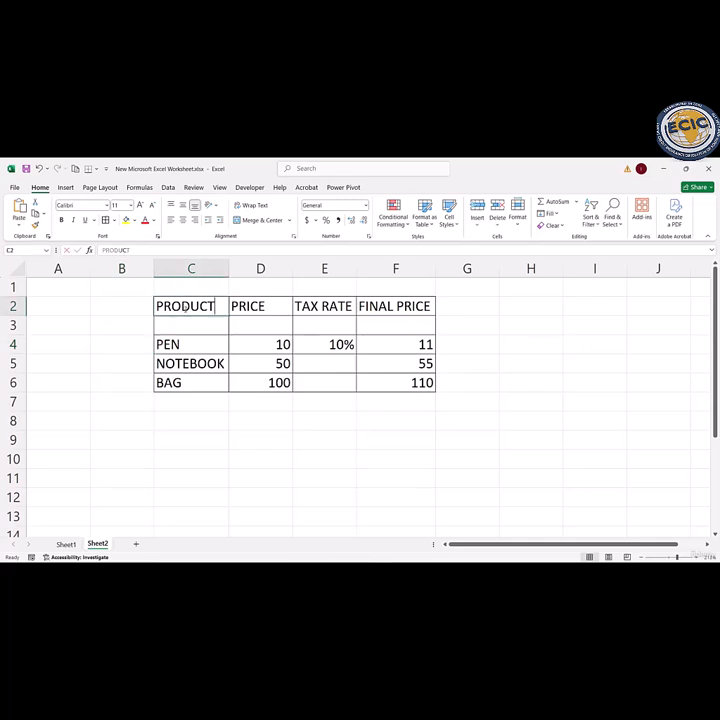
{"action": "key", "text": "Delete"}
{"action": "left_click", "coordinate": [253, 313]}
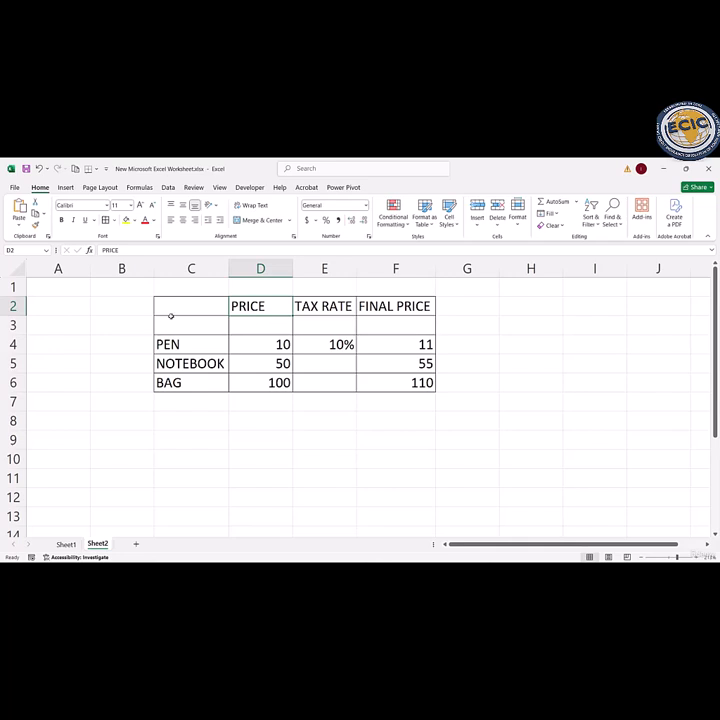
{"action": "left_click_drag", "start_coordinate": [177, 309], "coordinate": [372, 309]}
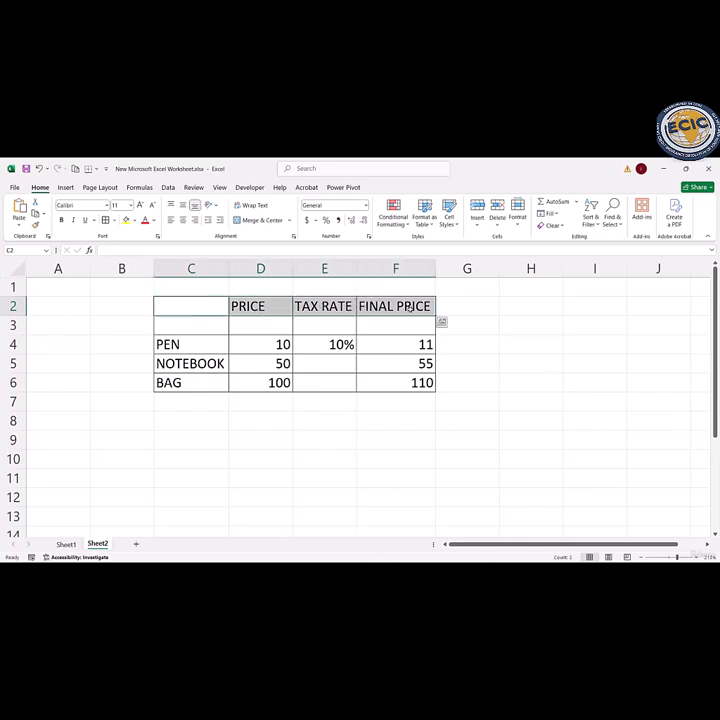
{"action": "right_click", "coordinate": [408, 305]}
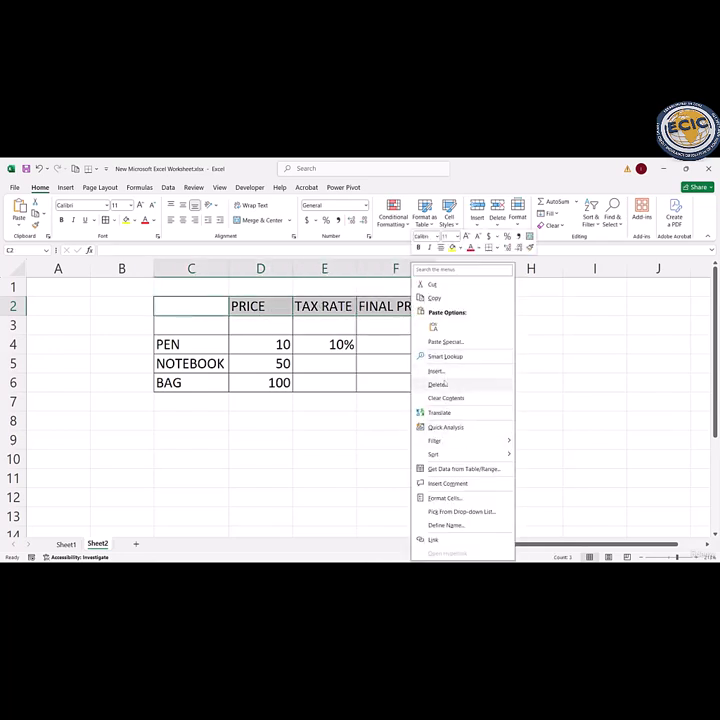
{"action": "left_click", "coordinate": [437, 385]}
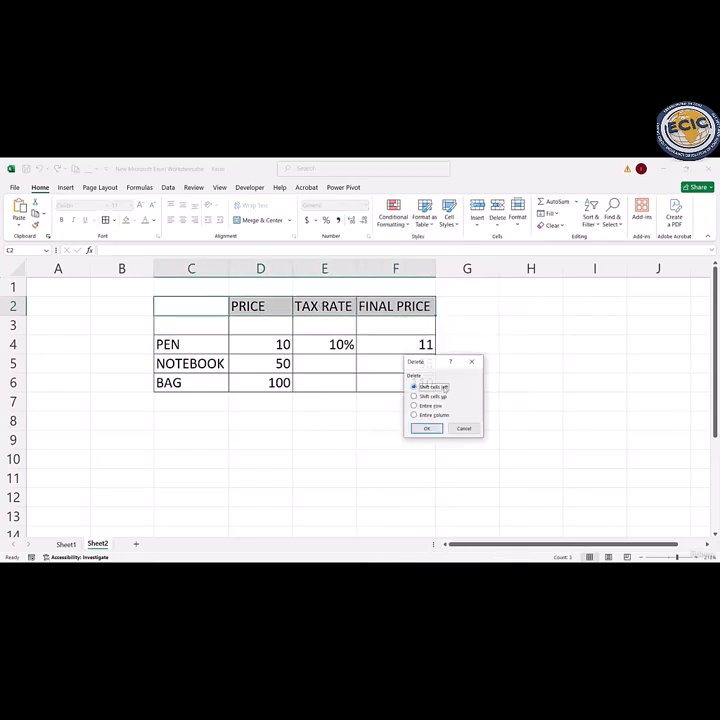
{"action": "left_click", "coordinate": [425, 429]}
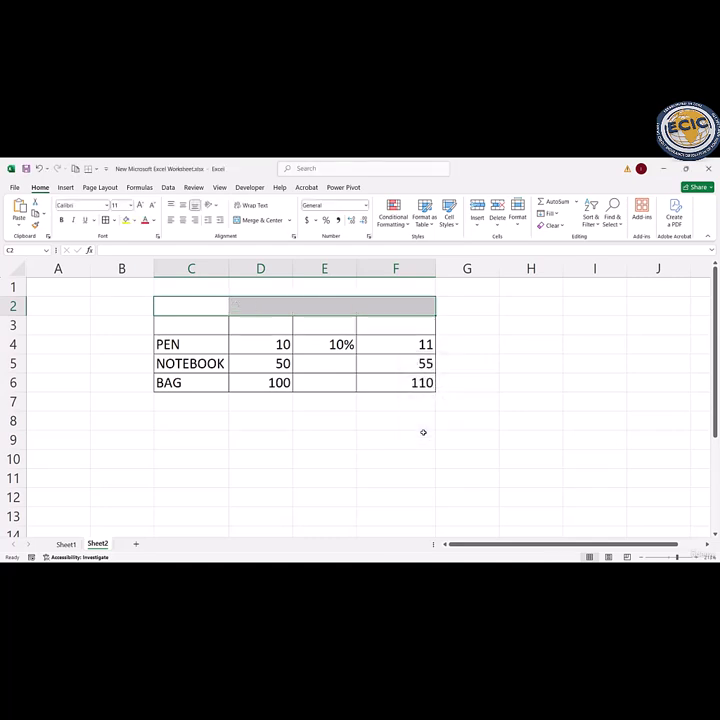
{"action": "left_click", "coordinate": [259, 437]}
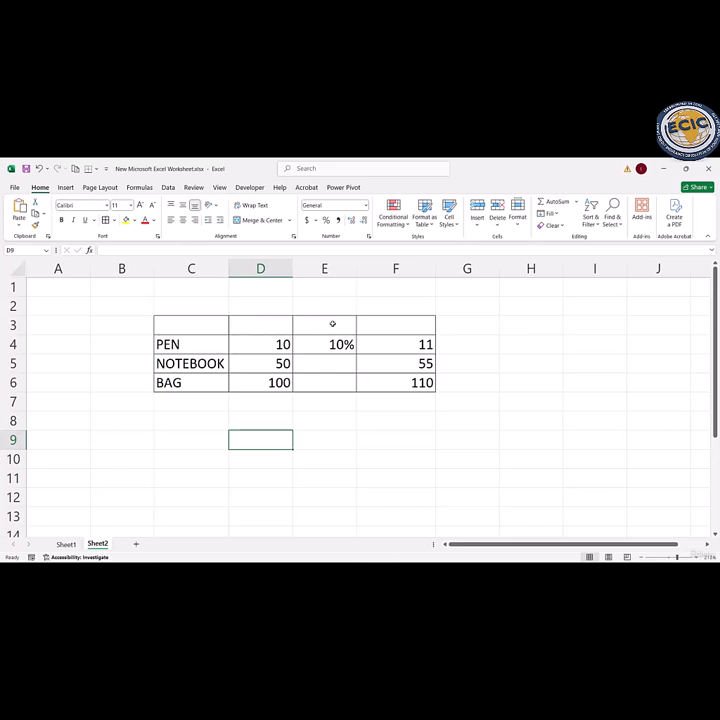
Step: Enter the month headings JAN in cell E3 and FEB in cell F3
{"action": "left_click", "coordinate": [332, 323]}
{"action": "type", "text": "JAN"}
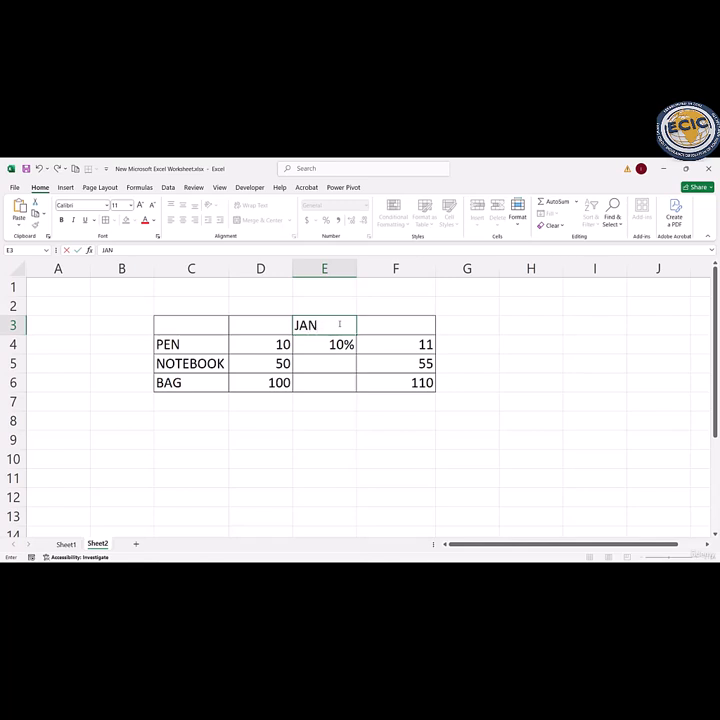
{"action": "left_click", "coordinate": [393, 325]}
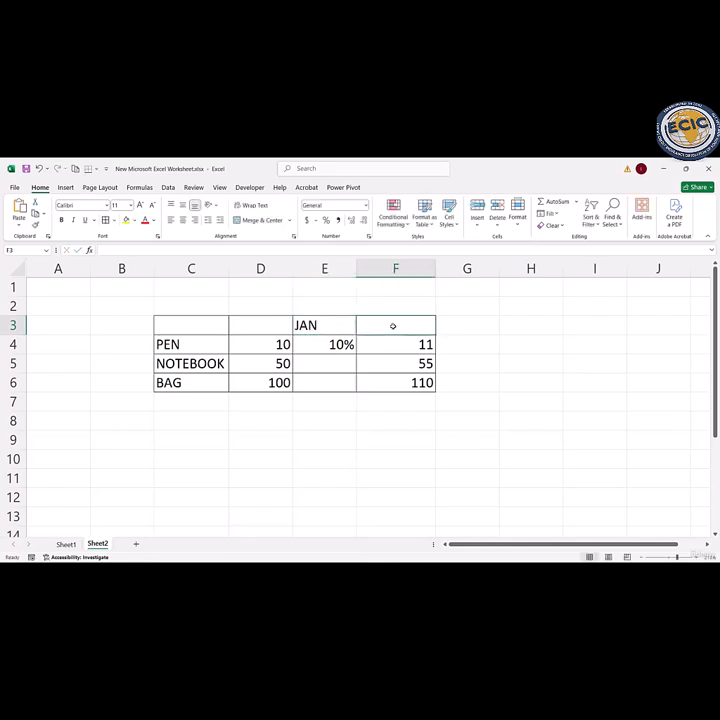
{"action": "type", "text": "FEB"}
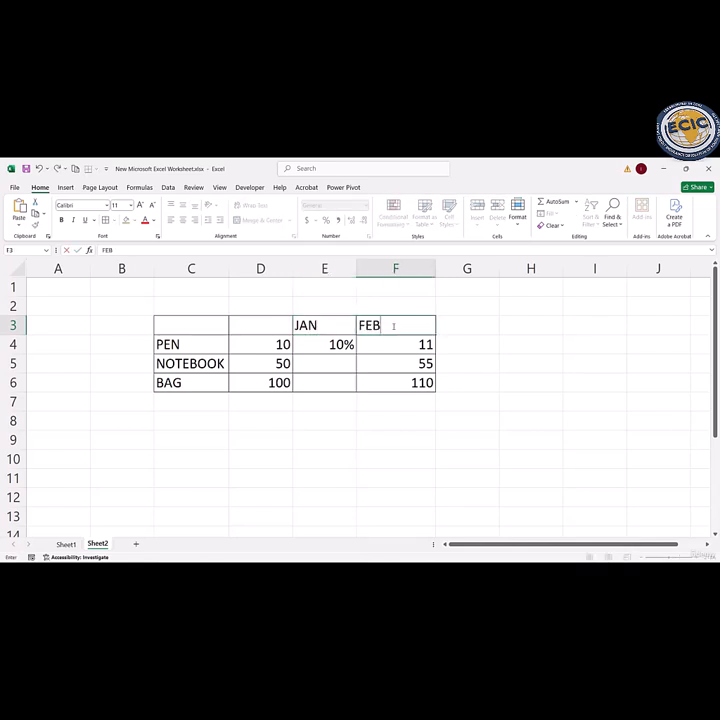
{"action": "key", "text": "Return"}
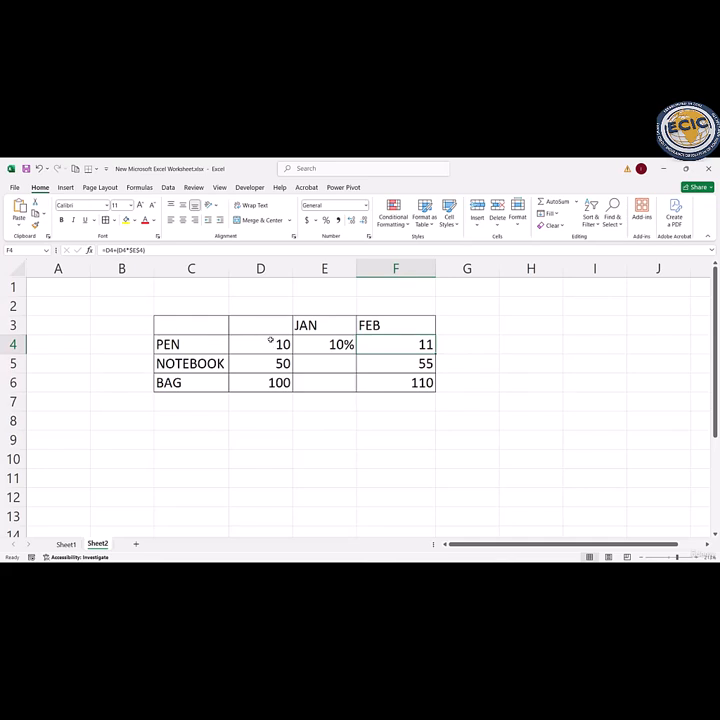
Step: Delete the entire price column D between the product names and the JAN column
{"action": "left_click_drag", "start_coordinate": [262, 323], "coordinate": [264, 384]}
{"action": "right_click", "coordinate": [278, 384]}
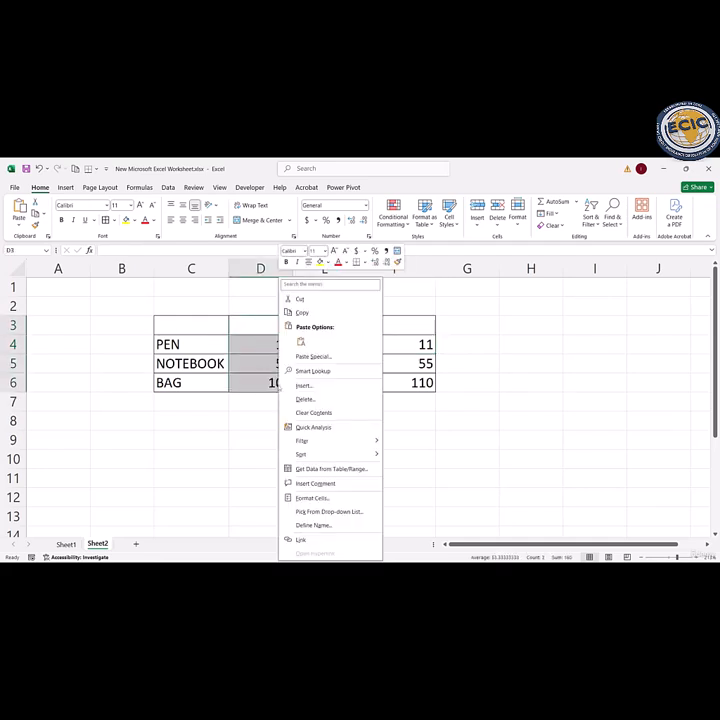
{"action": "left_click", "coordinate": [303, 399]}
{"action": "left_click", "coordinate": [271, 427]}
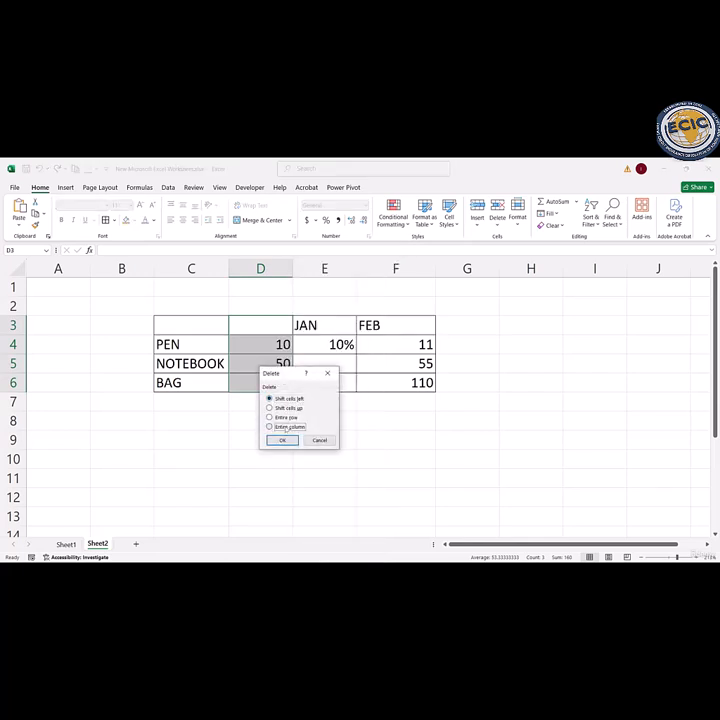
{"action": "left_click", "coordinate": [283, 441]}
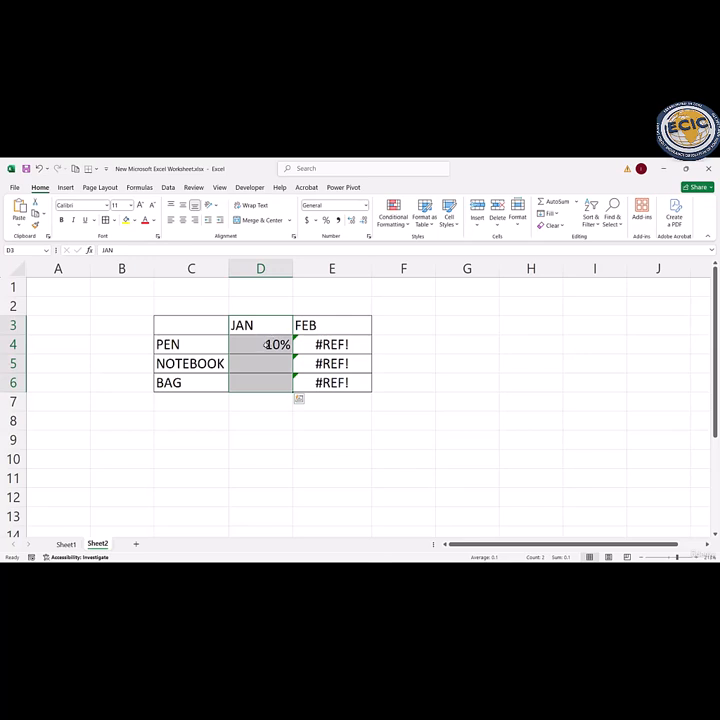
Step: Replace the tax rate in D4 with 10 as the pen's JAN value
{"action": "double_click", "coordinate": [264, 344]}
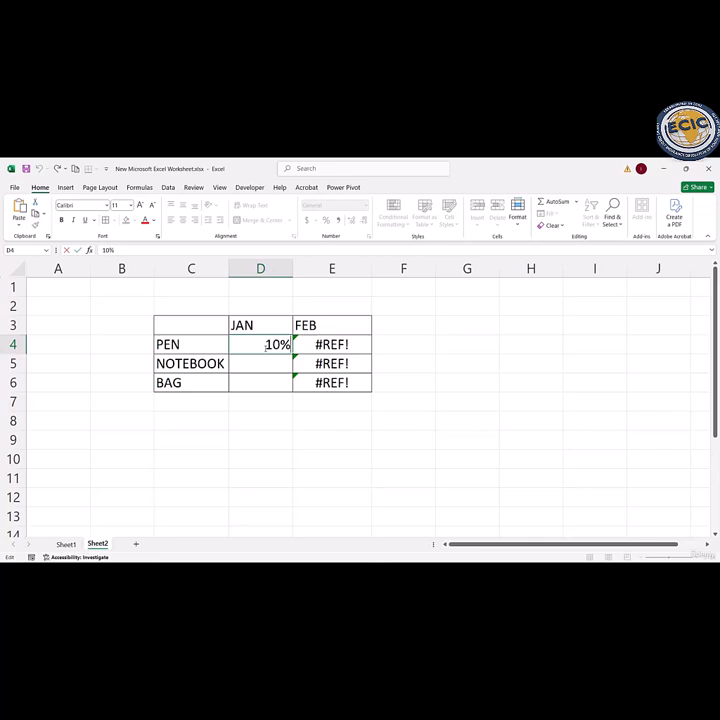
{"action": "key", "text": "BackSpace"}
{"action": "key", "text": "BackSpace"}
{"action": "key", "text": "BackSpace"}
{"action": "type", "text": "10"}
{"action": "key", "text": "Return"}
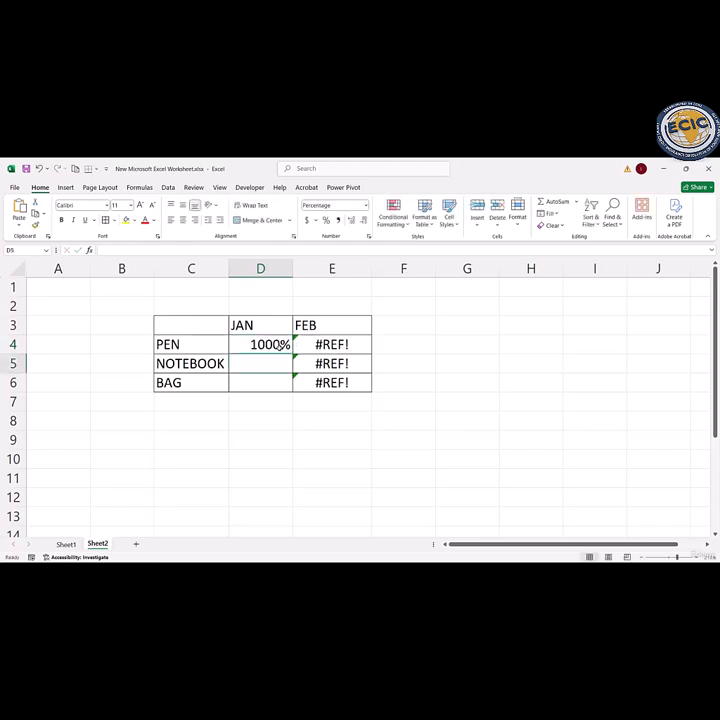
Step: Change the number format of the pen's JAN value in D4 to General
{"action": "double_click", "coordinate": [283, 345]}
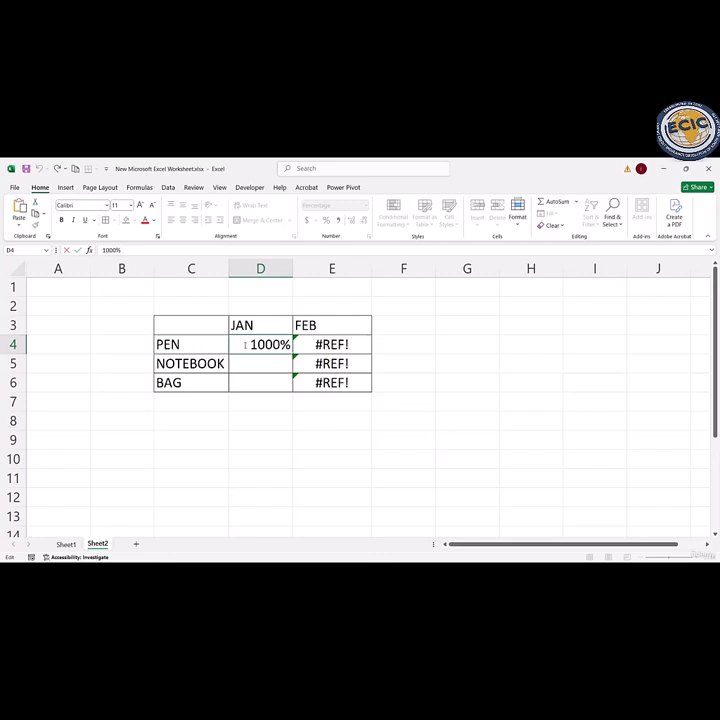
{"action": "left_click_drag", "start_coordinate": [240, 344], "coordinate": [292, 344]}
{"action": "left_click", "coordinate": [390, 292]}
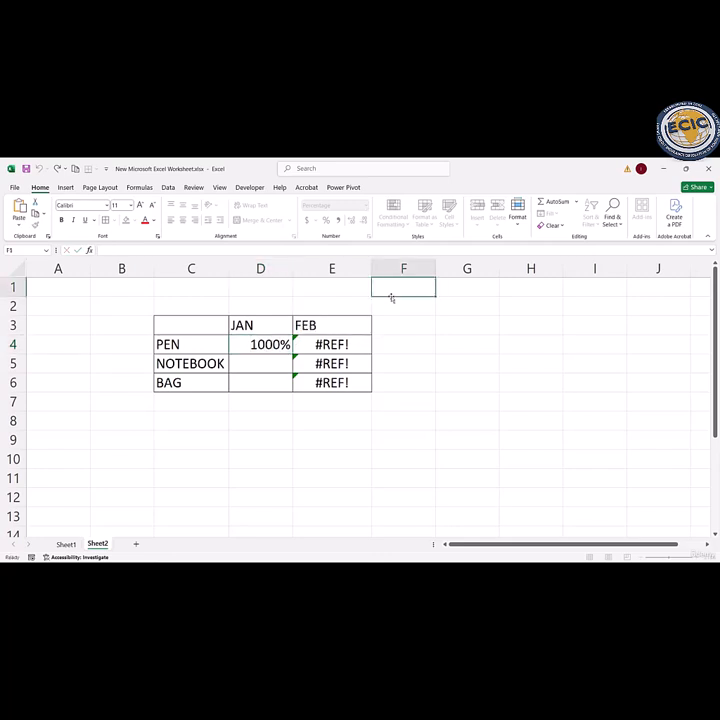
{"action": "left_click", "coordinate": [254, 346]}
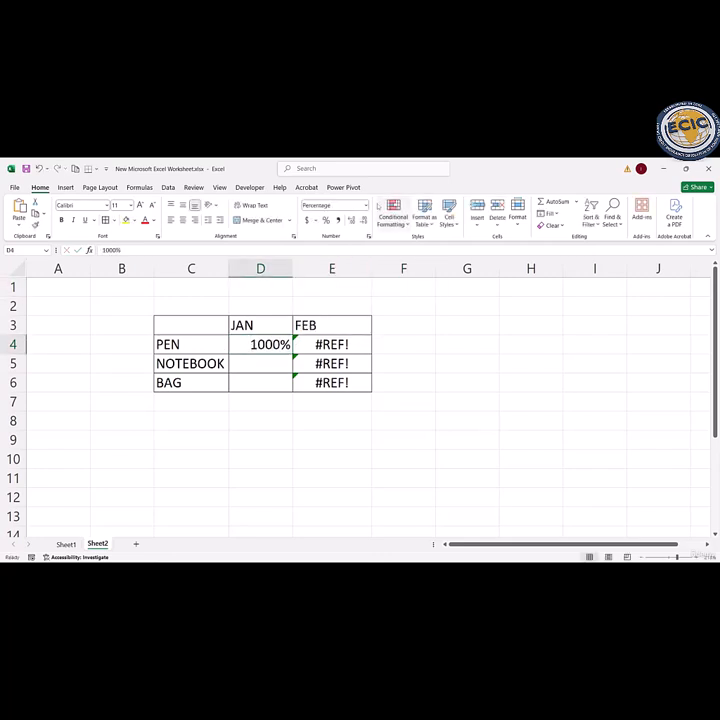
{"action": "left_click", "coordinate": [365, 205]}
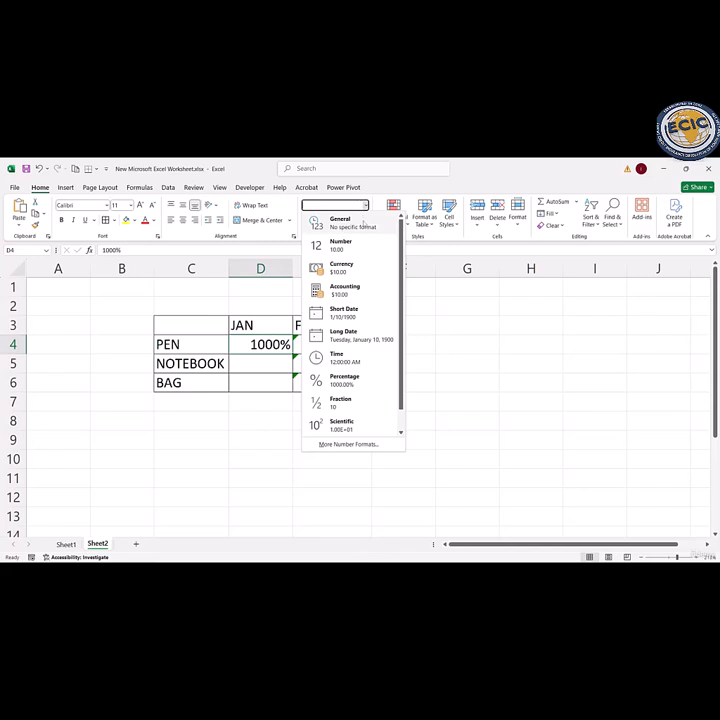
{"action": "left_click", "coordinate": [340, 222]}
Step: Enter 50% as the notebook's JAN value in cell D5
{"action": "left_click", "coordinate": [258, 367]}
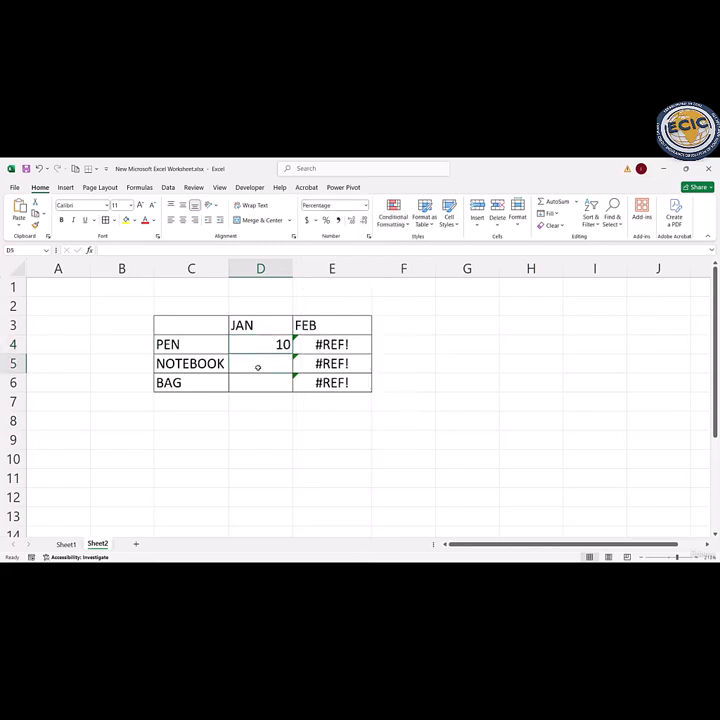
{"action": "type", "text": "50"}
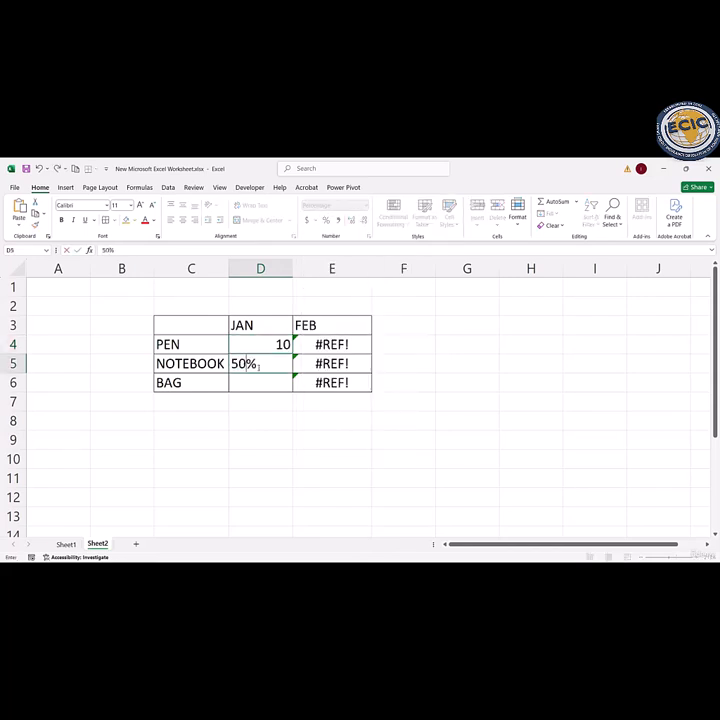
{"action": "key", "text": "Left"}
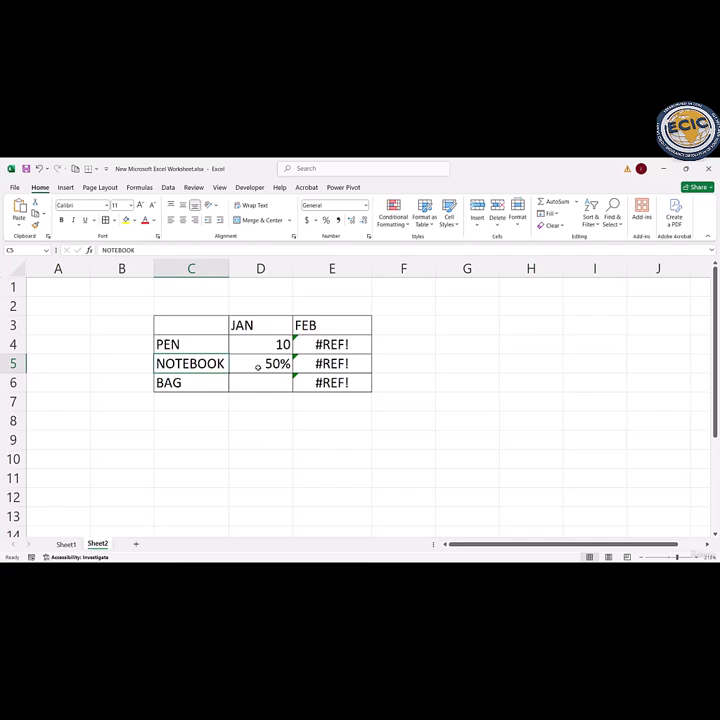
Step: Apply the General number format to the JAN cells D4:D6
{"action": "left_click", "coordinate": [268, 365]}
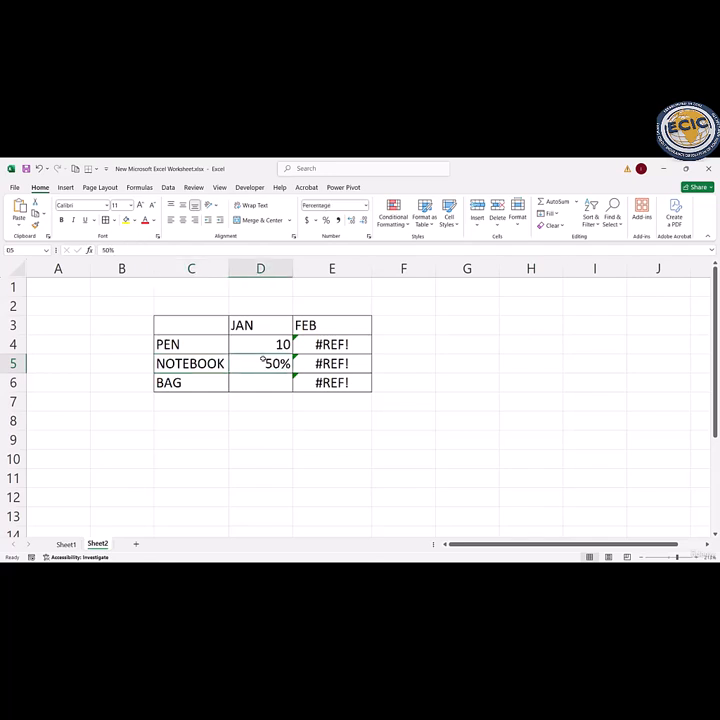
{"action": "left_click_drag", "start_coordinate": [260, 344], "coordinate": [267, 381]}
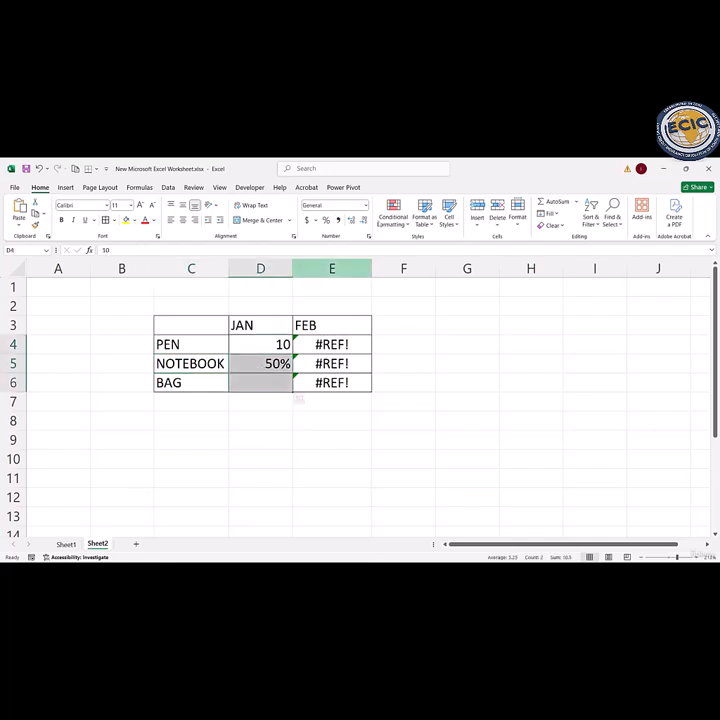
{"action": "left_click", "coordinate": [366, 205]}
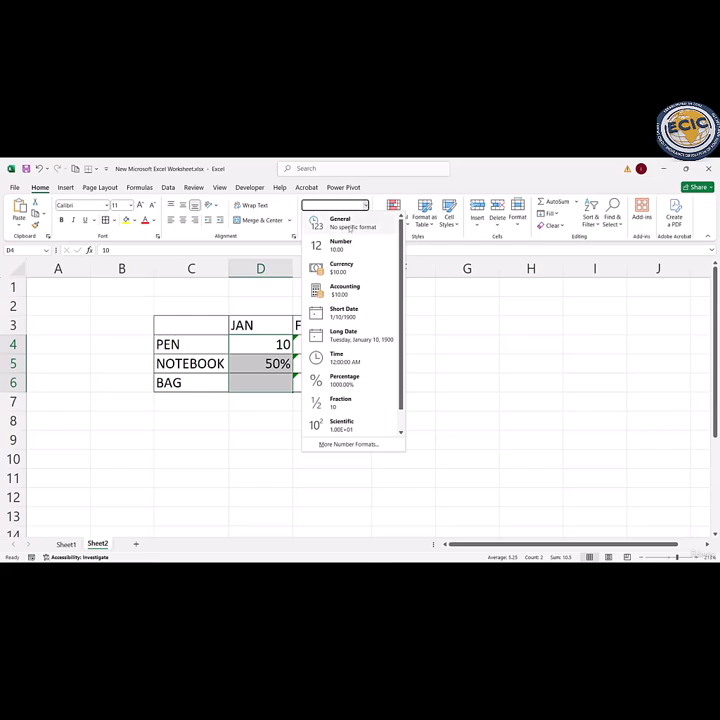
{"action": "left_click", "coordinate": [340, 222]}
Step: Enter 50 as the notebook's JAN value in D5 and 100 as the bag's in D6
{"action": "double_click", "coordinate": [272, 364]}
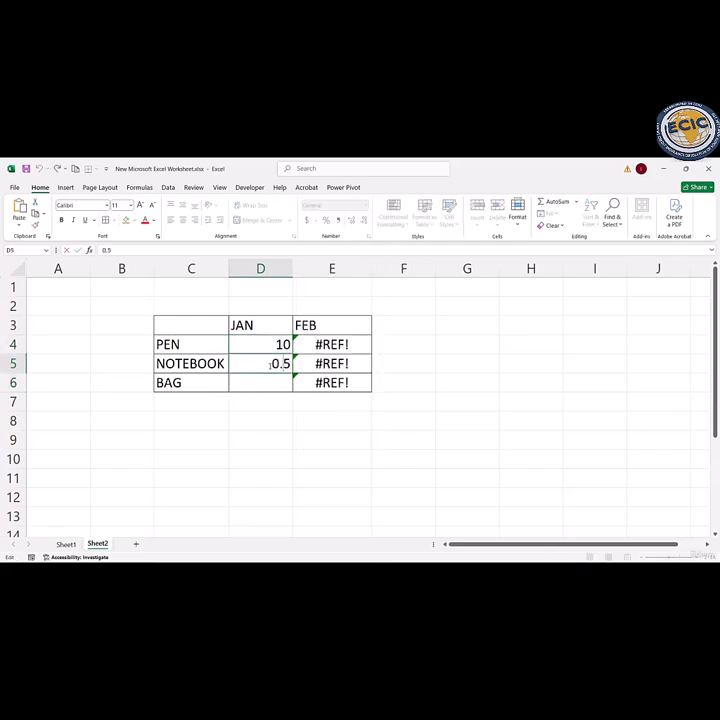
{"action": "key", "text": "BackSpace"}
{"action": "key", "text": "BackSpace"}
{"action": "key", "text": "BackSpace"}
{"action": "type", "text": "50"}
{"action": "key", "text": "Return"}
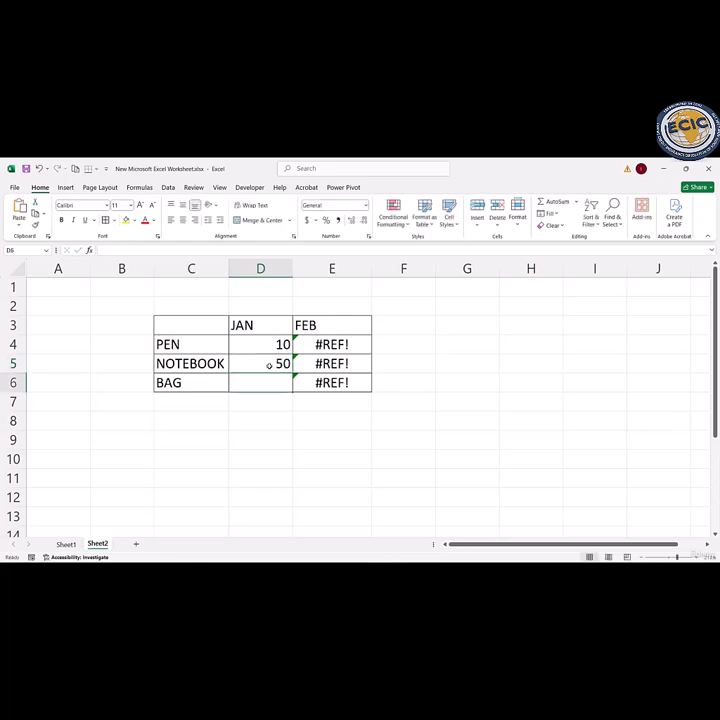
{"action": "type", "text": "100"}
{"action": "key", "text": "Return"}
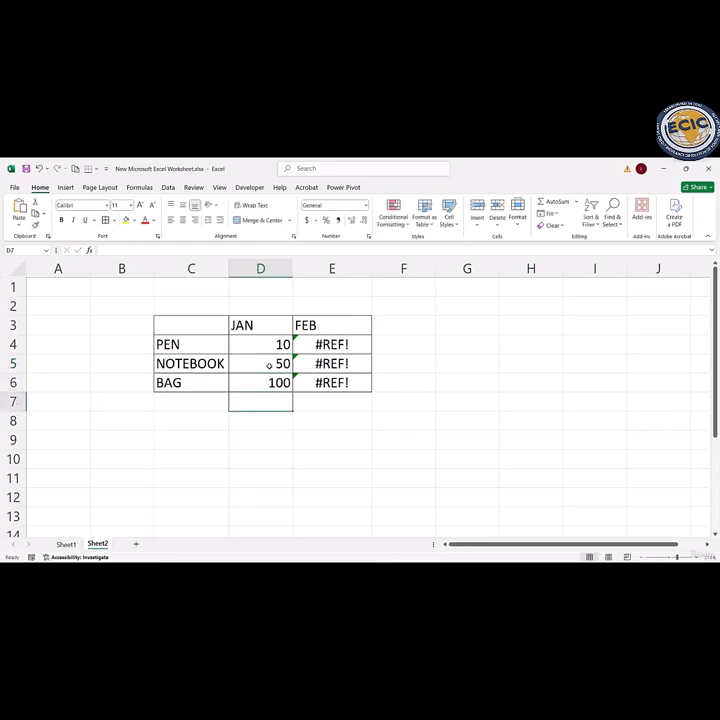
Step: Clear the broken #REF! formulas from the FEB cells E4:E6
{"action": "double_click", "coordinate": [326, 346]}
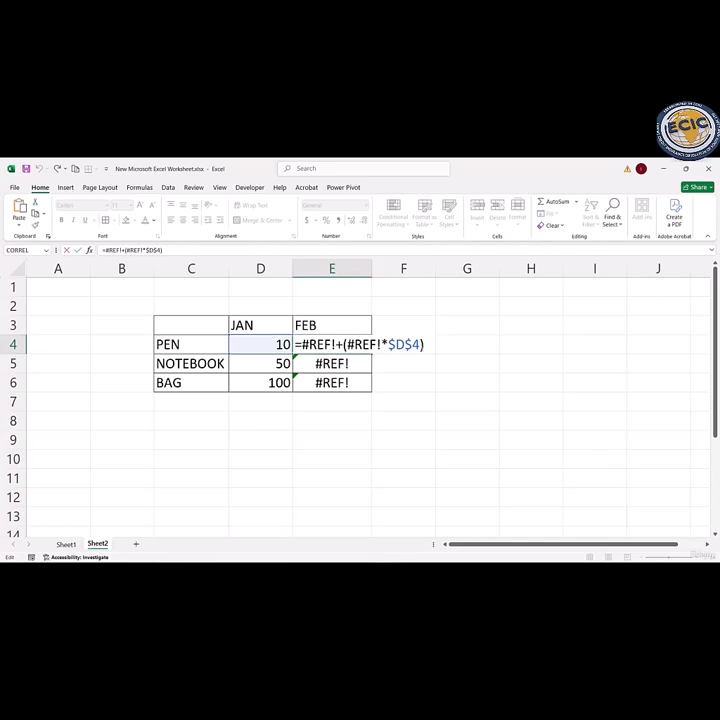
{"action": "left_click_drag", "start_coordinate": [426, 344], "coordinate": [292, 344]}
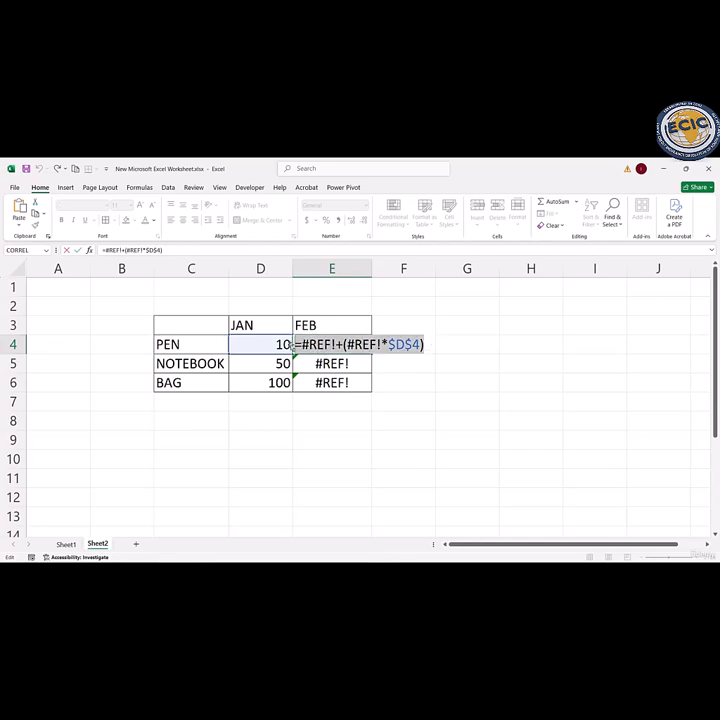
{"action": "type", "text": "\\"}
{"action": "key", "text": "Return"}
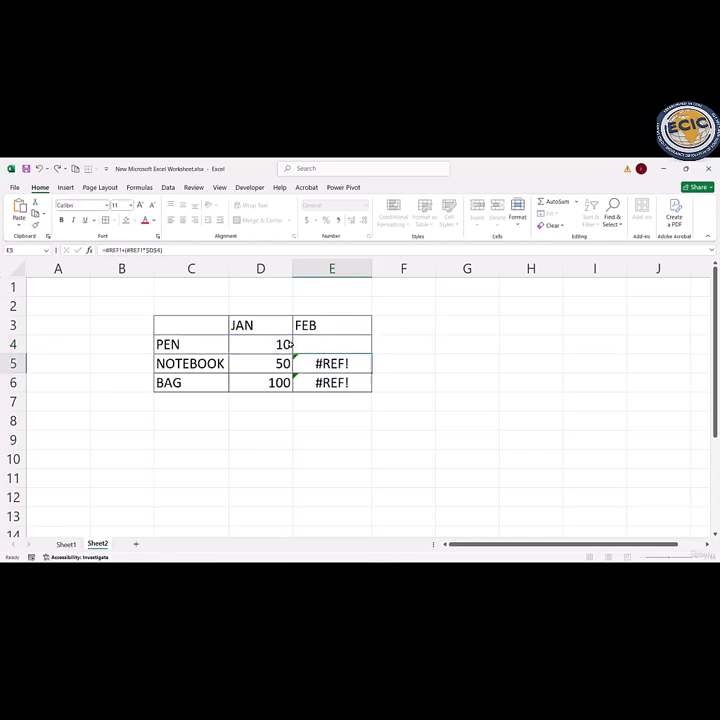
{"action": "key", "text": "BackSpace"}
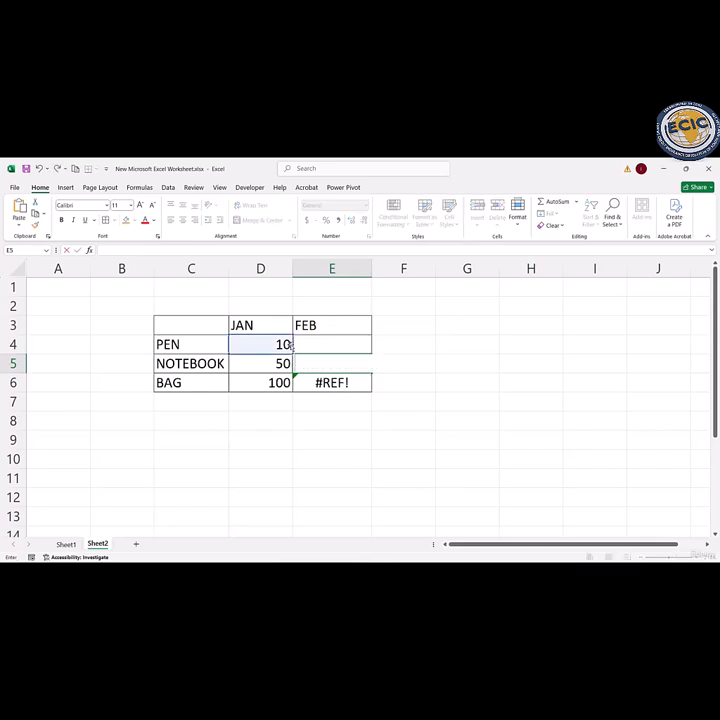
{"action": "key", "text": "Return"}
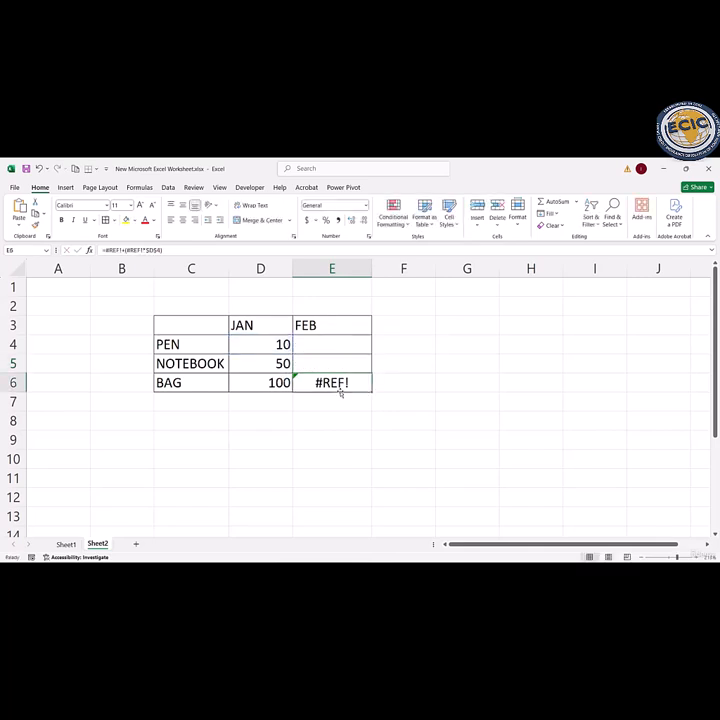
{"action": "key", "text": "BackSpace"}
Step: Enter the FEB values 12 for the pen, 55 for the notebook and 105 for the bag in E4:E6
{"action": "left_click", "coordinate": [325, 342]}
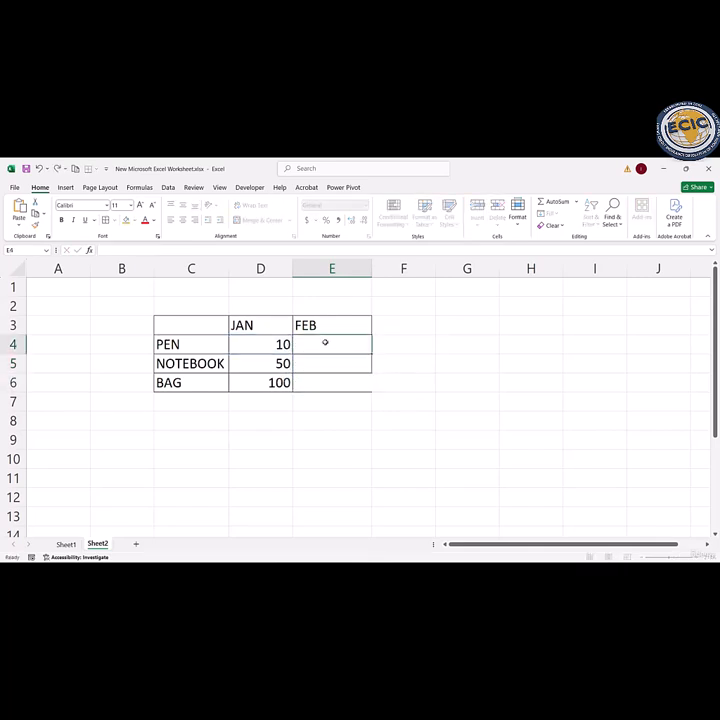
{"action": "type", "text": "12"}
{"action": "key", "text": "Return"}
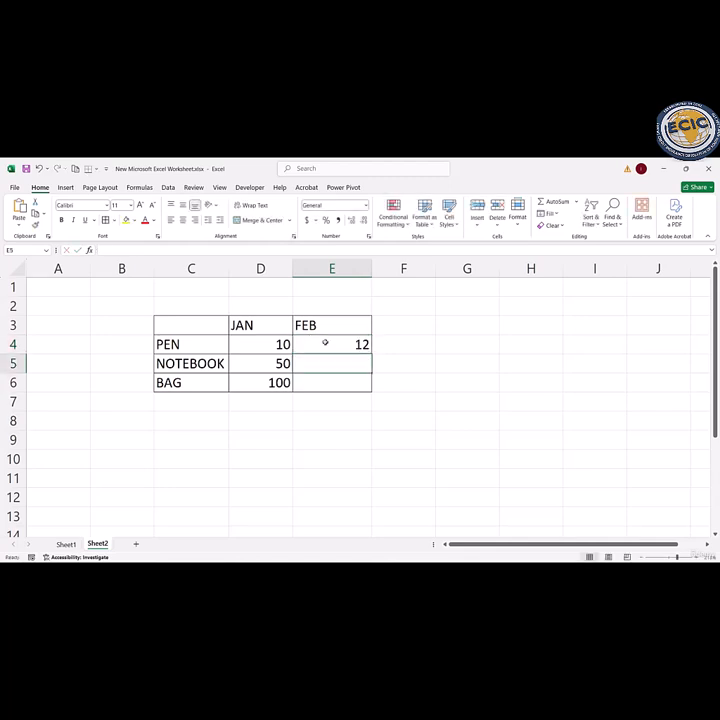
{"action": "type", "text": "55"}
{"action": "key", "text": "Return"}
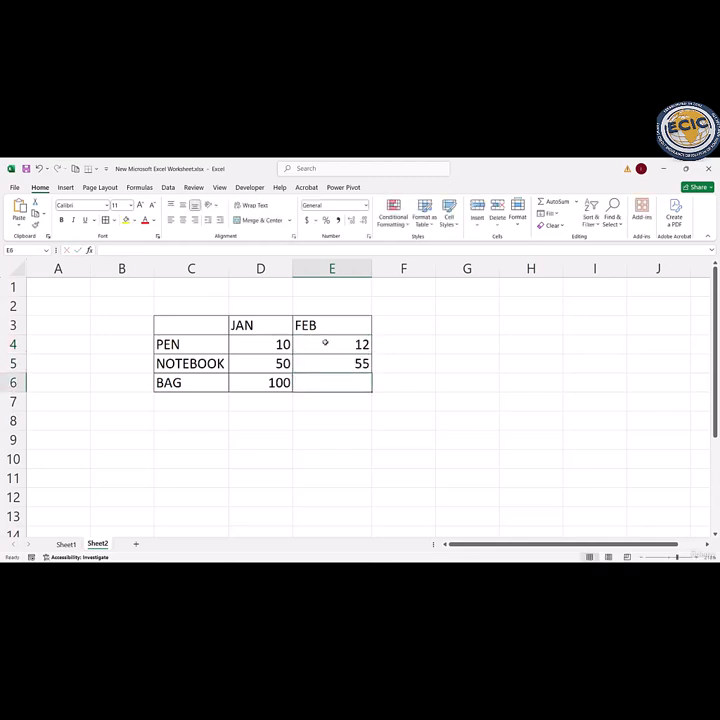
{"action": "type", "text": "105"}
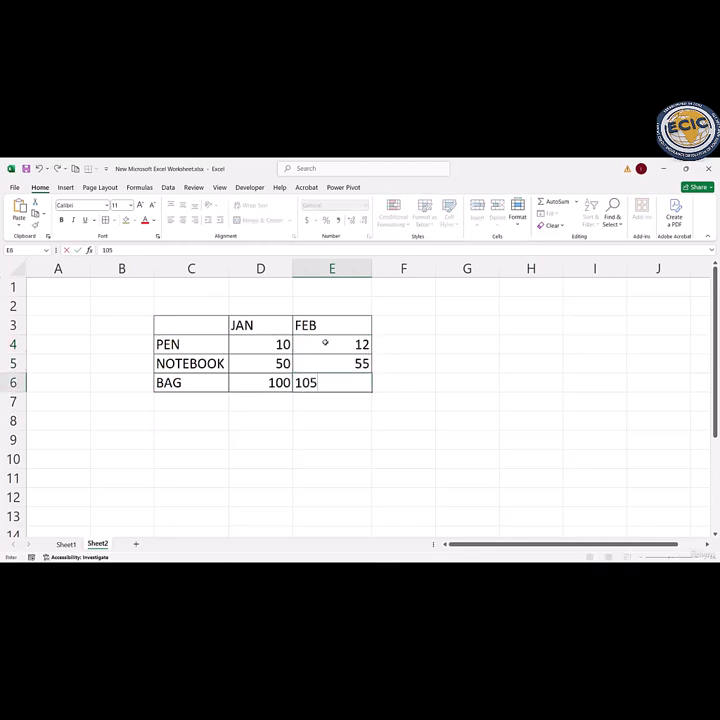
{"action": "key", "text": "Return"}
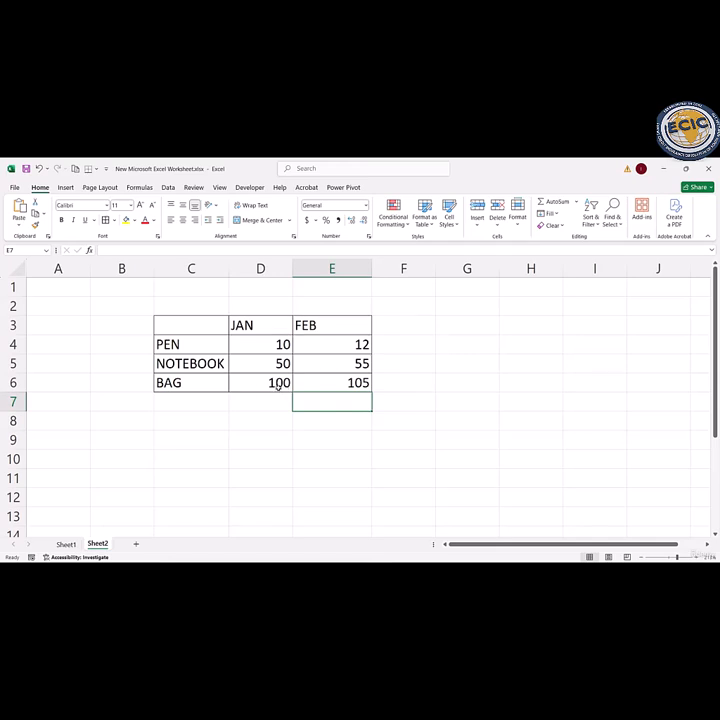
Step: Enter 10% in cell G3, outside the product table
{"action": "key", "text": "Home"}
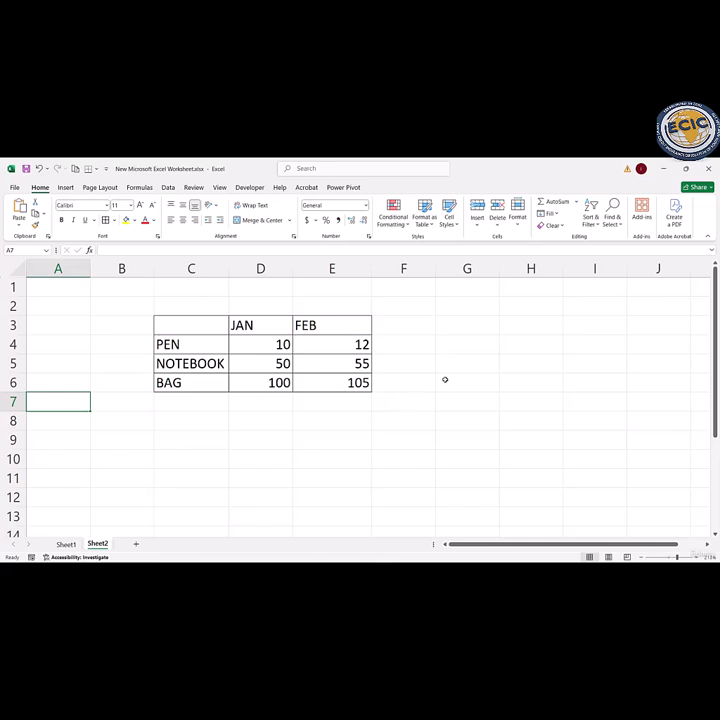
{"action": "left_click", "coordinate": [454, 328]}
{"action": "type", "text": "1"}
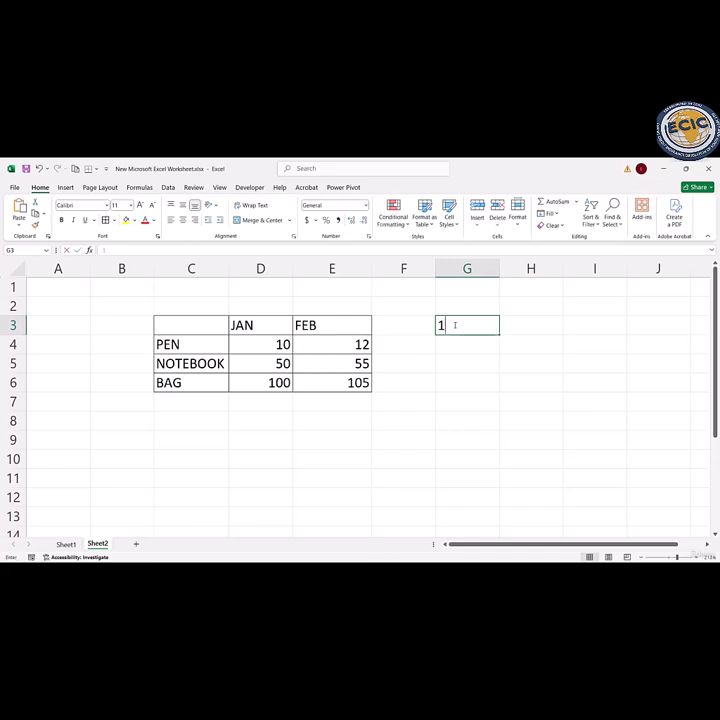
{"action": "type", "text": "0%"}
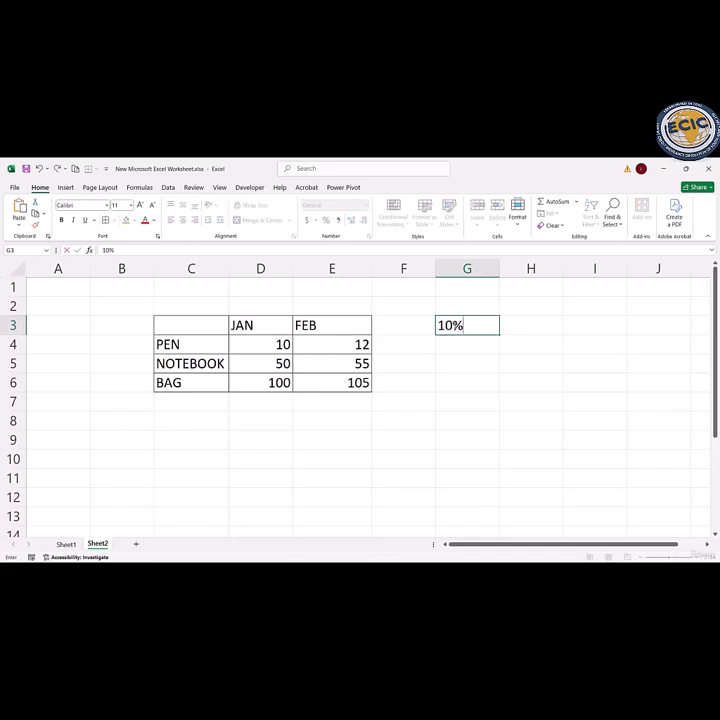
{"action": "key", "text": "Return"}
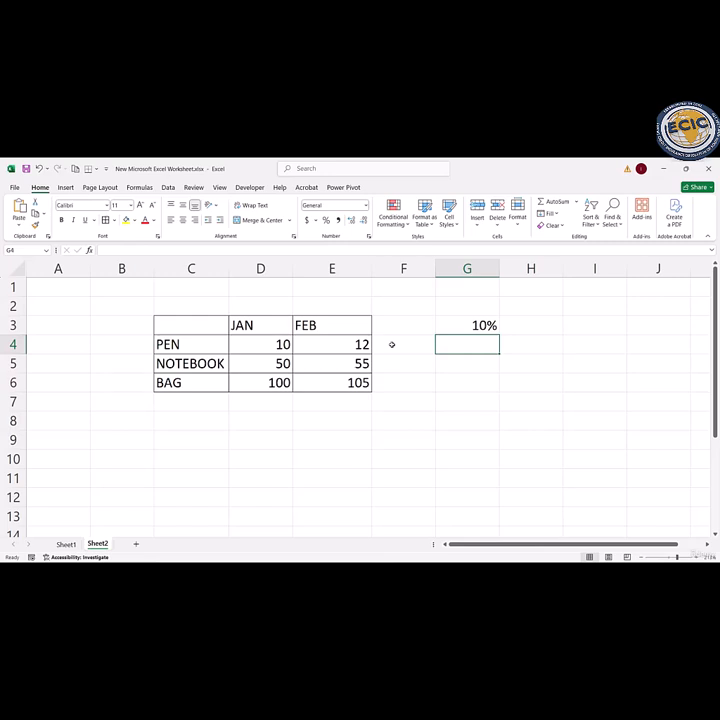
Step: Enter the incomplete formula =D4*$ in cell G7 and accept the proposed correction to =D4
{"action": "double_click", "coordinate": [283, 345]}
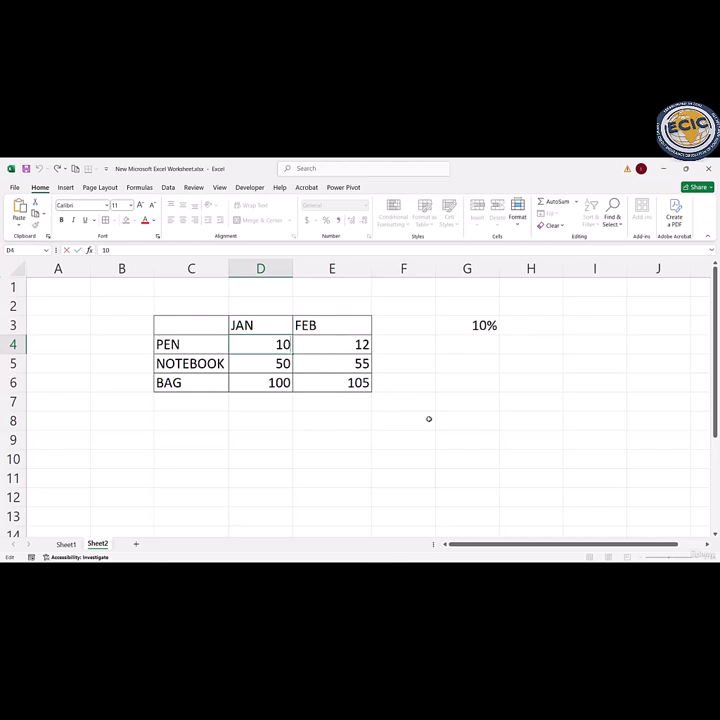
{"action": "left_click", "coordinate": [429, 419]}
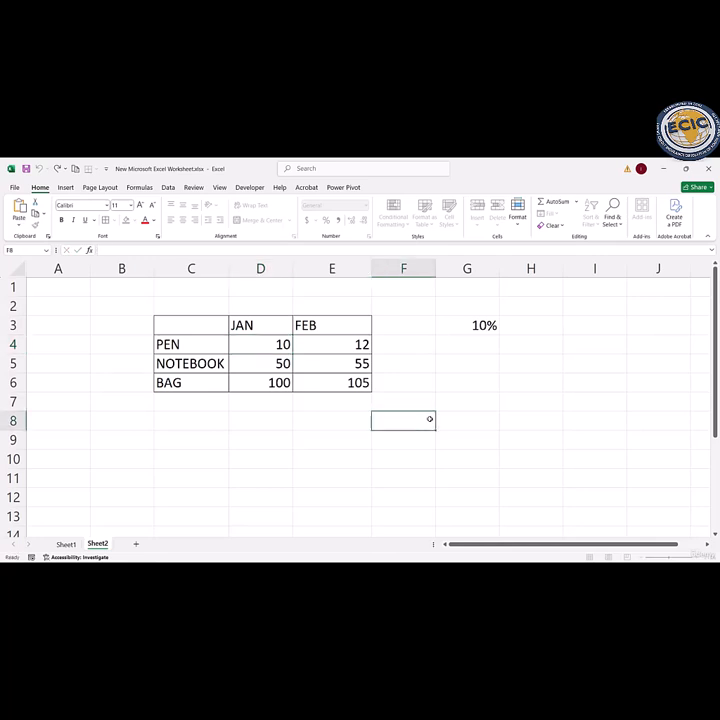
{"action": "left_click", "coordinate": [451, 400]}
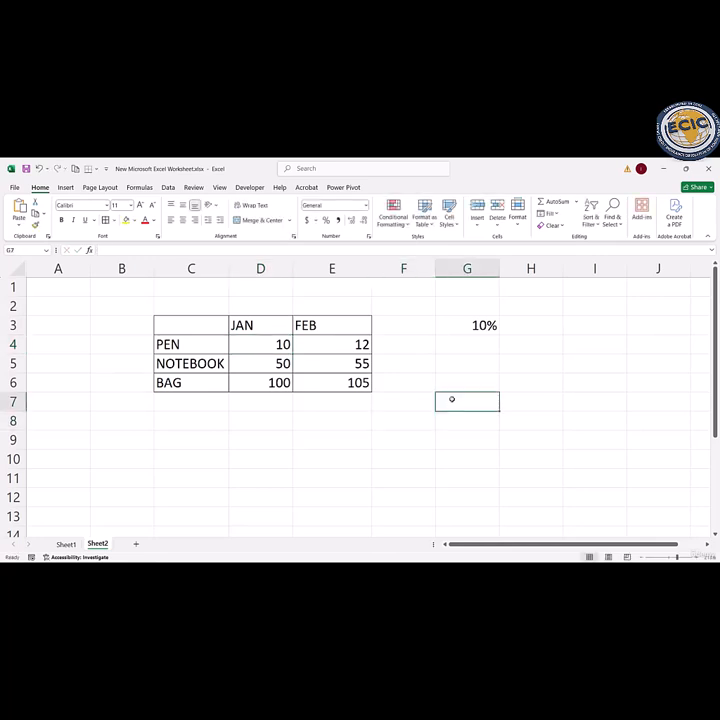
{"action": "type", "text": "="}
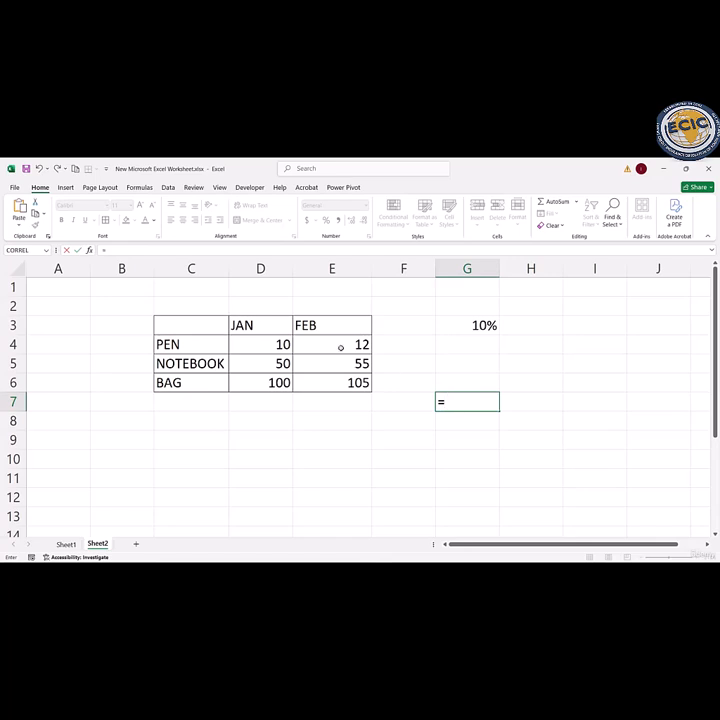
{"action": "left_click", "coordinate": [272, 347]}
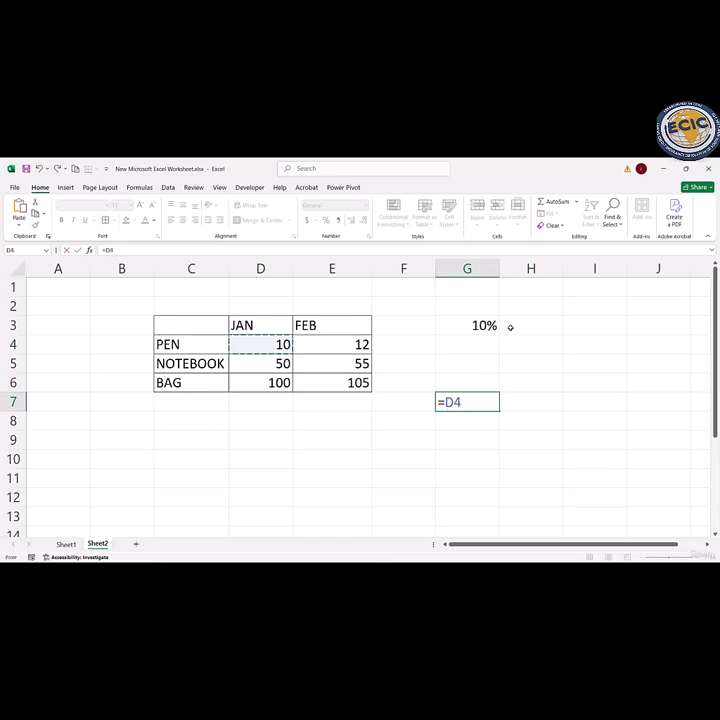
{"action": "type", "text": "*"}
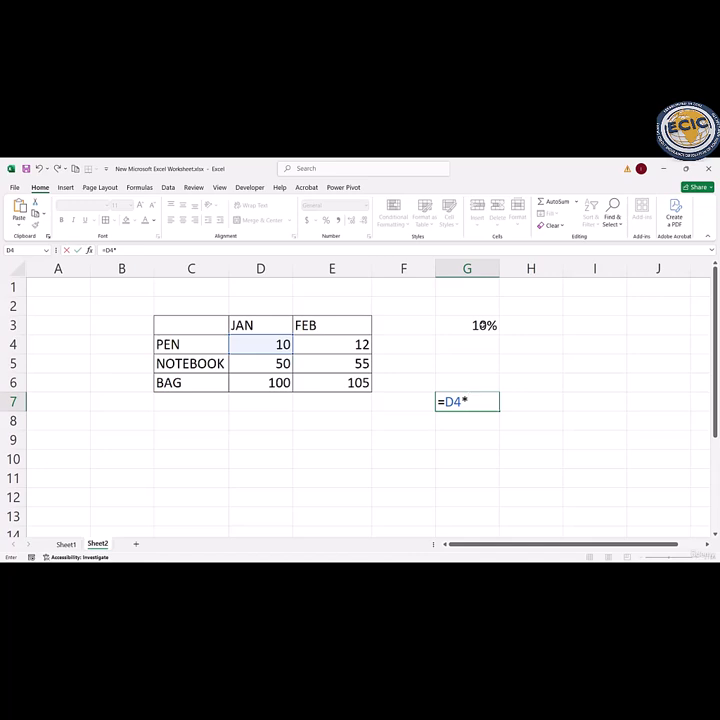
{"action": "type", "text": "$"}
{"action": "key", "text": "Return"}
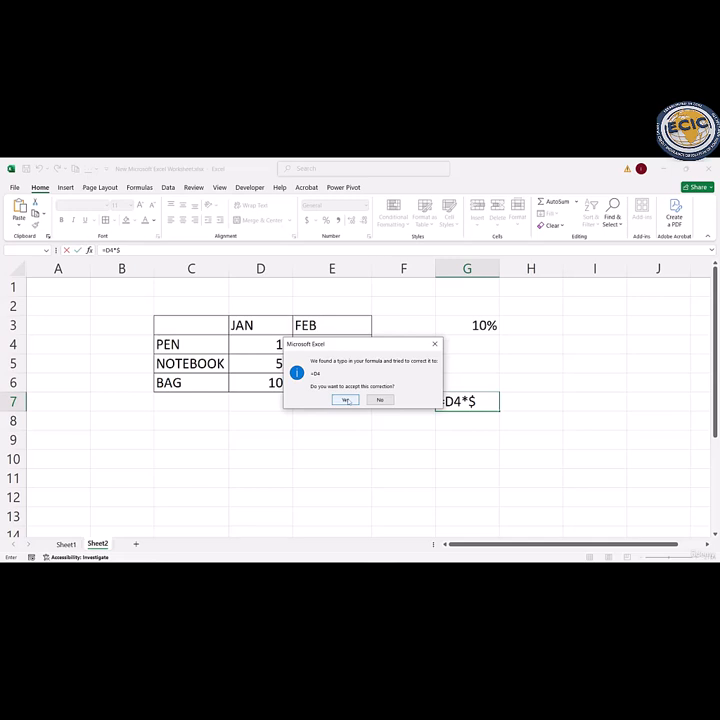
{"action": "left_click", "coordinate": [346, 400]}
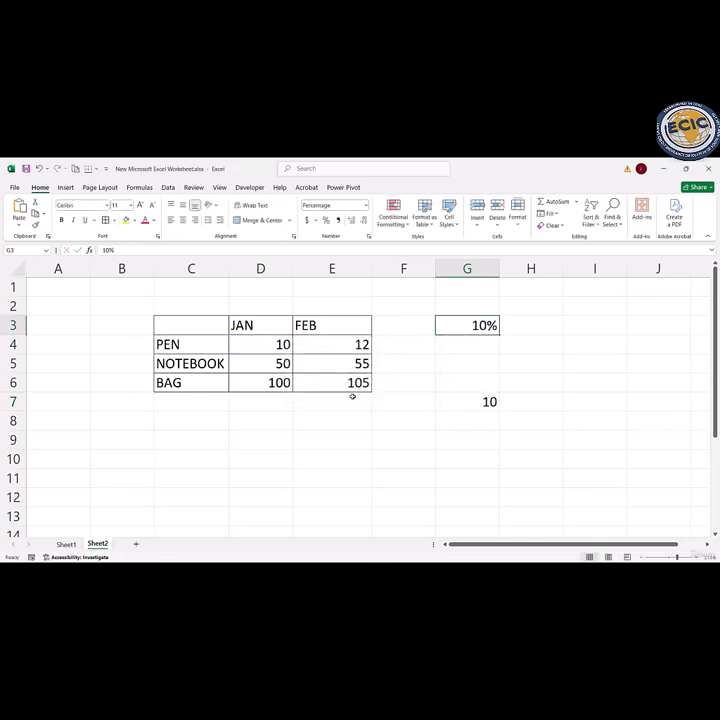
Step: Extend the formula in G7 to =D4*$G3, multiplying the pen's JAN value by the column-locked percentage
{"action": "double_click", "coordinate": [472, 402]}
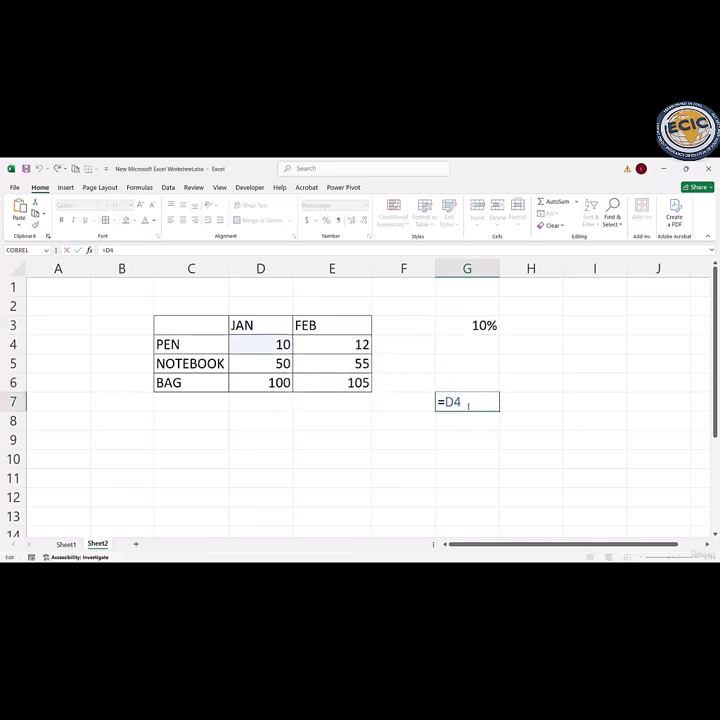
{"action": "type", "text": "*$"}
{"action": "type", "text": "G3"}
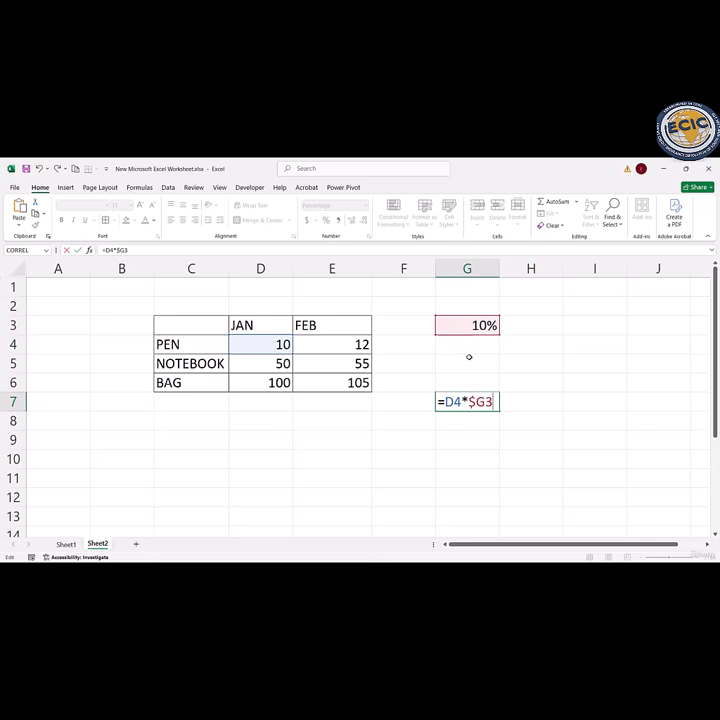
{"action": "key", "text": "Return"}
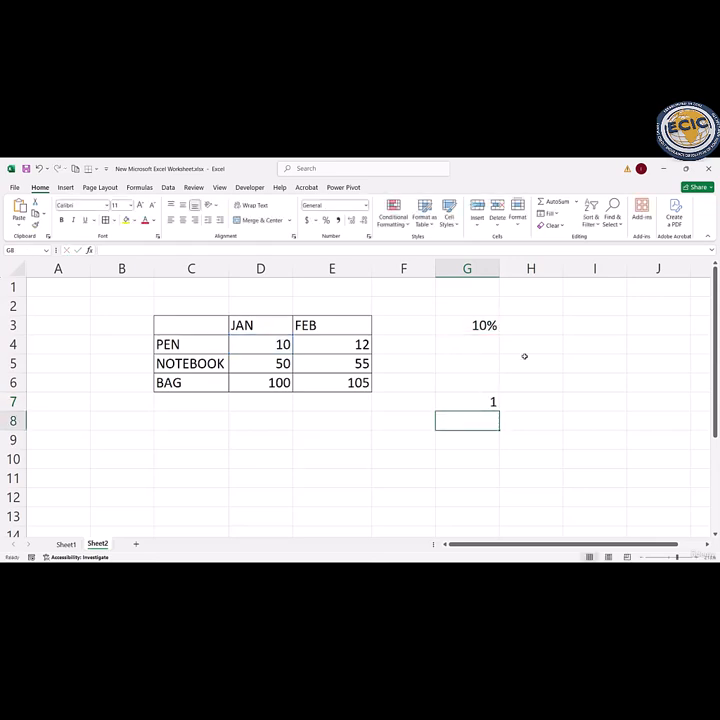
Step: Fill the mixed-reference formula from G7 down through G9
{"action": "left_click", "coordinate": [486, 405]}
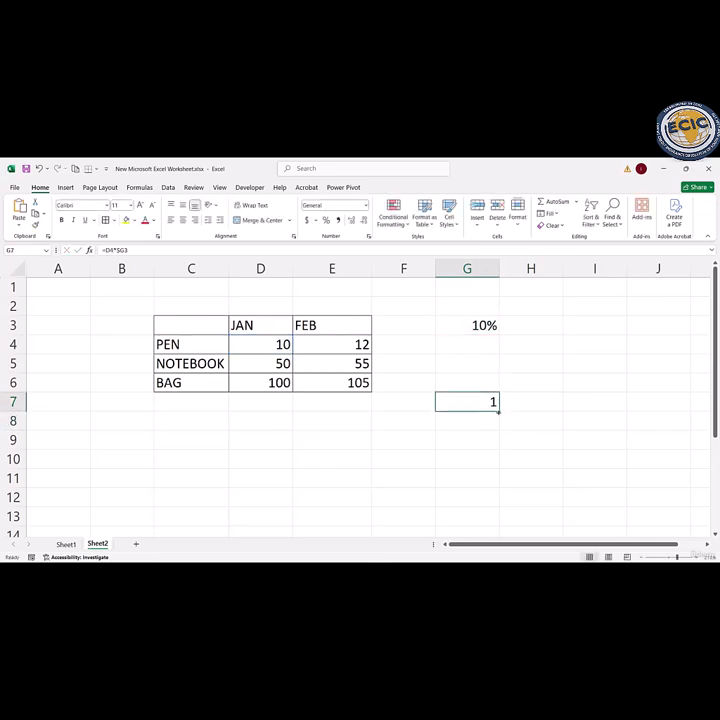
{"action": "left_click_drag", "start_coordinate": [498, 411], "coordinate": [502, 430]}
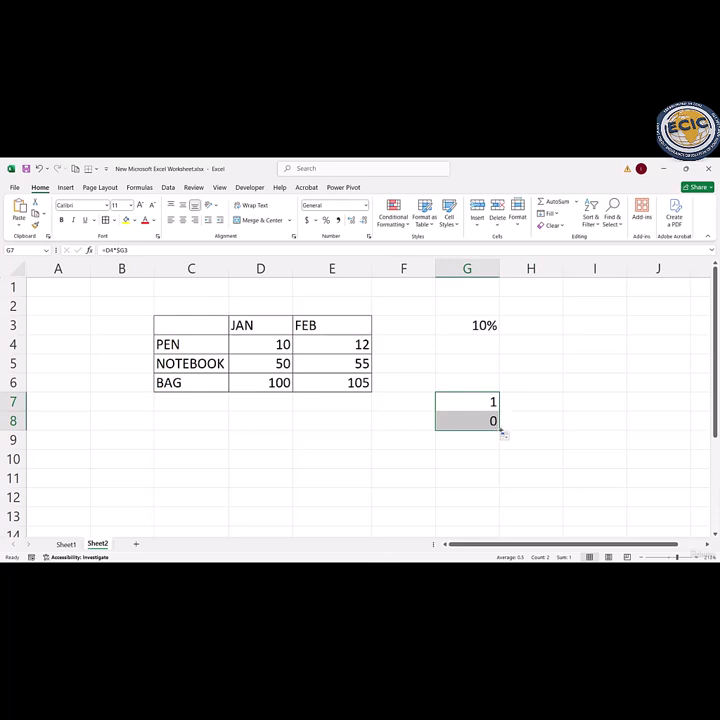
{"action": "left_click_drag", "start_coordinate": [500, 430], "coordinate": [503, 452]}
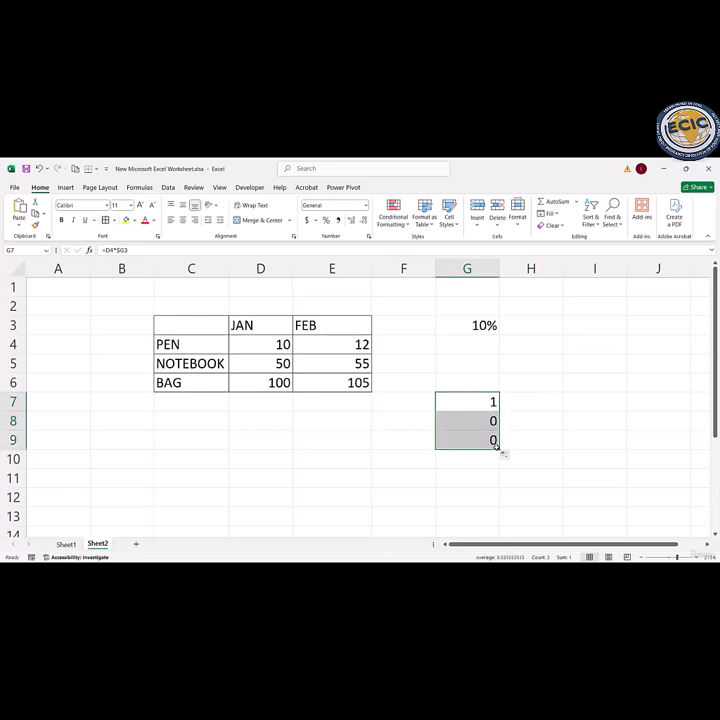
Step: Inspect the formulas in G7, G8 and G9 to compare how their cell references shift down the column
{"action": "left_click", "coordinate": [477, 400]}
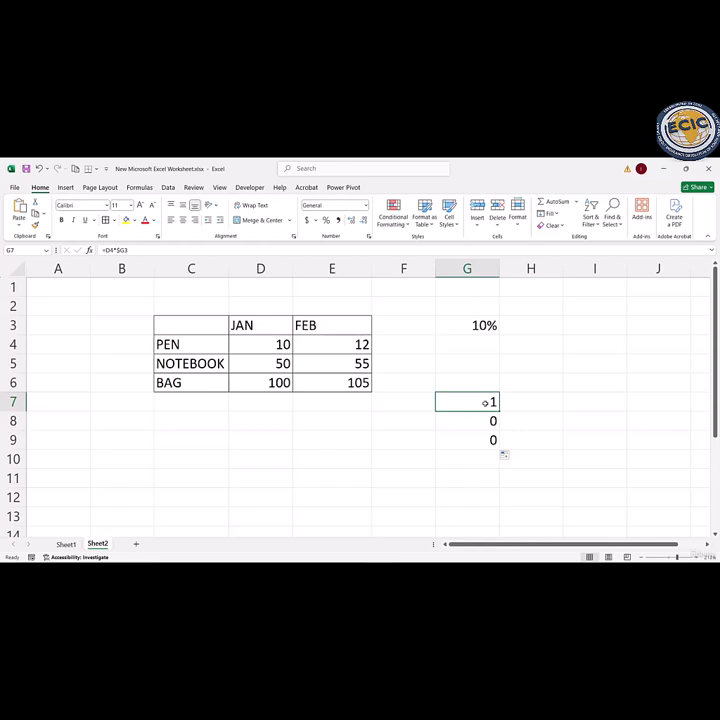
{"action": "double_click", "coordinate": [482, 401]}
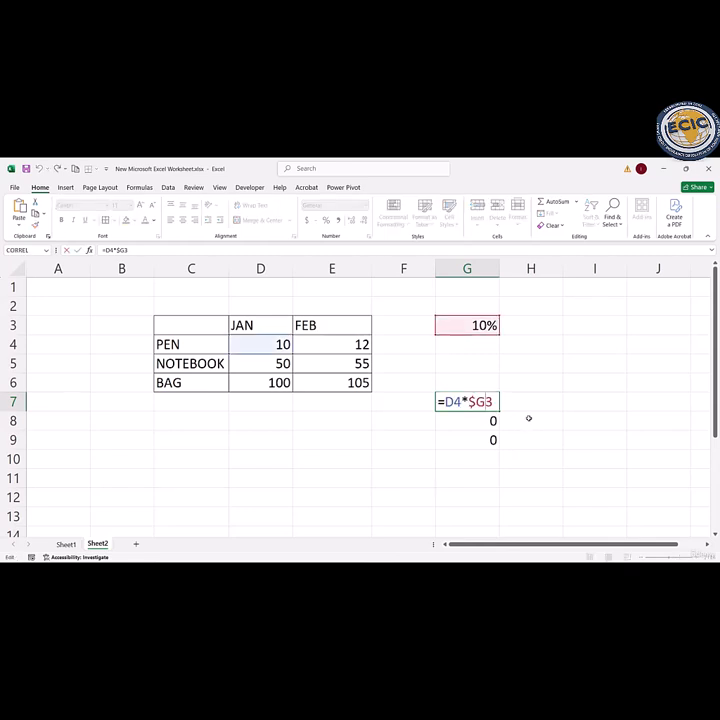
{"action": "key", "text": "Return"}
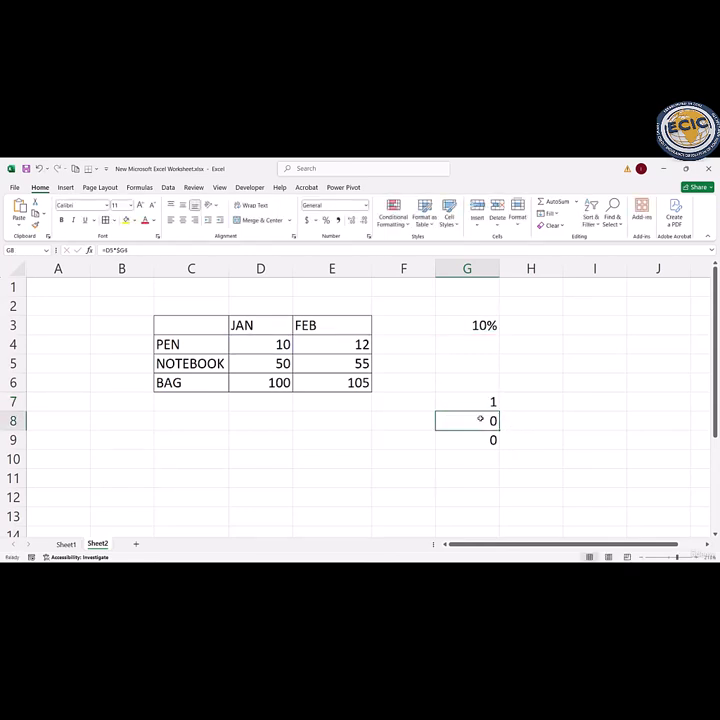
{"action": "double_click", "coordinate": [477, 419]}
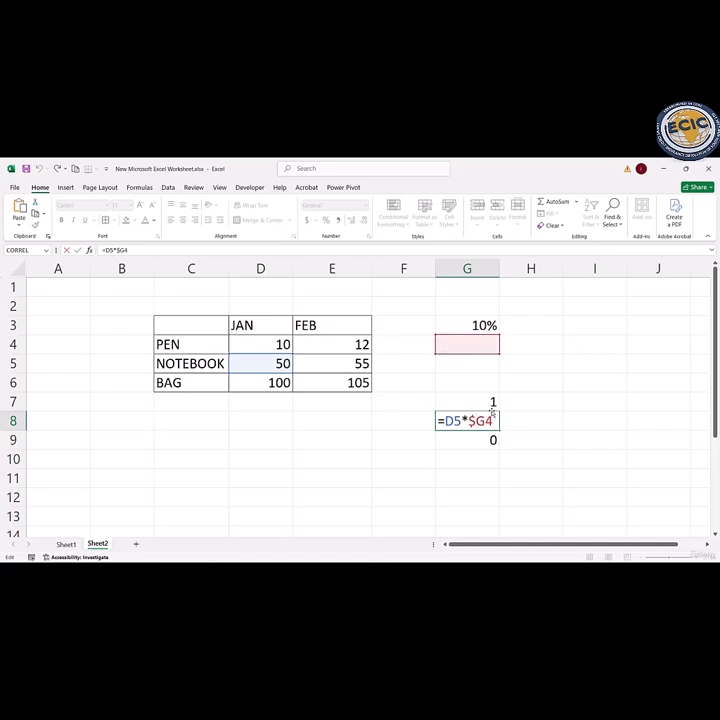
{"action": "left_click", "coordinate": [486, 432]}
{"action": "double_click", "coordinate": [486, 432]}
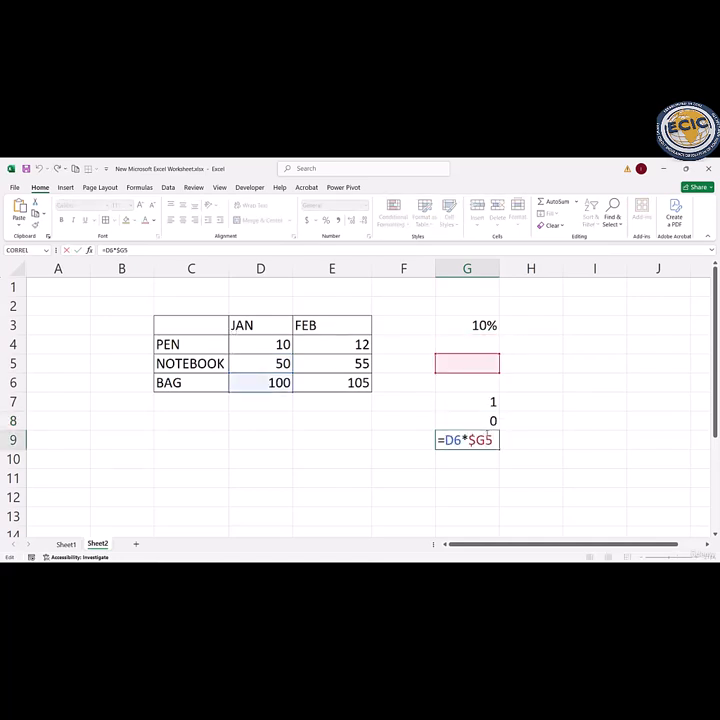
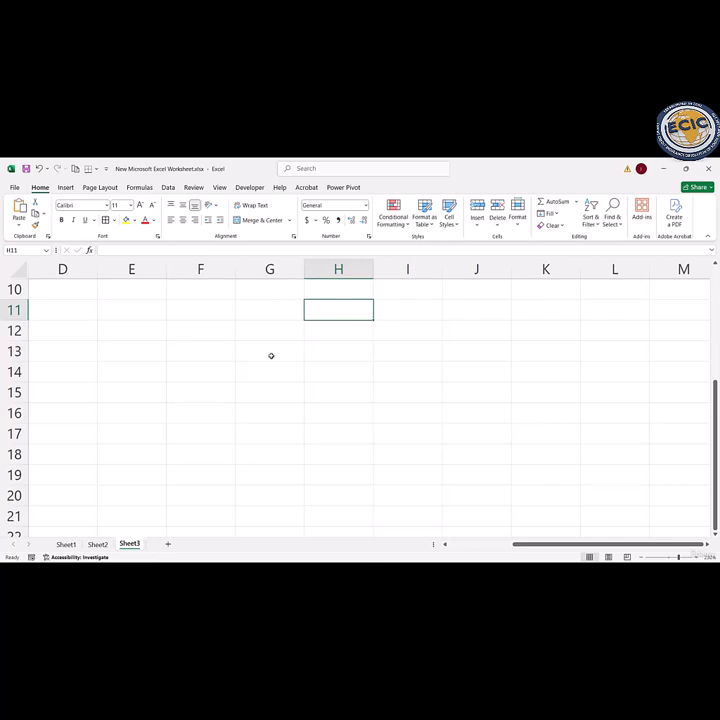
Step: Enter the headers NAME, AGE and SCORE in cells C11 to E11 of Sheet3
{"action": "left_click", "coordinate": [270, 355]}
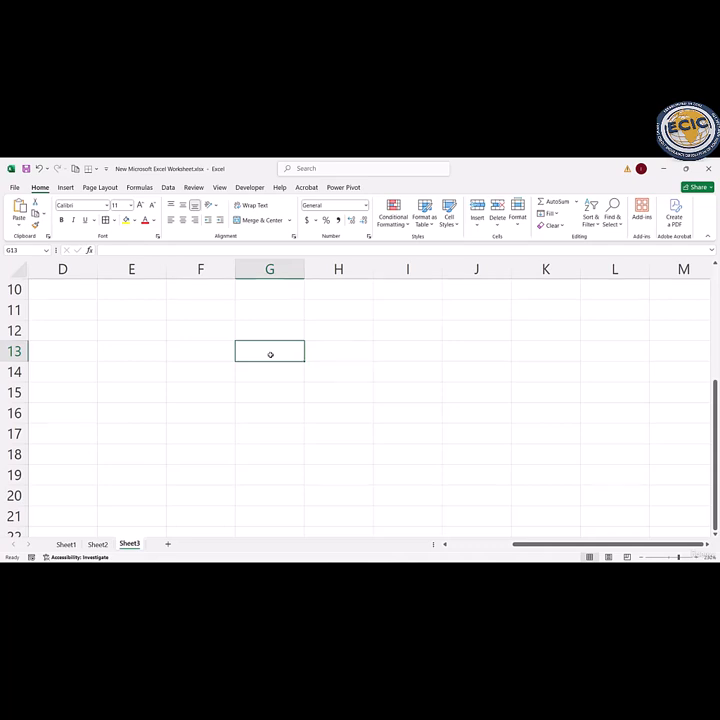
{"action": "key", "text": "Home"}
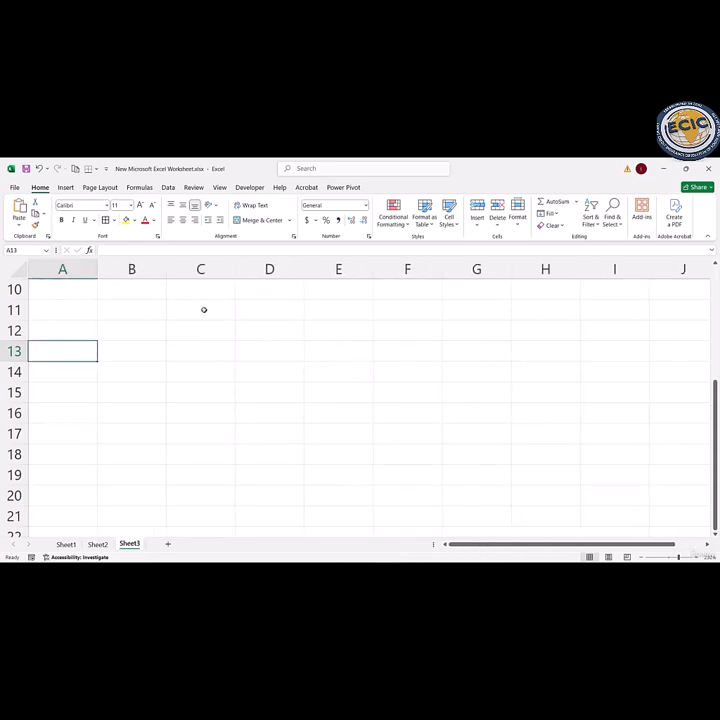
{"action": "left_click", "coordinate": [200, 310]}
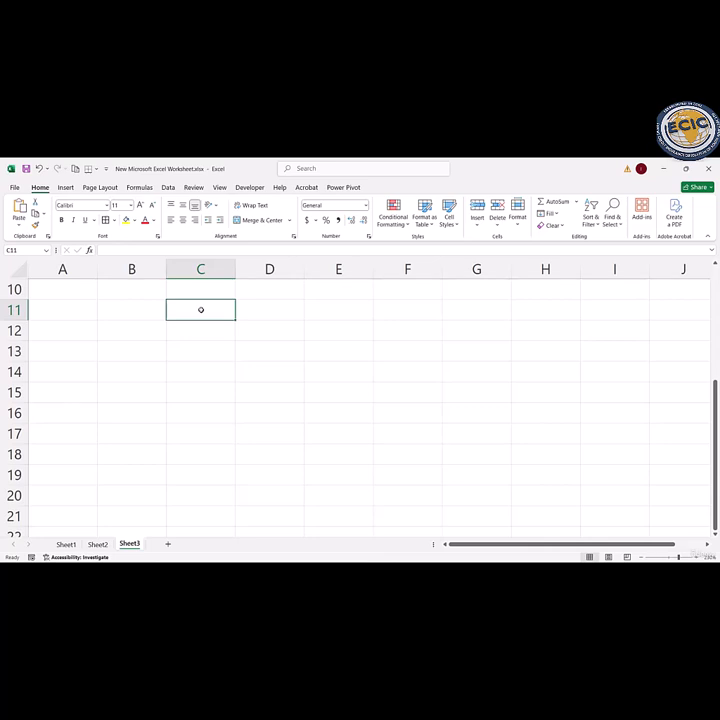
{"action": "type", "text": "NAME"}
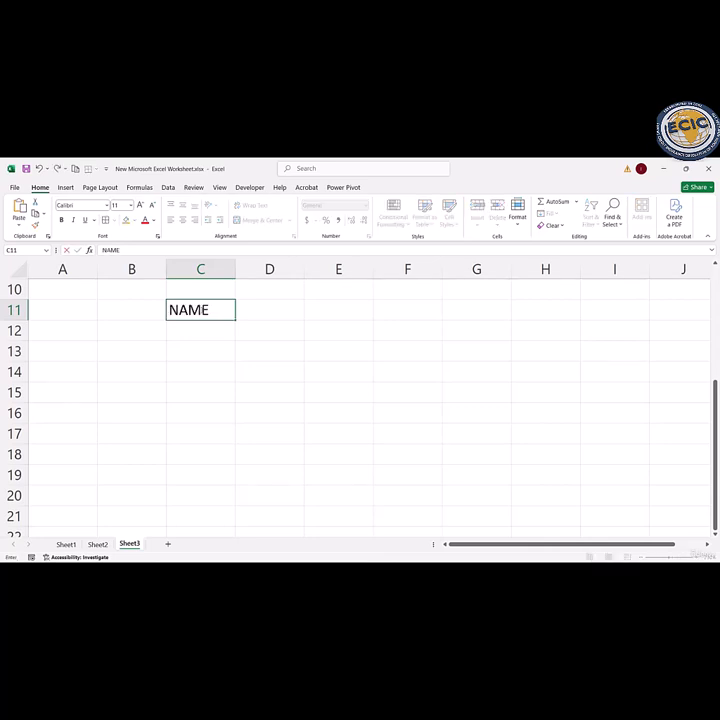
{"action": "key", "text": "Tab"}
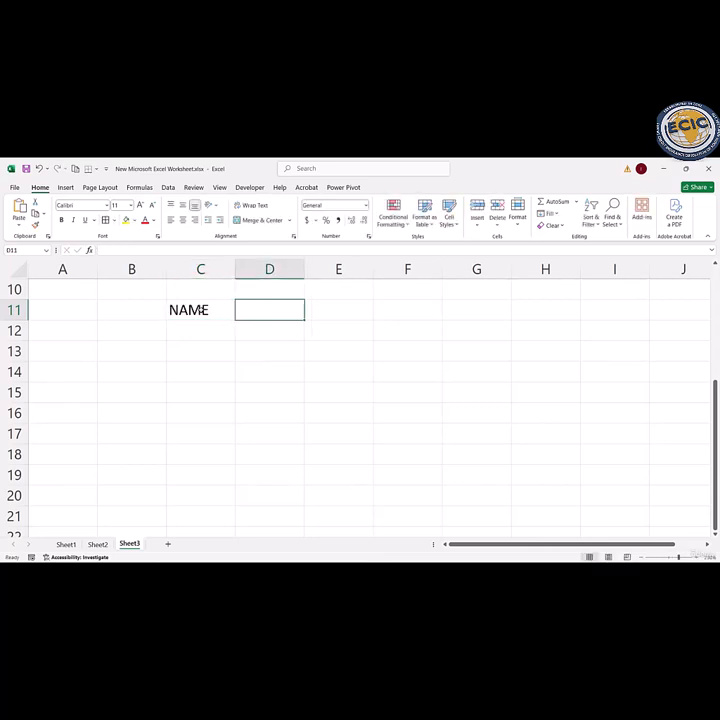
{"action": "type", "text": "AGE"}
{"action": "key", "text": "Tab"}
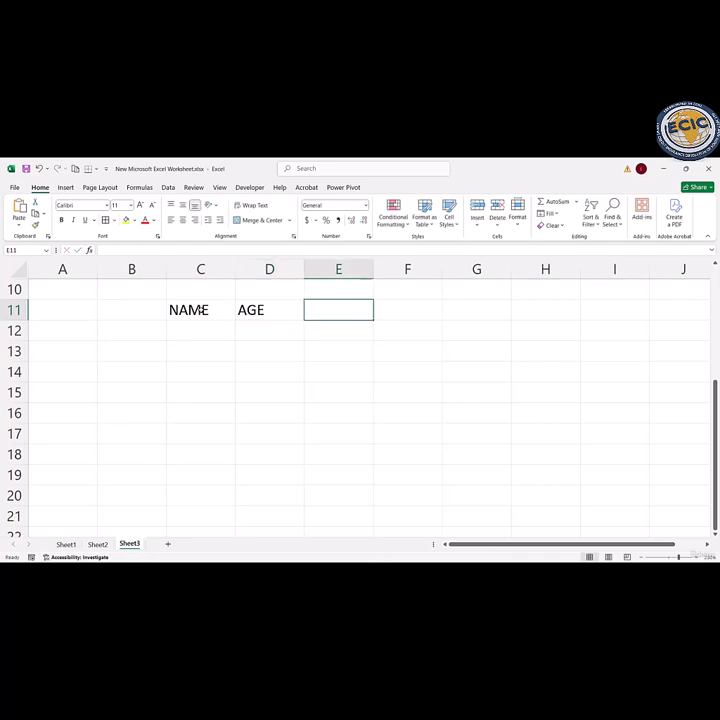
{"action": "type", "text": "SCO"}
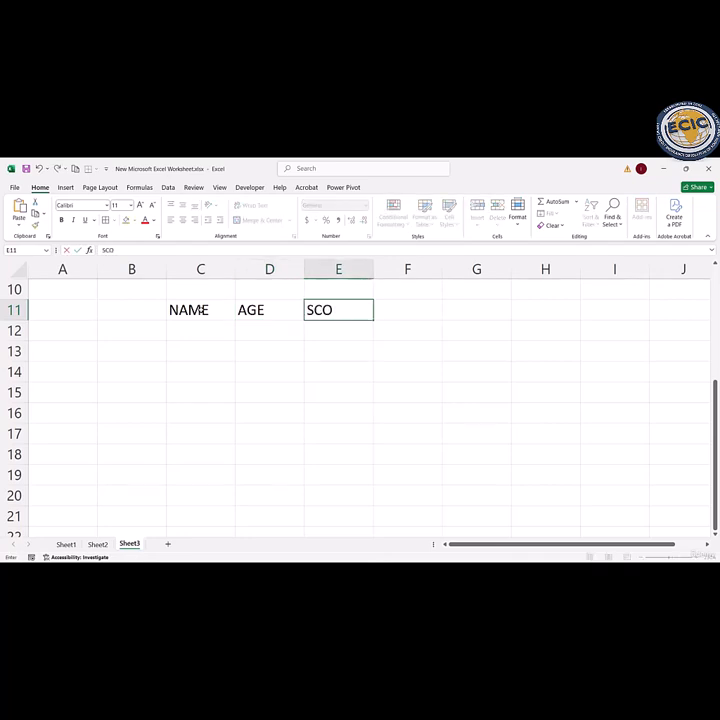
{"action": "type", "text": "RE"}
{"action": "key", "text": "Return"}
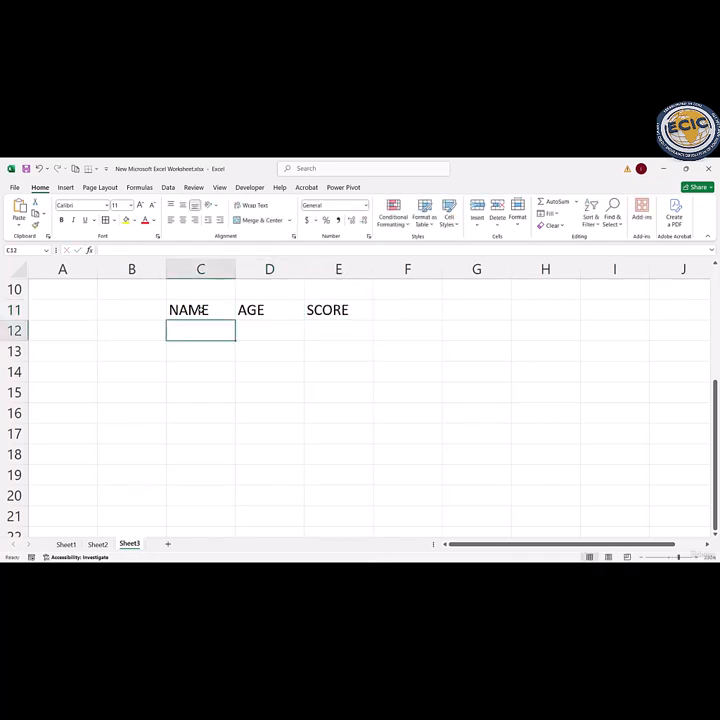
Step: Fill cells C12 to C16 under NAME with the five people's first names
{"action": "type", "text": "ALICE"}
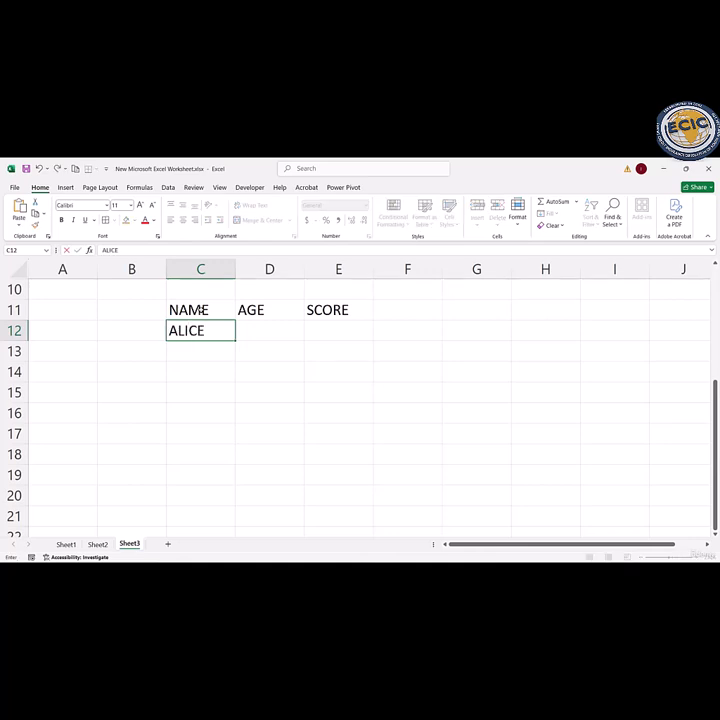
{"action": "key", "text": "Return"}
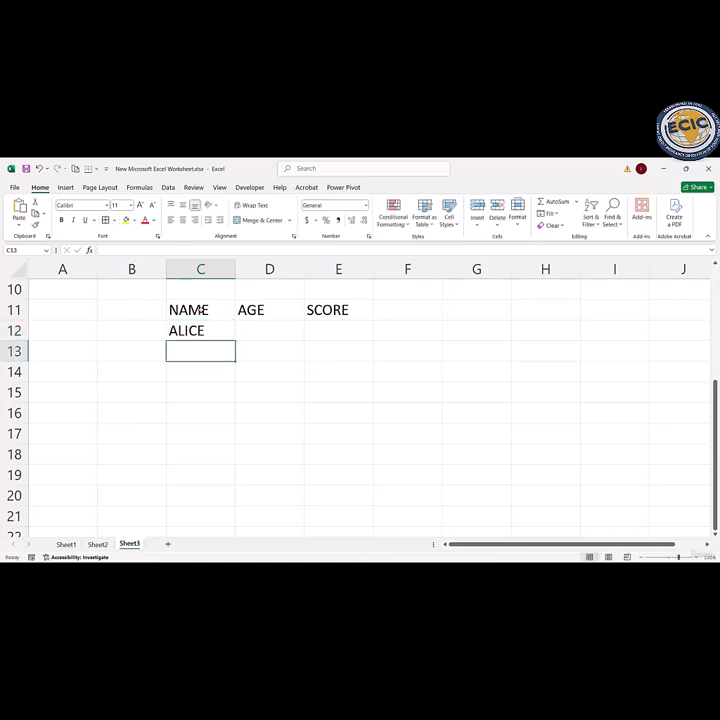
{"action": "type", "text": "BOB"}
{"action": "key", "text": "Return"}
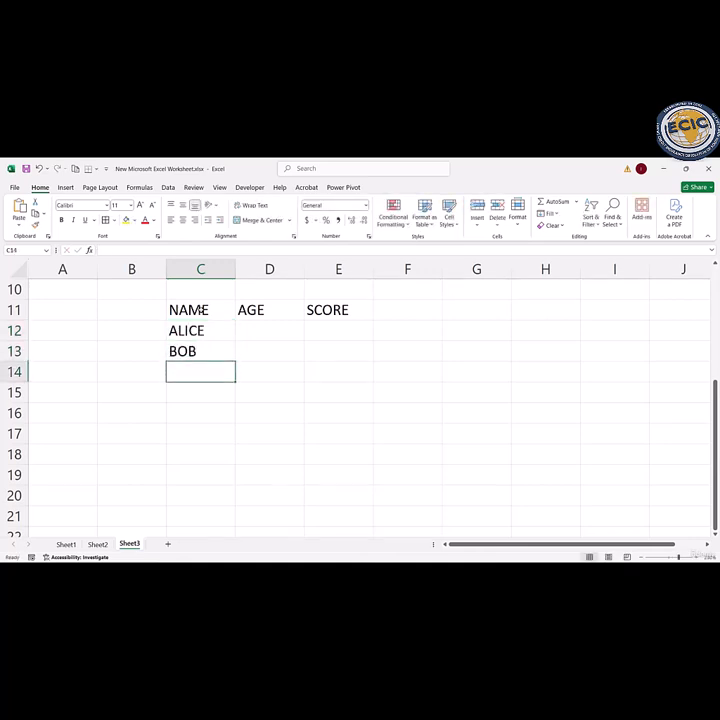
{"action": "type", "text": "CHARLI"}
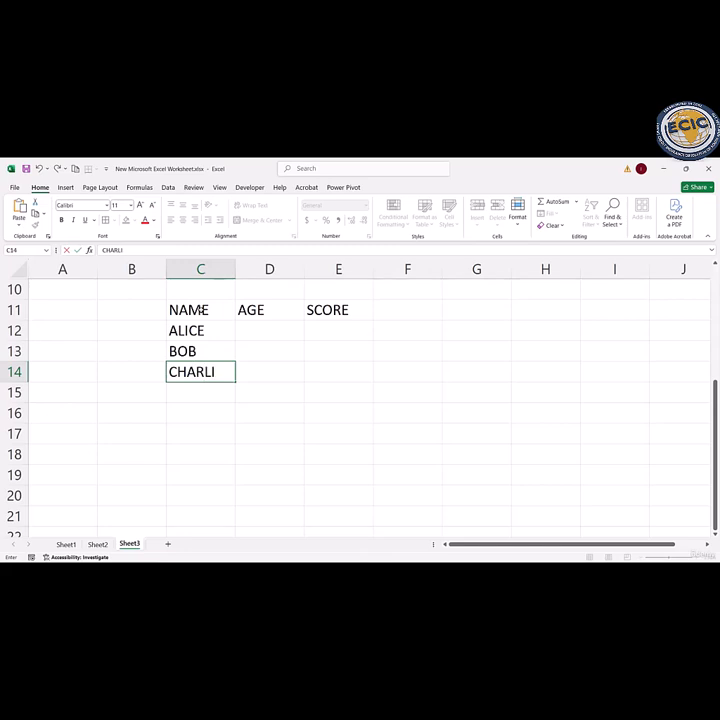
{"action": "type", "text": "E"}
{"action": "key", "text": "Return"}
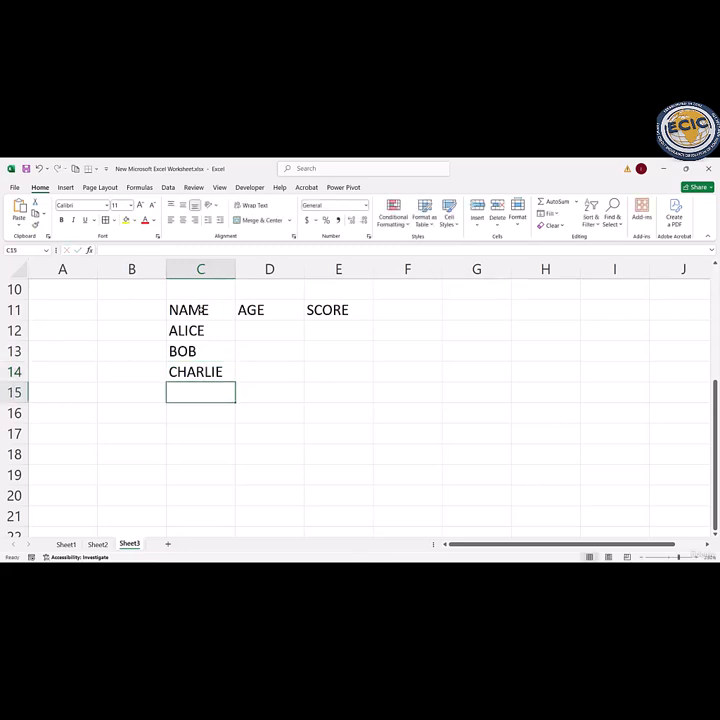
{"action": "type", "text": "DIANA"}
{"action": "key", "text": "Return"}
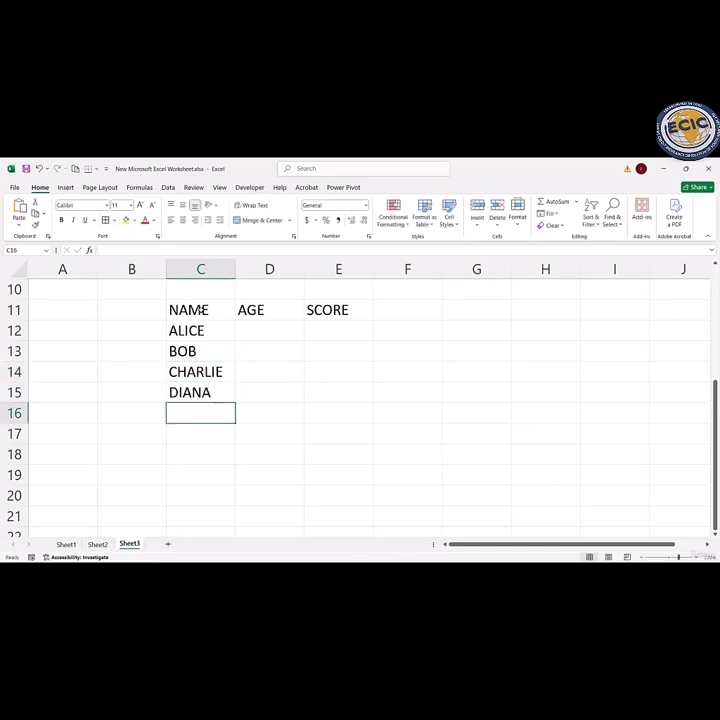
{"action": "type", "text": "ETHAN"}
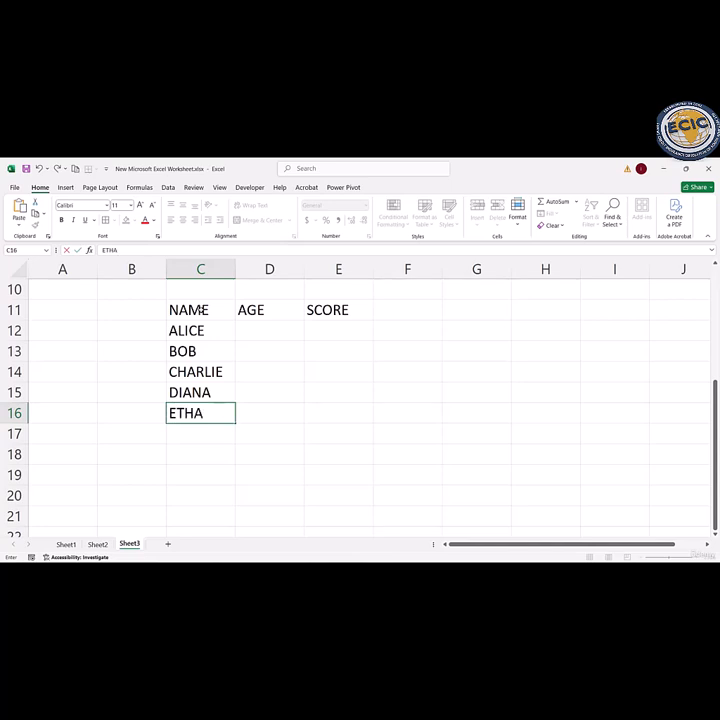
{"action": "key", "text": "Return"}
Step: Enter the ages 22, 25, 20, 23 and 21 in cells D12 to D16
{"action": "double_click", "coordinate": [259, 328]}
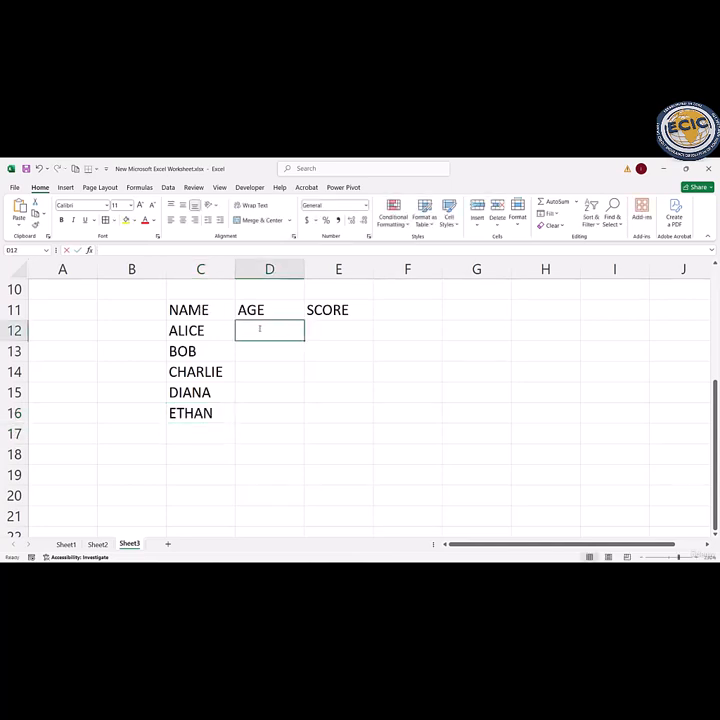
{"action": "type", "text": "22"}
{"action": "key", "text": "Return"}
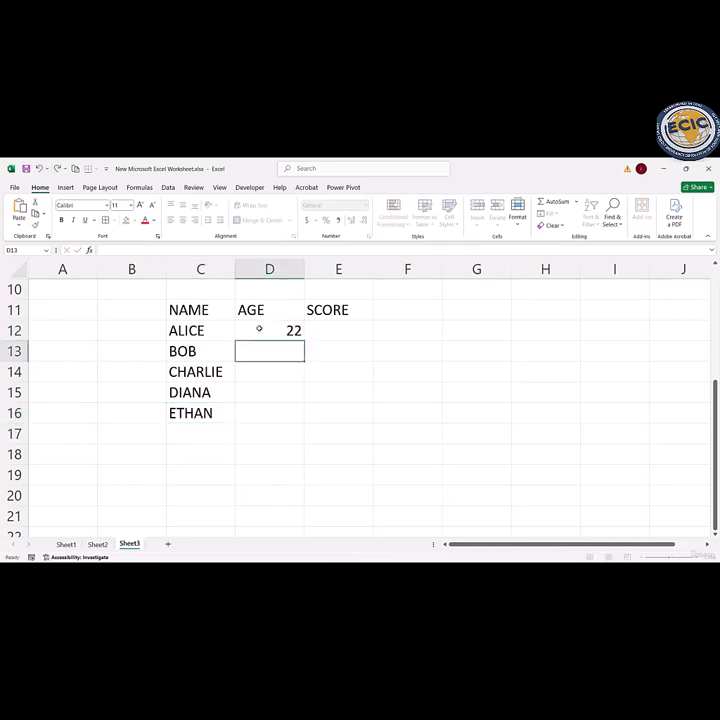
{"action": "type", "text": "25"}
{"action": "key", "text": "Return"}
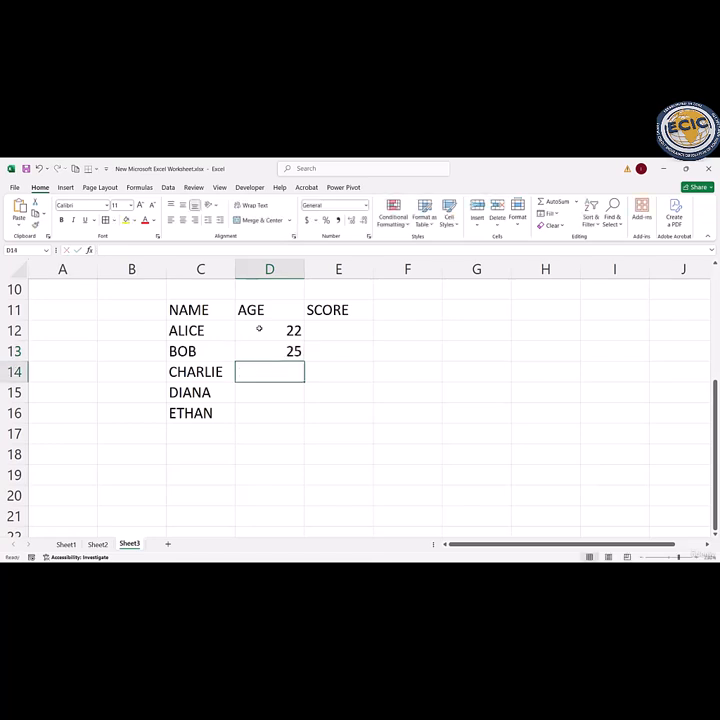
{"action": "type", "text": "20"}
{"action": "key", "text": "Return"}
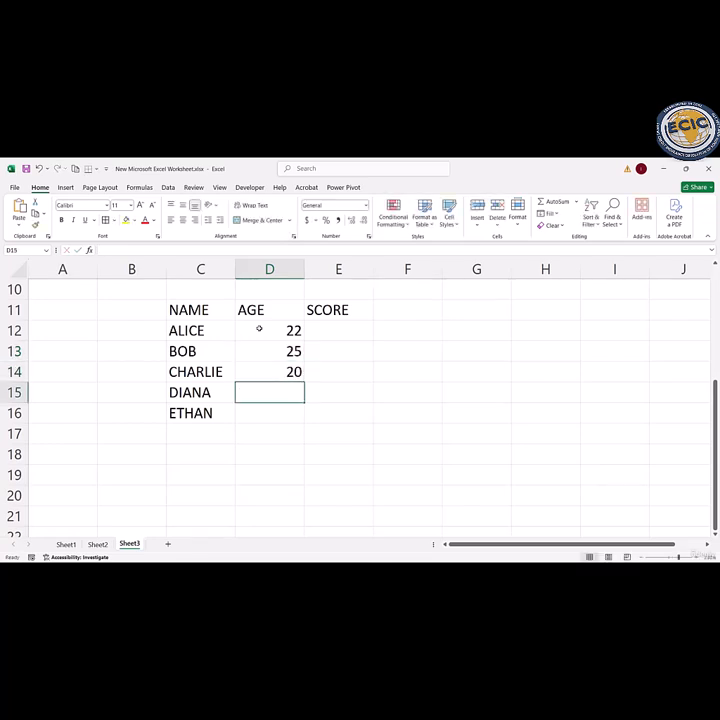
{"action": "type", "text": "23"}
{"action": "key", "text": "Return"}
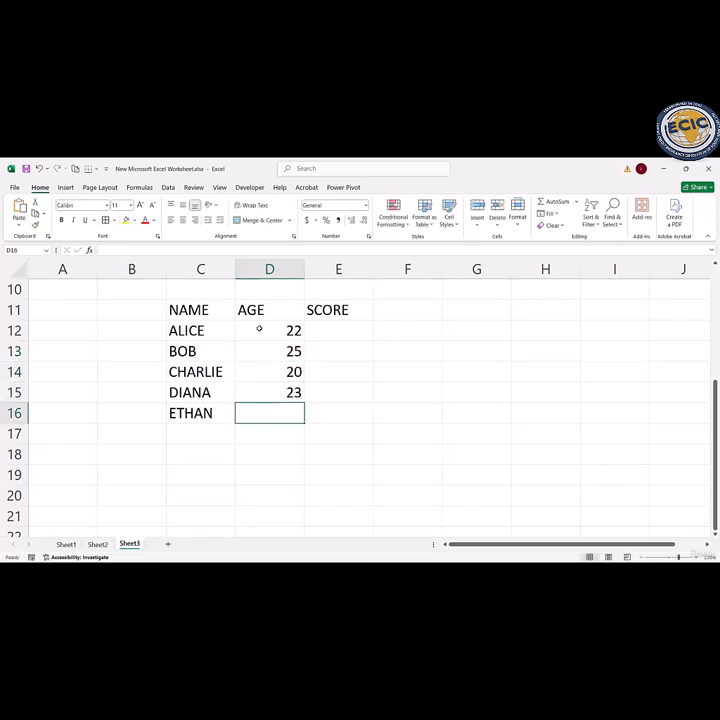
{"action": "type", "text": "21"}
{"action": "key", "text": "Return"}
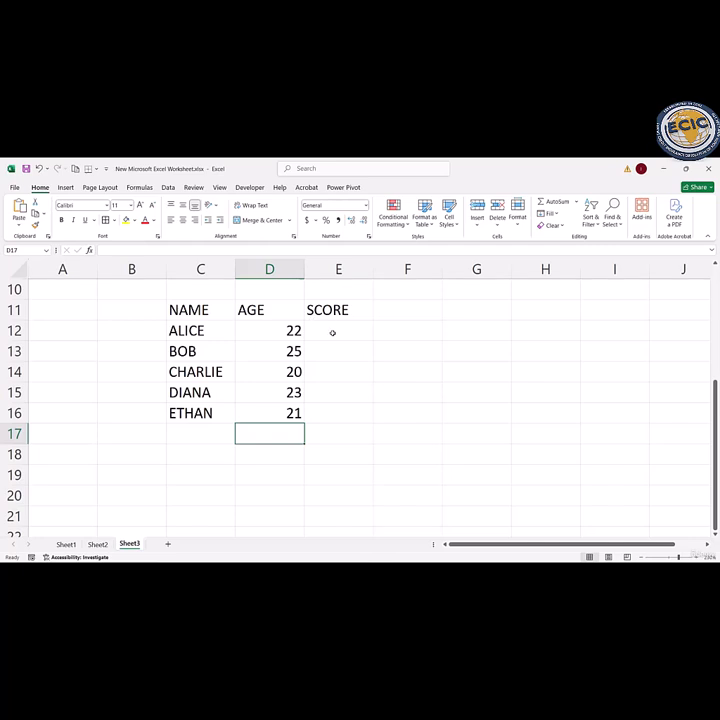
Step: Enter the scores 88, 75, 92, 81 and 95 in cells E12 to E16
{"action": "left_click", "coordinate": [333, 333]}
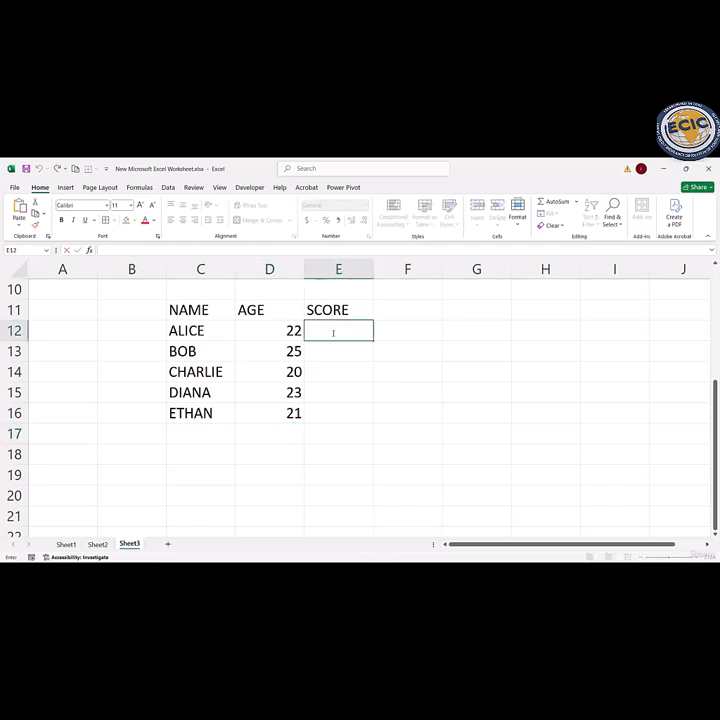
{"action": "type", "text": "88"}
{"action": "key", "text": "Return"}
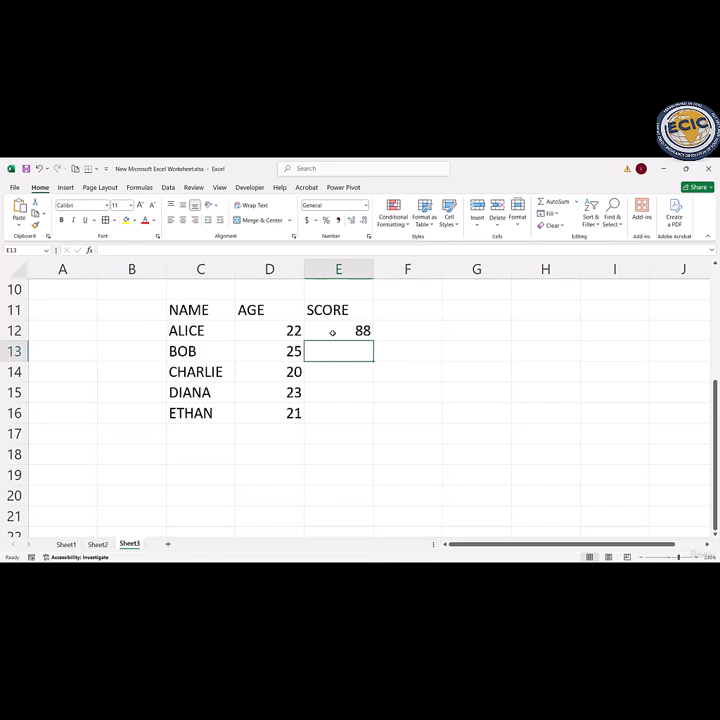
{"action": "type", "text": "75"}
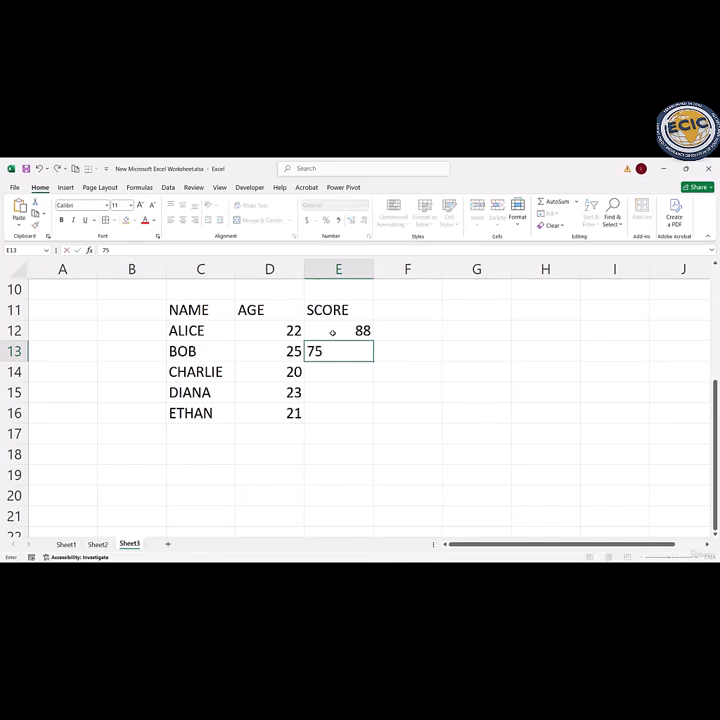
{"action": "key", "text": "Return"}
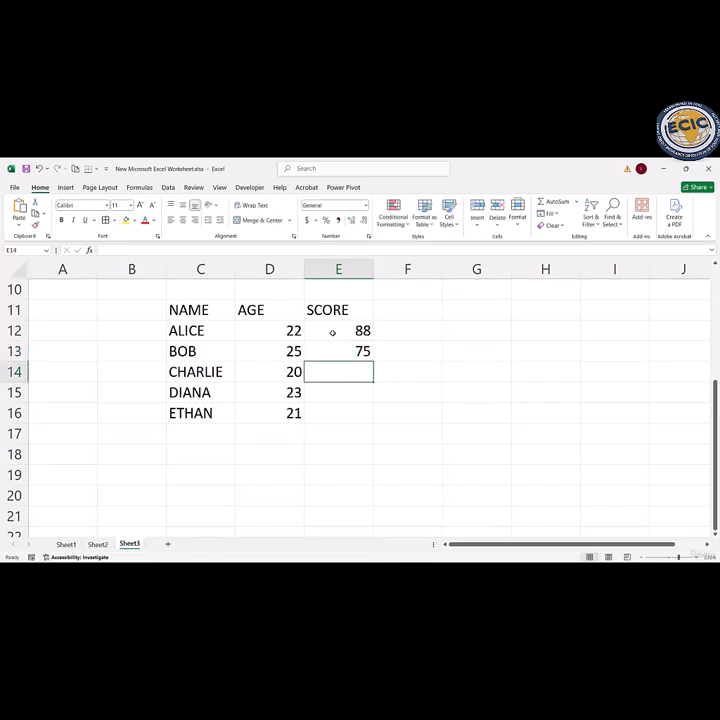
{"action": "type", "text": "92"}
{"action": "key", "text": "Return"}
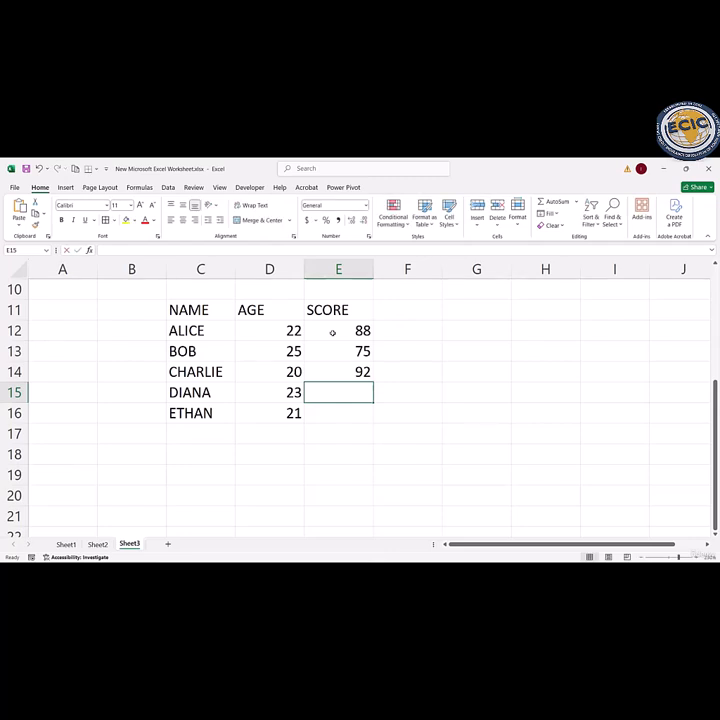
{"action": "type", "text": "81"}
{"action": "key", "text": "Return"}
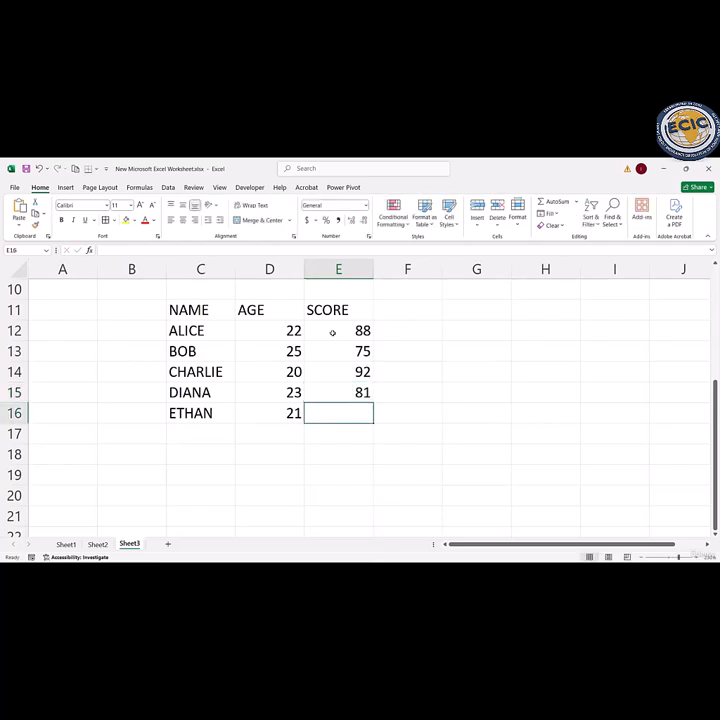
{"action": "type", "text": "95"}
{"action": "key", "text": "Return"}
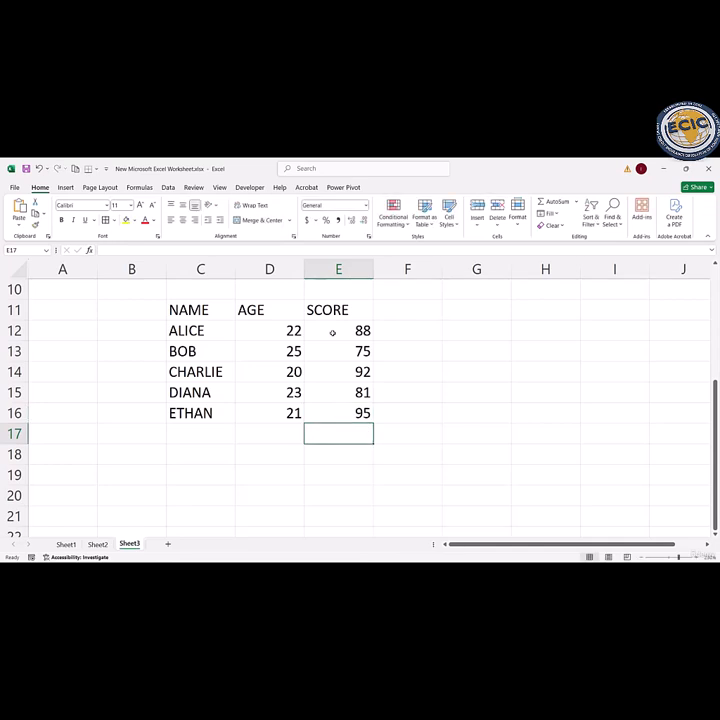
Step: Convert the range C11:E16 into a table that uses its first row as headers
{"action": "left_click_drag", "start_coordinate": [198, 309], "coordinate": [362, 413]}
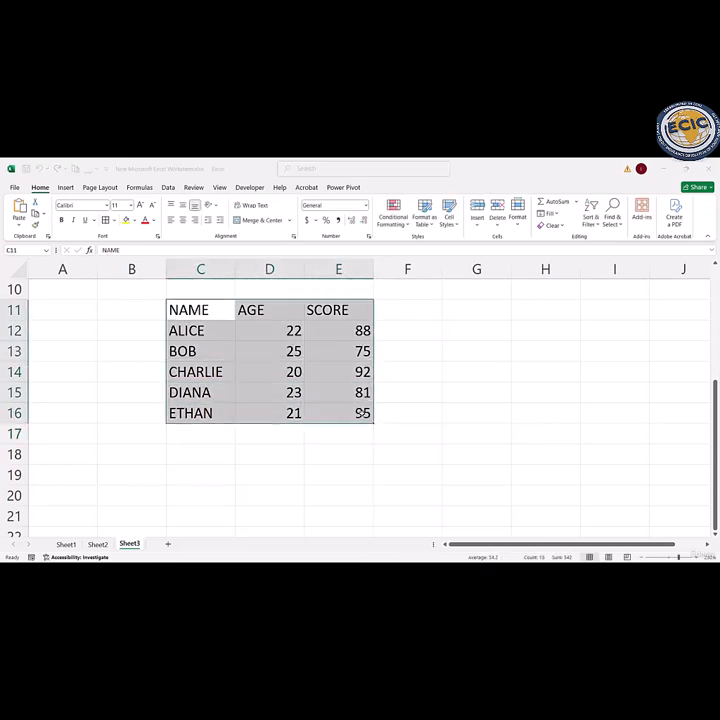
{"action": "key", "text": "ctrl+t"}
{"action": "key", "text": "Return"}
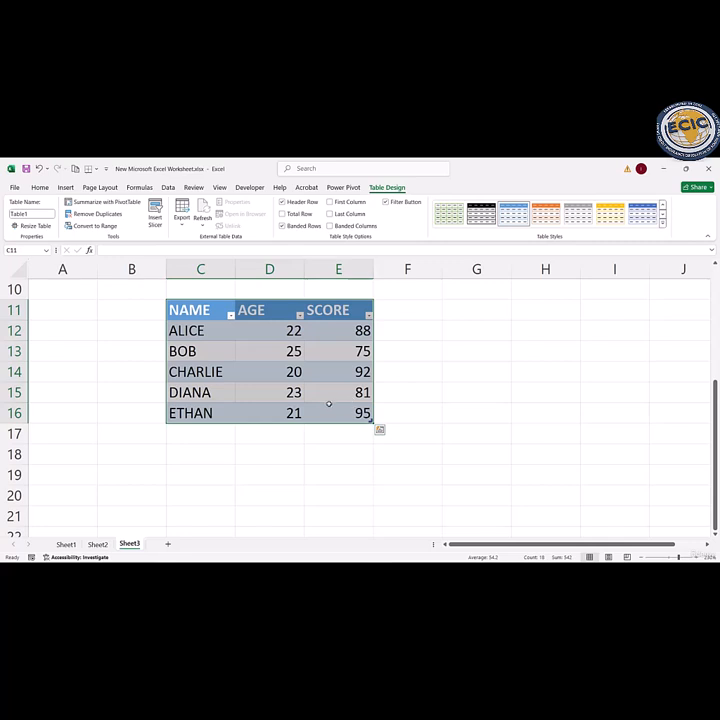
Step: Sort the table by the AGE column on cell values, ordered Largest to Smallest
{"action": "left_click", "coordinate": [263, 324]}
{"action": "left_click_drag", "start_coordinate": [252, 310], "coordinate": [271, 414]}
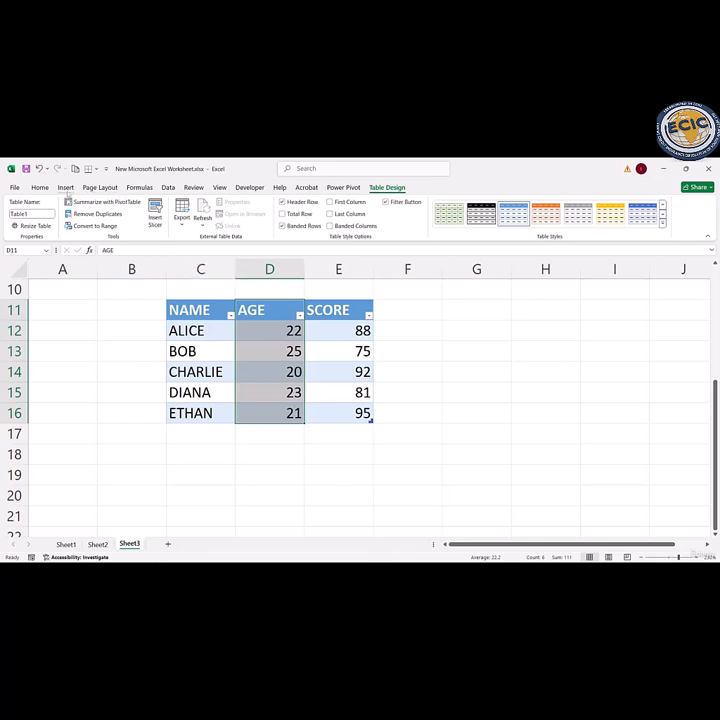
{"action": "left_click", "coordinate": [65, 188]}
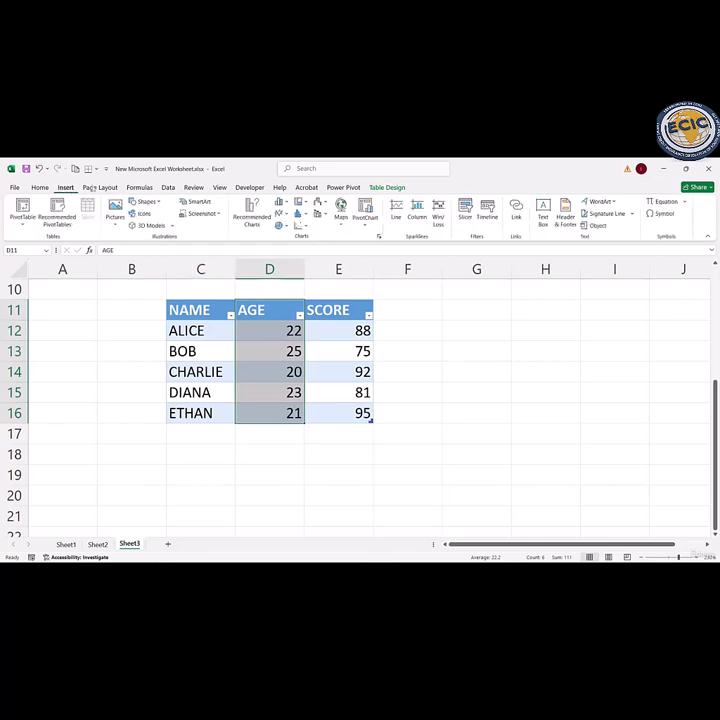
{"action": "left_click", "coordinate": [168, 187]}
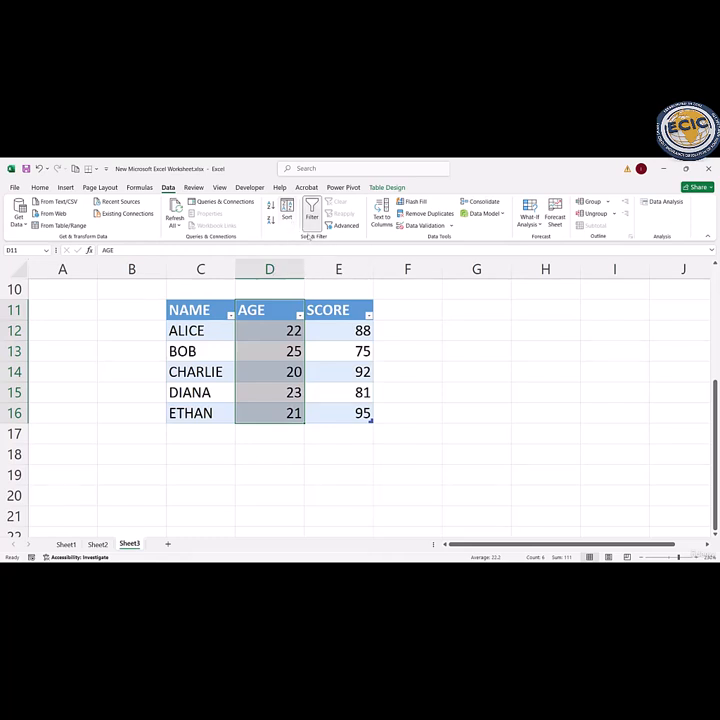
{"action": "left_click", "coordinate": [287, 213]}
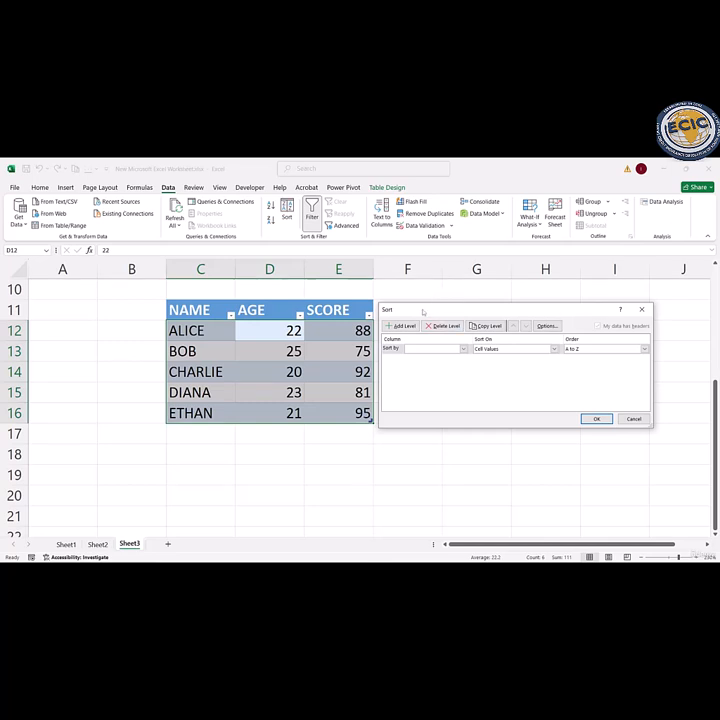
{"action": "left_click_drag", "start_coordinate": [422, 313], "coordinate": [410, 253]}
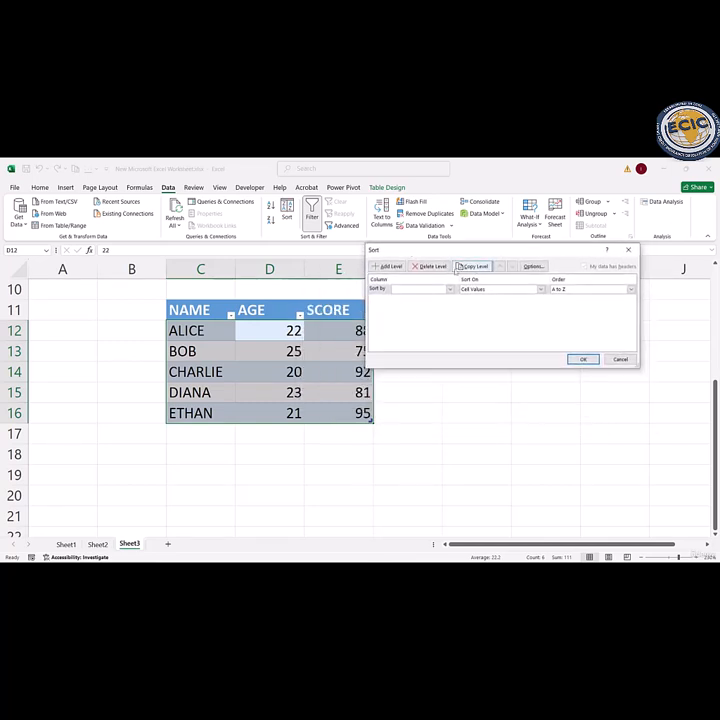
{"action": "left_click", "coordinate": [450, 289]}
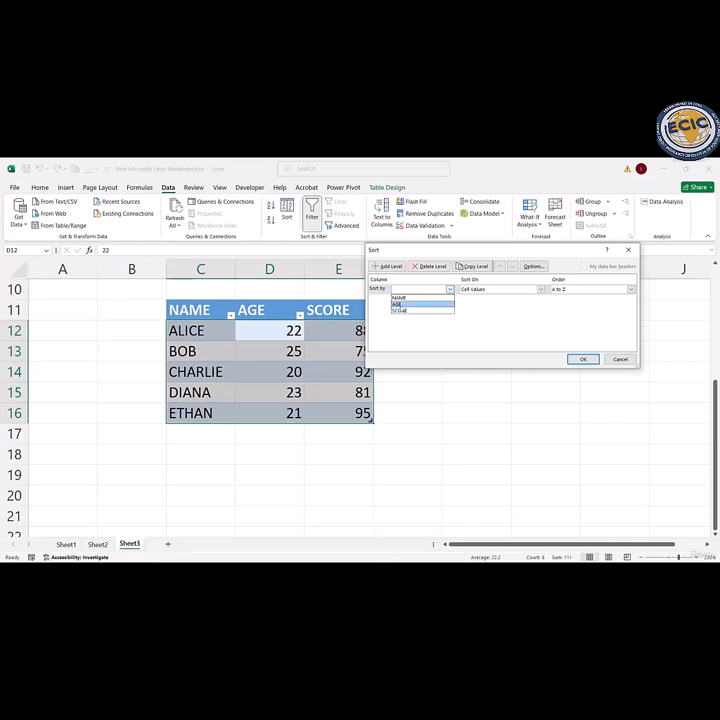
{"action": "left_click", "coordinate": [399, 304]}
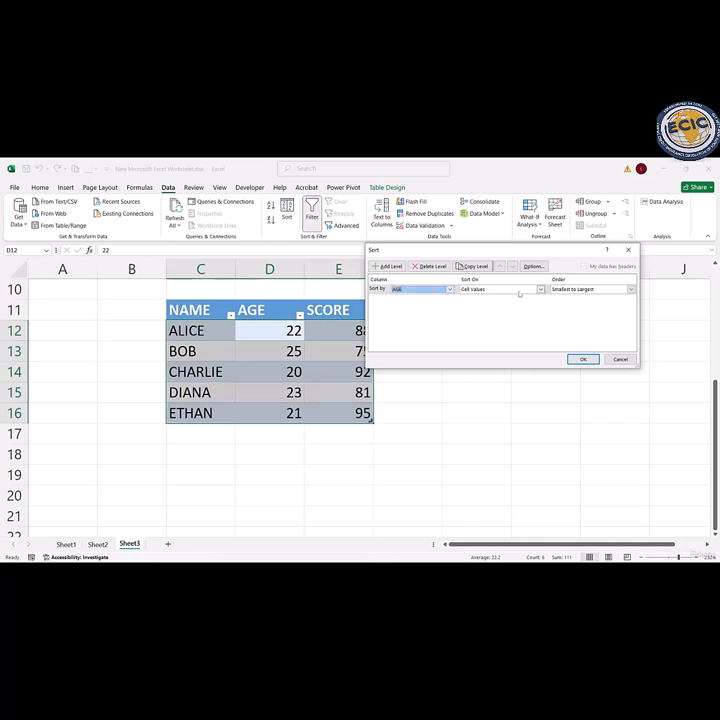
{"action": "left_click", "coordinate": [540, 289]}
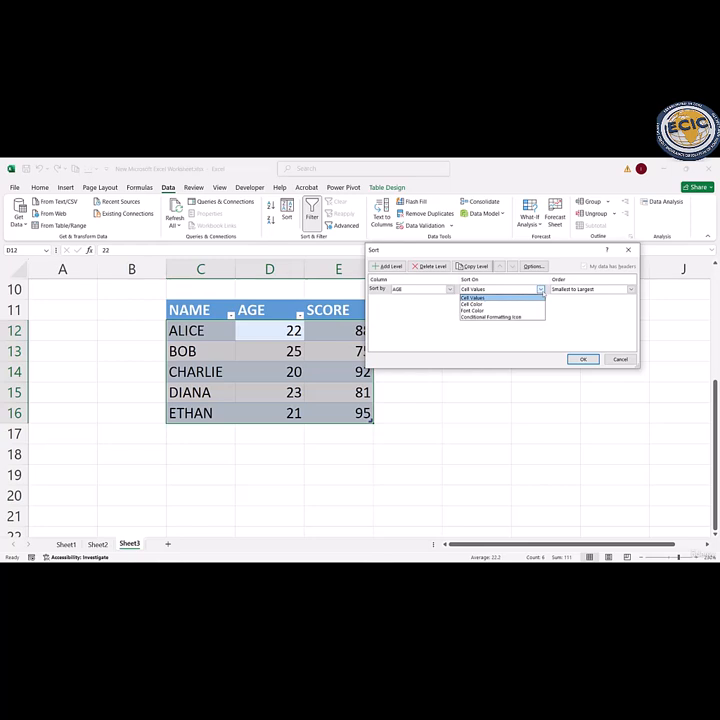
{"action": "left_click", "coordinate": [541, 290]}
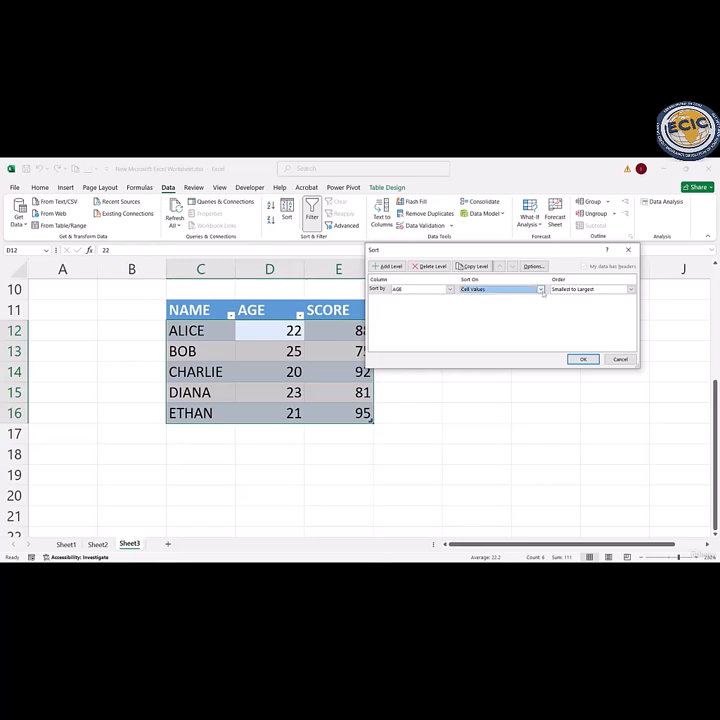
{"action": "left_click", "coordinate": [631, 290]}
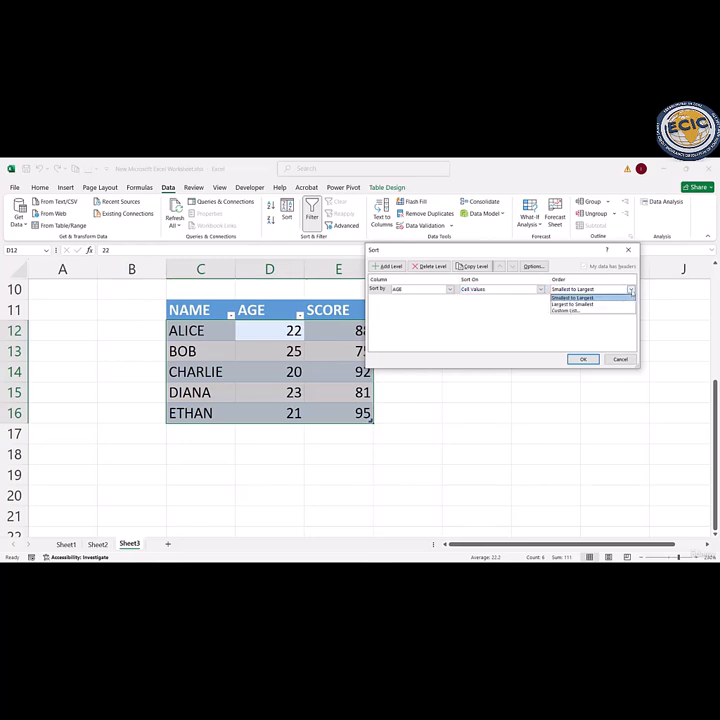
{"action": "left_click", "coordinate": [601, 305]}
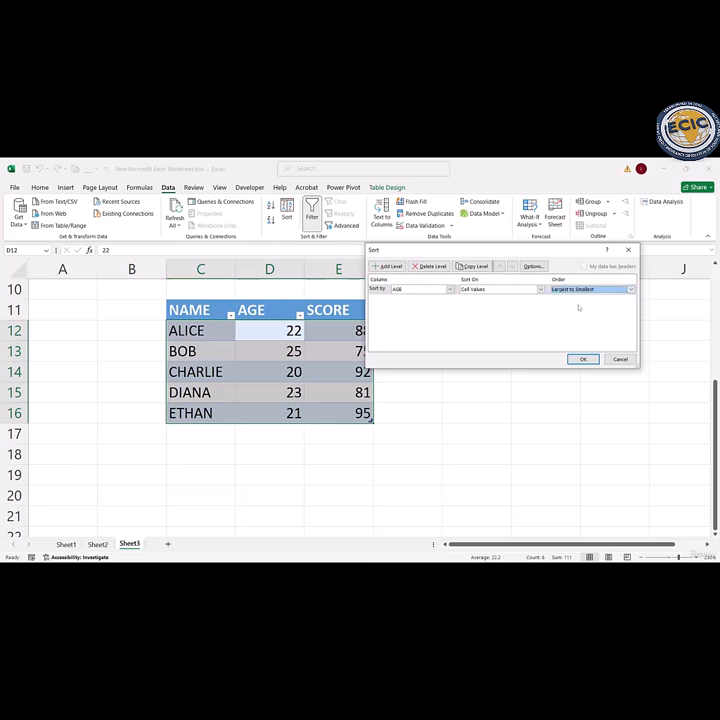
{"action": "left_click", "coordinate": [583, 359]}
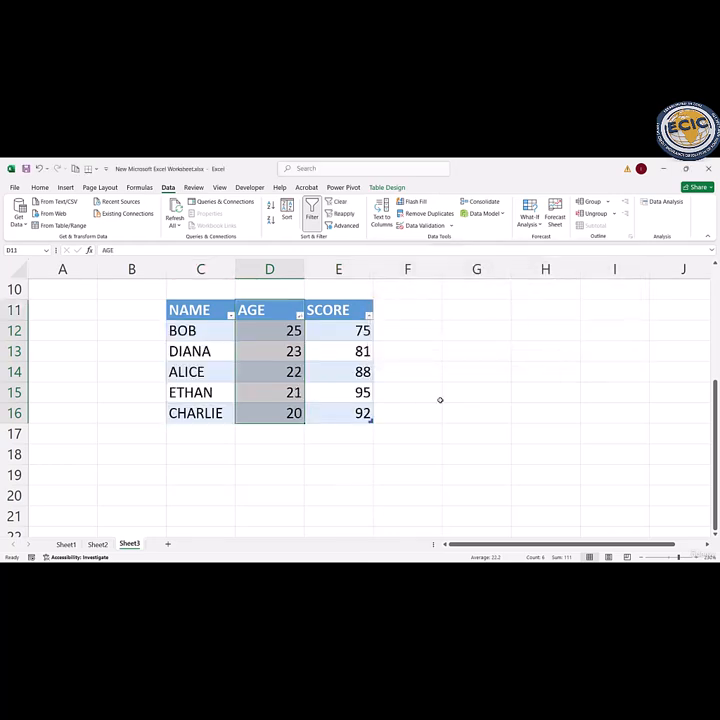
Step: Examine the sorting and filtering options offered for the AGE column, leaving them unchanged
{"action": "left_click_drag", "start_coordinate": [241, 402], "coordinate": [240, 316]}
{"action": "left_click", "coordinate": [299, 316]}
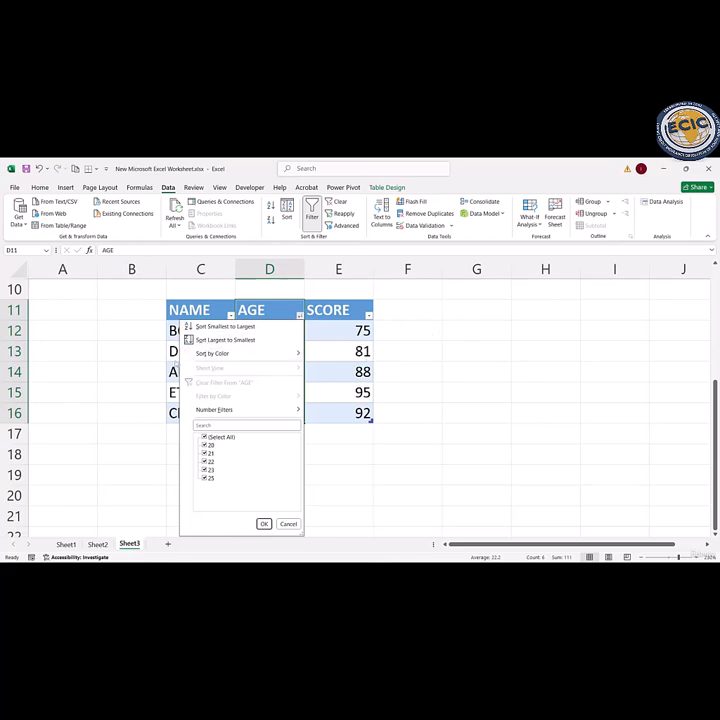
{"action": "left_click", "coordinate": [485, 318]}
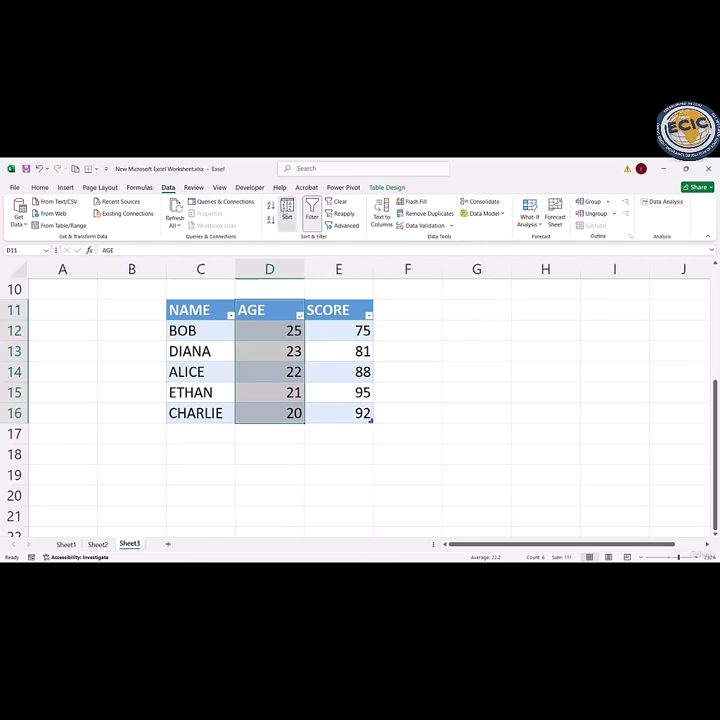
Step: Sort the table by the NAME column on cell values, ordered Z to A
{"action": "left_click", "coordinate": [285, 213]}
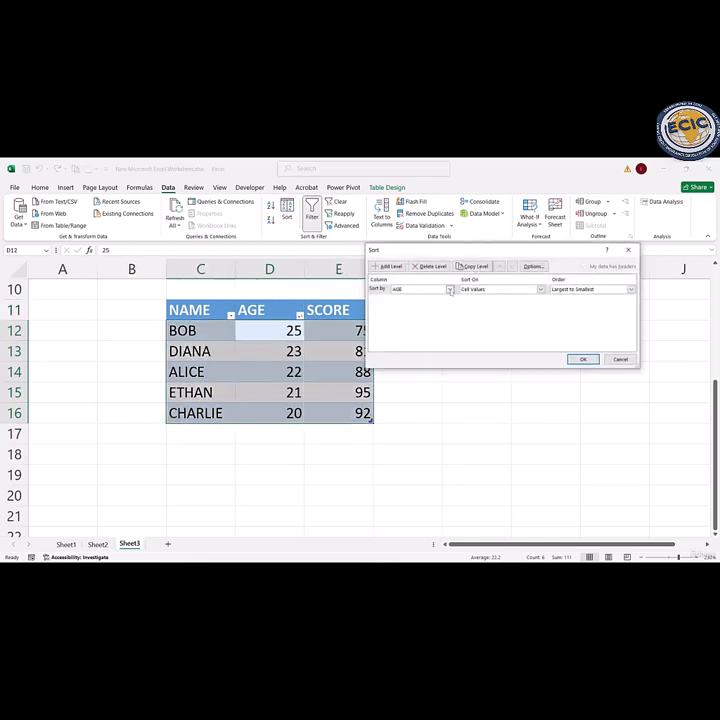
{"action": "left_click", "coordinate": [450, 289]}
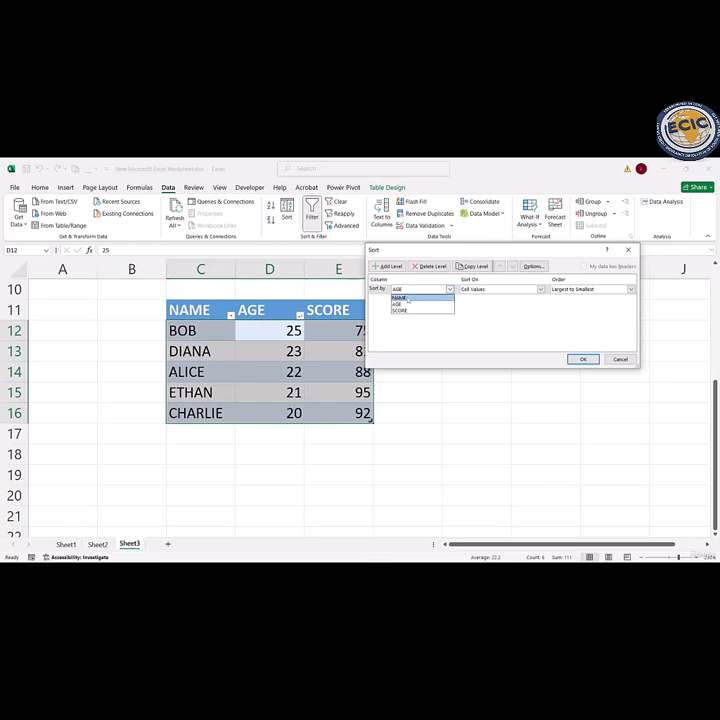
{"action": "left_click", "coordinate": [399, 297]}
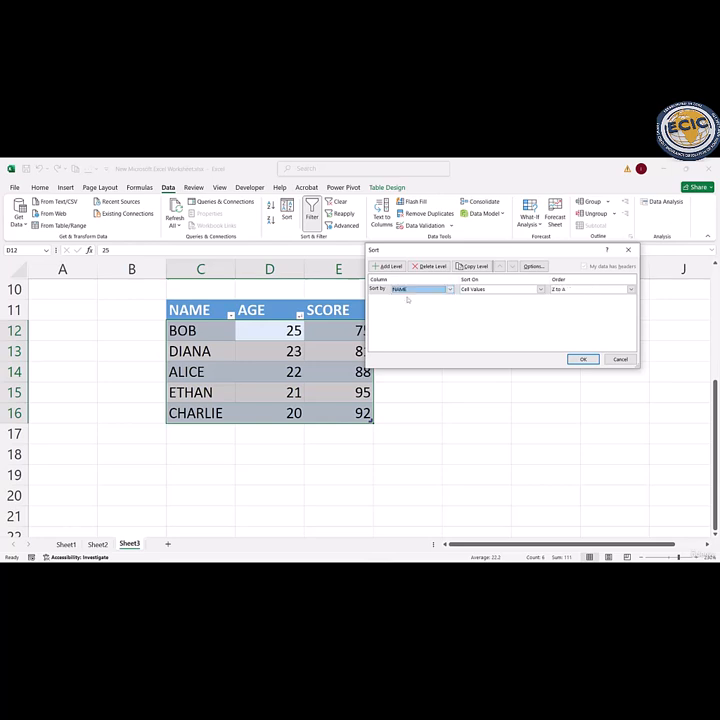
{"action": "left_click", "coordinate": [630, 289]}
{"action": "left_click", "coordinate": [568, 304]}
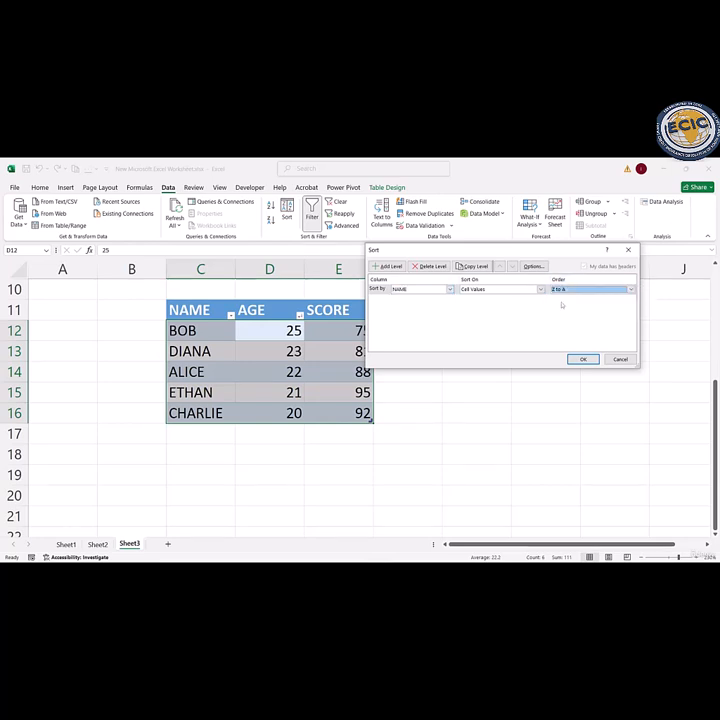
{"action": "left_click", "coordinate": [580, 360]}
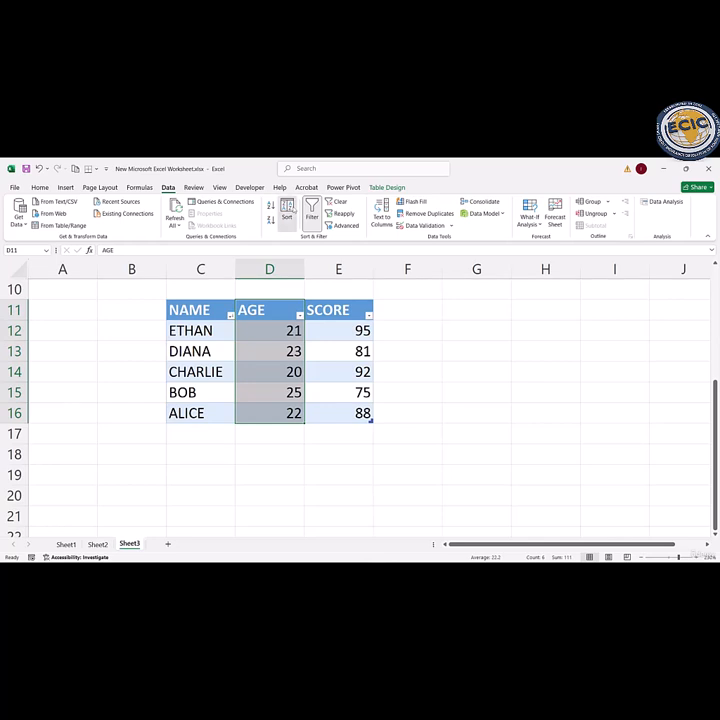
Step: Set up a custom sort by NAME from Z to A, with a second level on AGE ordered Largest to Smallest
{"action": "left_click", "coordinate": [287, 212]}
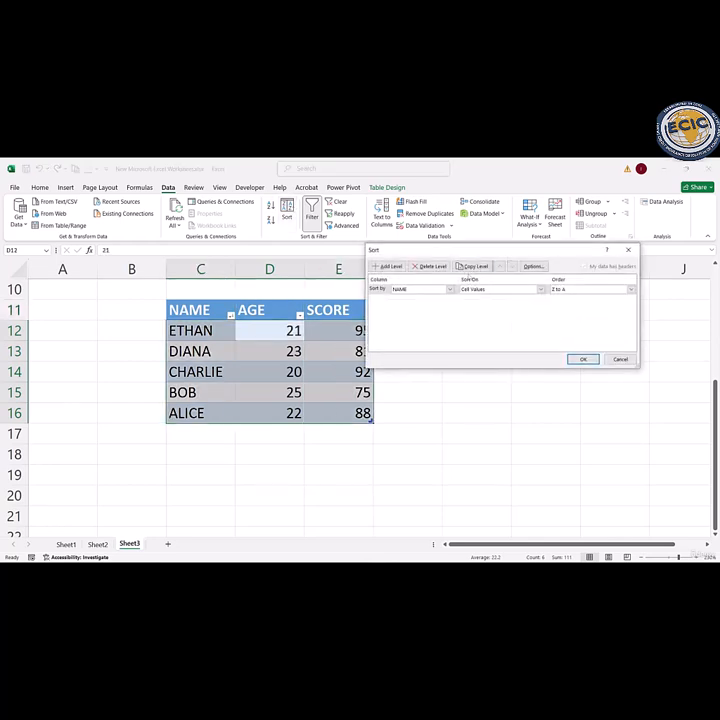
{"action": "left_click", "coordinate": [450, 290]}
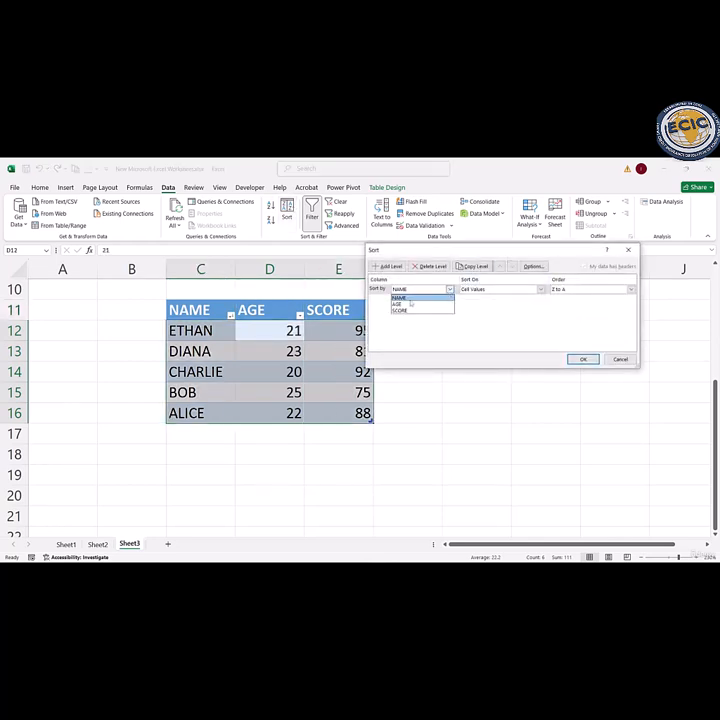
{"action": "left_click", "coordinate": [408, 298]}
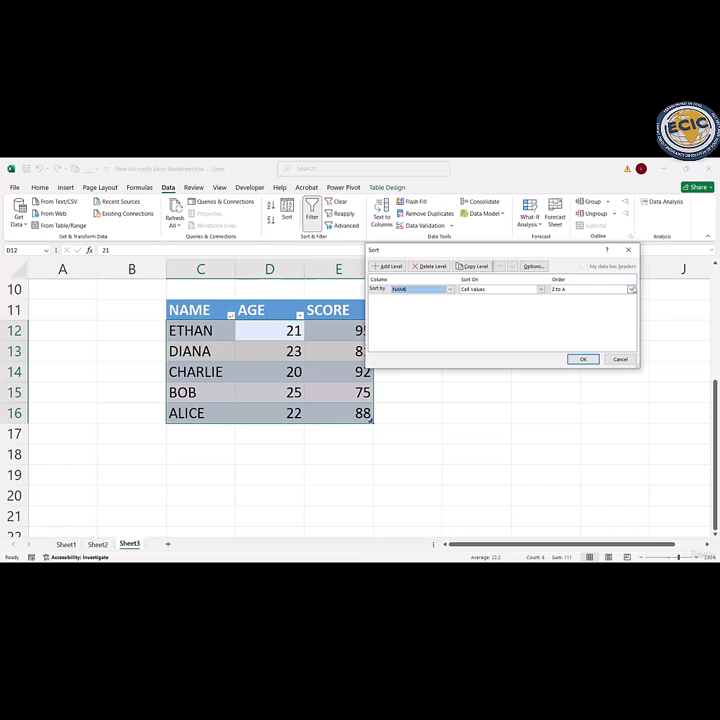
{"action": "left_click", "coordinate": [631, 290]}
{"action": "left_click", "coordinate": [578, 304]}
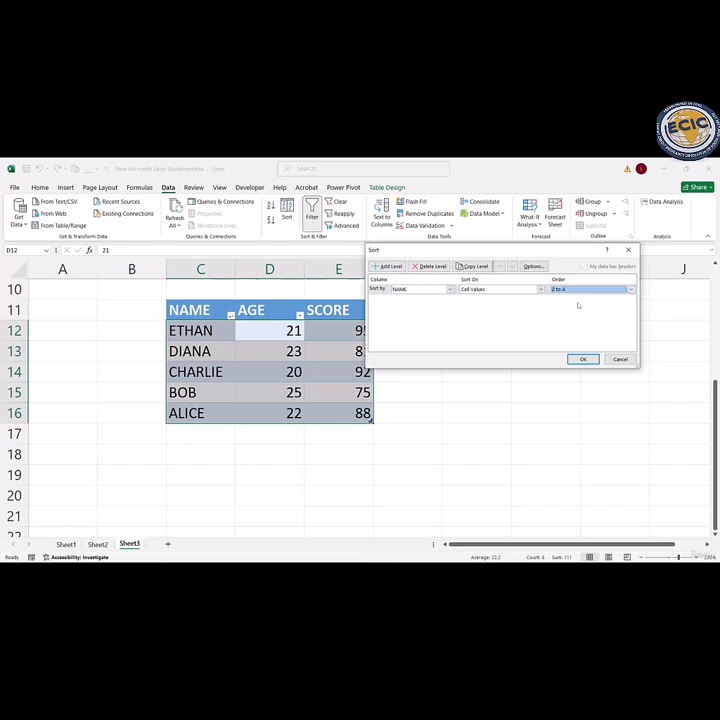
{"action": "left_click", "coordinate": [388, 266]}
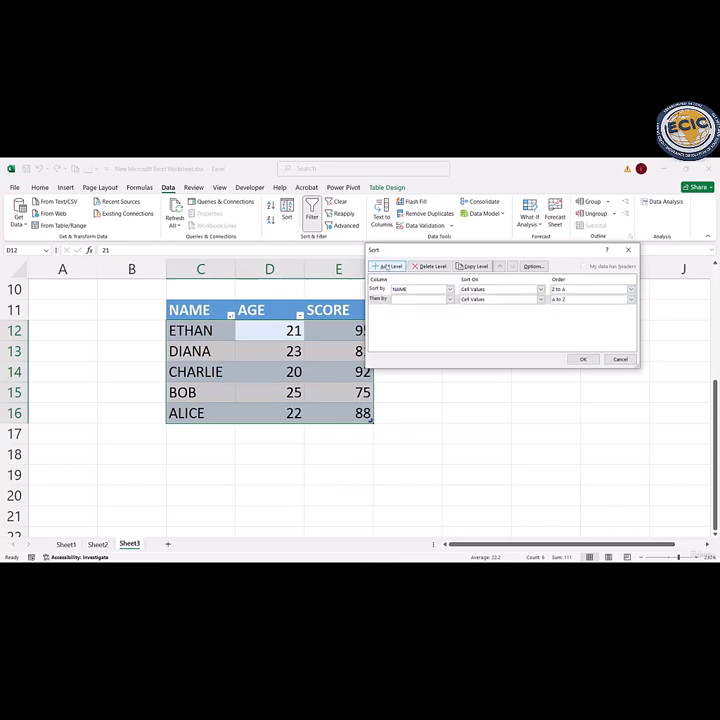
{"action": "left_click", "coordinate": [429, 299]}
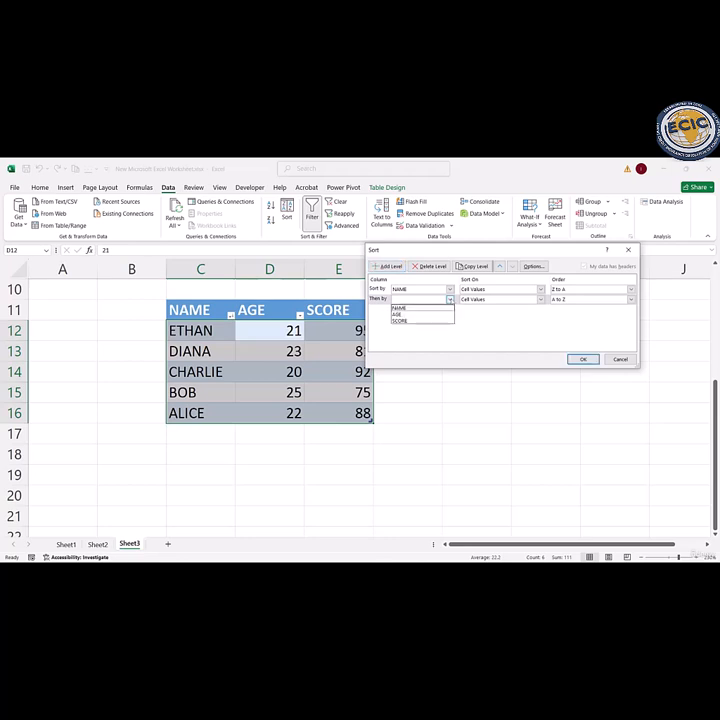
{"action": "left_click", "coordinate": [410, 314]}
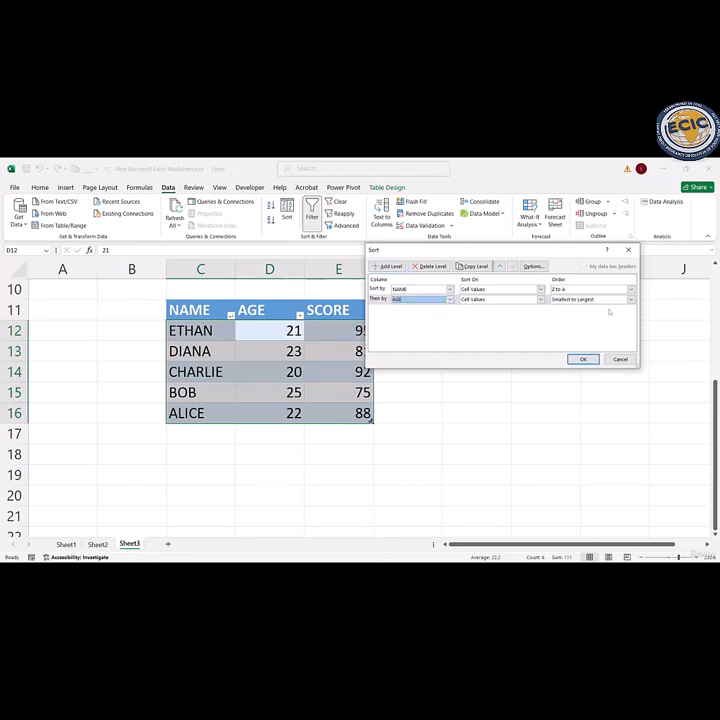
{"action": "left_click", "coordinate": [630, 299]}
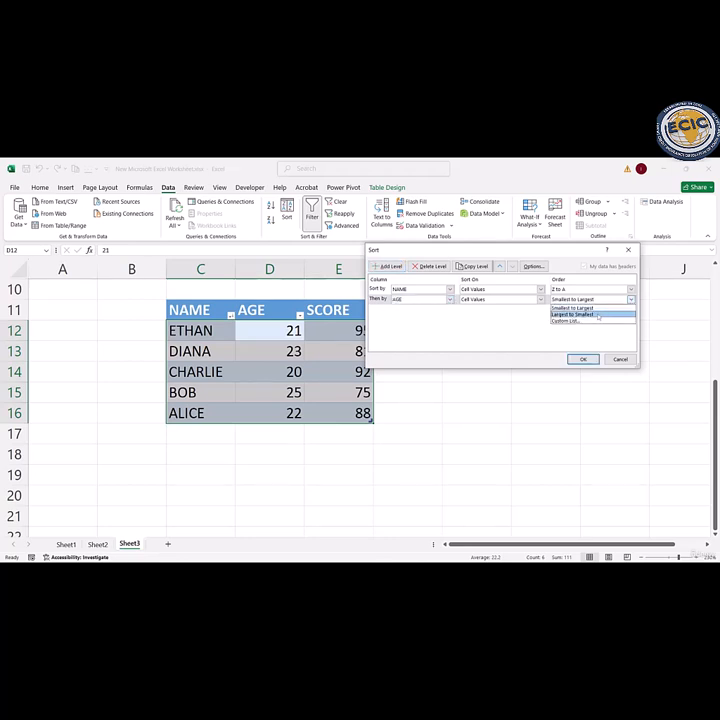
{"action": "left_click", "coordinate": [596, 314]}
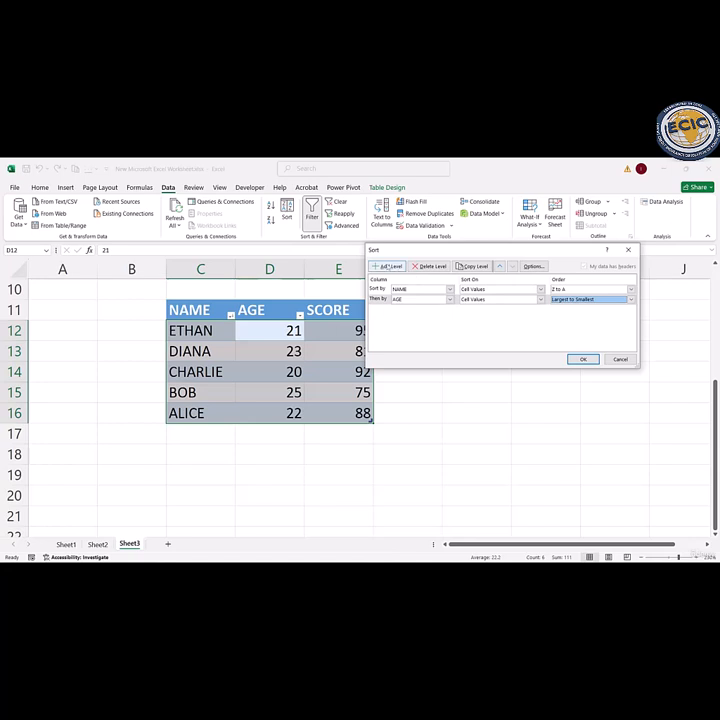
Step: Add a third sort level on SCORE ordered Largest to Smallest and apply the multi-level sort to the table
{"action": "left_click", "coordinate": [384, 266]}
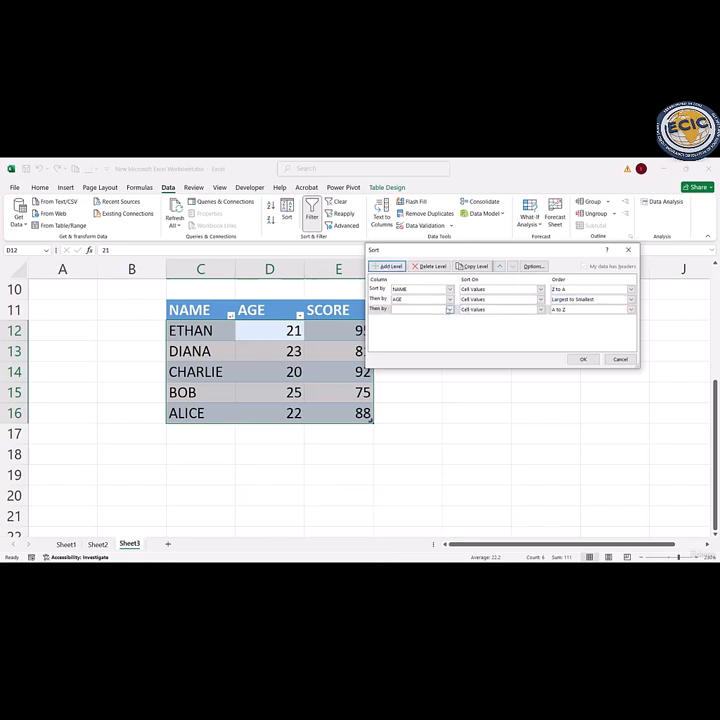
{"action": "left_click", "coordinate": [449, 309]}
{"action": "left_click", "coordinate": [413, 333]}
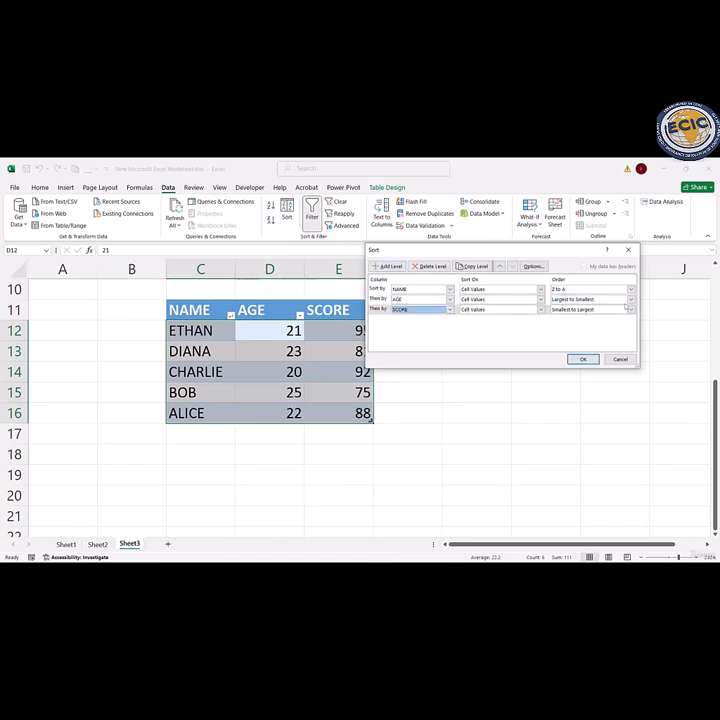
{"action": "left_click", "coordinate": [631, 309]}
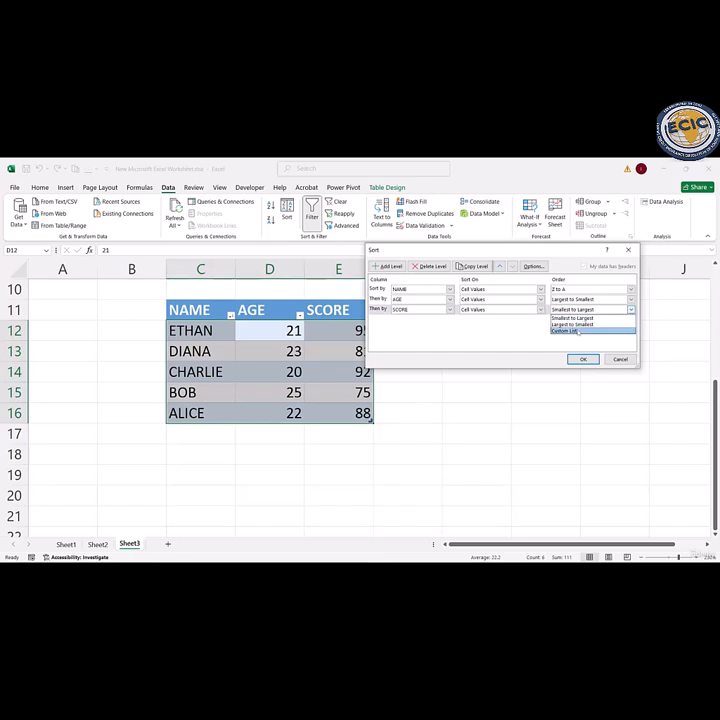
{"action": "left_click", "coordinate": [572, 324]}
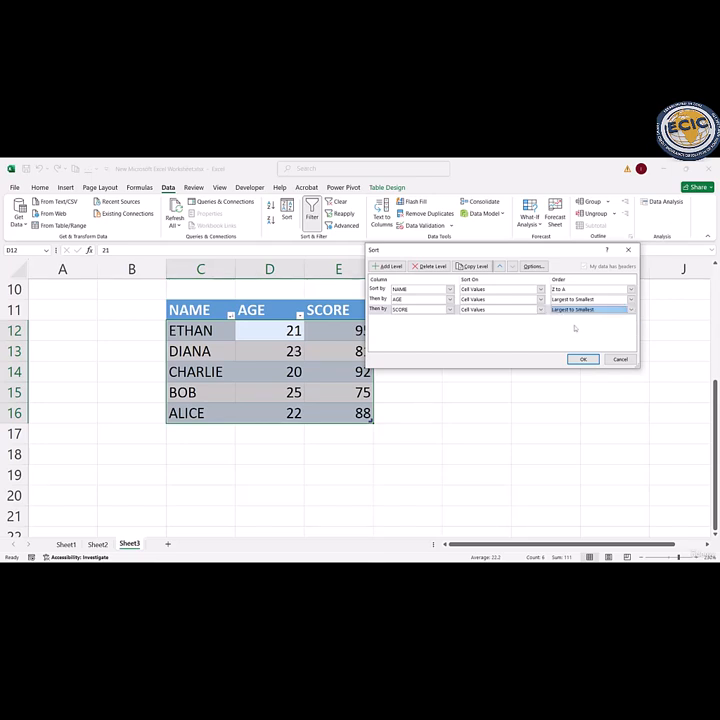
{"action": "left_click", "coordinate": [583, 360]}
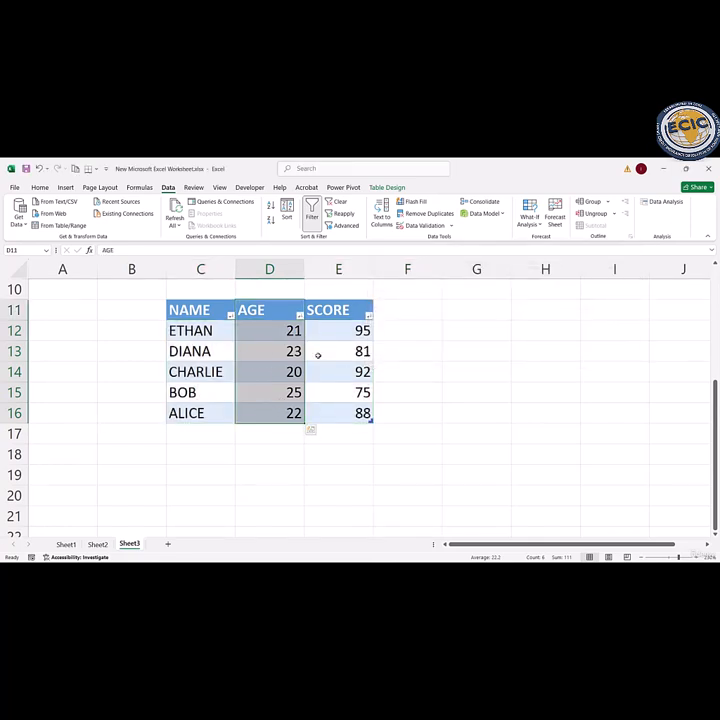
{"action": "left_click", "coordinate": [229, 315]}
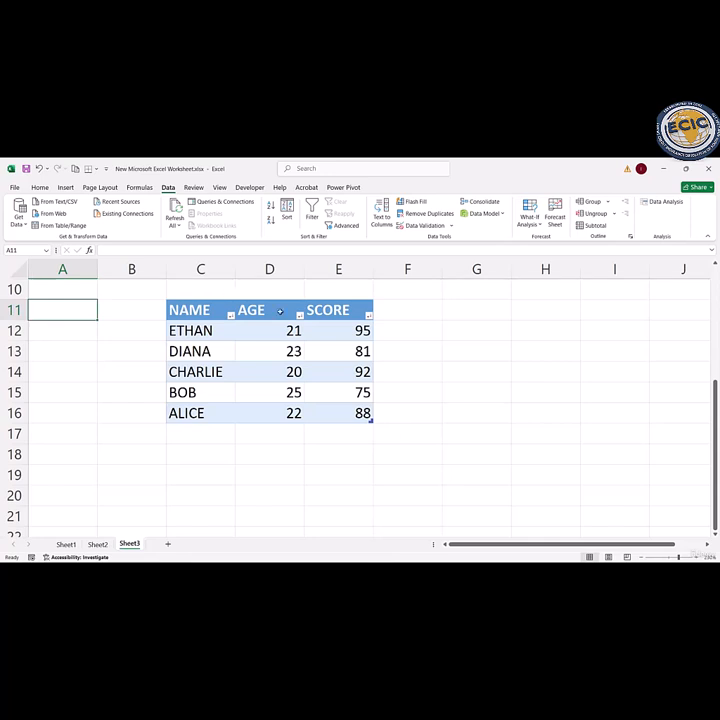
Step: Examine the sort and filter choices available for the AGE column in the Sheet3 table
{"action": "left_click", "coordinate": [299, 315]}
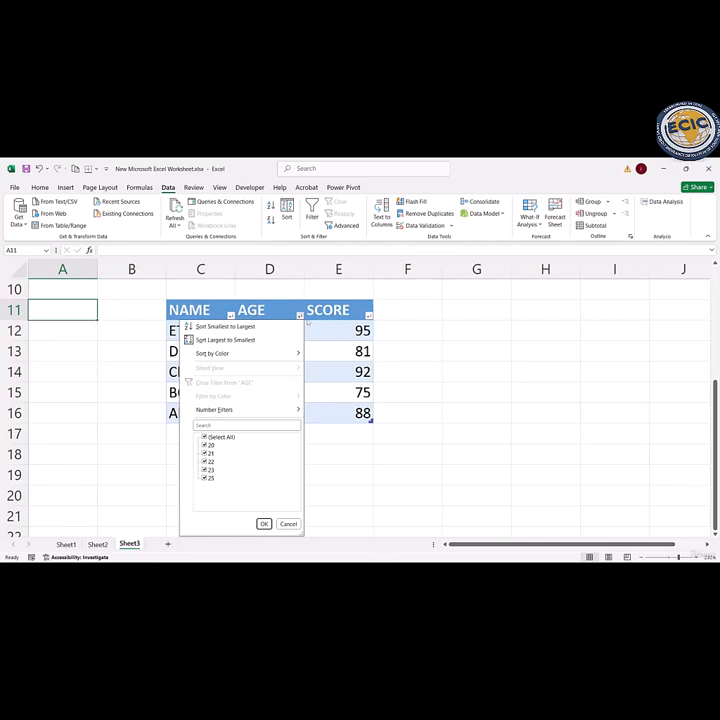
{"action": "left_click", "coordinate": [414, 338]}
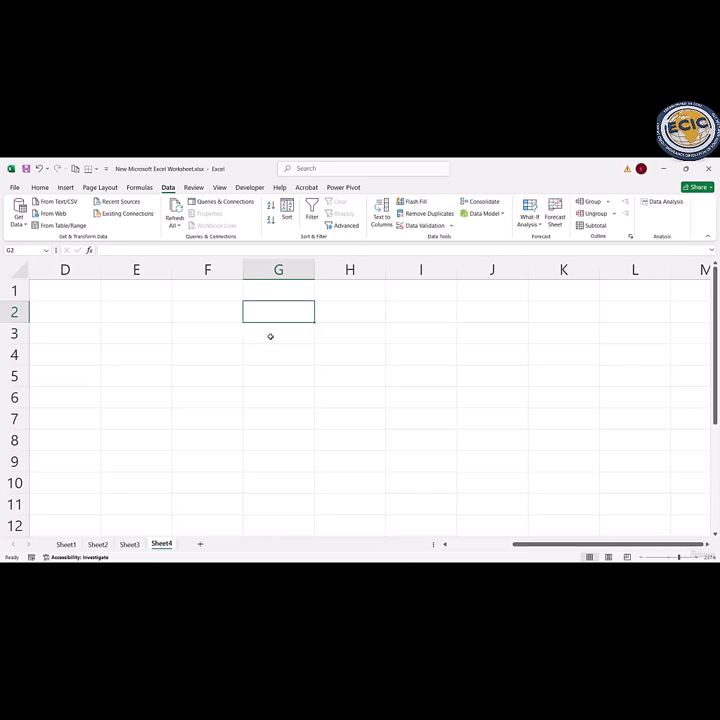
Step: Enter the headers NAME, AGE and SCORE in cells C2 to E2 of Sheet4
{"action": "key", "text": "Home"}
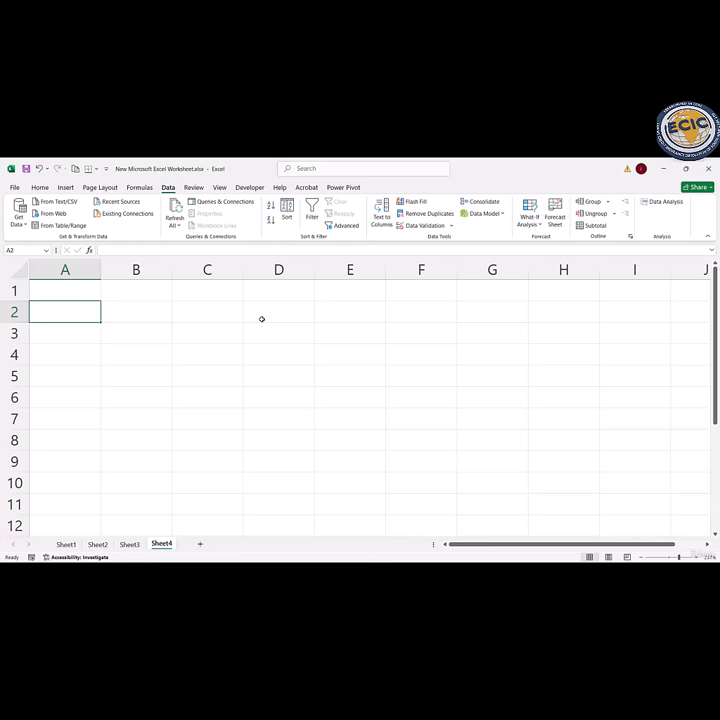
{"action": "left_click", "coordinate": [209, 313]}
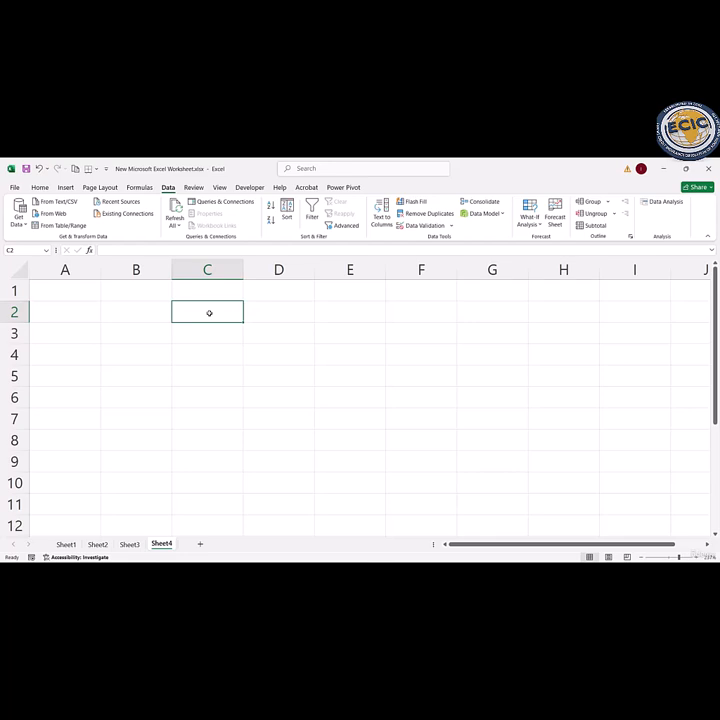
{"action": "type", "text": "NM"}
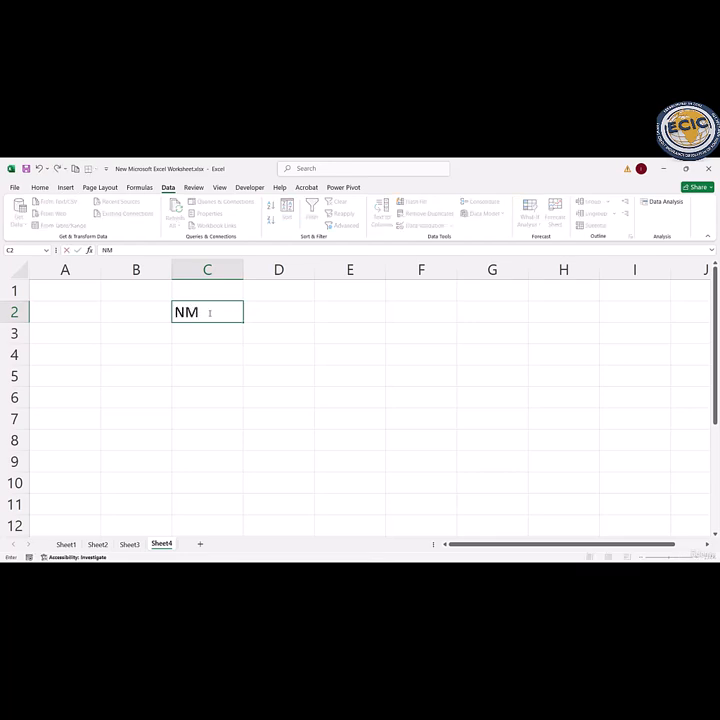
{"action": "key", "text": "BackSpace"}
{"action": "type", "text": "AME"}
{"action": "key", "text": "Tab"}
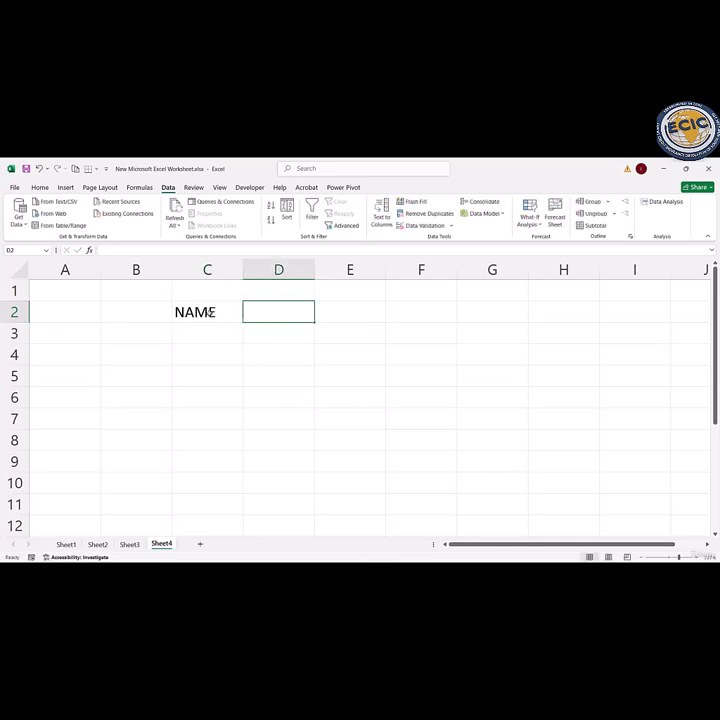
{"action": "type", "text": "AGE"}
{"action": "key", "text": "Tab"}
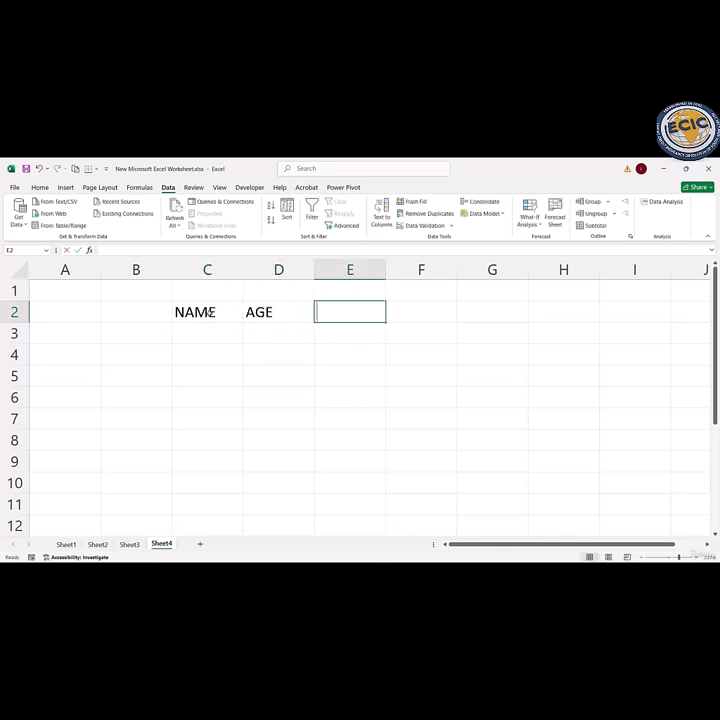
{"action": "type", "text": "SCORE"}
{"action": "key", "text": "Return"}
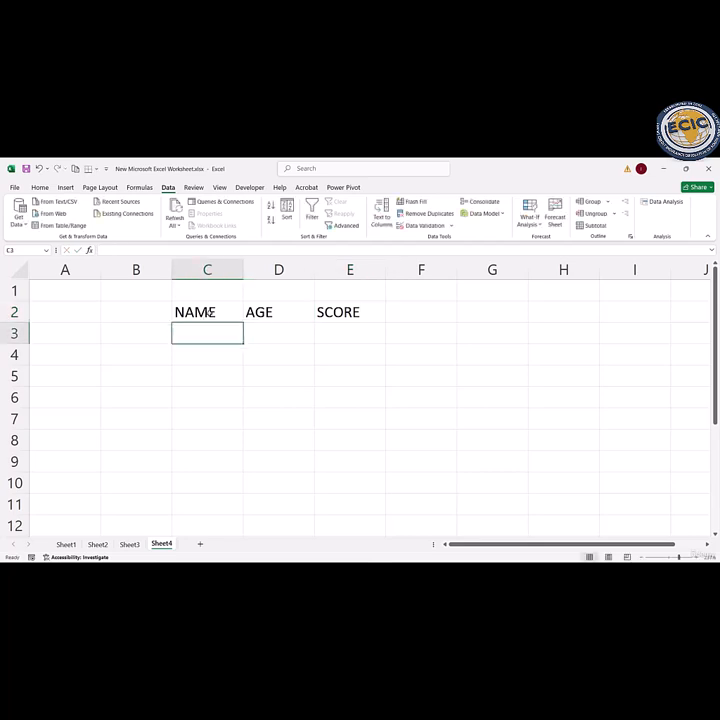
Step: Fill C3:C7 under NAME with the same five first names as in the Sheet3 table, in alphabetical order
{"action": "type", "text": "ALICE"}
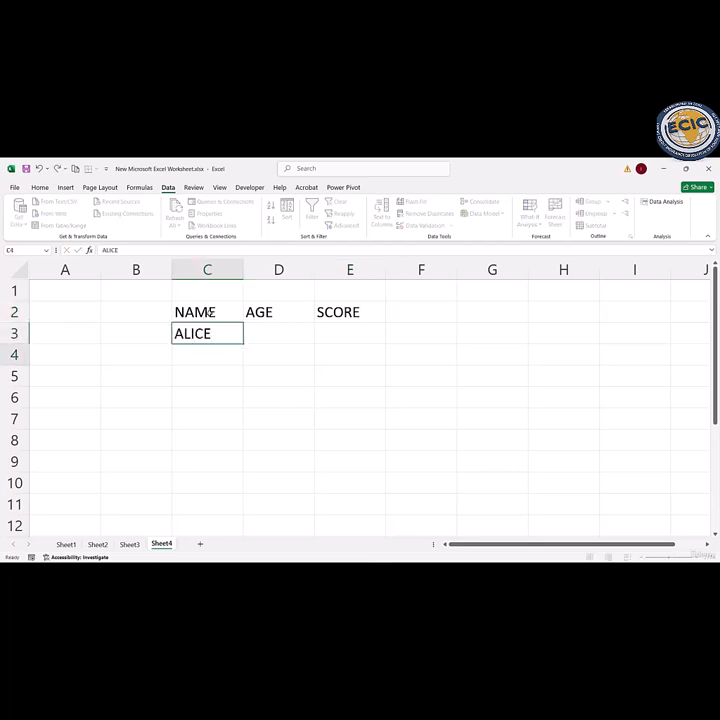
{"action": "key", "text": "Return"}
{"action": "type", "text": "BOB"}
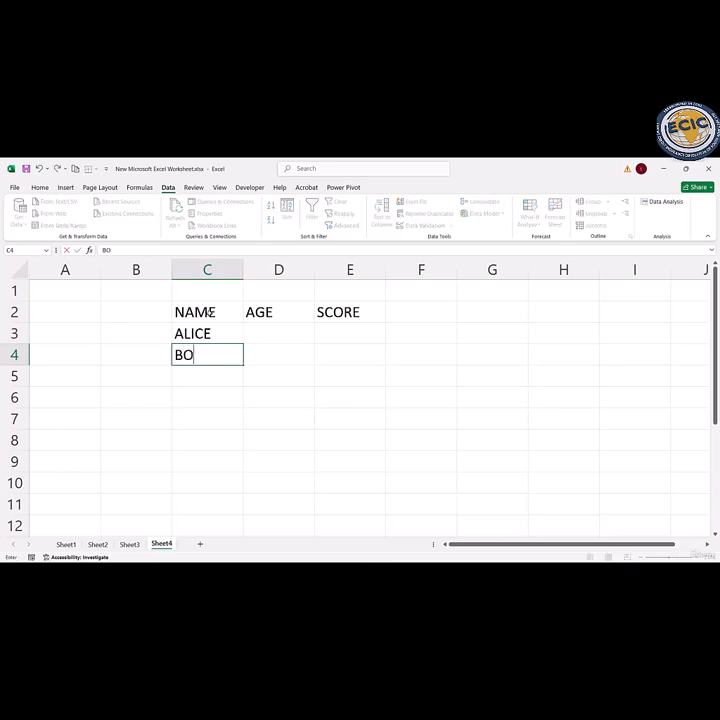
{"action": "key", "text": "Return"}
{"action": "type", "text": "CHARLIE"}
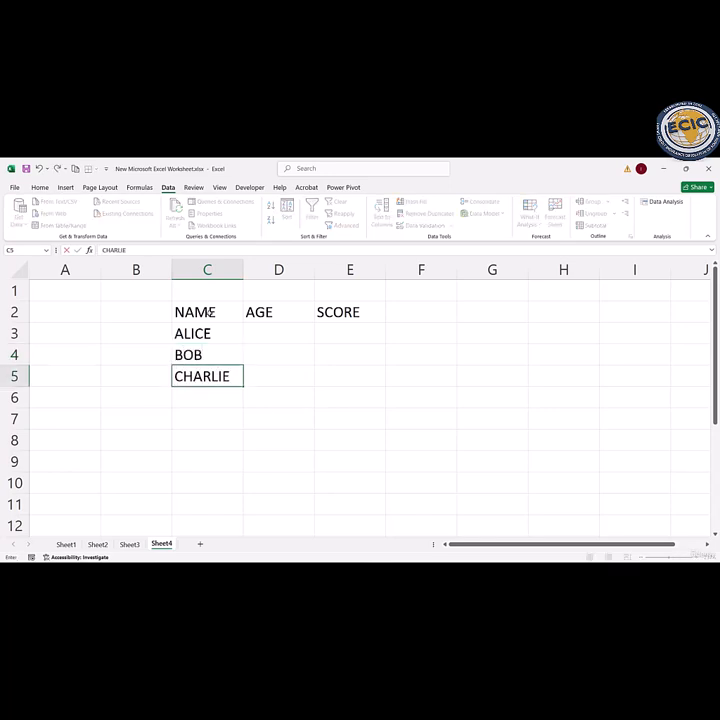
{"action": "key", "text": "Return"}
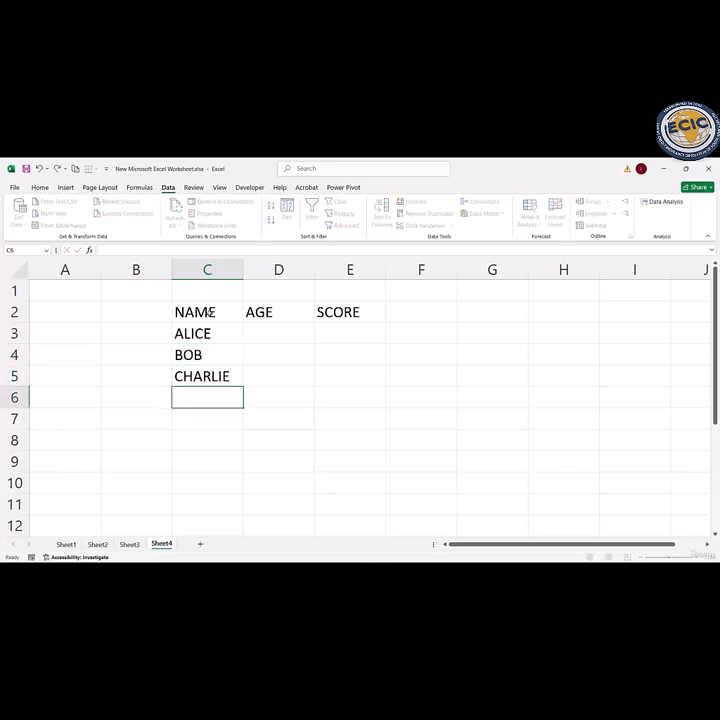
{"action": "type", "text": "DIANA"}
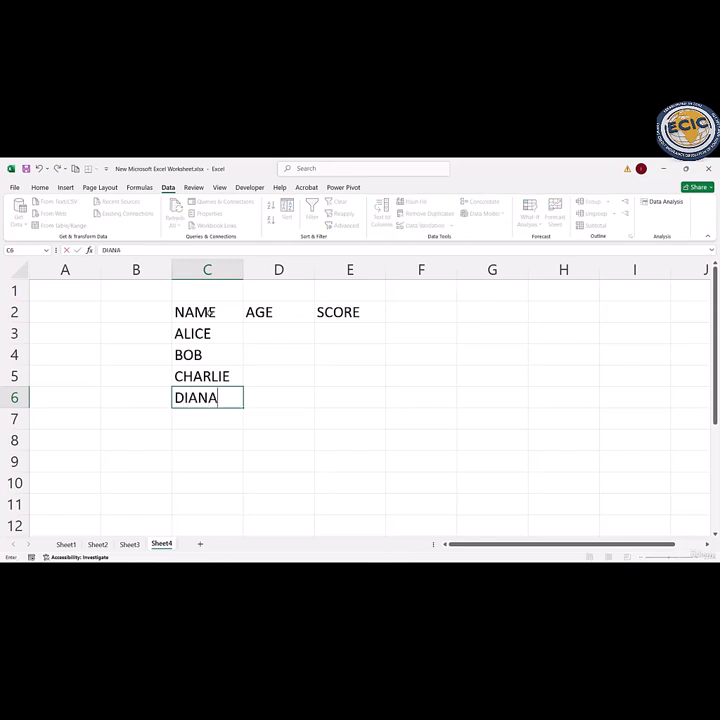
{"action": "key", "text": "Return"}
{"action": "type", "text": "ETHAN"}
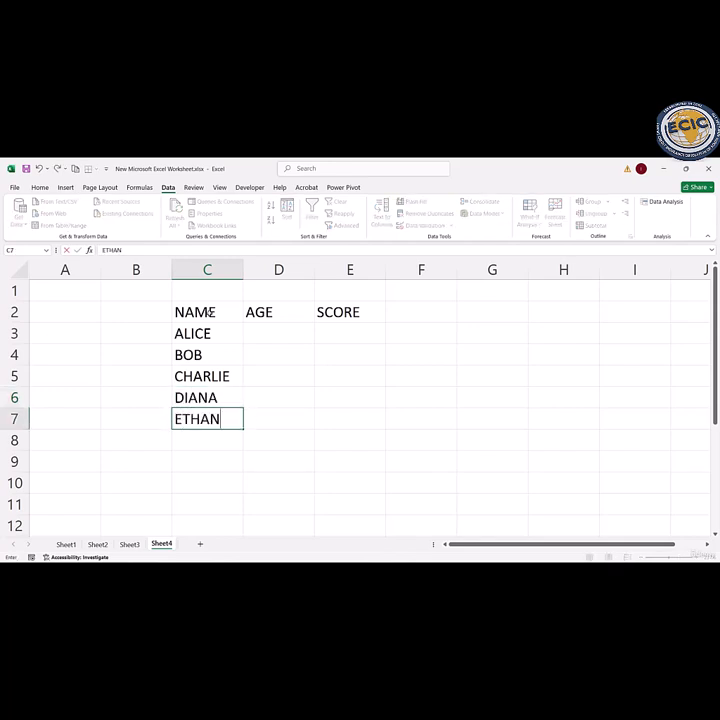
{"action": "key", "text": "Return"}
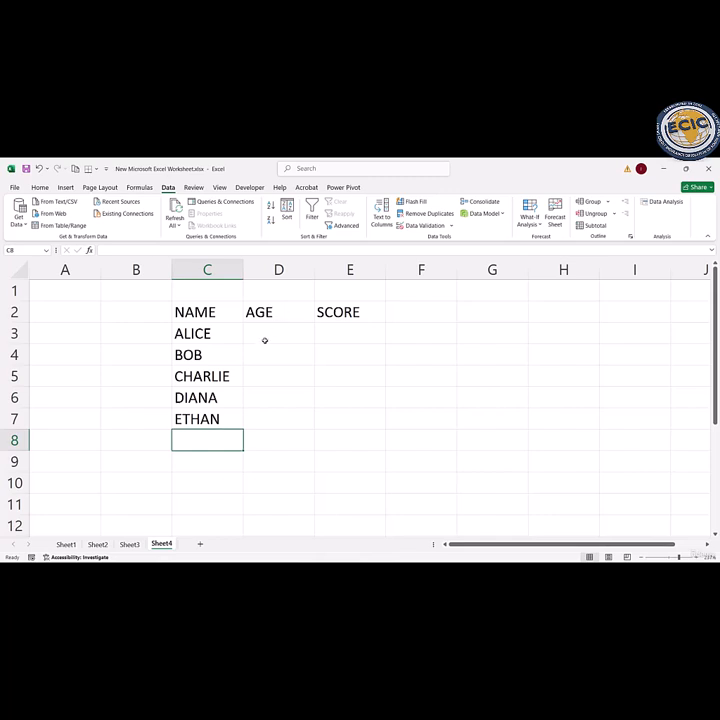
Step: Enter the ages 22, 25, 20, 23 and 21 in D3:D7 under AGE
{"action": "left_click", "coordinate": [265, 337]}
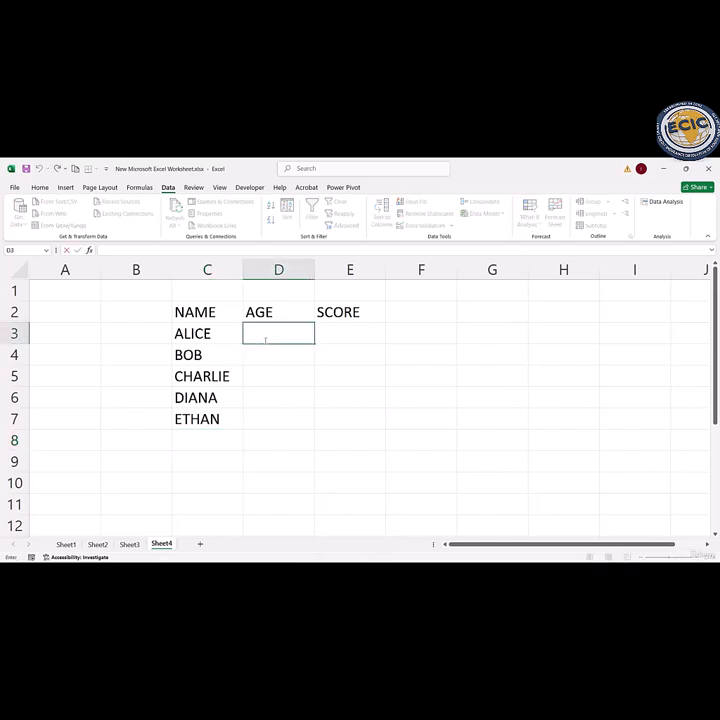
{"action": "type", "text": "22"}
{"action": "key", "text": "Return"}
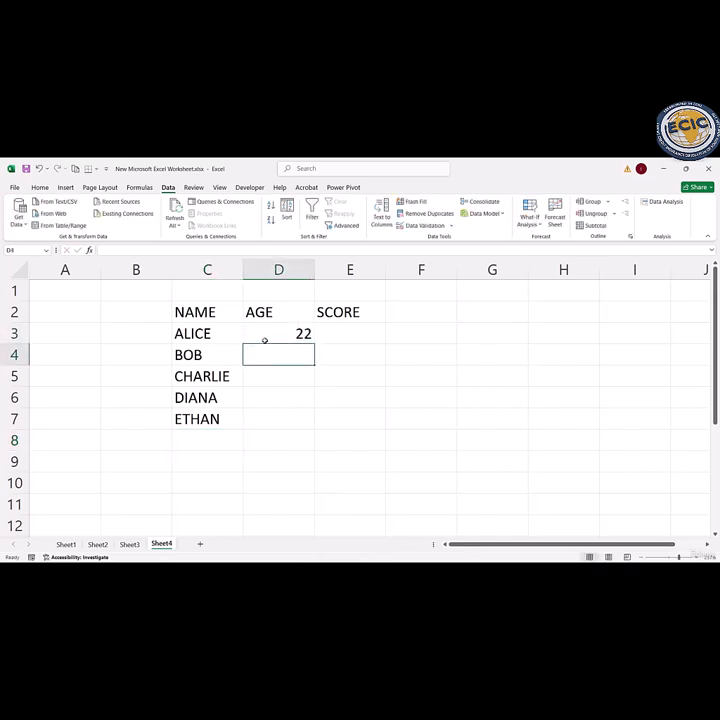
{"action": "type", "text": "25"}
{"action": "key", "text": "Return"}
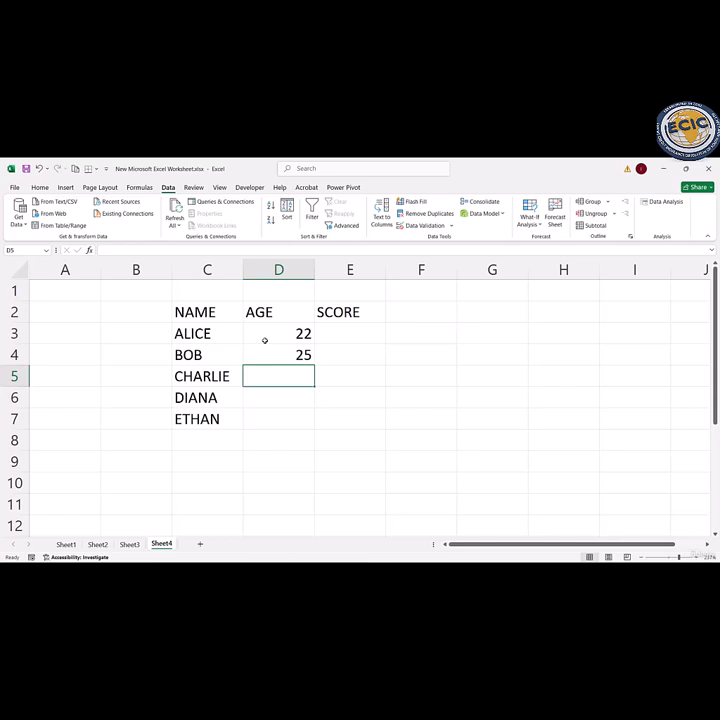
{"action": "type", "text": "20"}
{"action": "key", "text": "Return"}
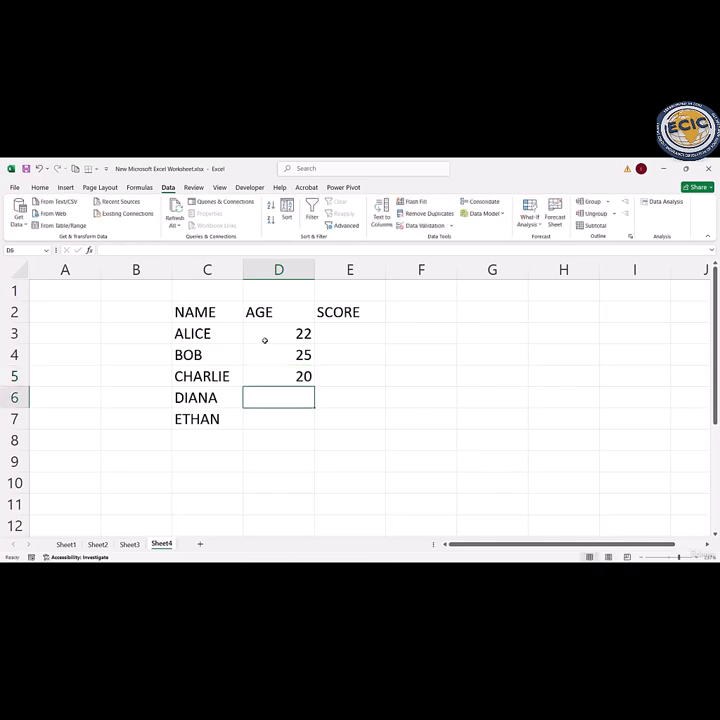
{"action": "type", "text": "23"}
{"action": "key", "text": "Return"}
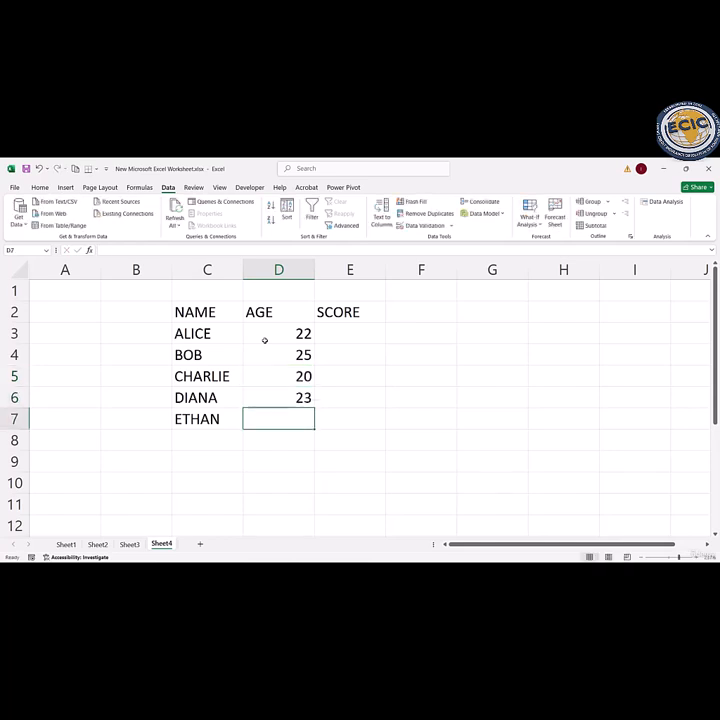
{"action": "type", "text": "21"}
{"action": "key", "text": "Return"}
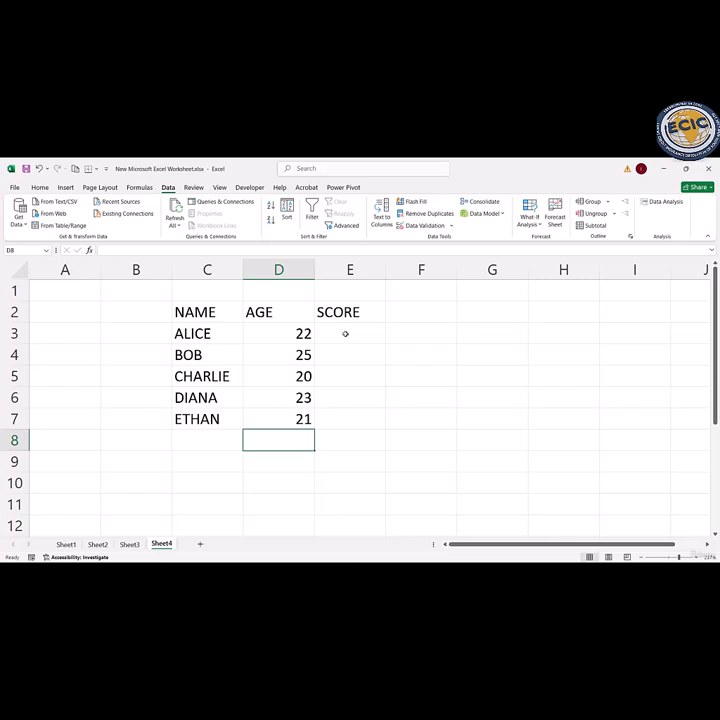
Step: Enter the scores 88, 75, 92, 81 and 95 in E3:E7 under SCORE
{"action": "double_click", "coordinate": [345, 333]}
{"action": "type", "text": "88"}
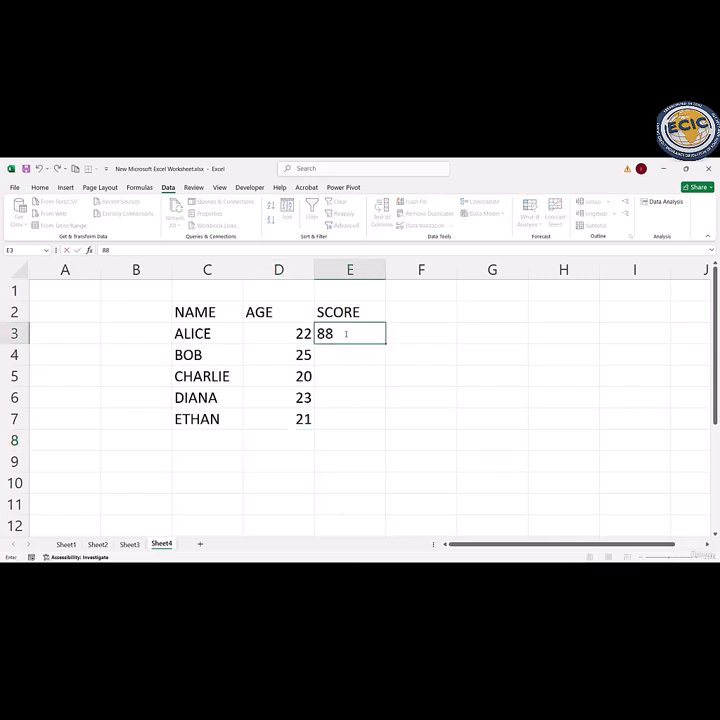
{"action": "key", "text": "Return"}
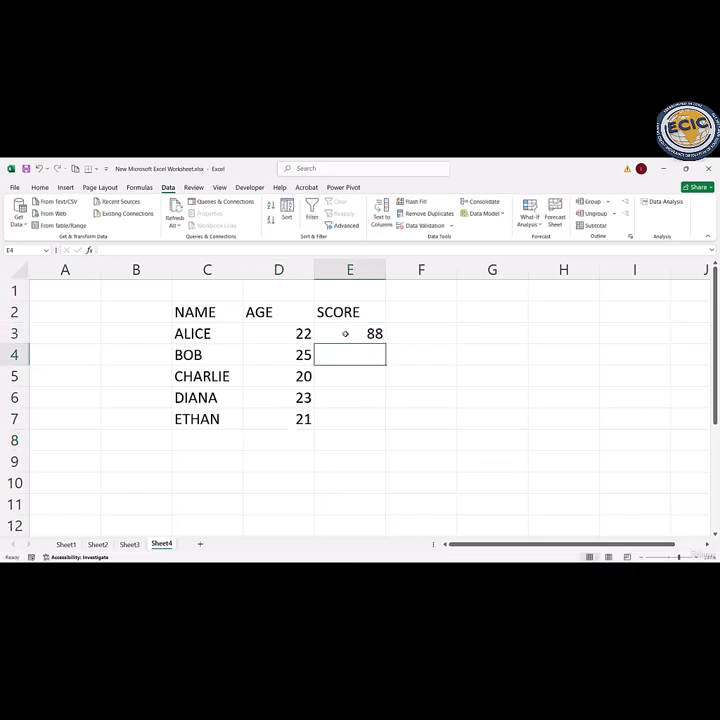
{"action": "type", "text": "75"}
{"action": "key", "text": "Return"}
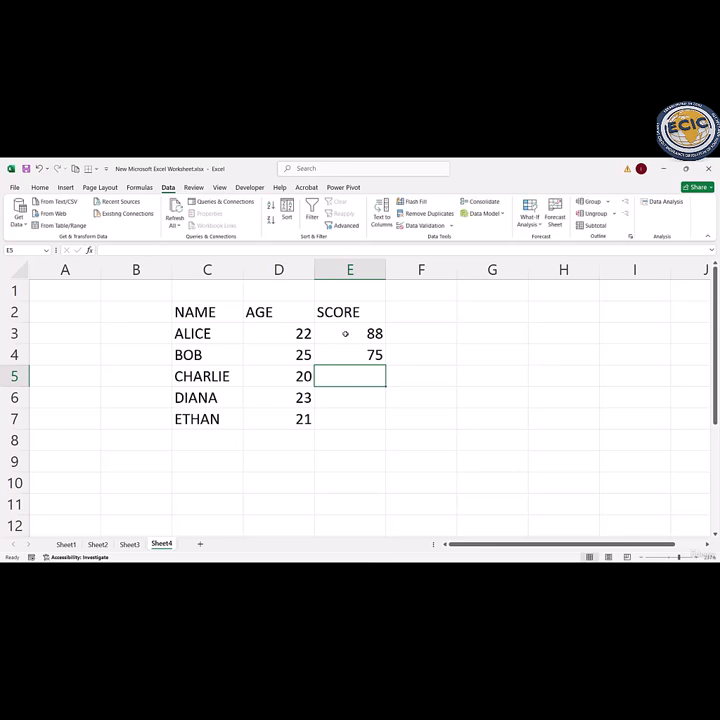
{"action": "type", "text": "92"}
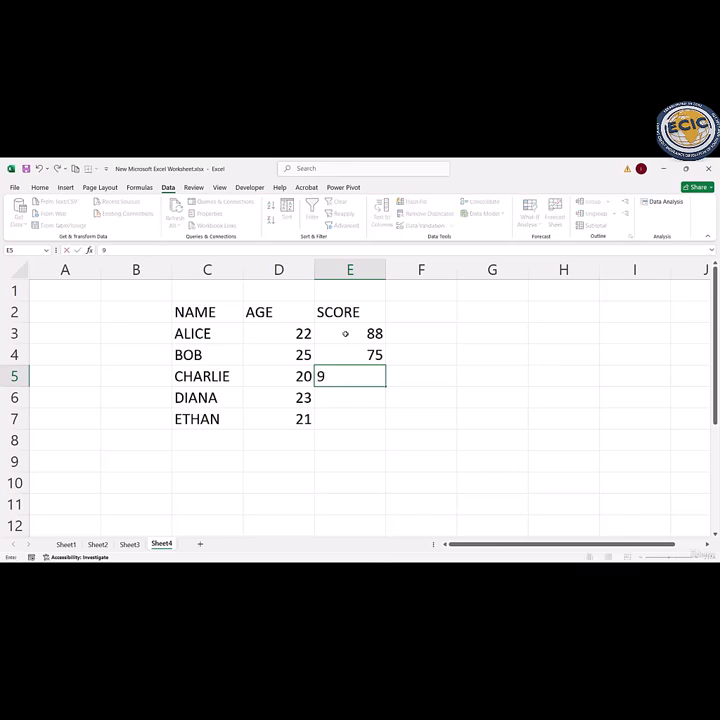
{"action": "key", "text": "Return"}
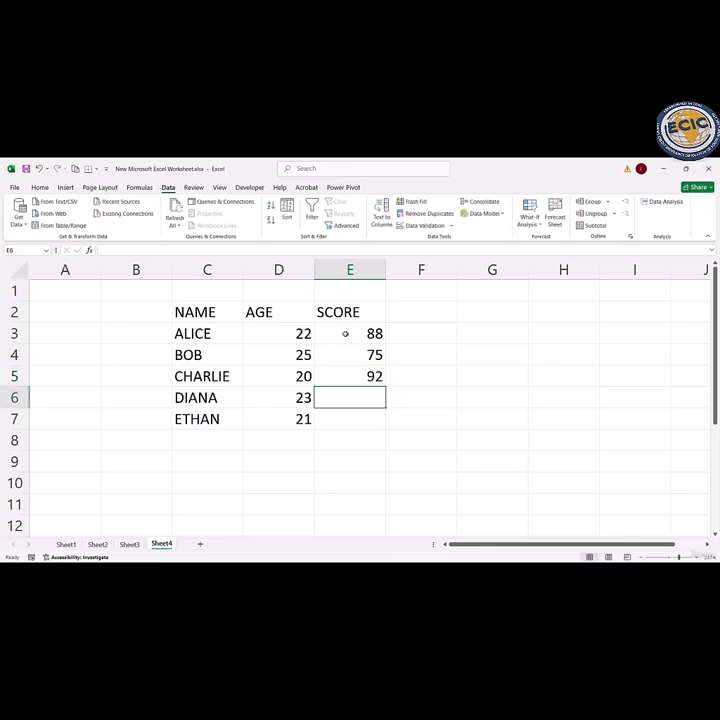
{"action": "type", "text": "81"}
{"action": "key", "text": "Return"}
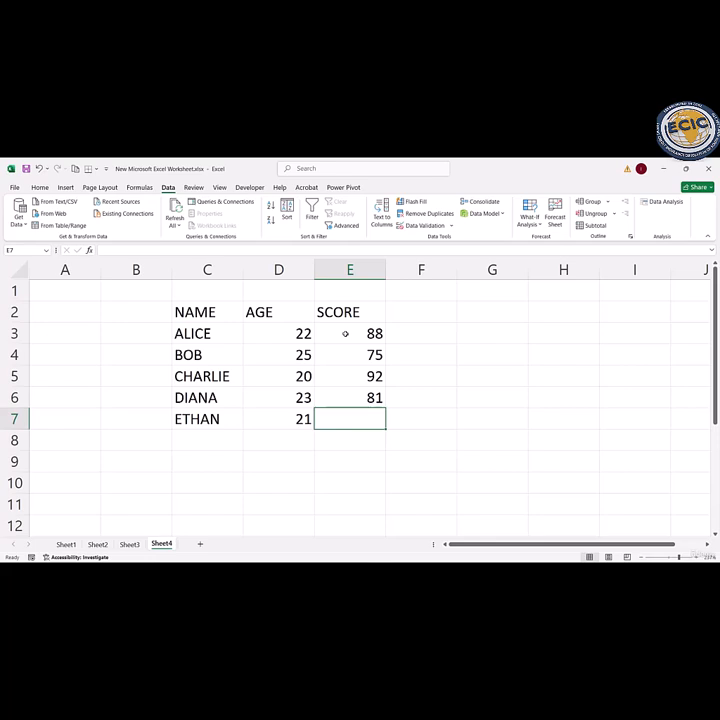
{"action": "type", "text": "95"}
{"action": "key", "text": "Return"}
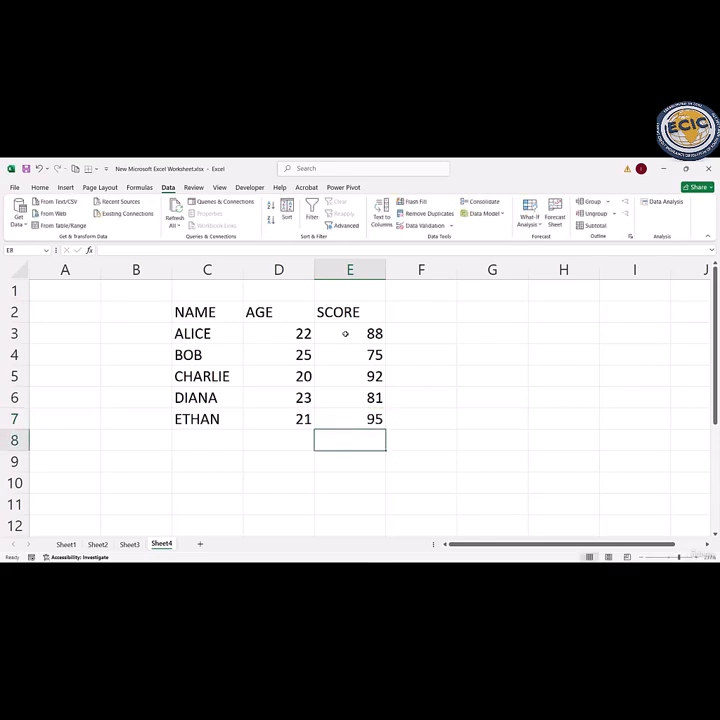
Step: Convert the range C2:E7 into a table with headers
{"action": "left_click_drag", "start_coordinate": [185, 312], "coordinate": [343, 412]}
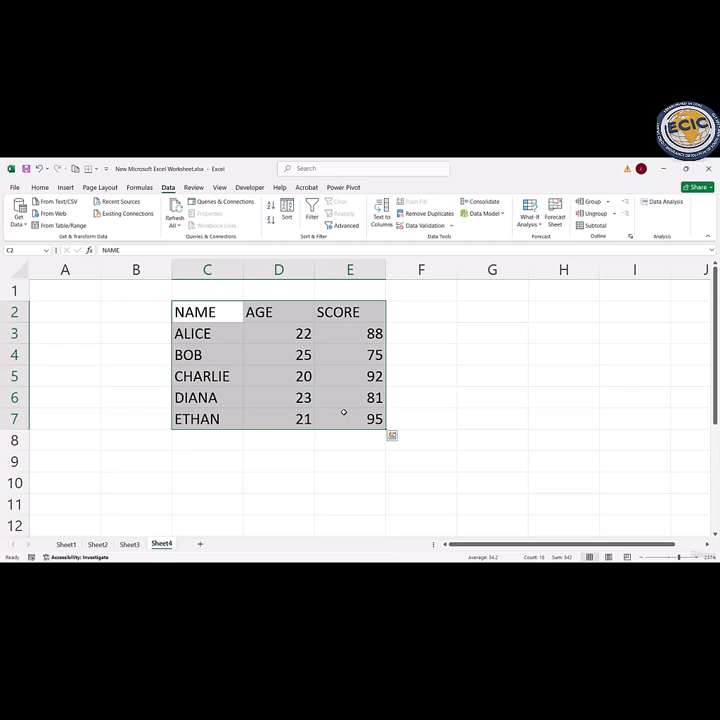
{"action": "key", "text": "ctrl+t"}
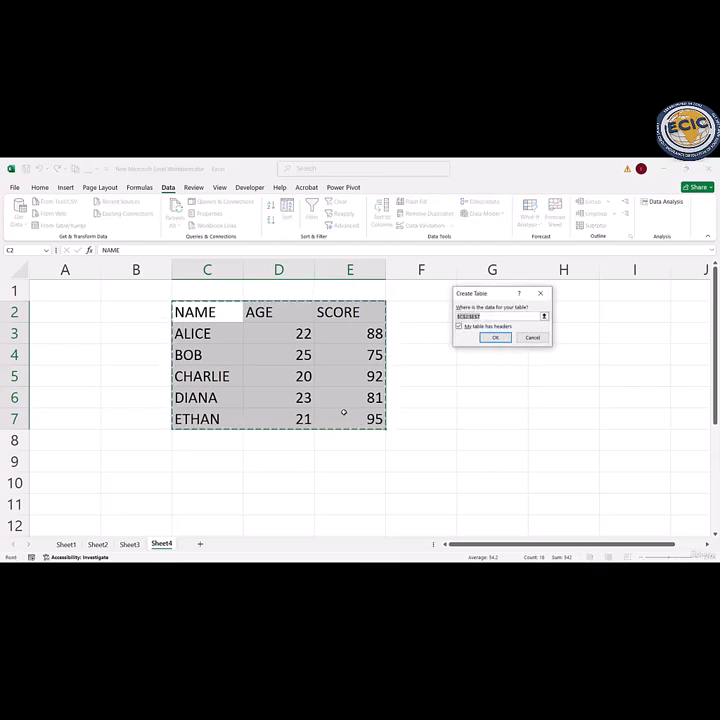
{"action": "key", "text": "Return"}
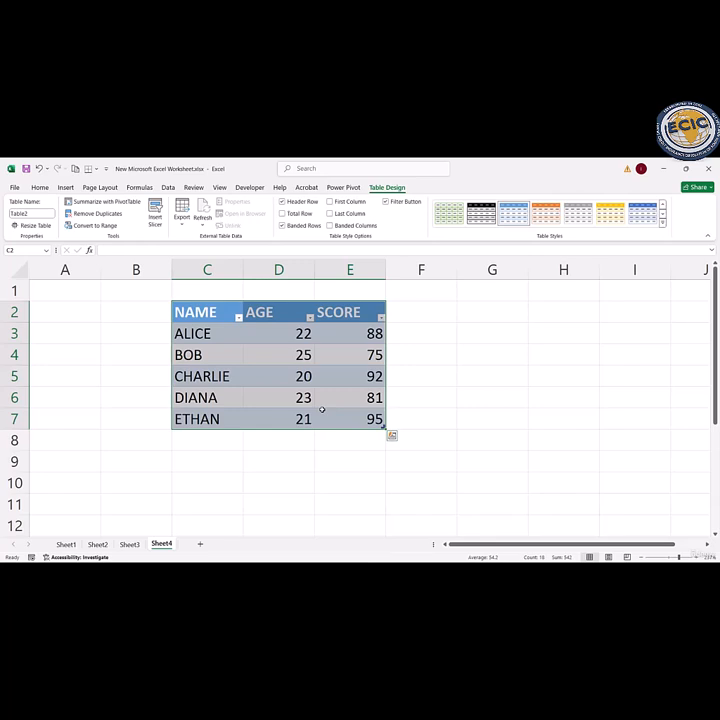
{"action": "left_click", "coordinate": [166, 397]}
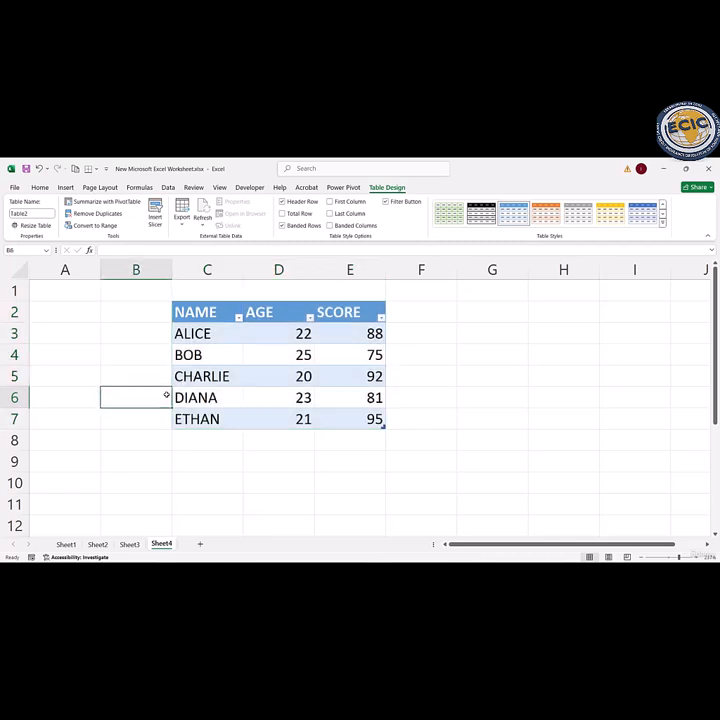
Step: Turn off filtering for the whole table in C2:E7, removing the arrows from its headers
{"action": "left_click_drag", "start_coordinate": [200, 312], "coordinate": [342, 413]}
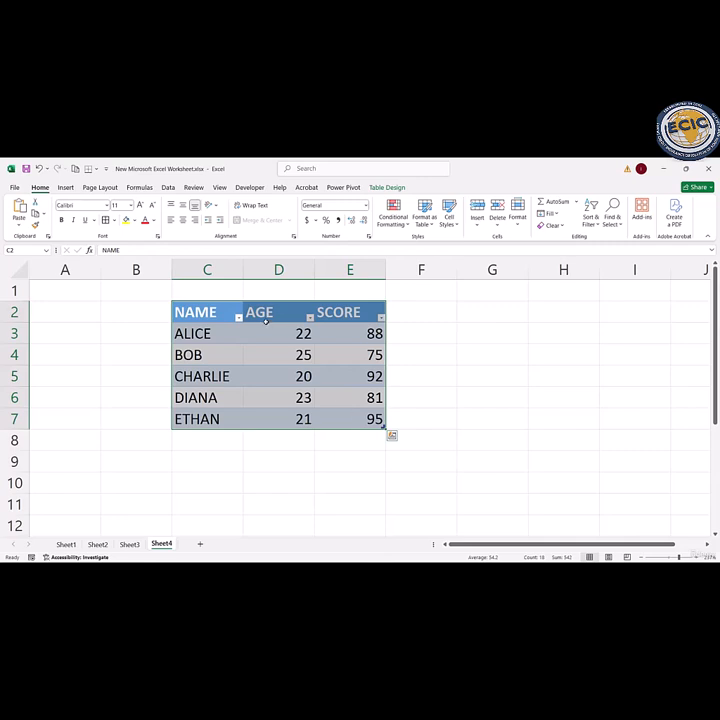
{"action": "left_click", "coordinate": [168, 188]}
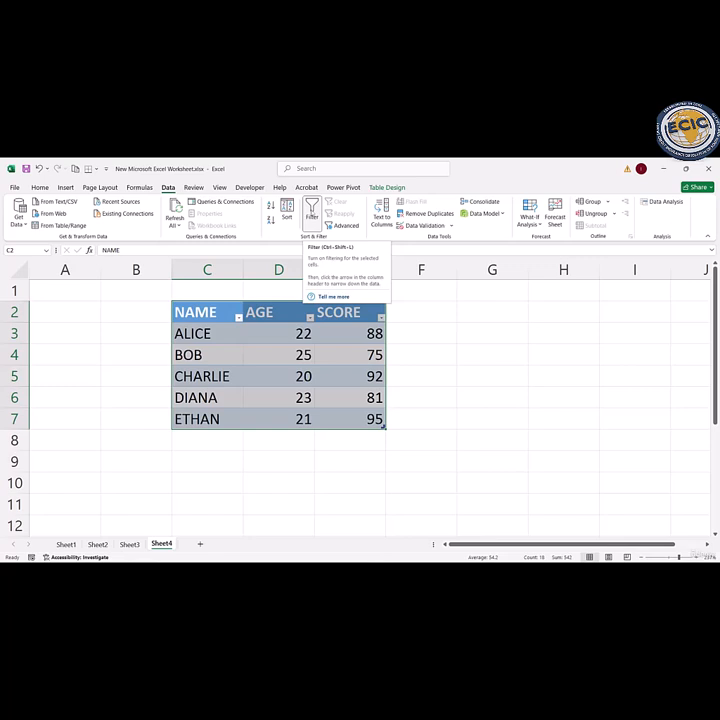
{"action": "left_click", "coordinate": [312, 212]}
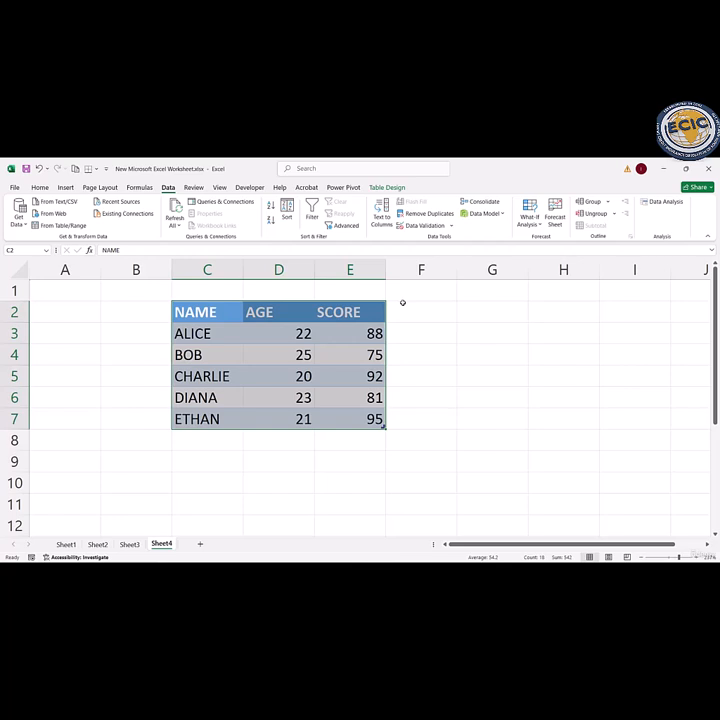
Step: Turn filtering back on for the table and filter the NAME column to show only the entries in C3 and C5
{"action": "left_click", "coordinate": [312, 213]}
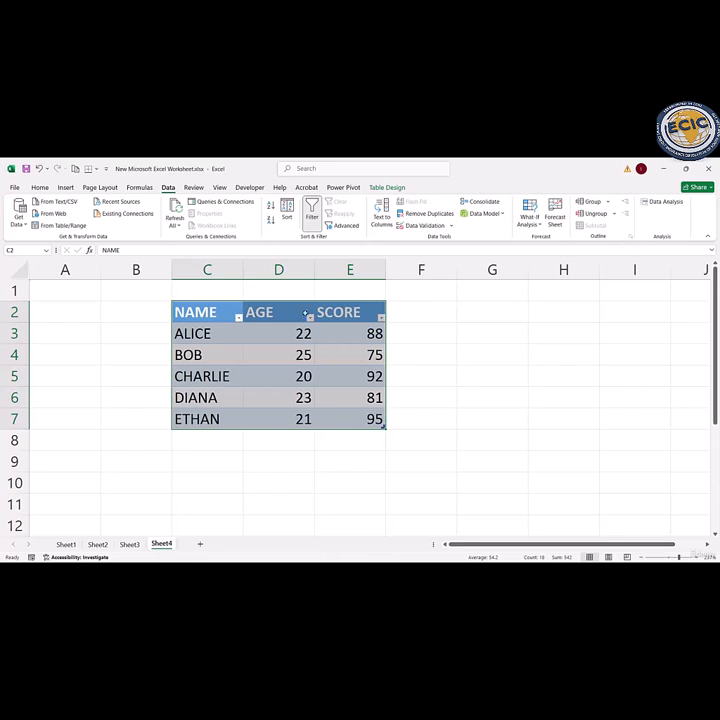
{"action": "left_click", "coordinate": [300, 354]}
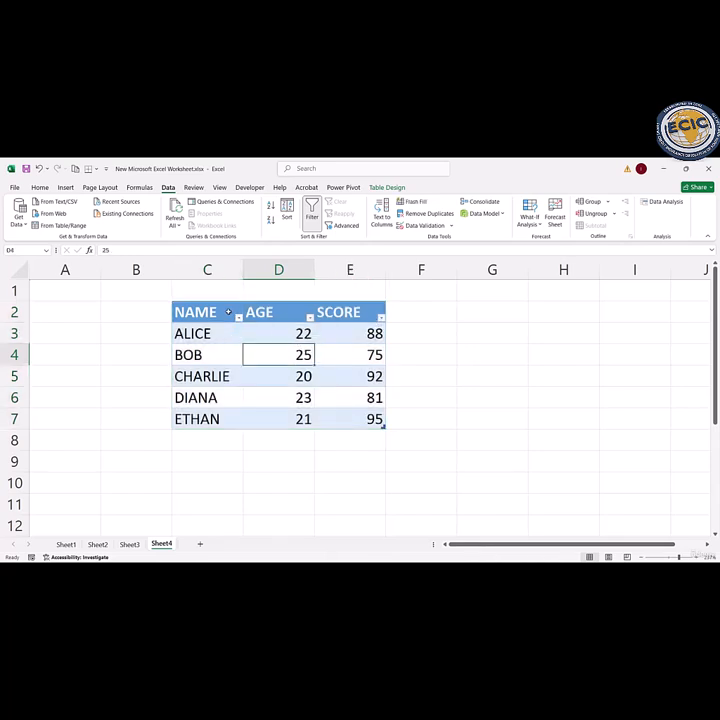
{"action": "left_click", "coordinate": [237, 317]}
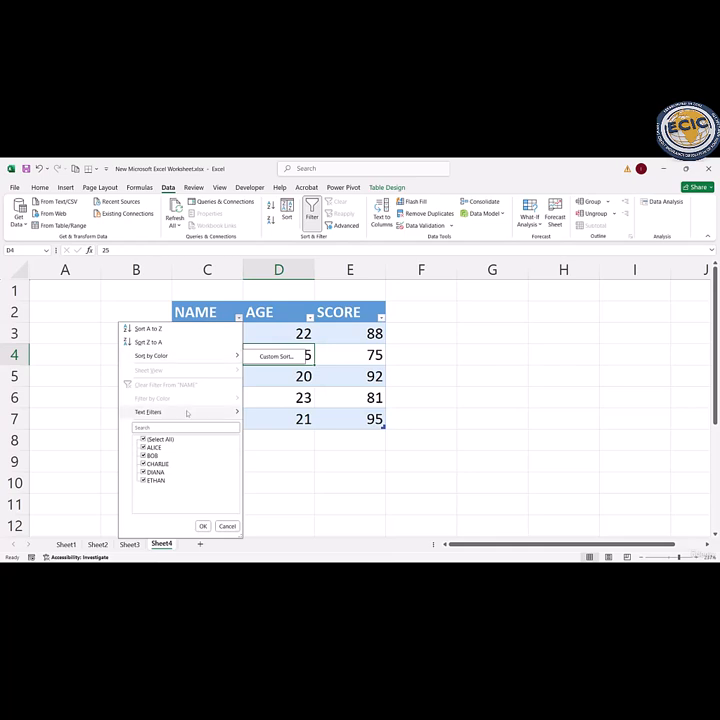
{"action": "mouse_move", "coordinate": [186, 413]}
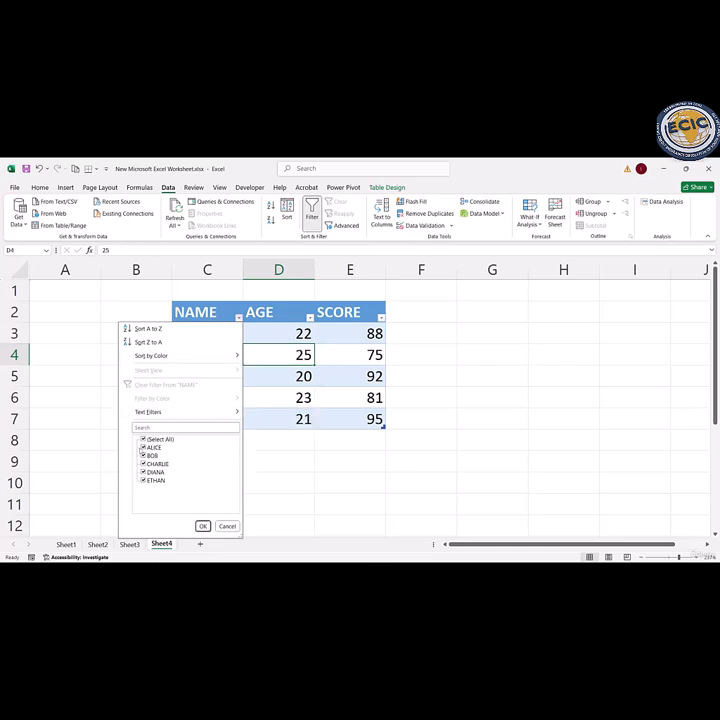
{"action": "left_click", "coordinate": [143, 481]}
{"action": "left_click", "coordinate": [143, 472]}
{"action": "left_click", "coordinate": [143, 456]}
{"action": "left_click", "coordinate": [202, 526]}
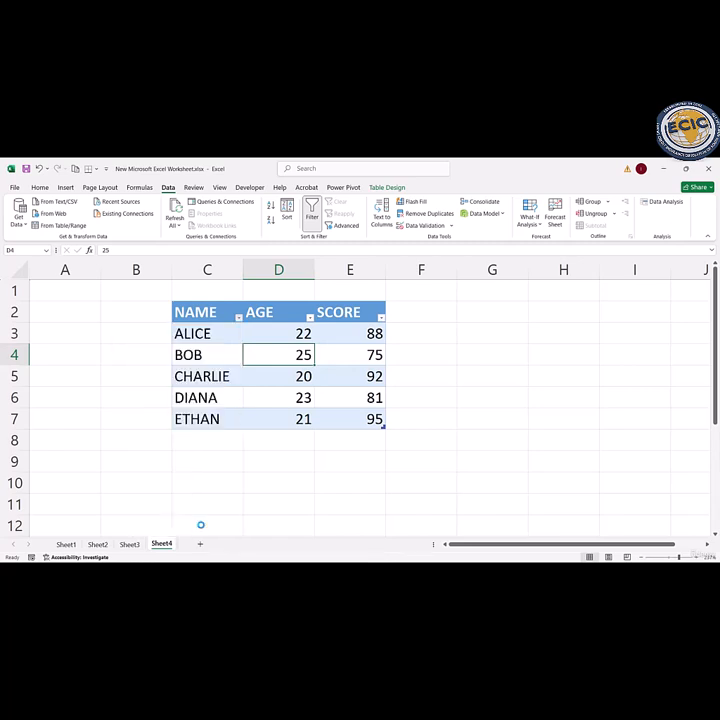
Step: Restore all entries in the NAME column by selecting every value in its filter
{"action": "left_click", "coordinate": [238, 316]}
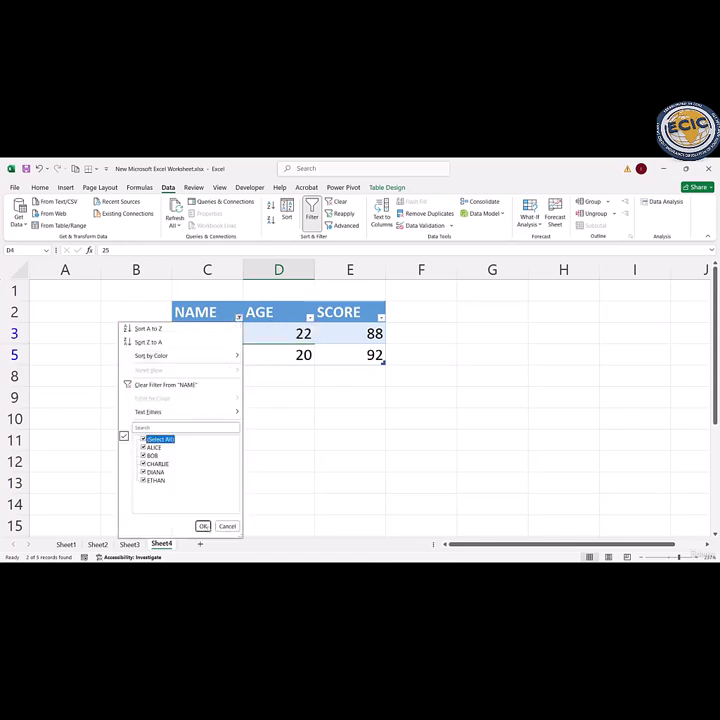
{"action": "left_click", "coordinate": [155, 439]}
{"action": "left_click", "coordinate": [202, 526]}
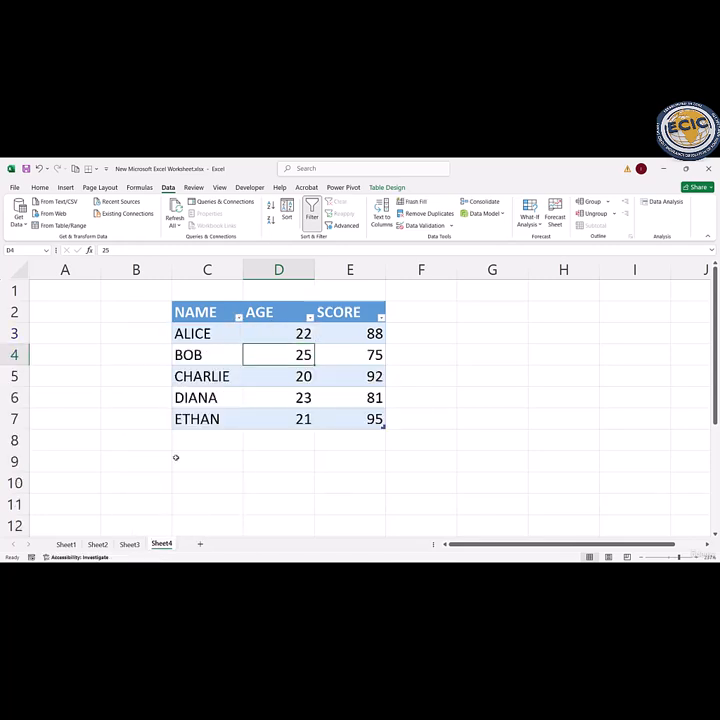
Step: Apply an Equals text filter with the value A to the NAME column
{"action": "left_click", "coordinate": [238, 317]}
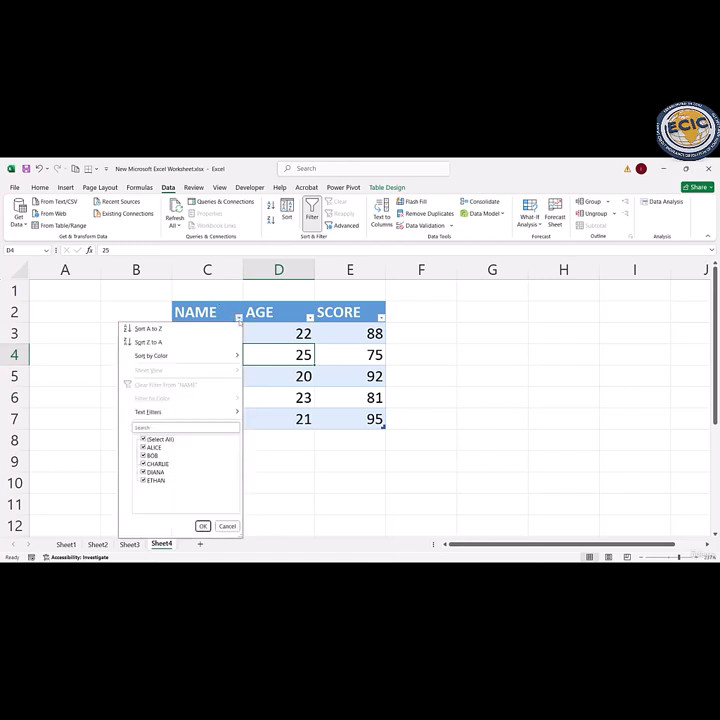
{"action": "mouse_move", "coordinate": [206, 415]}
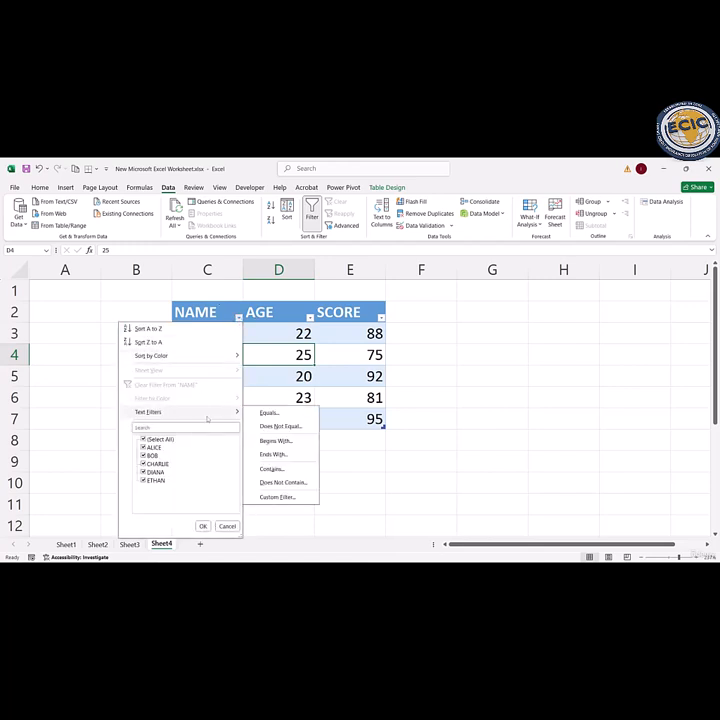
{"action": "left_click", "coordinate": [265, 414]}
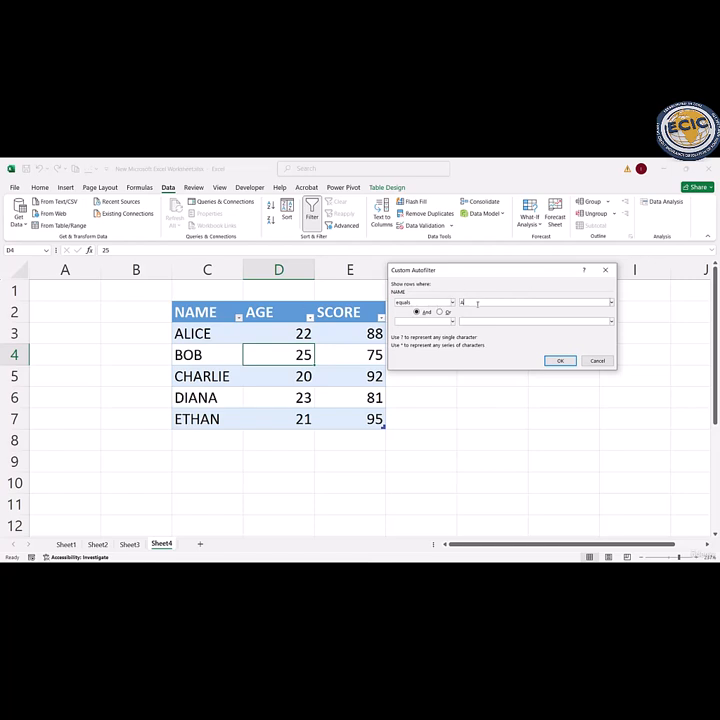
{"action": "left_click", "coordinate": [560, 360]}
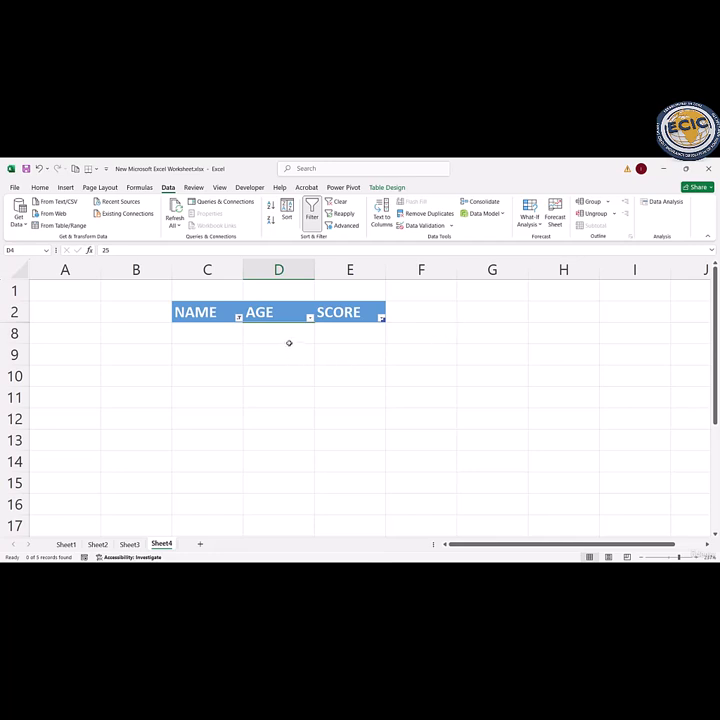
Step: Filter the NAME column to entries that begin with A, and clear that filter
{"action": "left_click", "coordinate": [238, 318]}
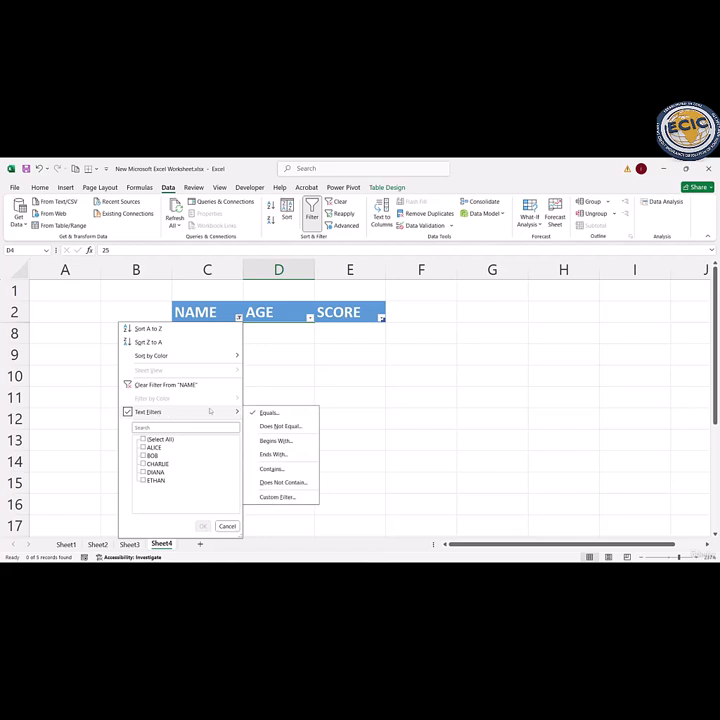
{"action": "mouse_move", "coordinate": [242, 412]}
{"action": "left_click", "coordinate": [276, 441]}
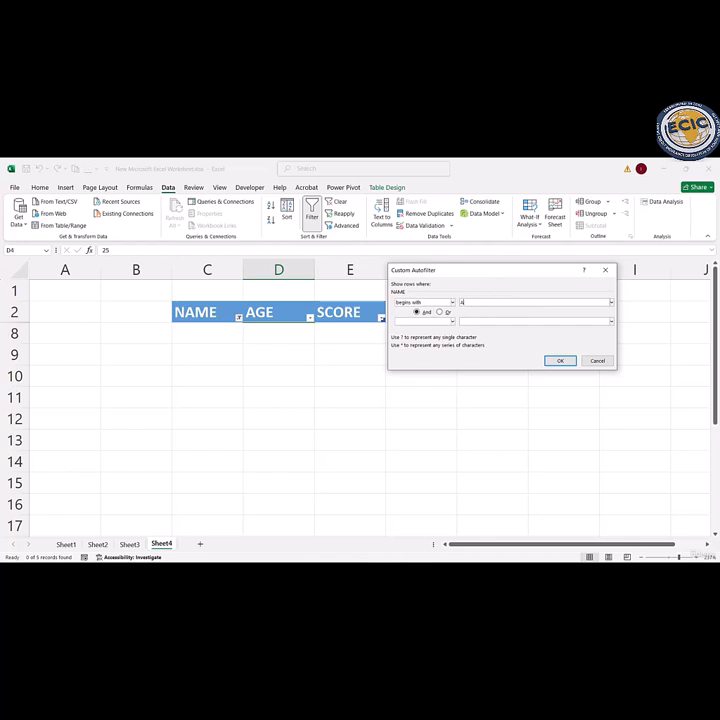
{"action": "type", "text": "A"}
{"action": "left_click", "coordinate": [556, 361]}
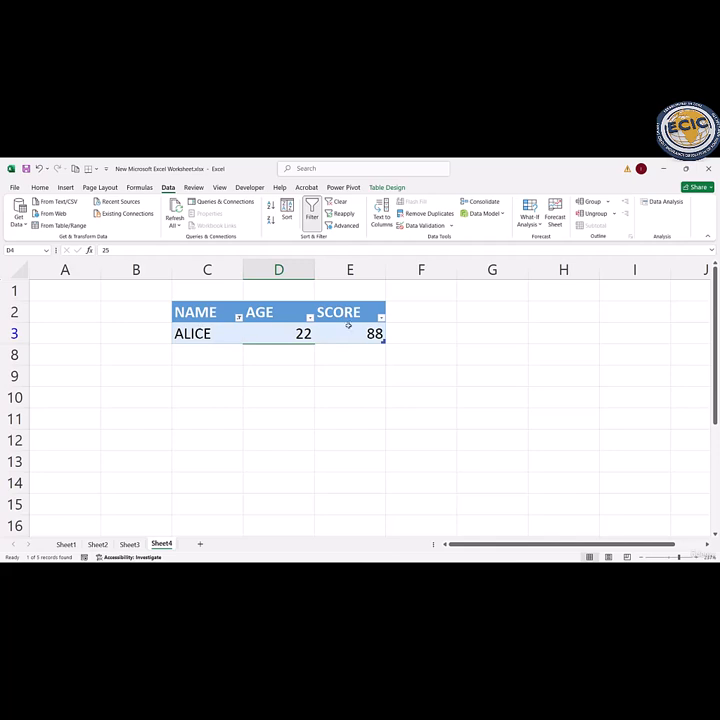
{"action": "left_click", "coordinate": [238, 317]}
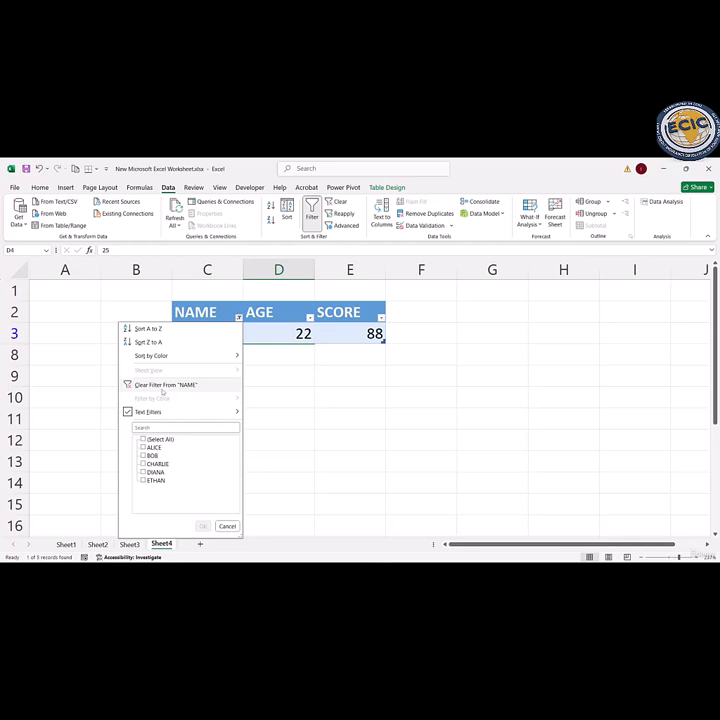
{"action": "left_click", "coordinate": [162, 388]}
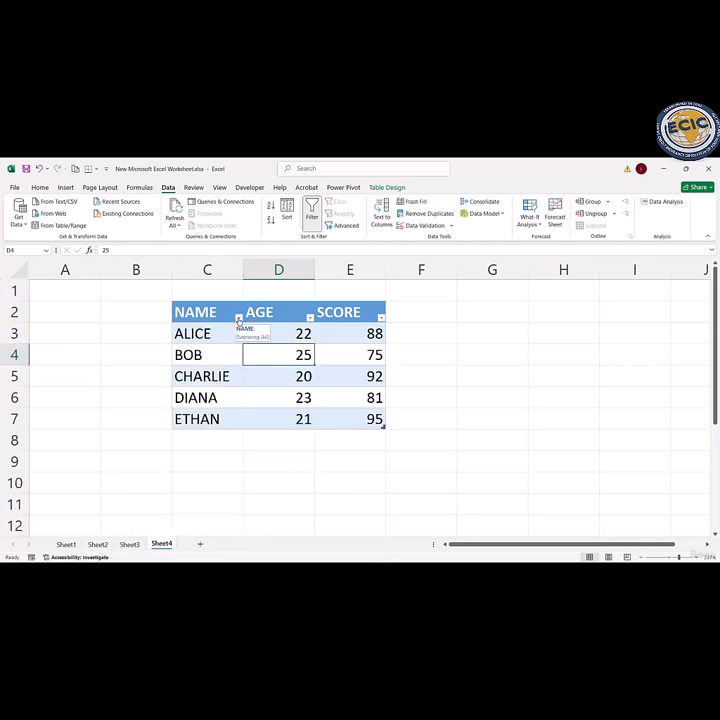
Step: Filter the NAME column to entries that end with B, and clear that filter
{"action": "left_click", "coordinate": [238, 317]}
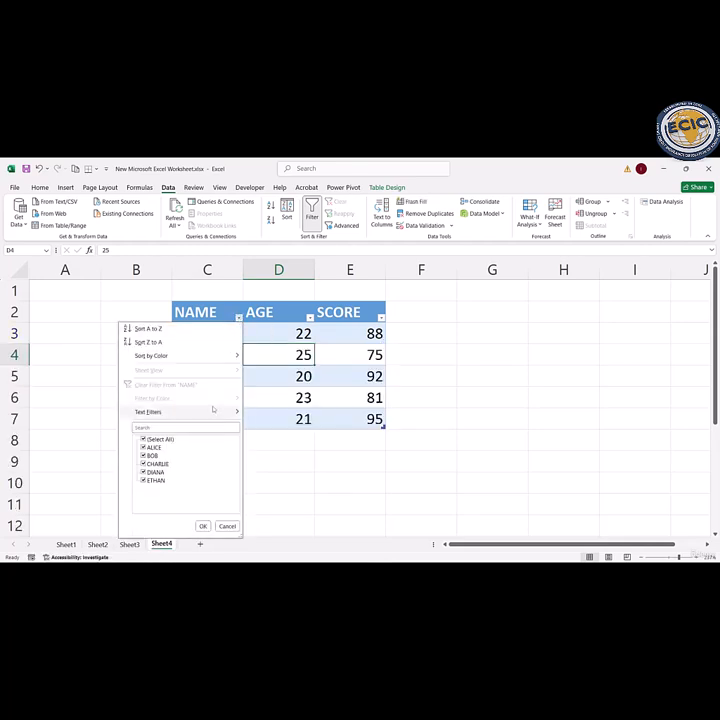
{"action": "mouse_move", "coordinate": [208, 413]}
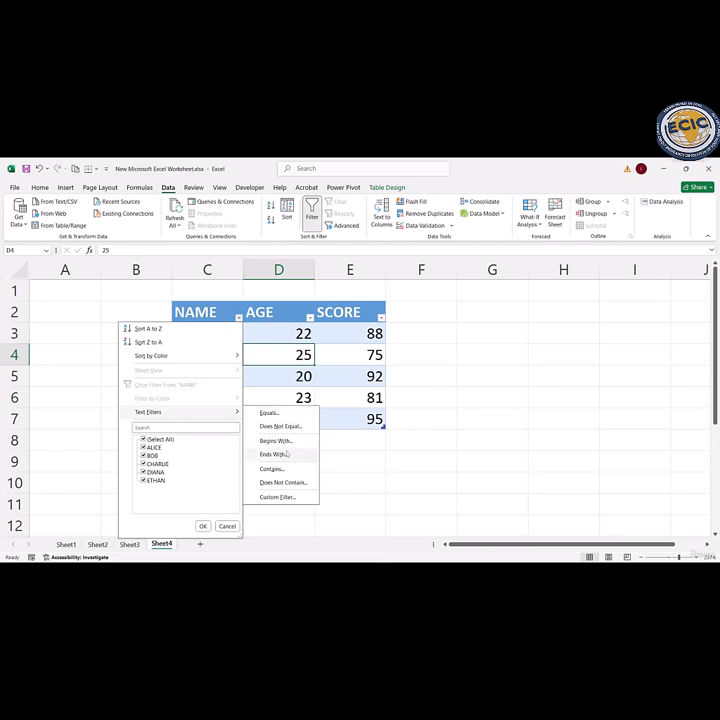
{"action": "left_click", "coordinate": [288, 454]}
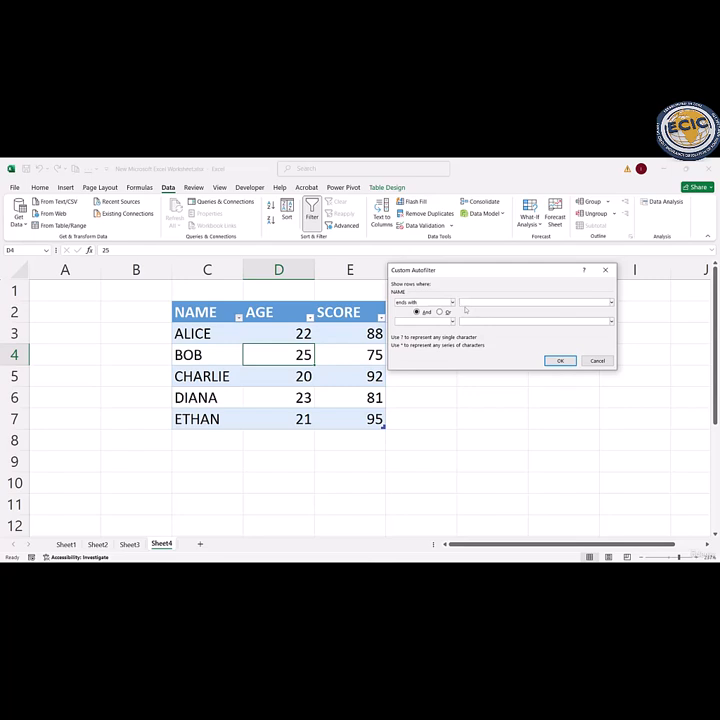
{"action": "left_click", "coordinate": [560, 360]}
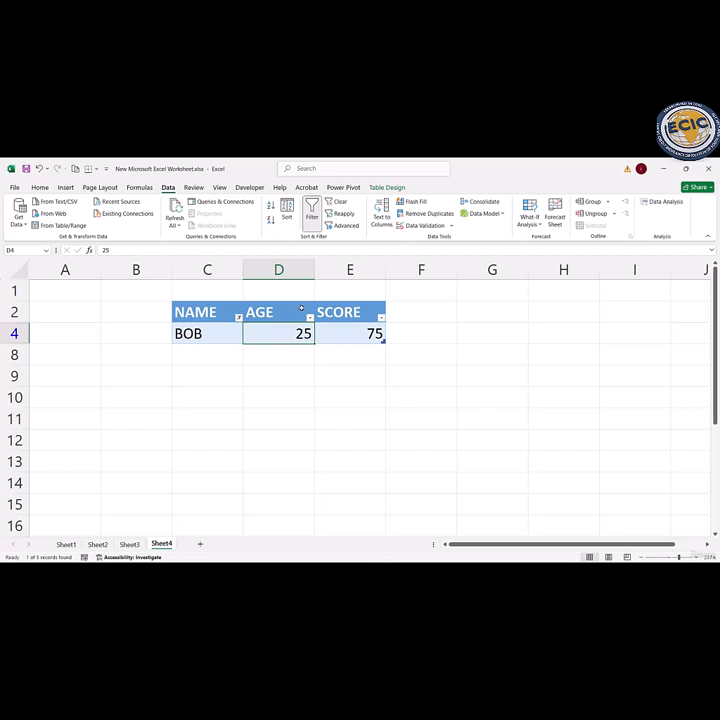
{"action": "left_click", "coordinate": [204, 334]}
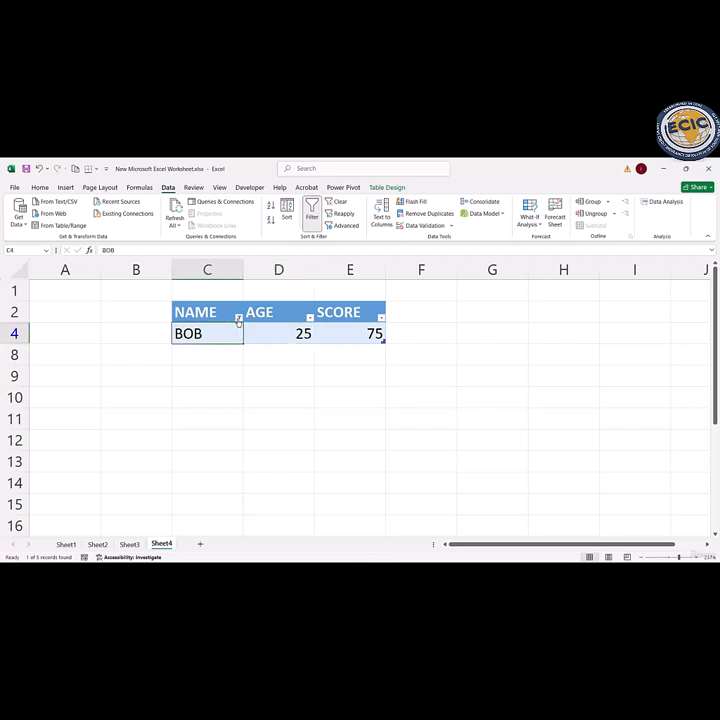
{"action": "left_click", "coordinate": [238, 318]}
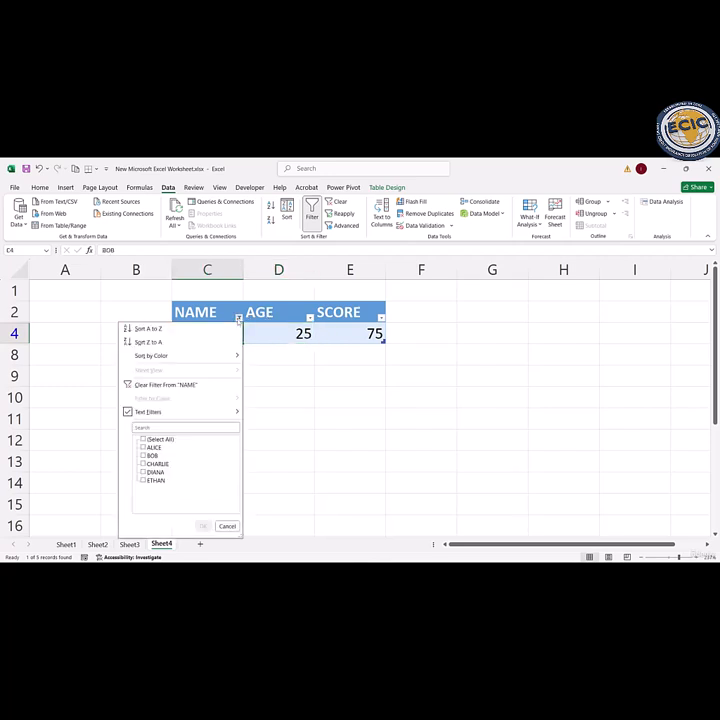
{"action": "left_click", "coordinate": [152, 386]}
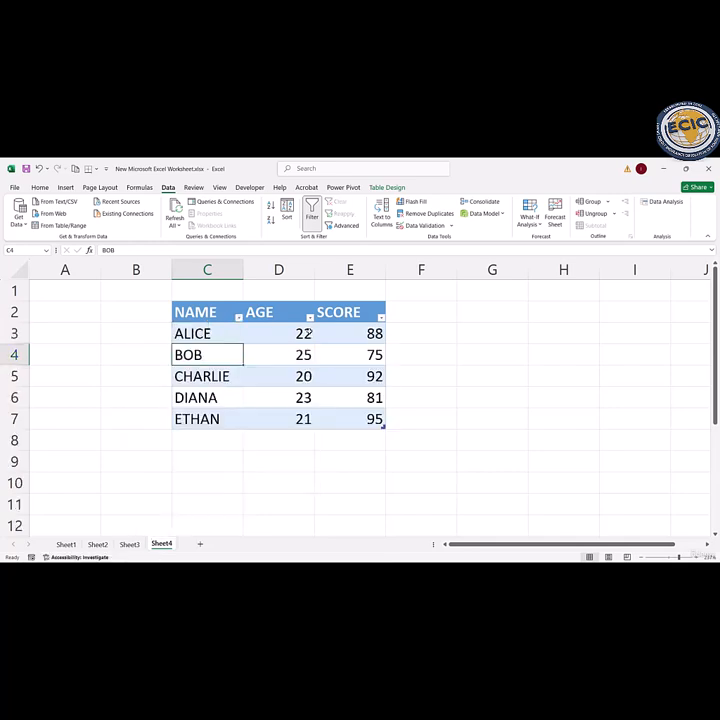
Step: Apply a custom text filter to the NAME column that equals the entry in C5, chosen from the existing values
{"action": "left_click", "coordinate": [239, 318]}
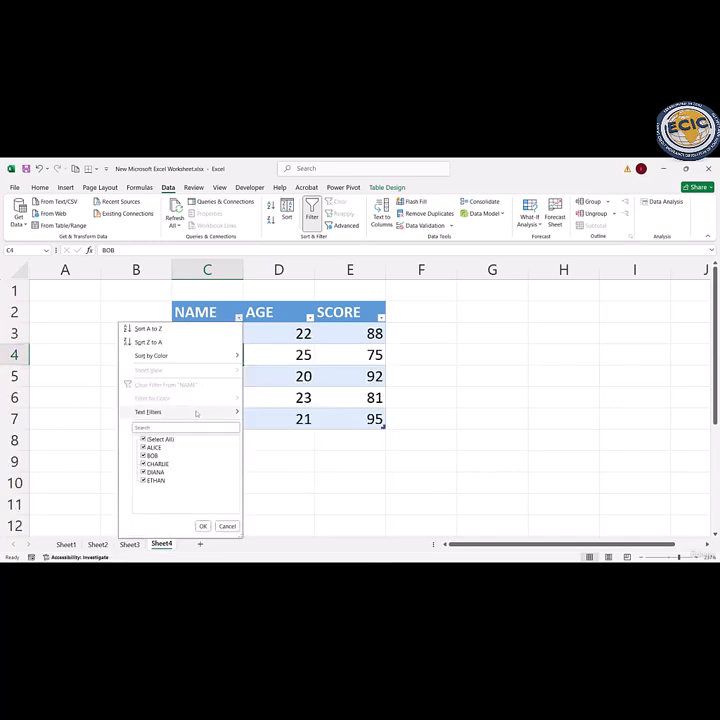
{"action": "mouse_move", "coordinate": [196, 412]}
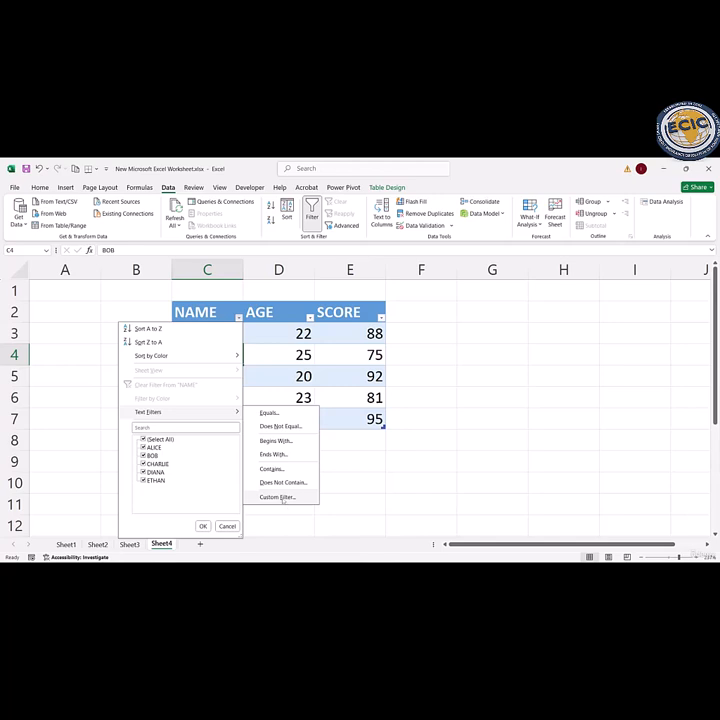
{"action": "left_click", "coordinate": [280, 497]}
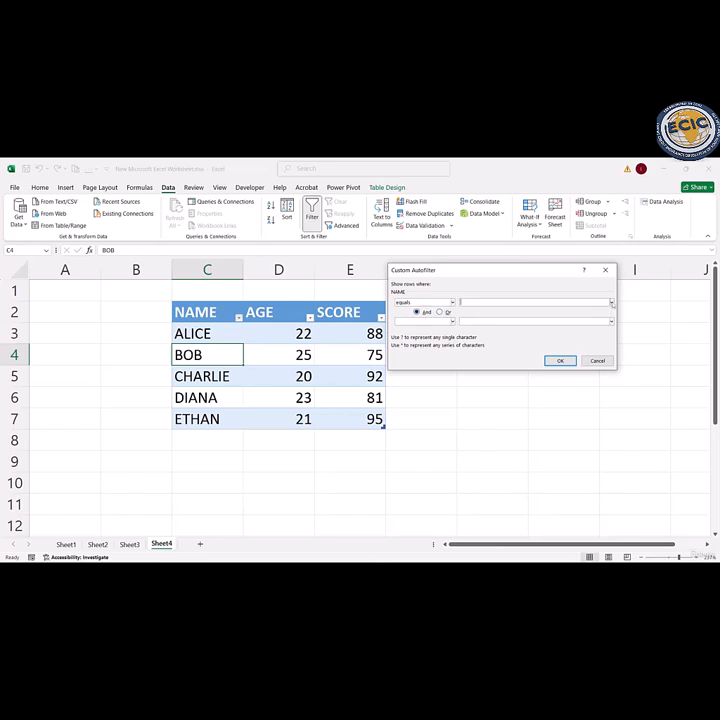
{"action": "left_click", "coordinate": [611, 302]}
{"action": "left_click", "coordinate": [611, 302]}
{"action": "left_click", "coordinate": [611, 302]}
{"action": "left_click", "coordinate": [480, 328]}
{"action": "left_click", "coordinate": [557, 360]}
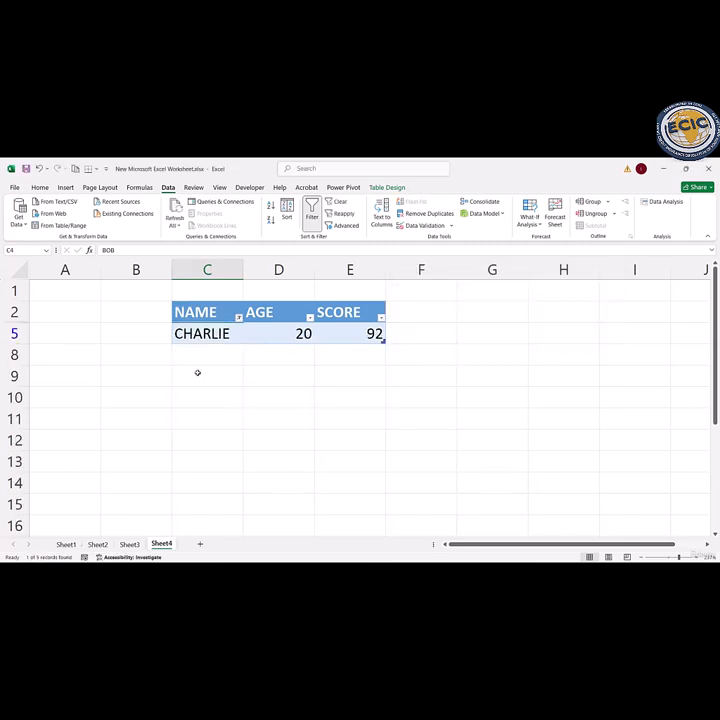
Step: Clear the custom filter from the NAME column
{"action": "left_click", "coordinate": [238, 317]}
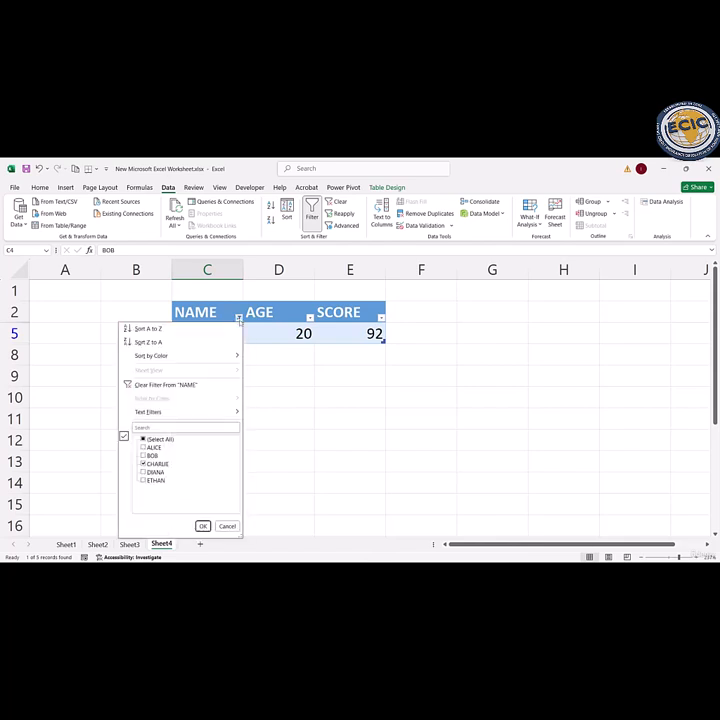
{"action": "left_click", "coordinate": [145, 464]}
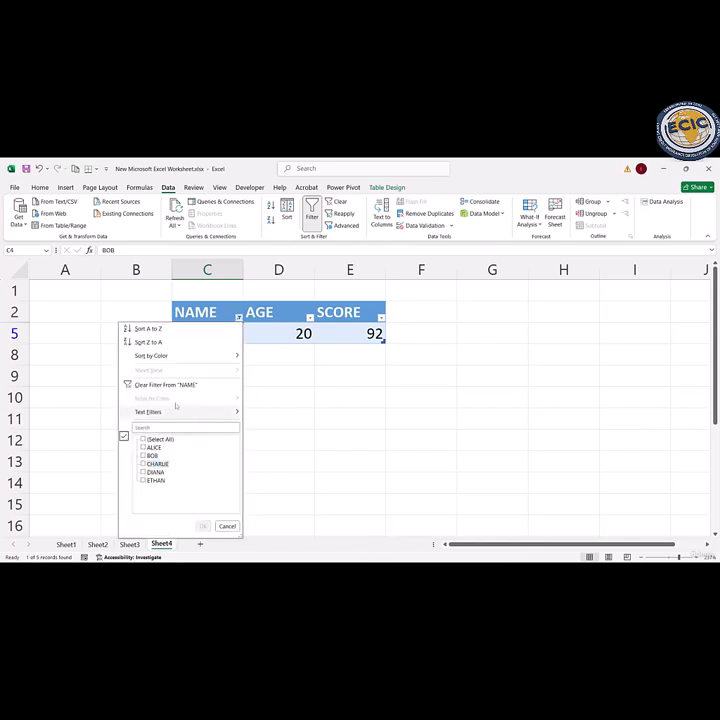
{"action": "left_click", "coordinate": [376, 375]}
{"action": "left_click", "coordinate": [238, 317]}
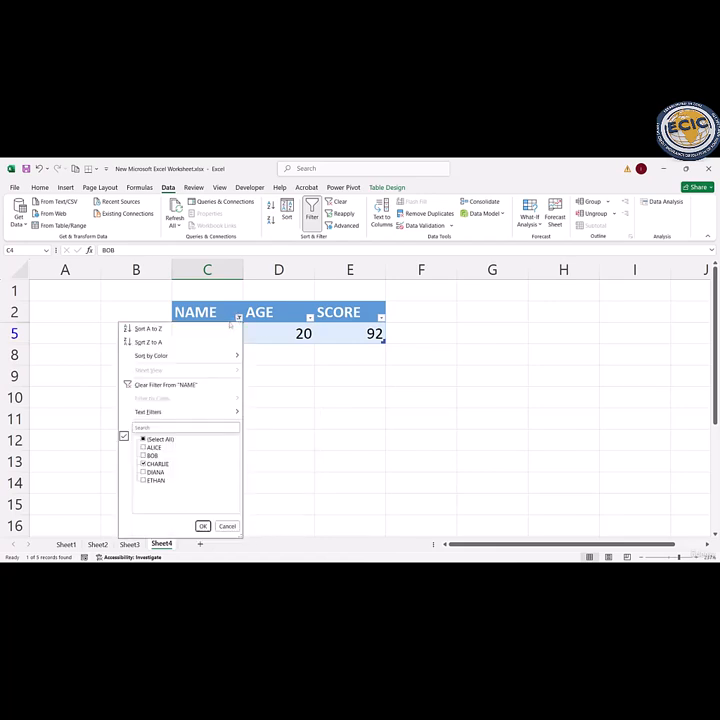
{"action": "left_click", "coordinate": [170, 384]}
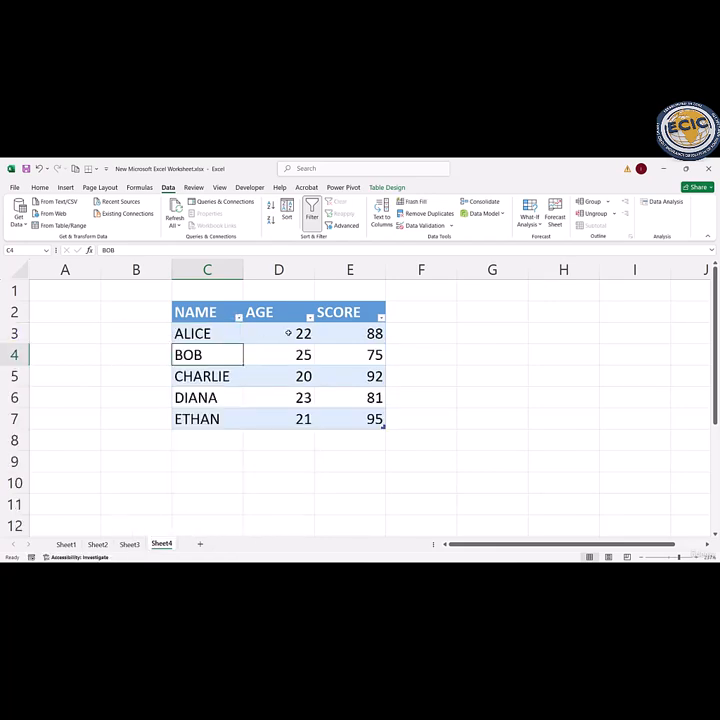
Step: Apply an Equals number filter with the value 25 to the AGE column
{"action": "left_click", "coordinate": [310, 317]}
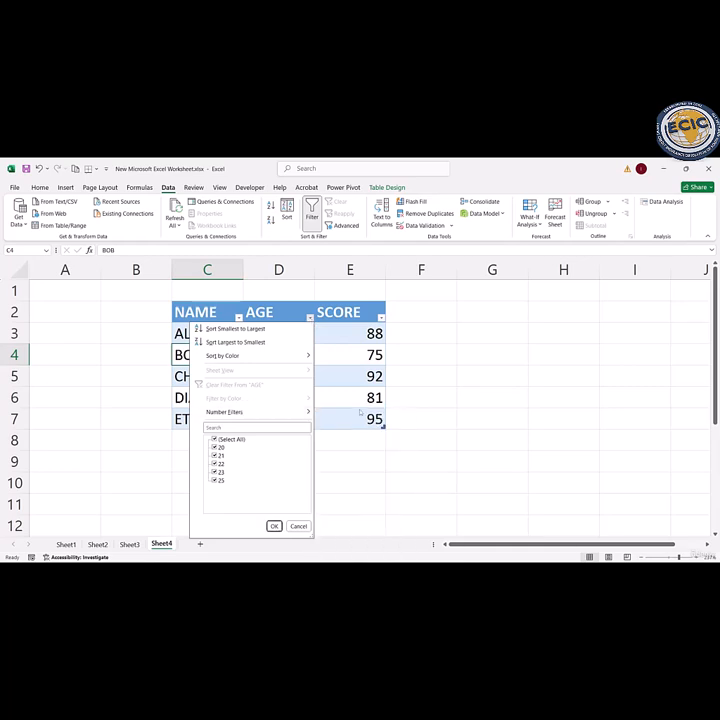
{"action": "mouse_move", "coordinate": [302, 414]}
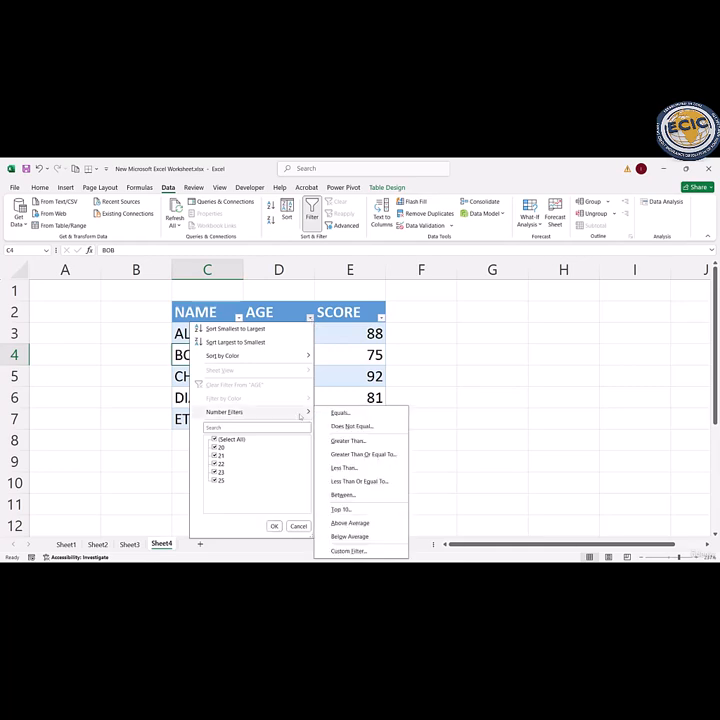
{"action": "left_click", "coordinate": [345, 414]}
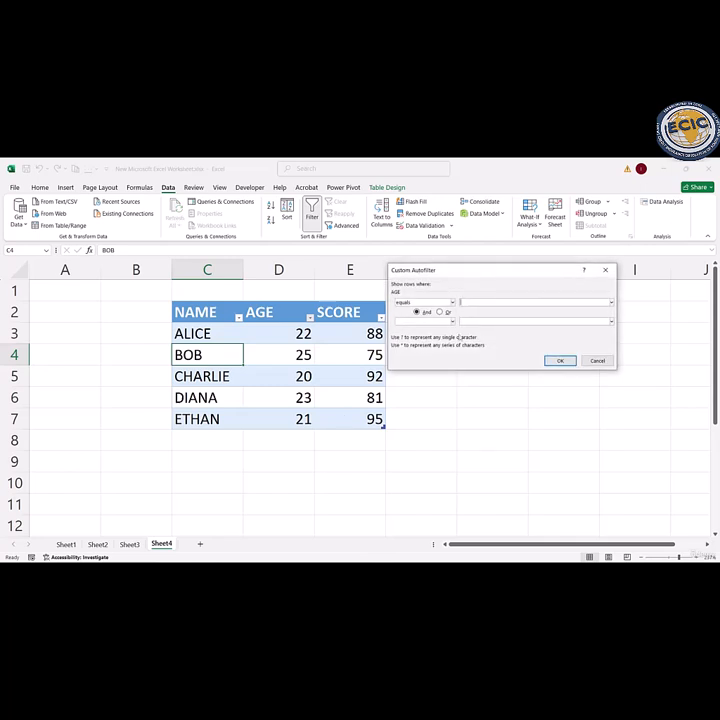
{"action": "type", "text": "25"}
{"action": "left_click", "coordinate": [559, 360]}
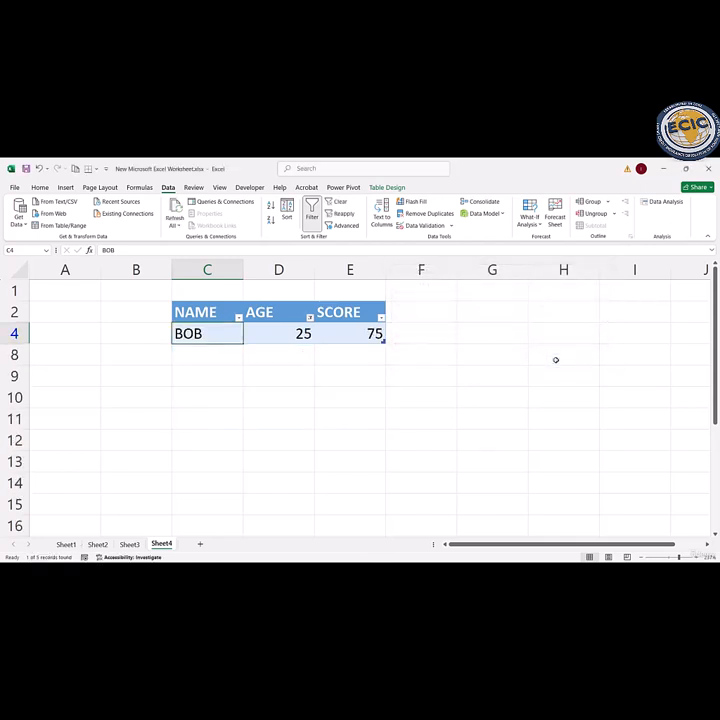
Step: Clear the Equals number filter from the AGE column
{"action": "left_click", "coordinate": [309, 317]}
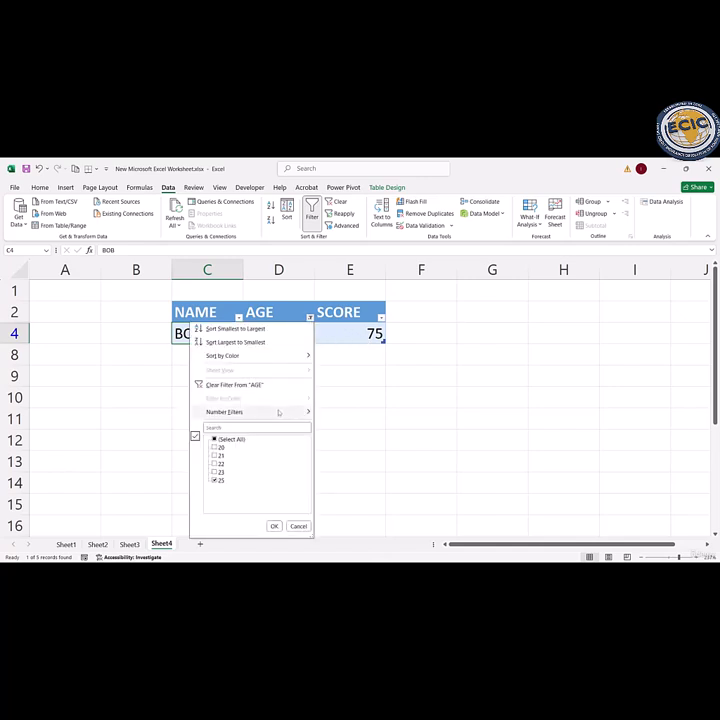
{"action": "left_click", "coordinate": [255, 384]}
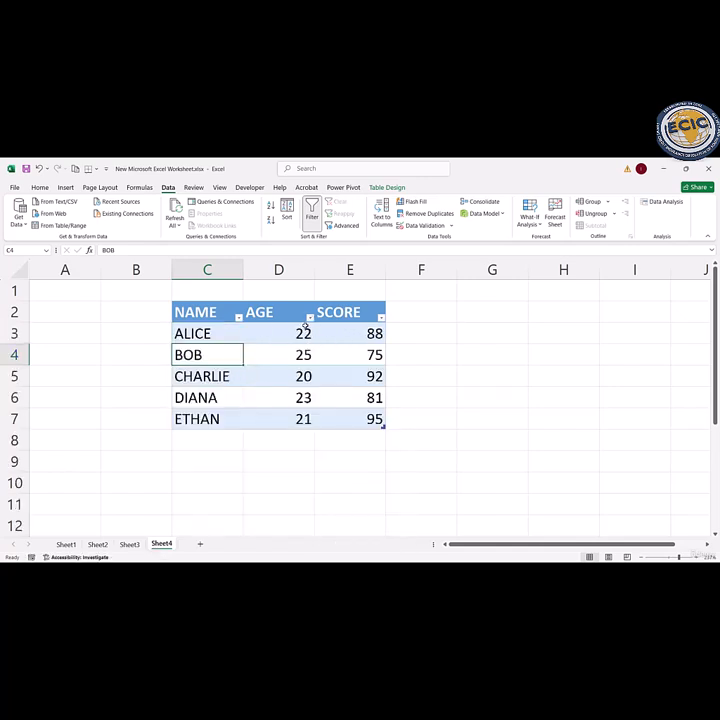
{"action": "left_click", "coordinate": [306, 328]}
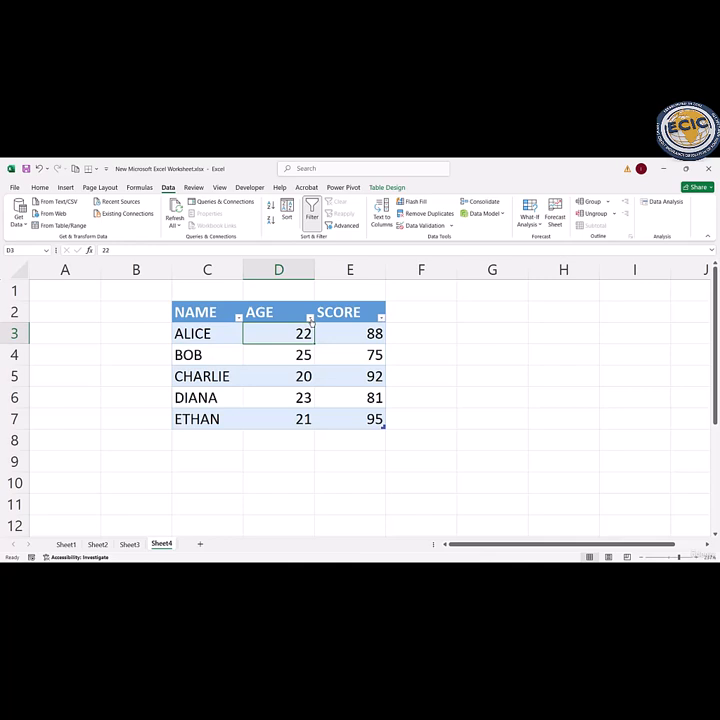
Step: Filter the AGE column to values greater than 20, and clear that filter
{"action": "left_click", "coordinate": [310, 318]}
{"action": "mouse_move", "coordinate": [300, 412]}
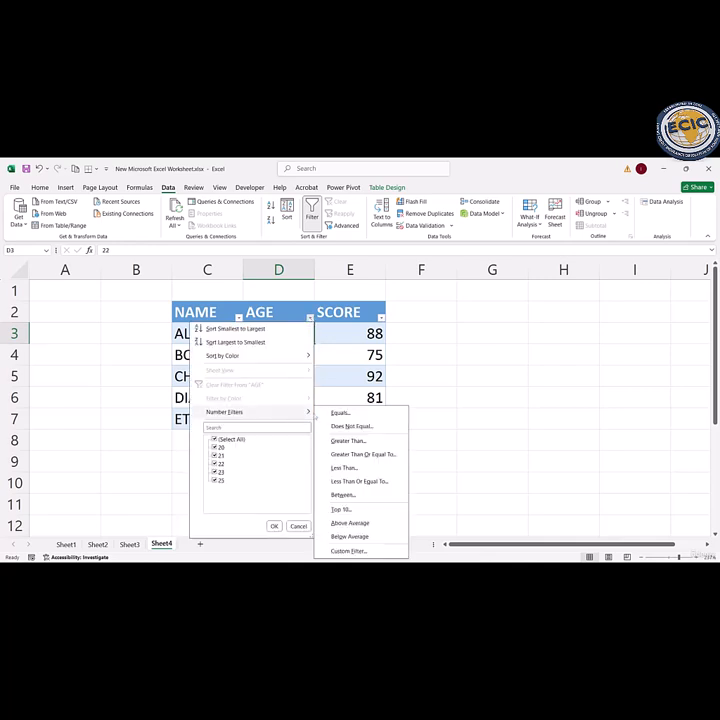
{"action": "left_click", "coordinate": [363, 443]}
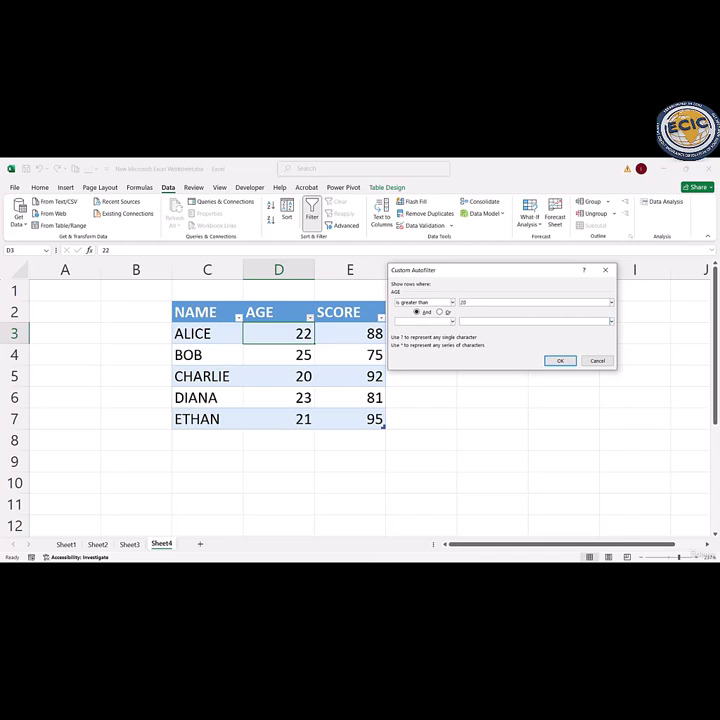
{"action": "left_click", "coordinate": [560, 361]}
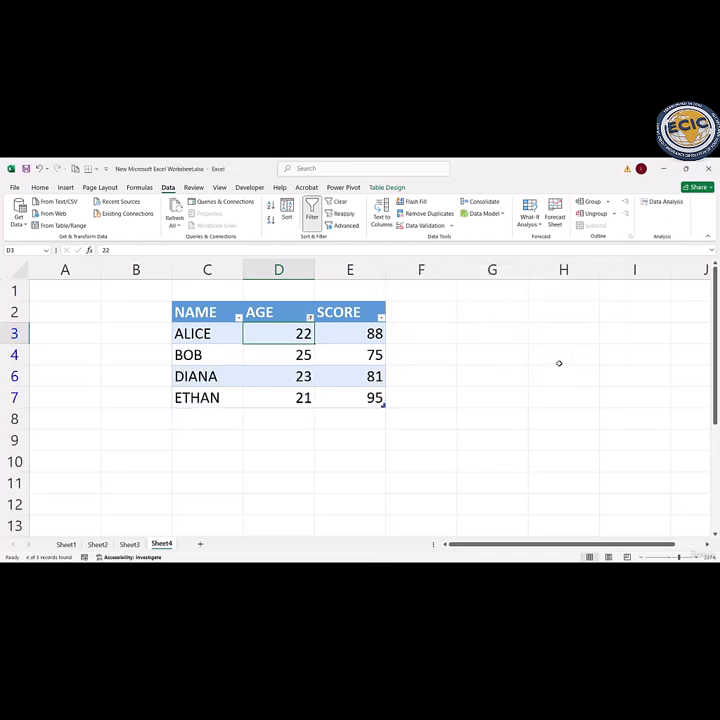
{"action": "left_click", "coordinate": [310, 317]}
{"action": "mouse_move", "coordinate": [286, 415]}
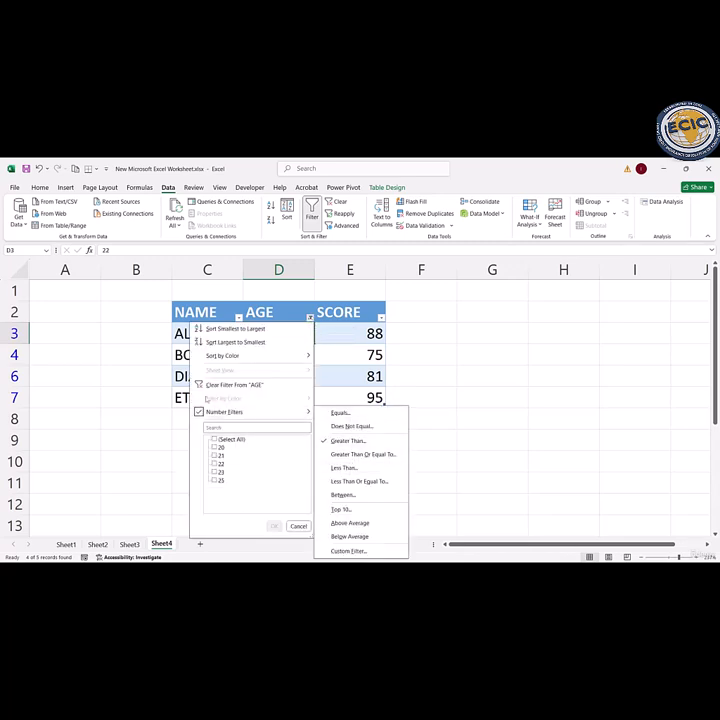
{"action": "left_click", "coordinate": [218, 385]}
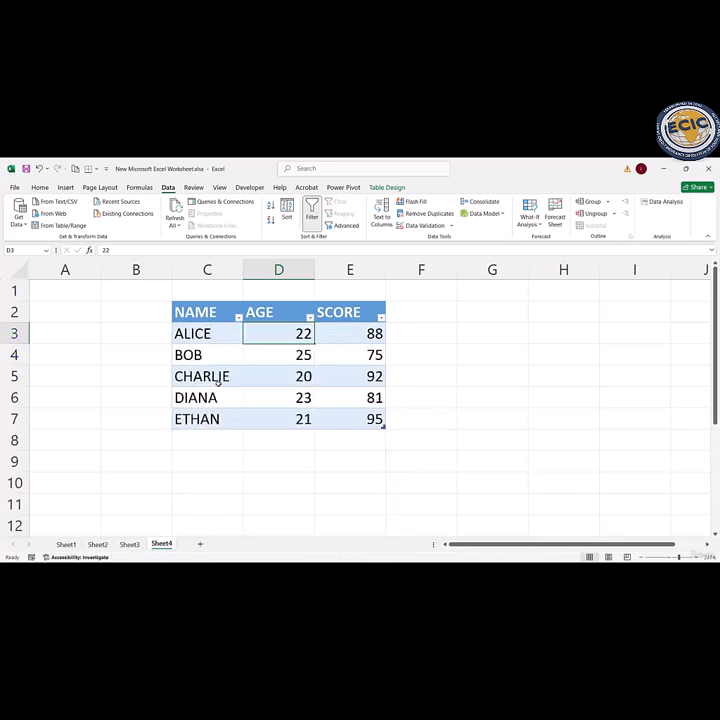
Step: Apply a Top 10 number filter set to the top 3 items in the AGE column, and clear that filter
{"action": "left_click", "coordinate": [310, 317]}
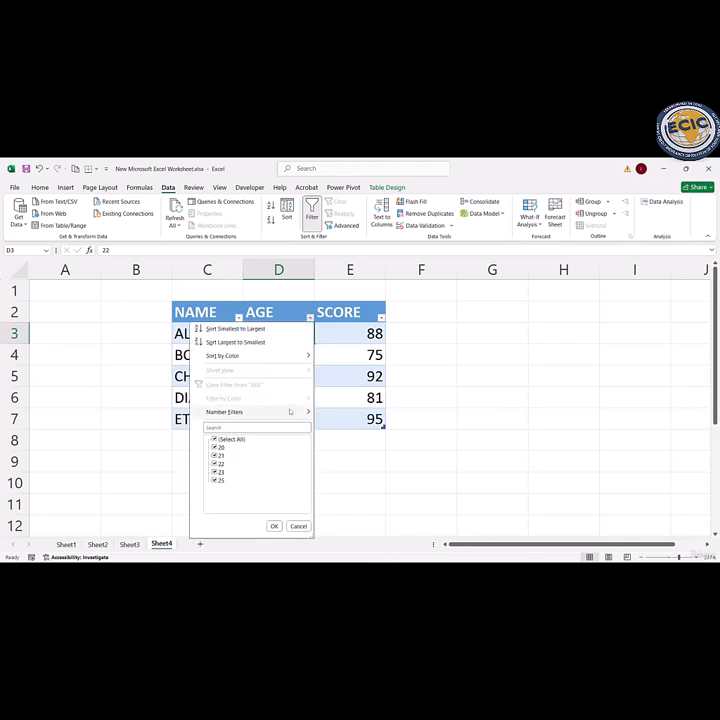
{"action": "mouse_move", "coordinate": [291, 411]}
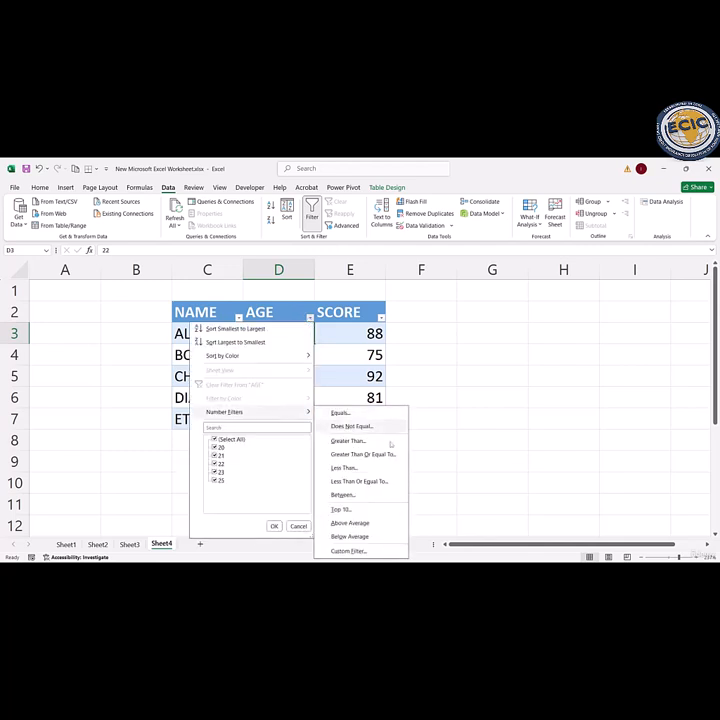
{"action": "left_click", "coordinate": [359, 508]}
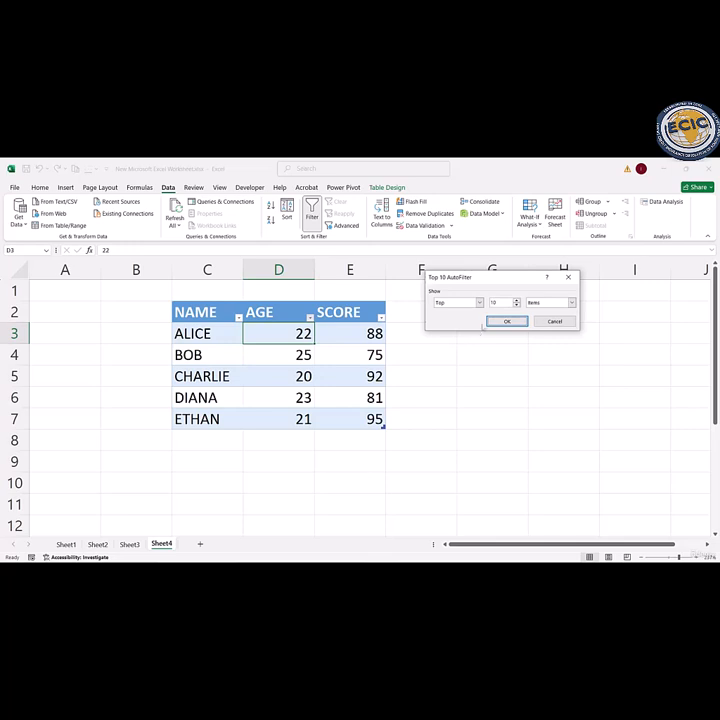
{"action": "left_click", "coordinate": [517, 305]}
{"action": "left_click", "coordinate": [517, 305]}
{"action": "left_click", "coordinate": [572, 303]}
{"action": "left_click", "coordinate": [538, 312]}
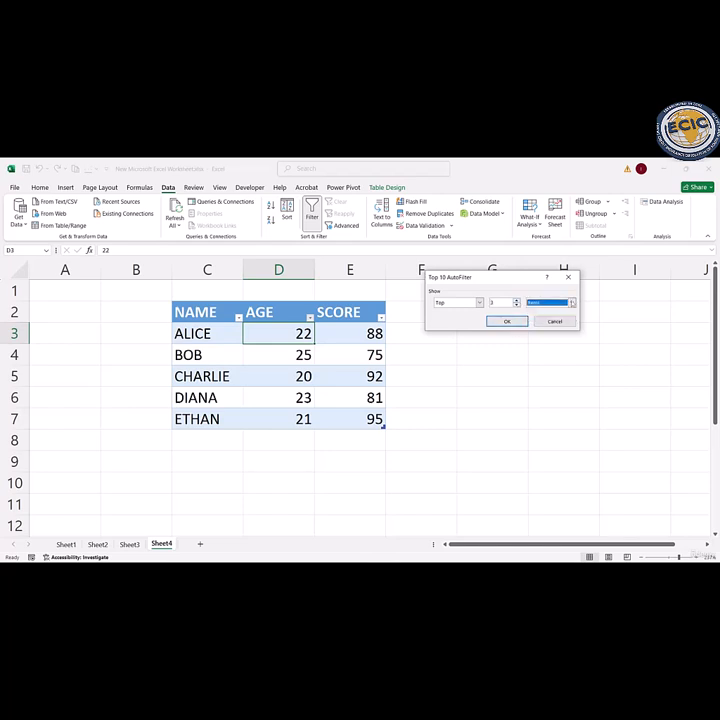
{"action": "left_click", "coordinate": [517, 322]}
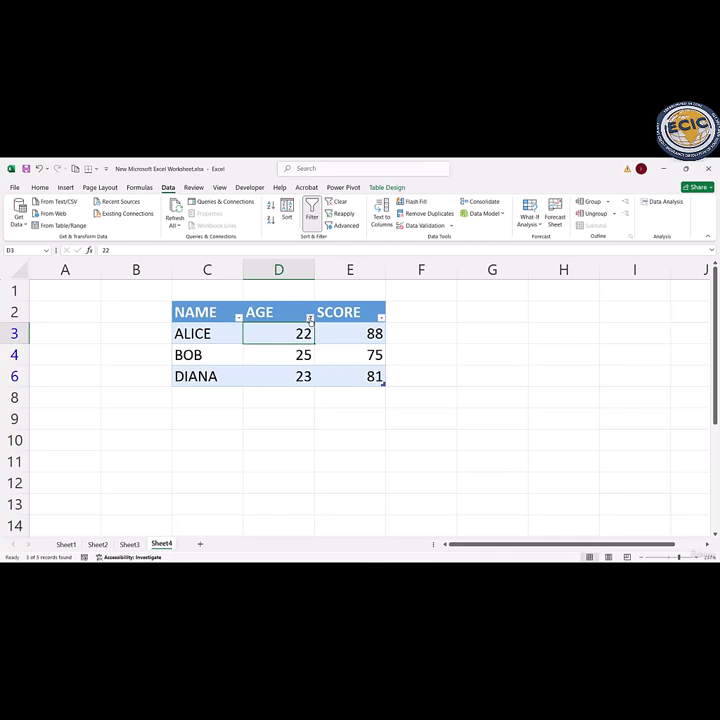
{"action": "left_click", "coordinate": [310, 318]}
{"action": "left_click", "coordinate": [235, 385]}
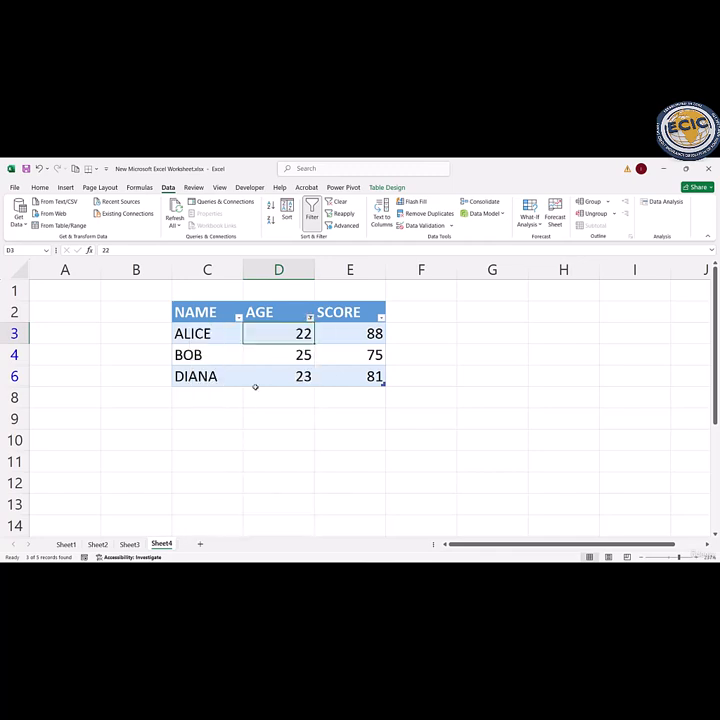